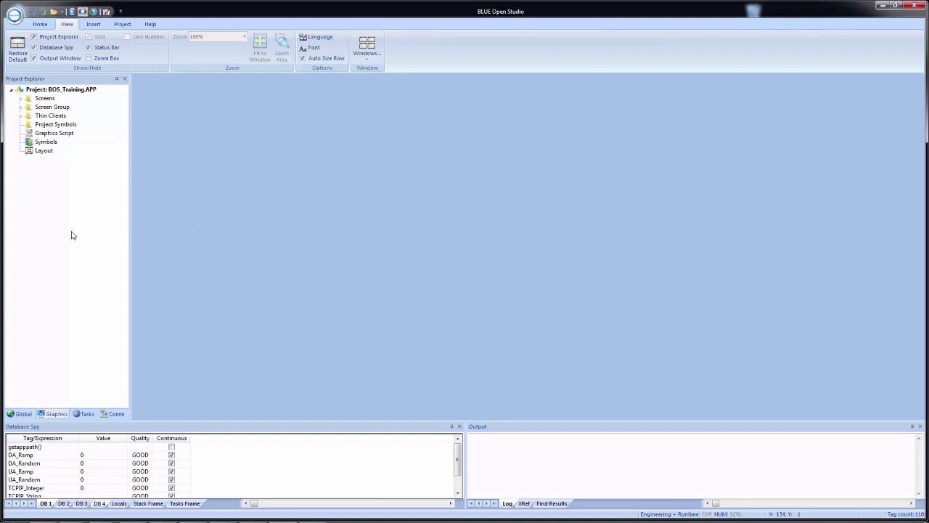
Open the ActiveObjects screen and draw an ellipse about 111 wide by 91 high below the Reset button.
left_click(20, 99)
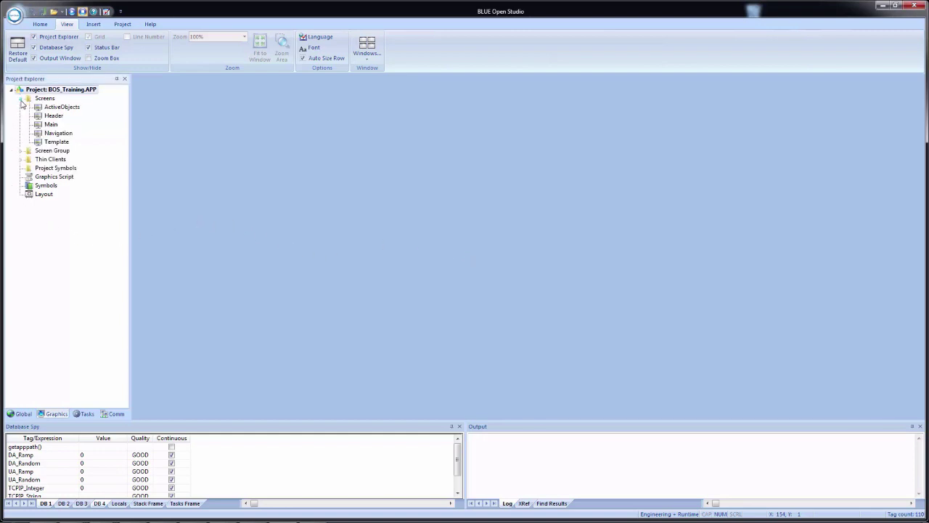
double_click(66, 108)
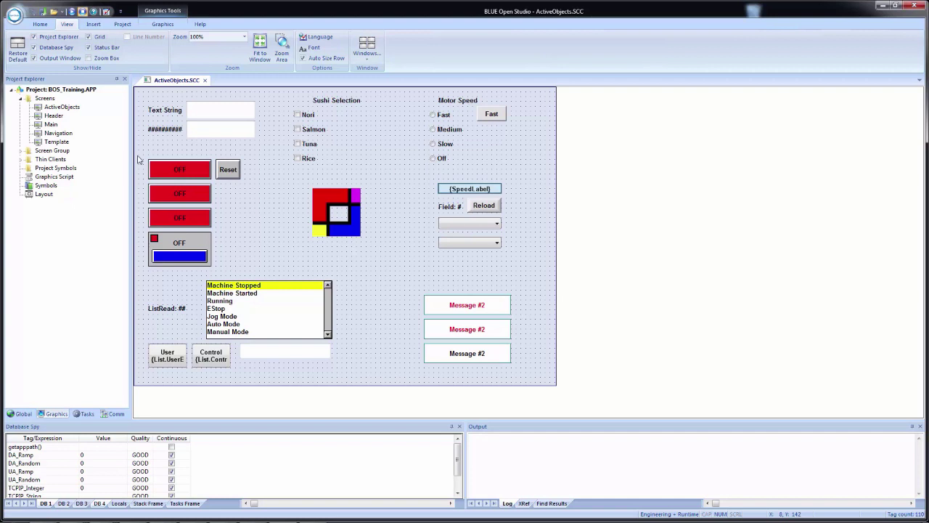
left_click(161, 24)
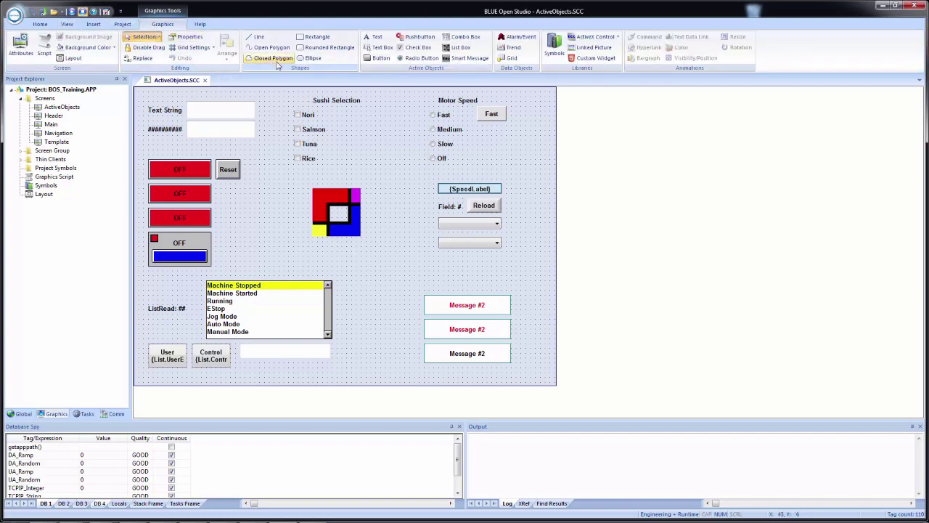
left_click(310, 58)
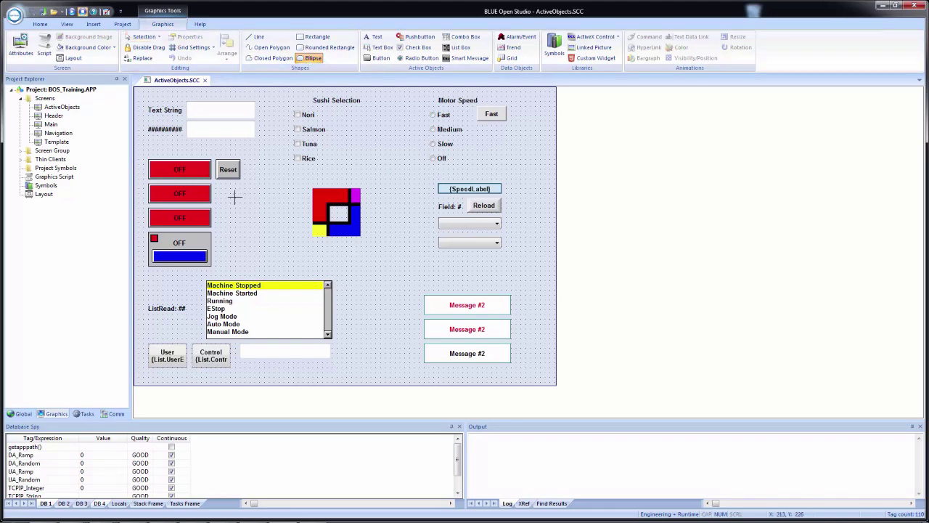
left_click_drag(224, 193, 273, 235)
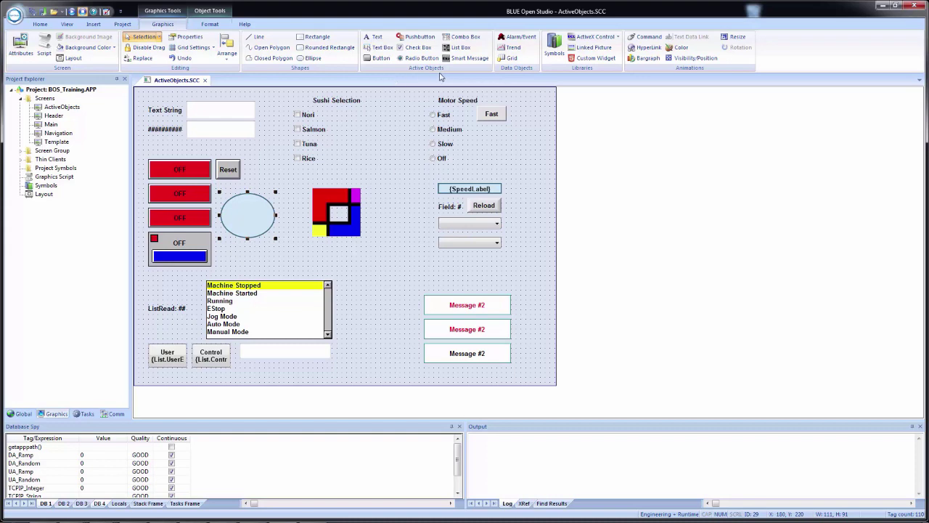
Apply a Color animation to the ellipse and open its Colors properties.
left_click(677, 51)
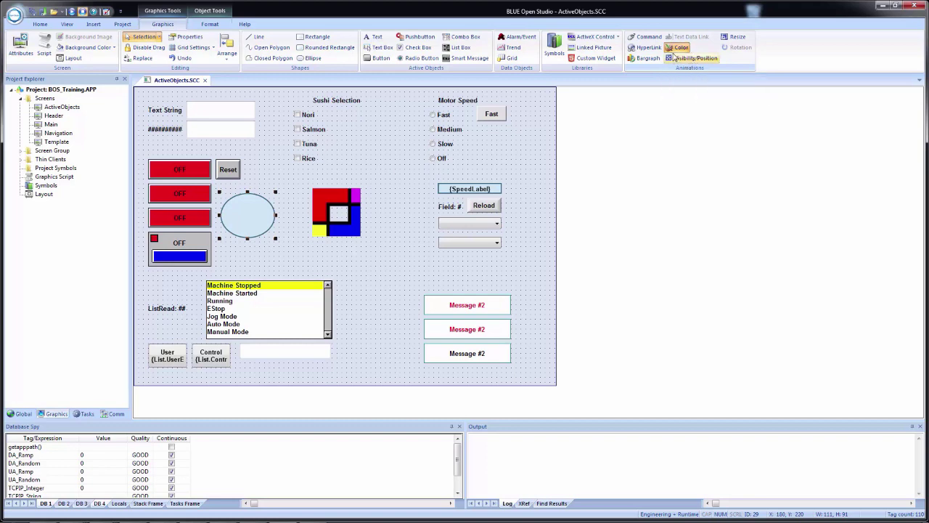
double_click(245, 214)
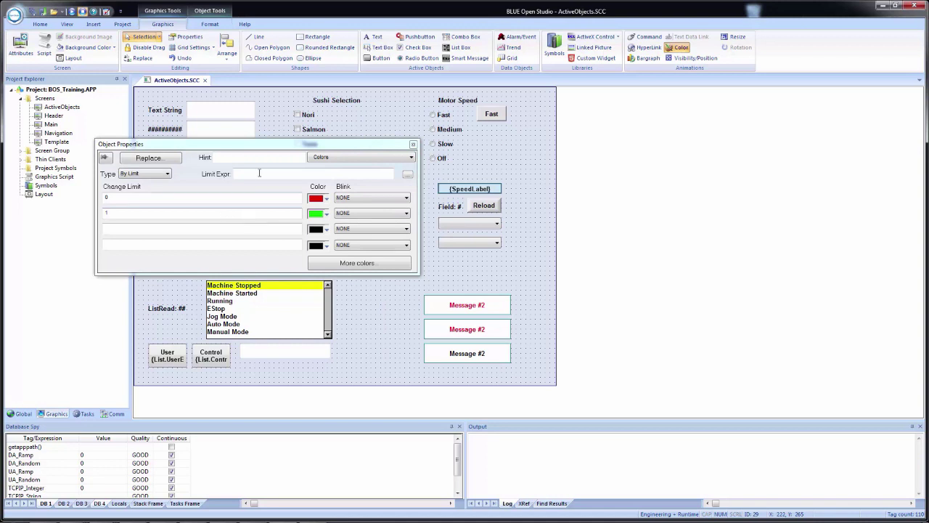
left_click(359, 157)
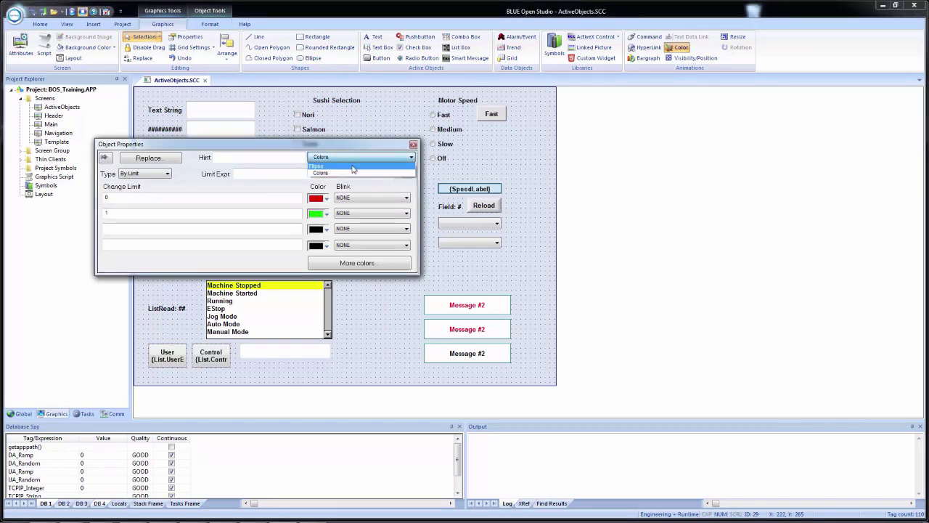
left_click(351, 175)
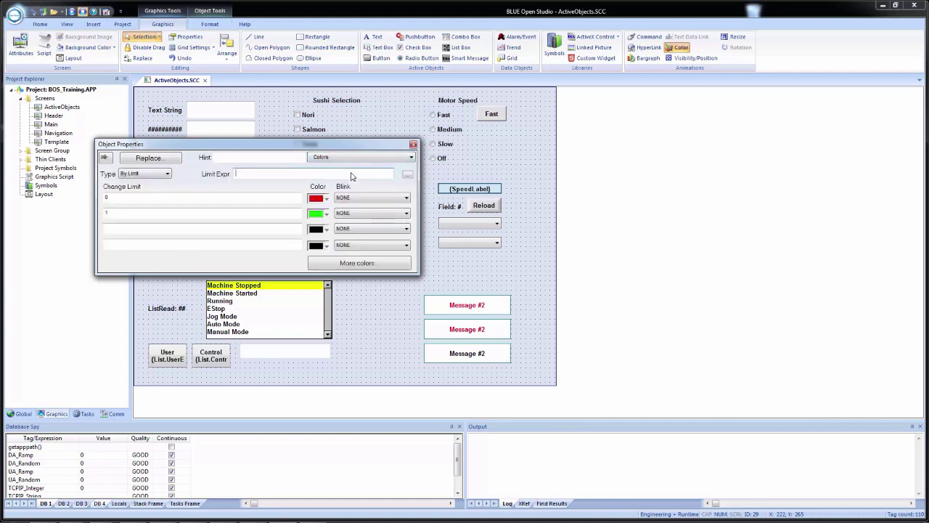
Compare the ellipse's own shape properties with those of its Colors animation.
left_click(349, 158)
left_click(345, 164)
left_click(345, 159)
left_click(344, 171)
left_click(343, 159)
left_click(341, 165)
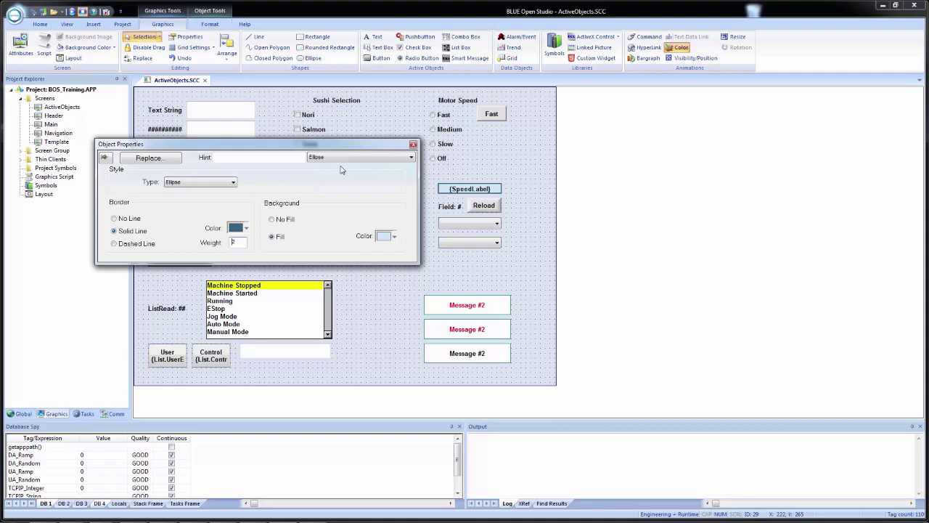
left_click(343, 159)
left_click(341, 172)
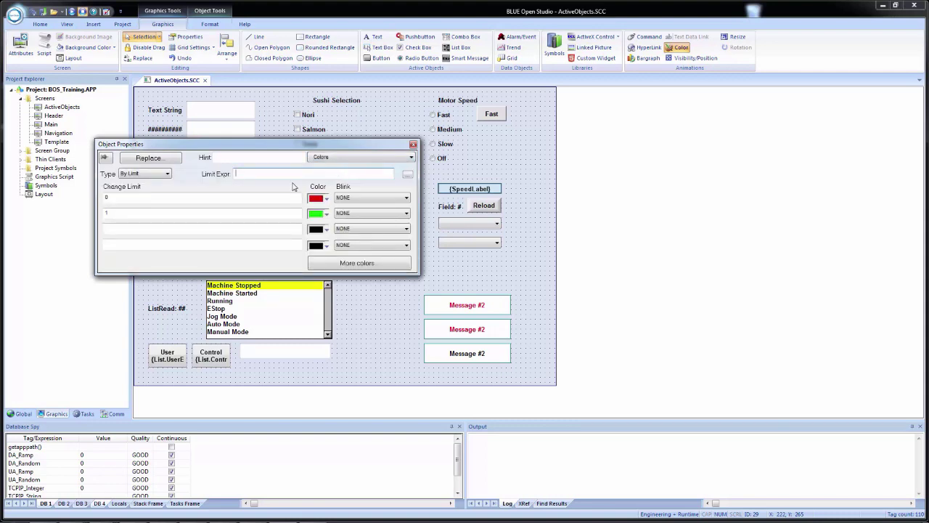
Try the By Color type for the ellipse's color animation and restore the By Limit type.
left_click(150, 175)
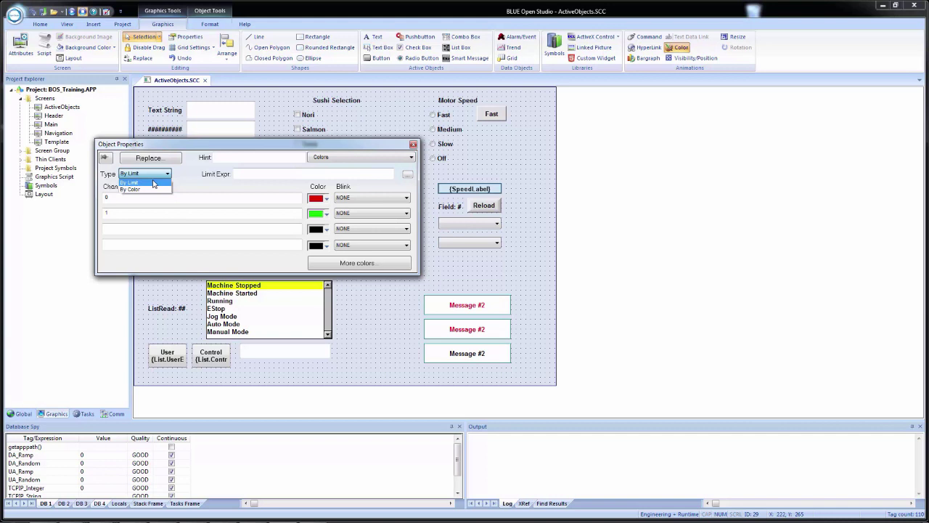
left_click(147, 189)
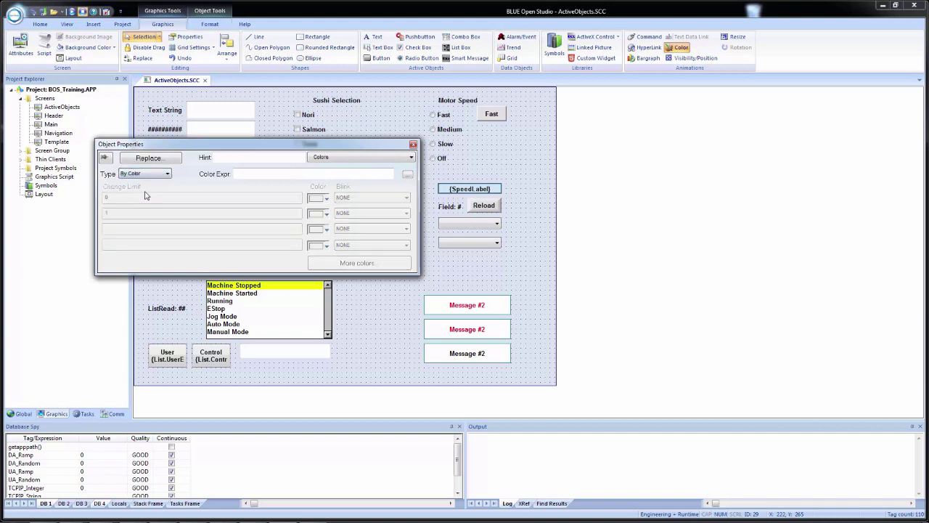
left_click(255, 174)
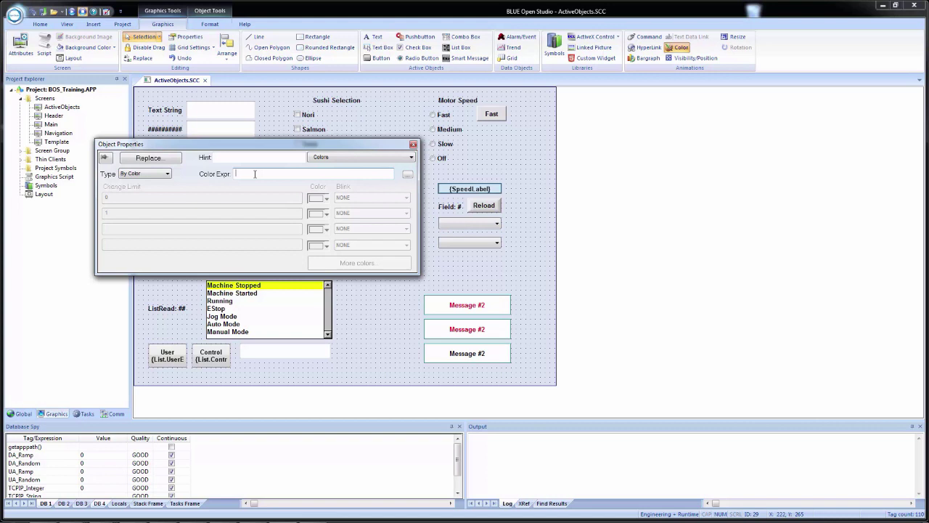
left_click(129, 174)
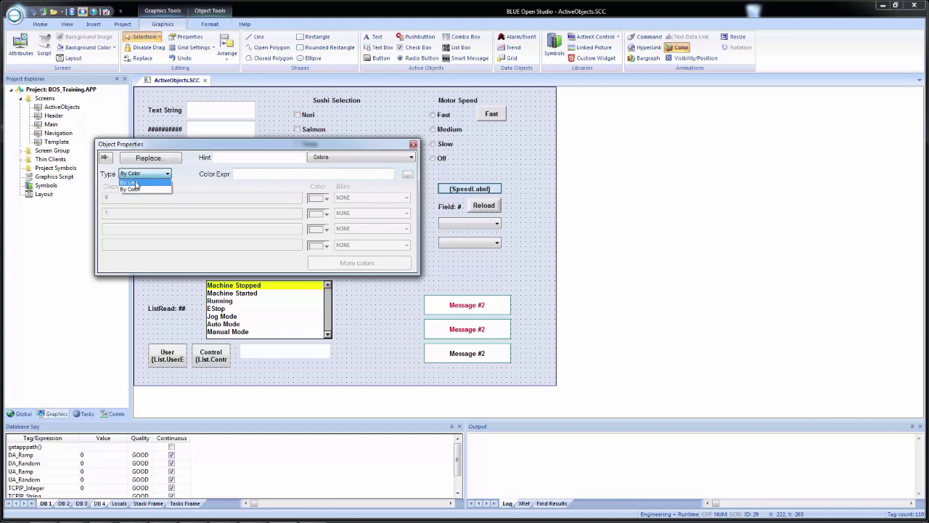
left_click(134, 190)
Set the color animation's limit expression to the Mode tag picked from the project's tag list.
left_click(255, 174)
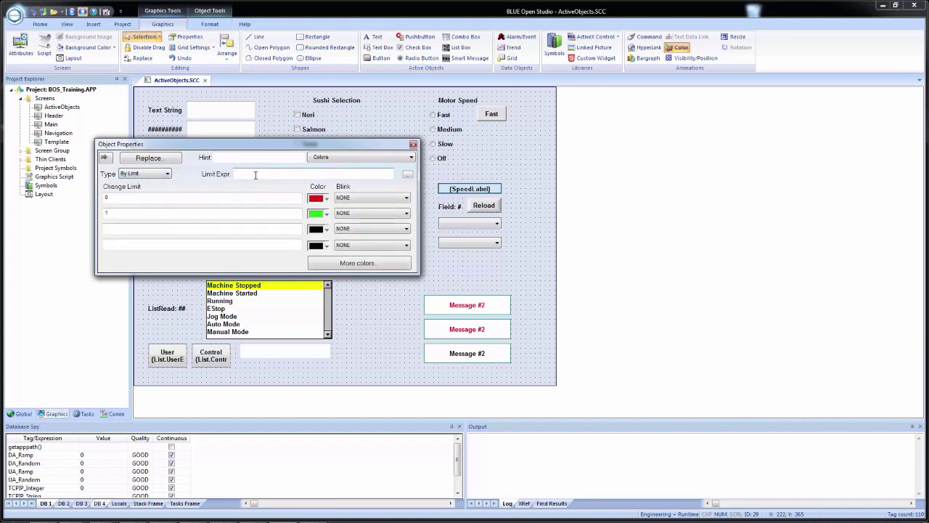
right_click(255, 175)
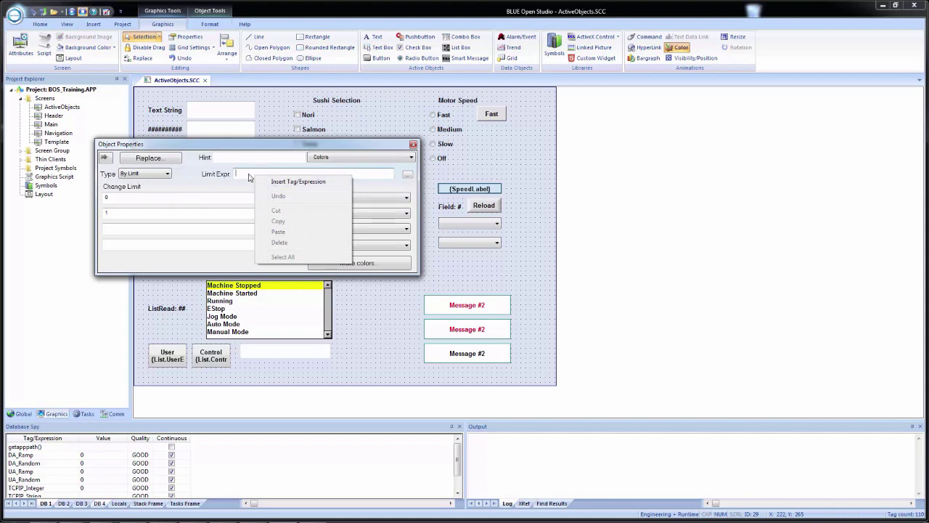
left_click(269, 183)
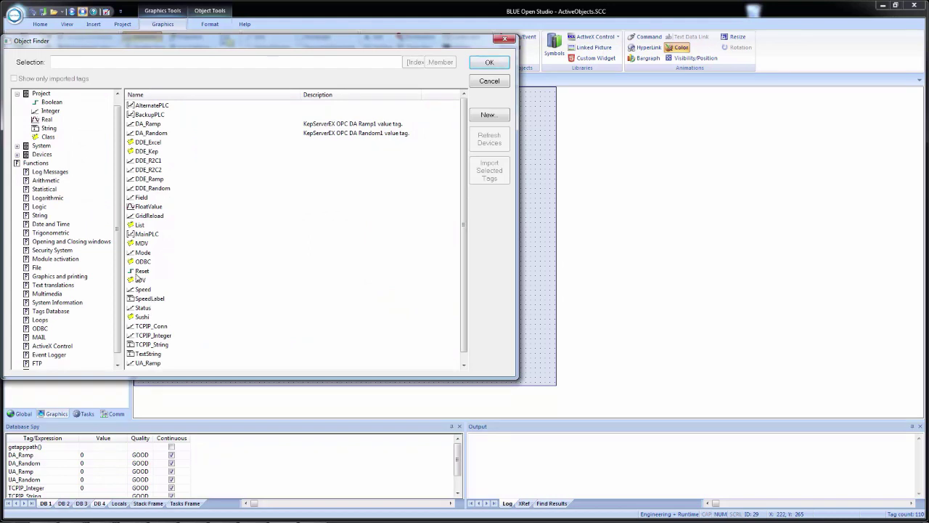
left_click(144, 253)
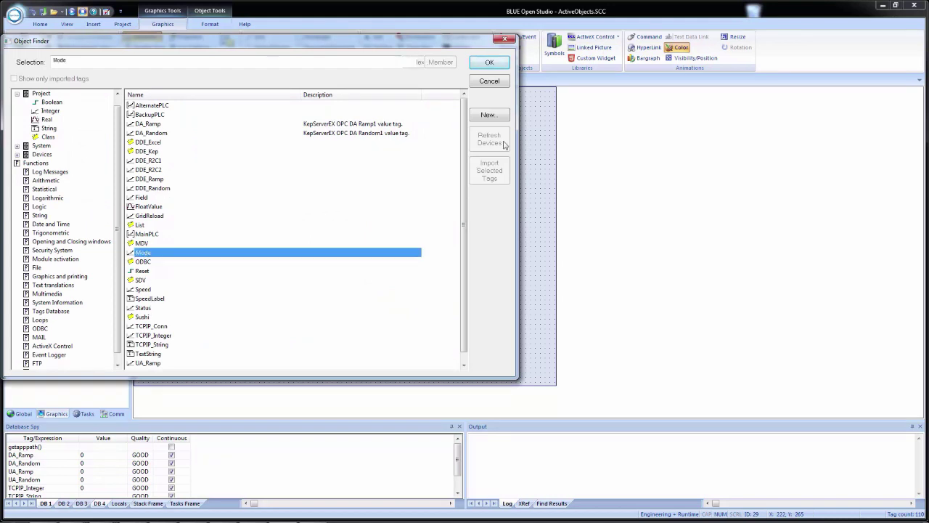
left_click(490, 64)
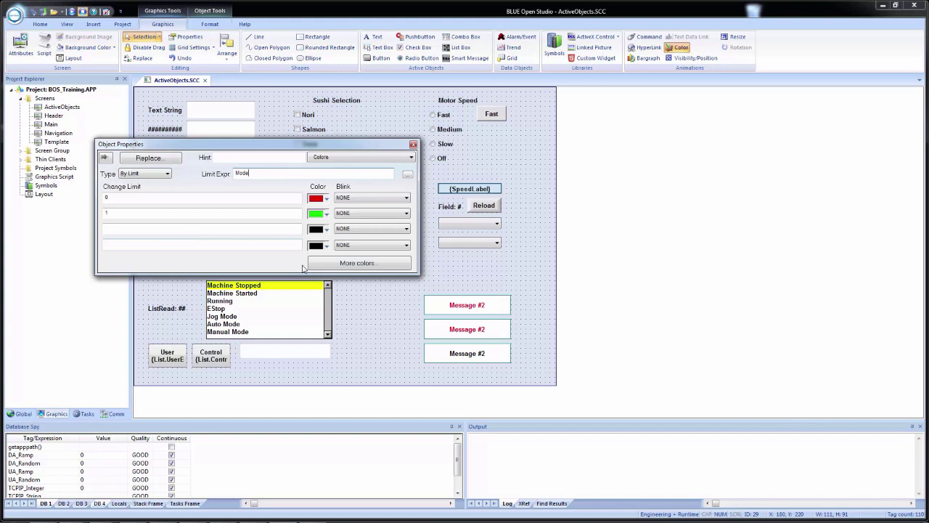
Review the full list of color limits and the available blink options, and close the ellipse's properties.
left_click(350, 266)
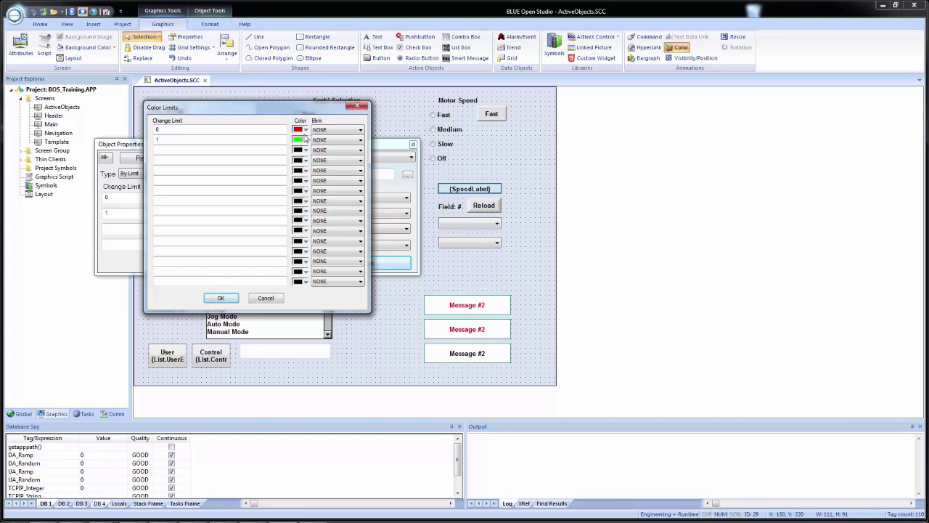
left_click(331, 131)
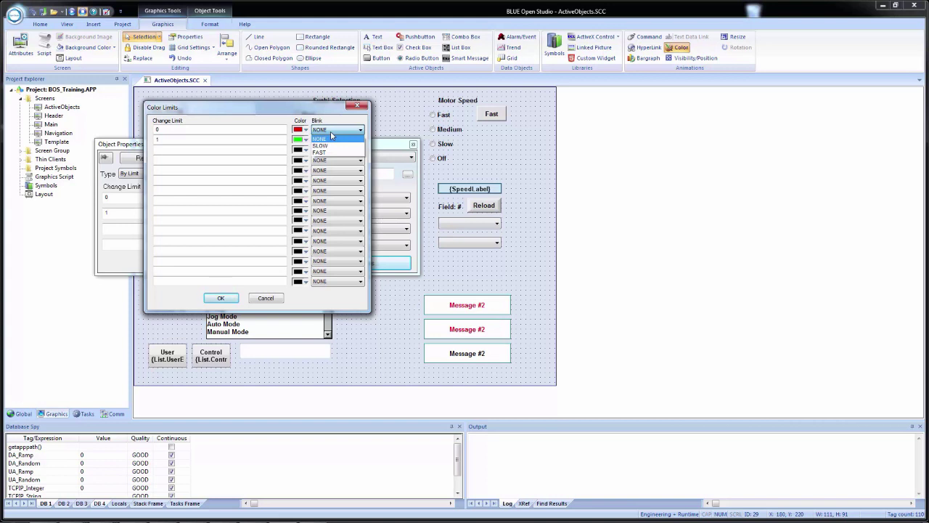
left_click(215, 165)
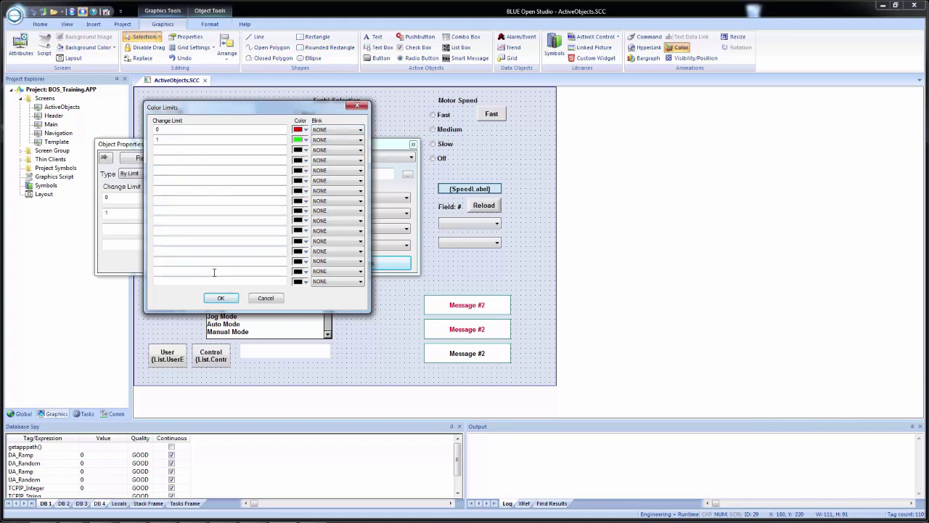
left_click(215, 297)
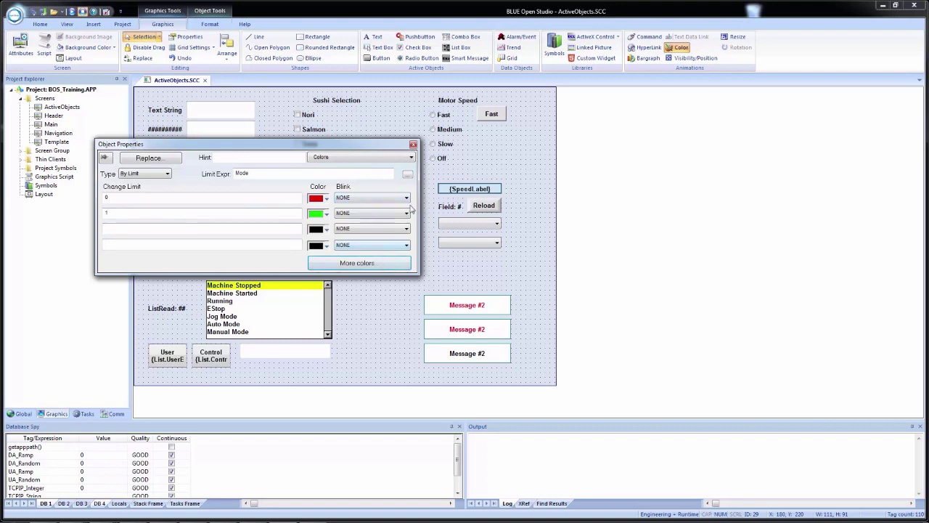
left_click(392, 124)
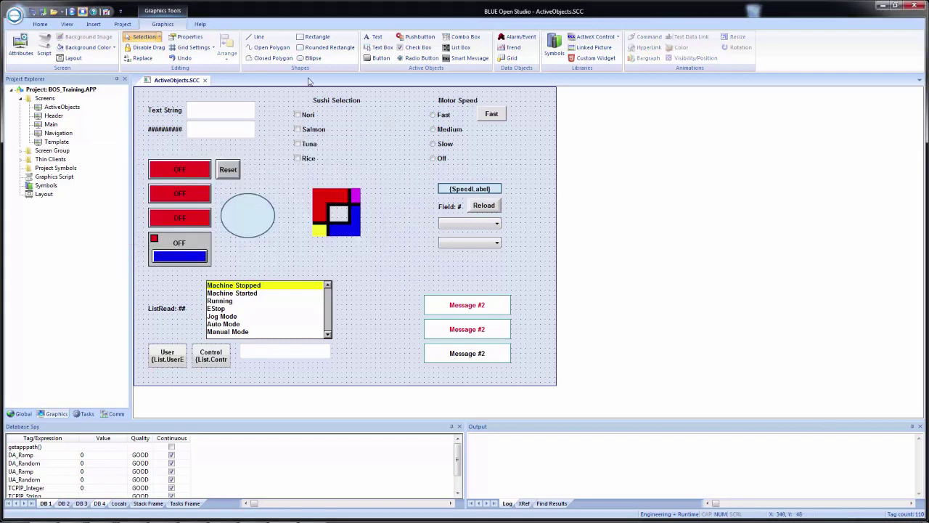
Draw a rectangle about 80 wide by 51 high just below the ellipse and open its properties.
left_click(317, 37)
left_click_drag(283, 241, 325, 267)
double_click(303, 261)
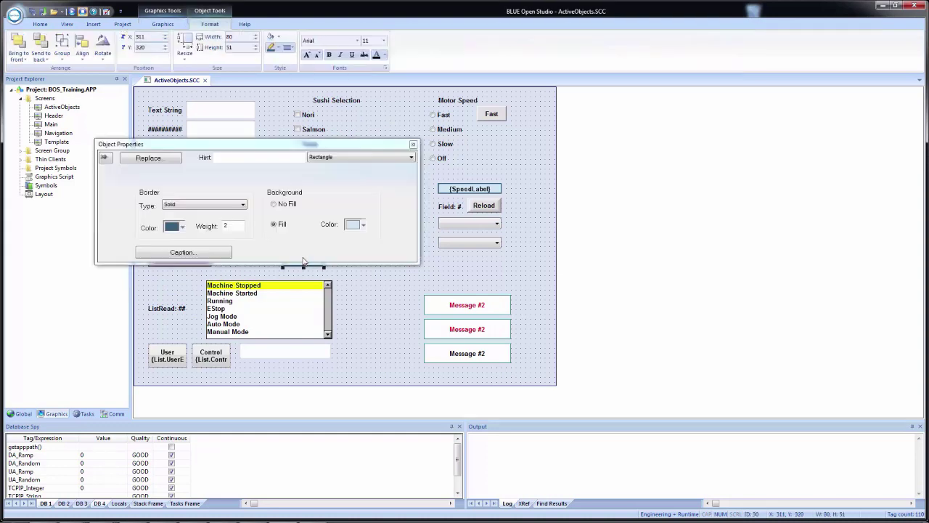
Give the rectangle the caption {if(Mode=1,"Auto","Manual")}.
left_click(182, 252)
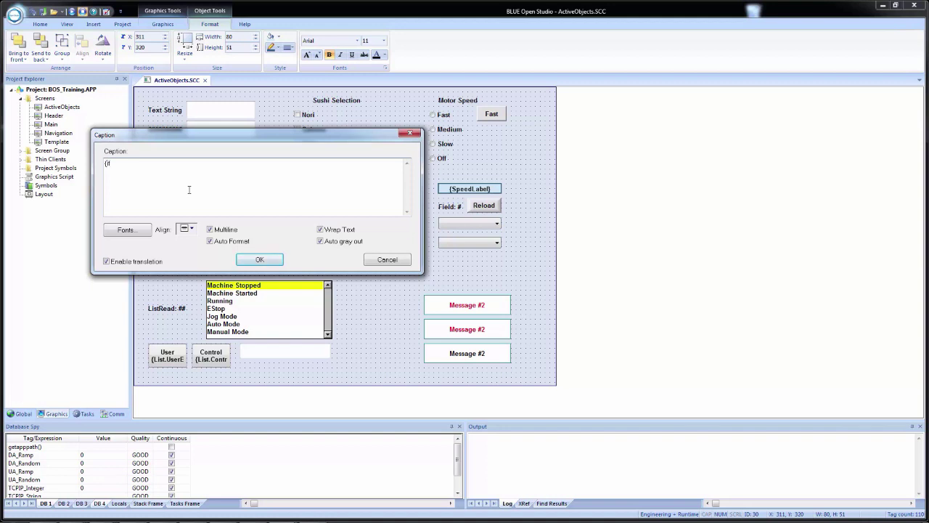
type("Mode")
type("=")
type("1,\"\"")
type("Auto")
type("\"")
type("Manual")
left_click(261, 259)
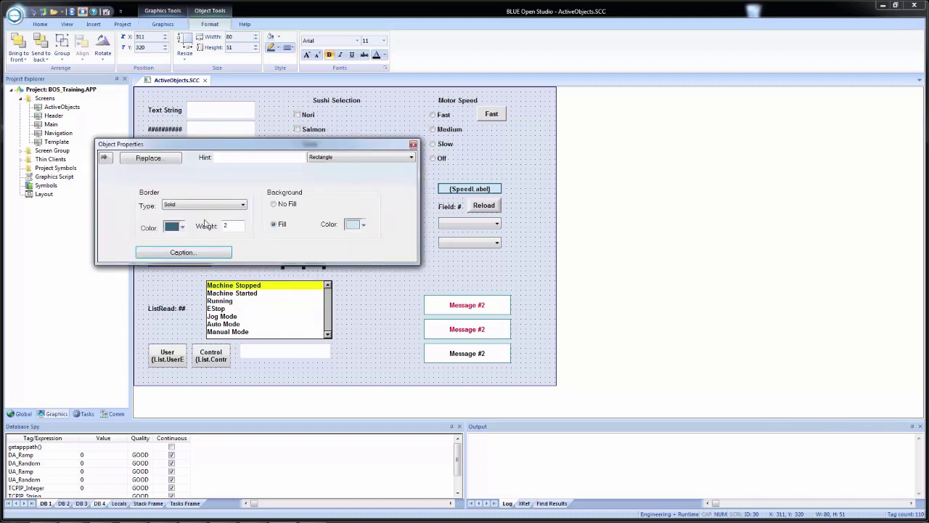
Set the rectangle's border type to None and its background to No Fill.
left_click(202, 205)
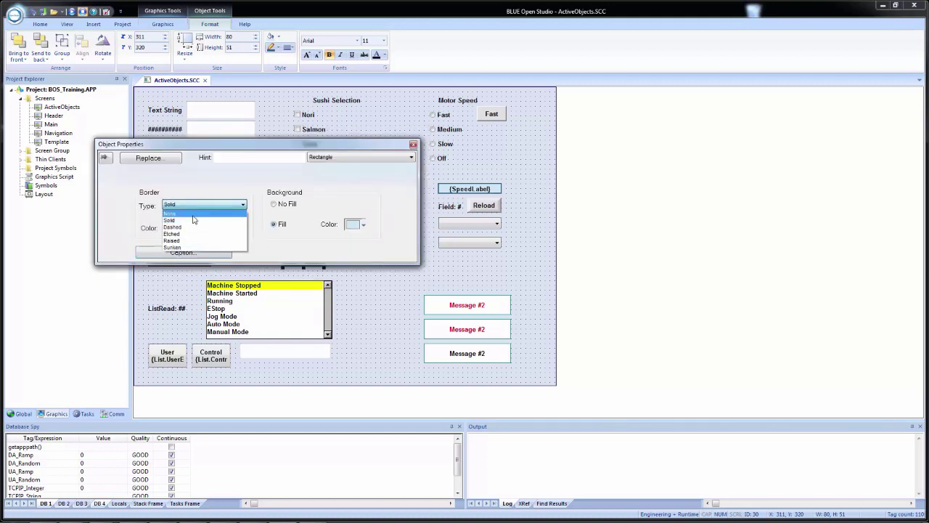
left_click(193, 214)
left_click(287, 206)
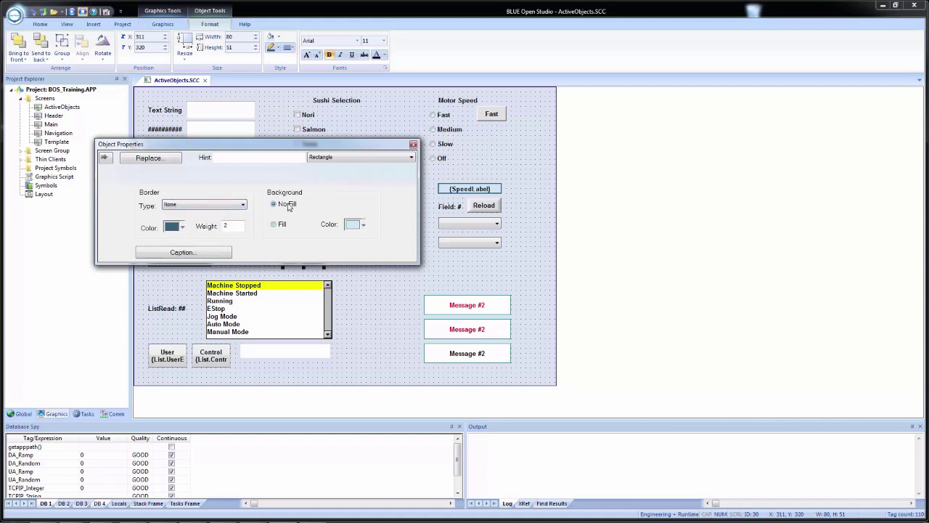
left_click(413, 145)
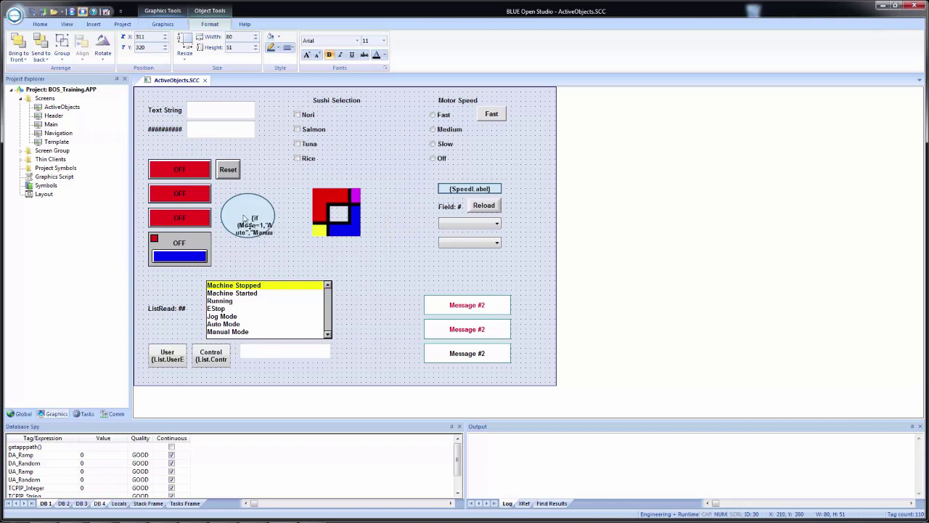
Position the captioned rectangle over the ellipse at X 200, Y 240.
left_click(249, 222)
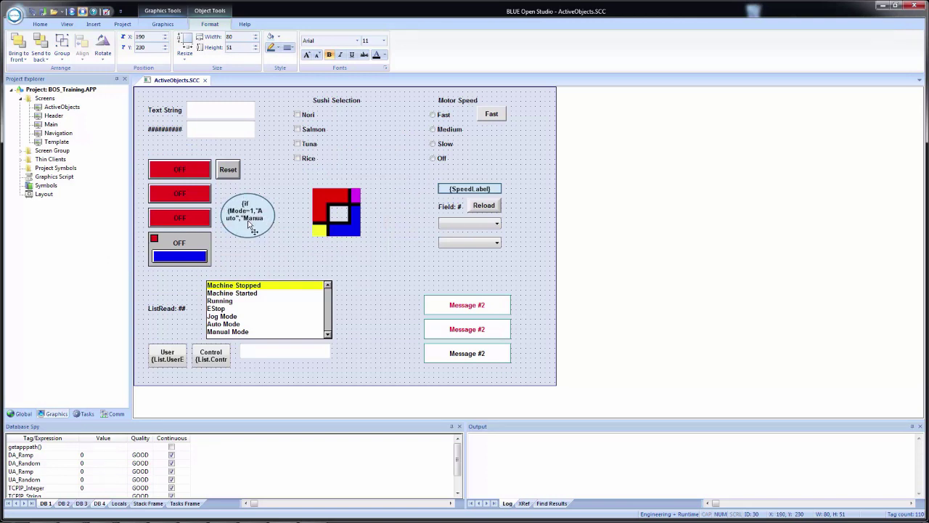
left_click(251, 229)
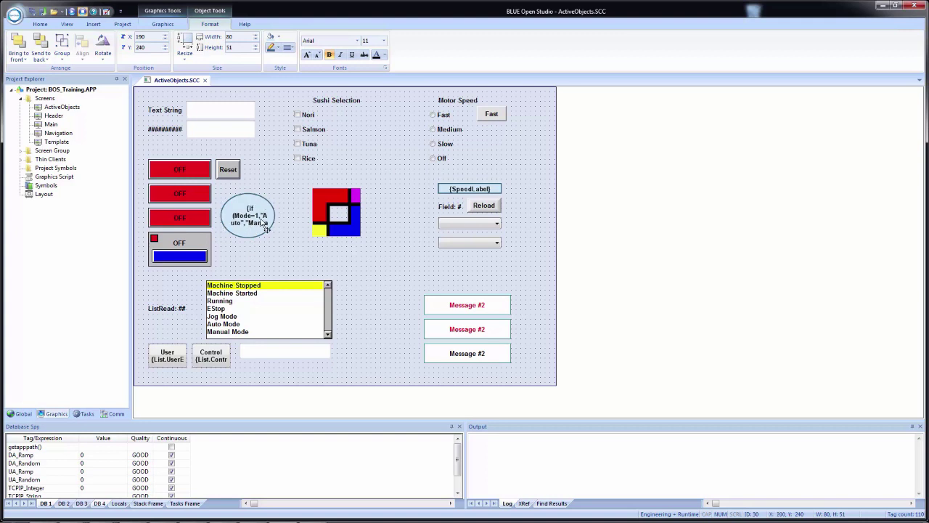
Align the captioned rectangle and the ellipse on their horizontal centers and vertical middles.
left_click_drag(264, 214, 294, 252)
left_click(256, 221)
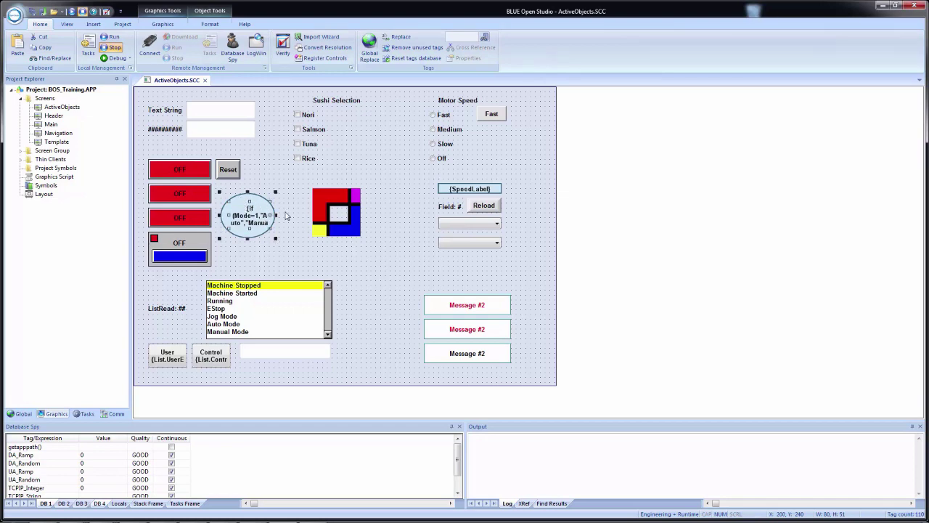
left_click(209, 25)
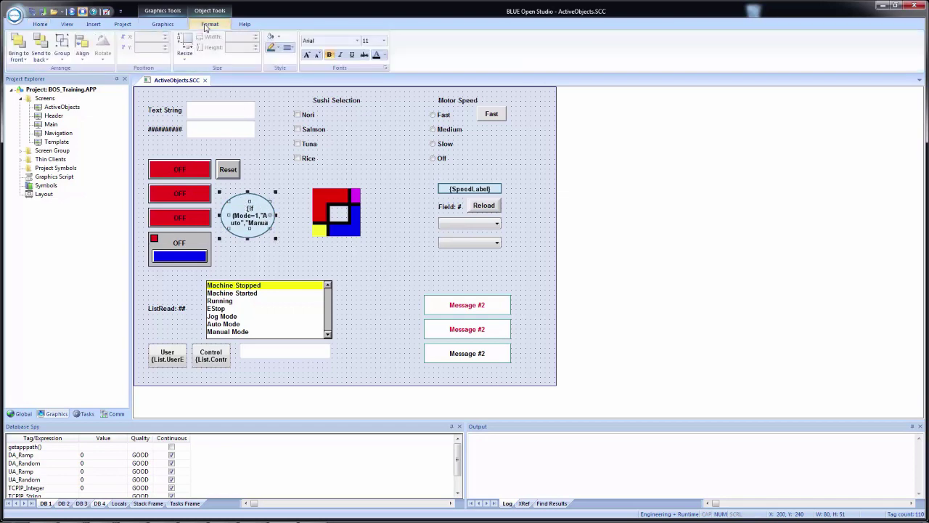
left_click(83, 58)
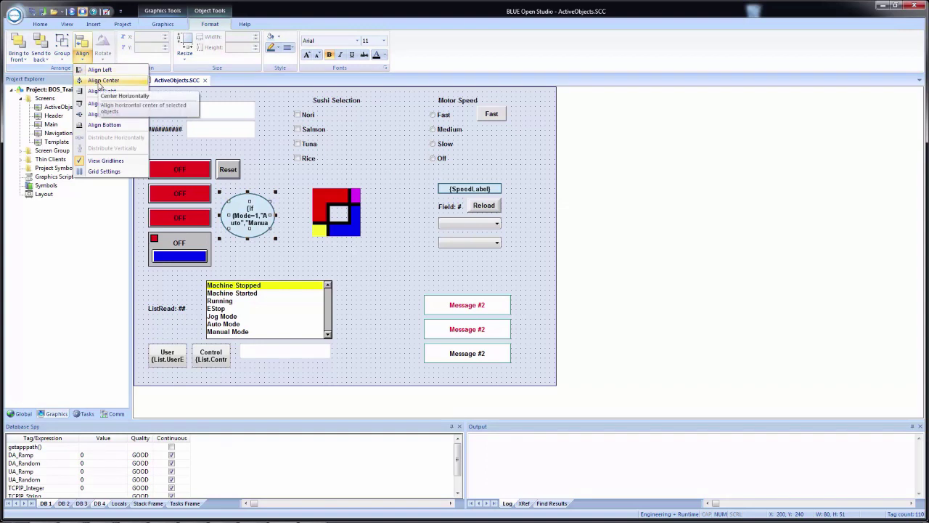
left_click(100, 86)
left_click(88, 59)
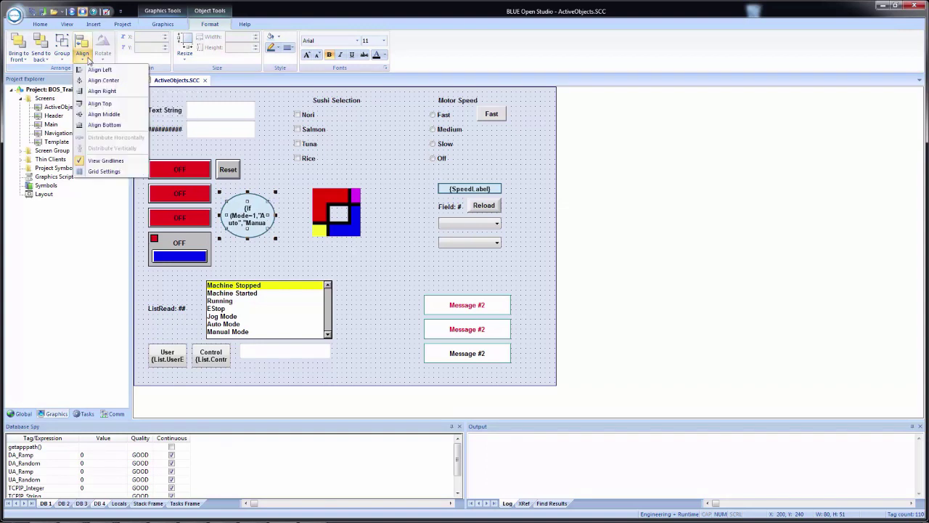
left_click(104, 115)
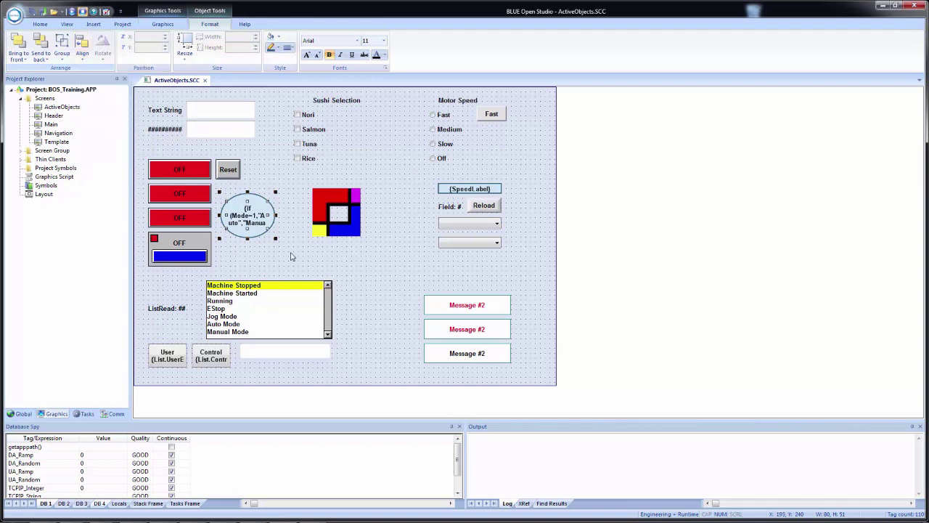
left_click(291, 256)
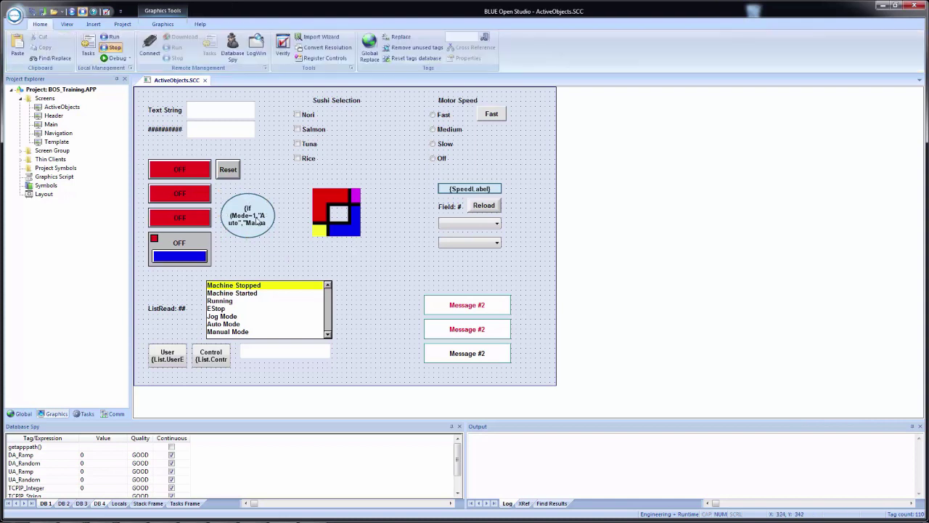
Save and close the ActiveObjects screen, and run the project on its Active Objects page.
left_click(33, 13)
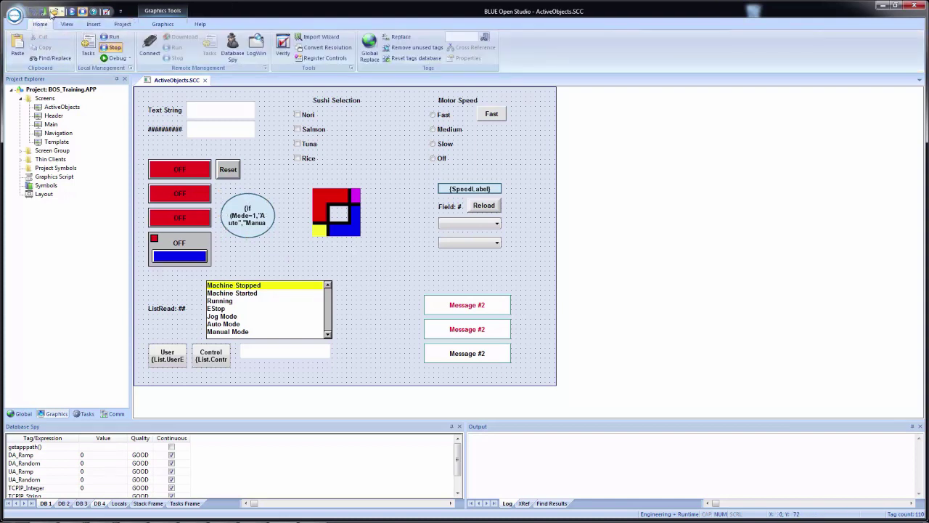
left_click(205, 81)
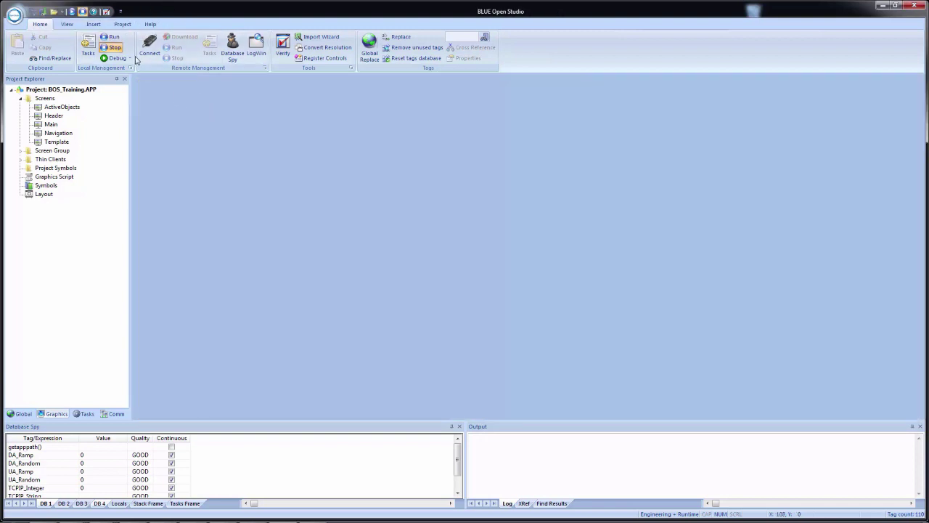
left_click(72, 12)
left_click(131, 242)
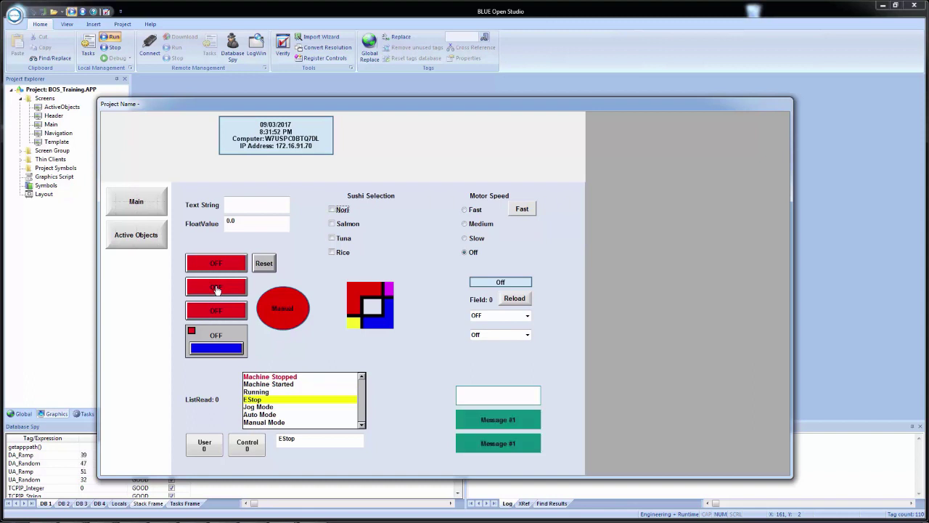
Test the Auto/Manual indicator by toggling the second ON/OFF pushbutton several times, and close the runtime window.
left_click(217, 289)
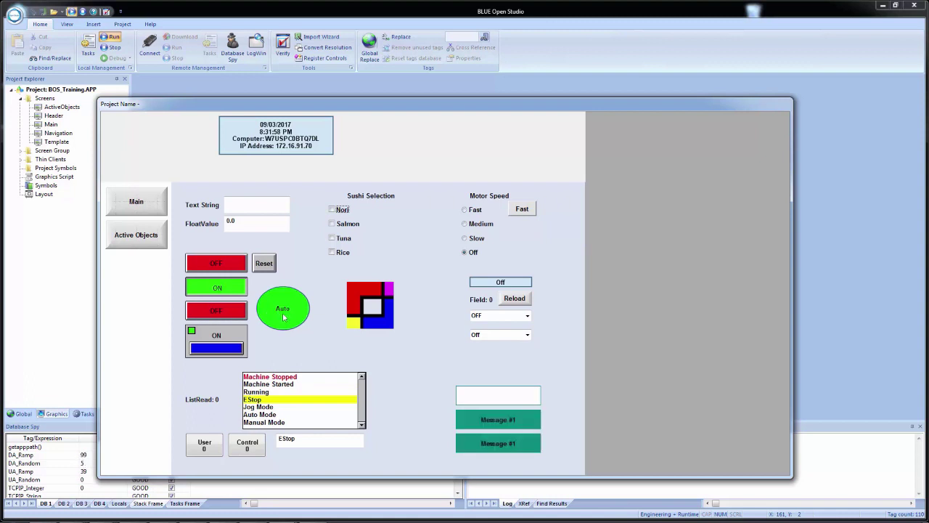
left_click(206, 291)
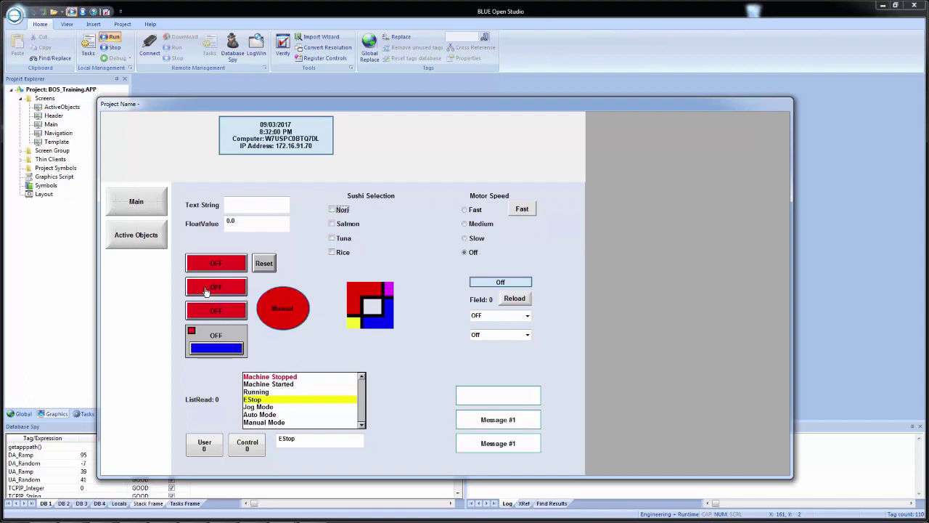
left_click(209, 290)
left_click(211, 290)
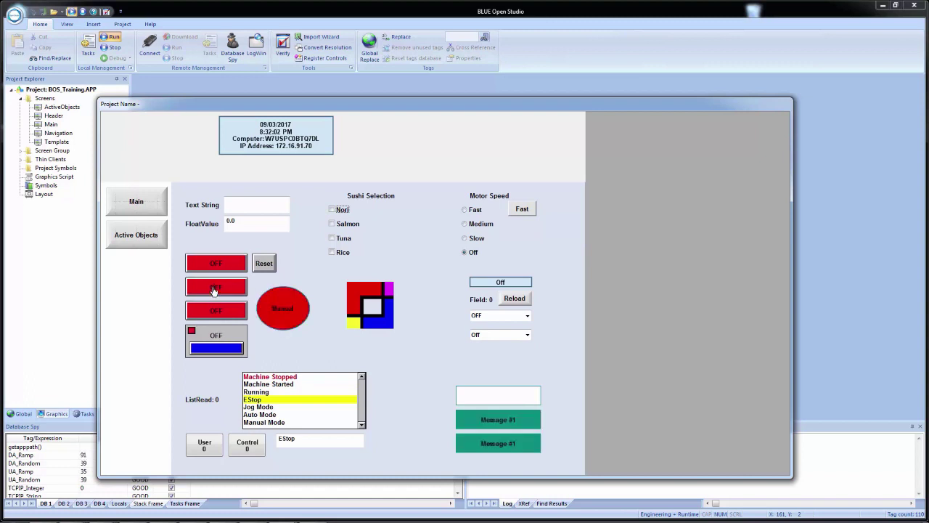
left_click(213, 291)
left_click(213, 290)
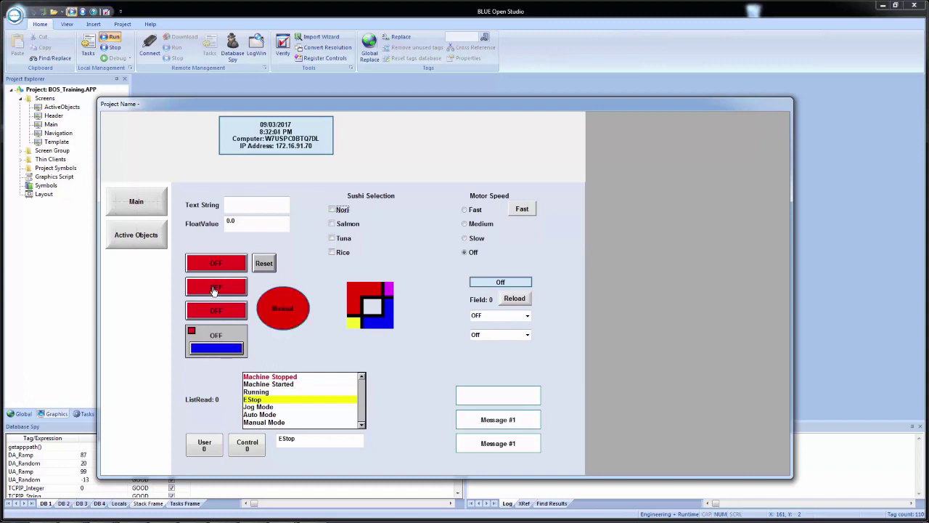
left_click(215, 291)
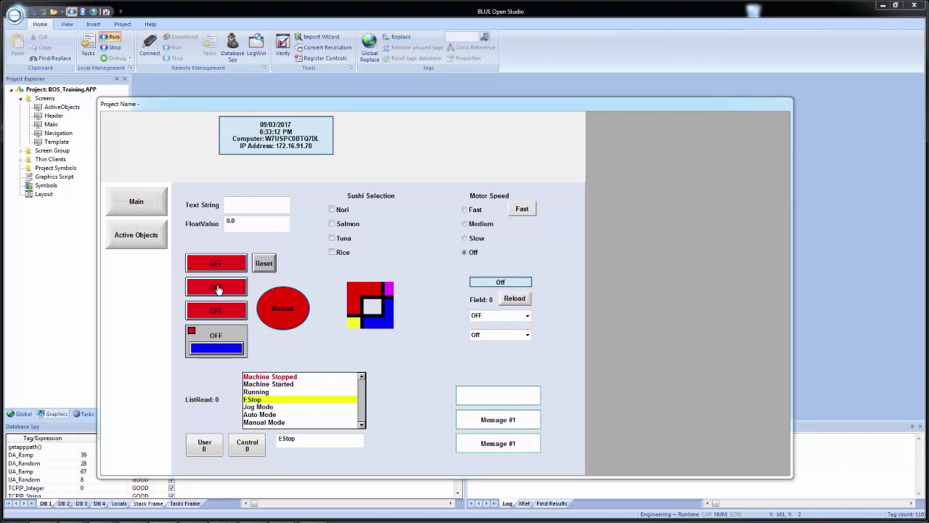
key("alt+F4")
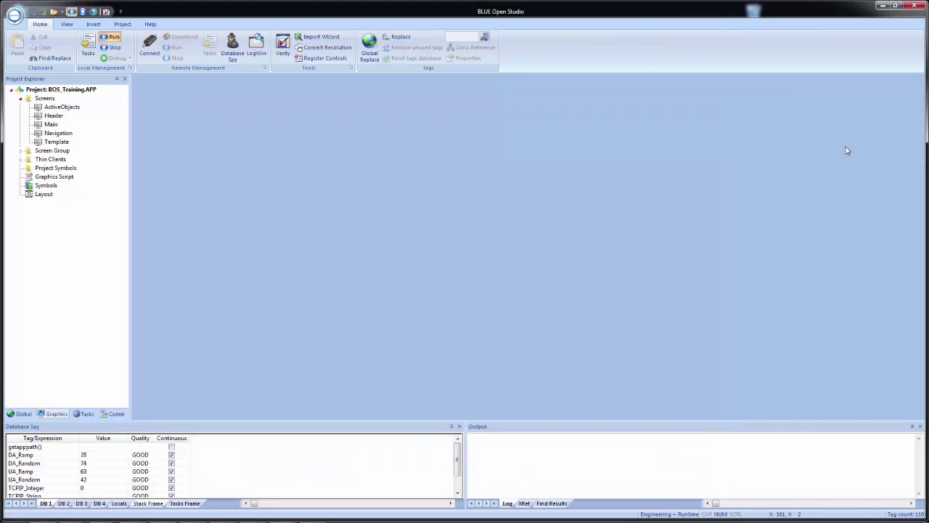
Reopen the ActiveObjects screen and draw a rectangle about 61 wide by 40 high beside the Nori and Salmon check boxes.
double_click(64, 107)
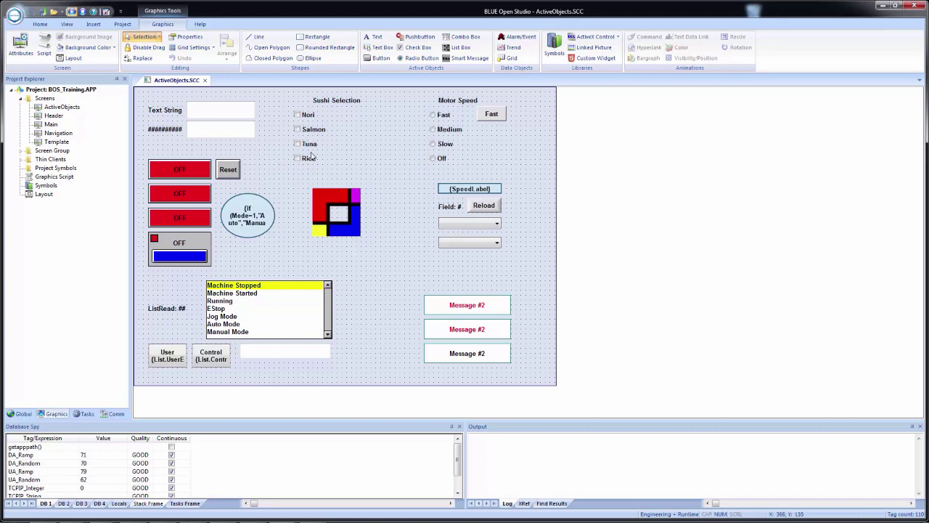
left_click(318, 37)
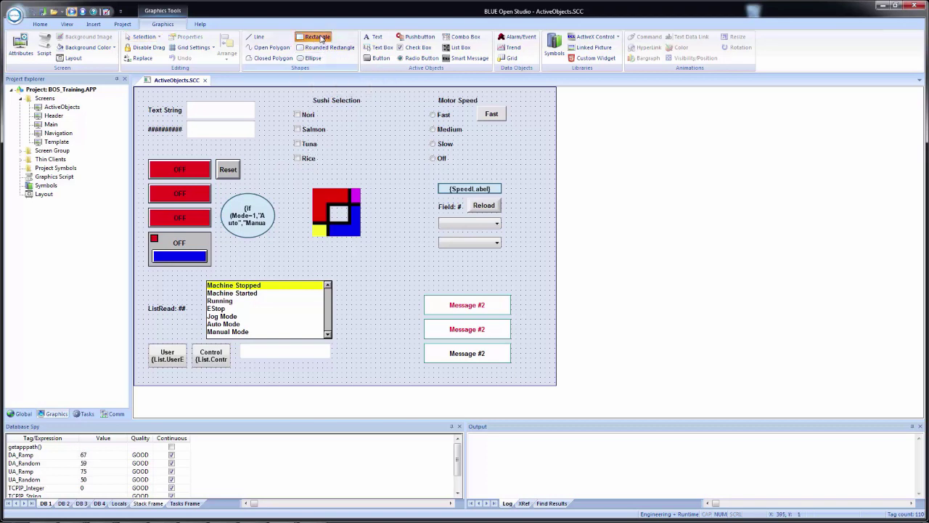
left_click_drag(336, 110, 368, 131)
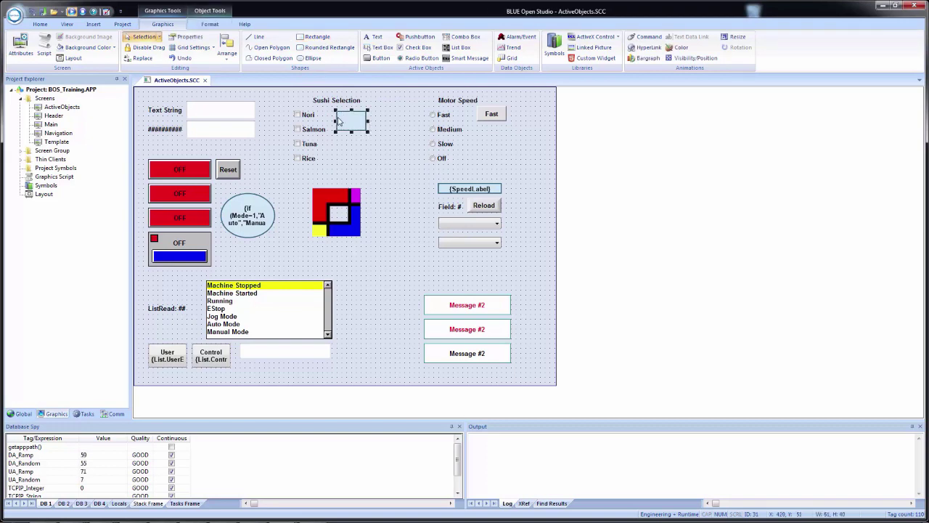
Give the new rectangle the caption Nori.
double_click(353, 122)
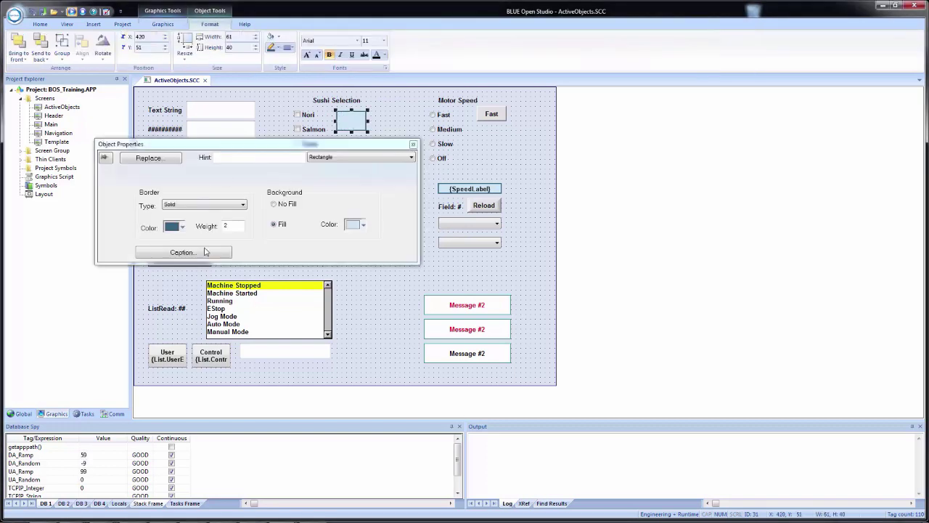
left_click(201, 259)
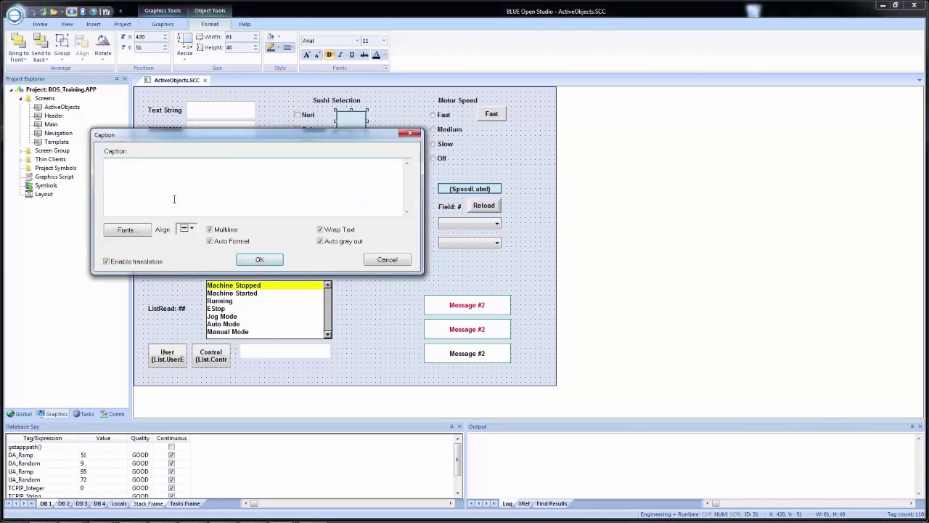
type("Nori")
left_click(247, 259)
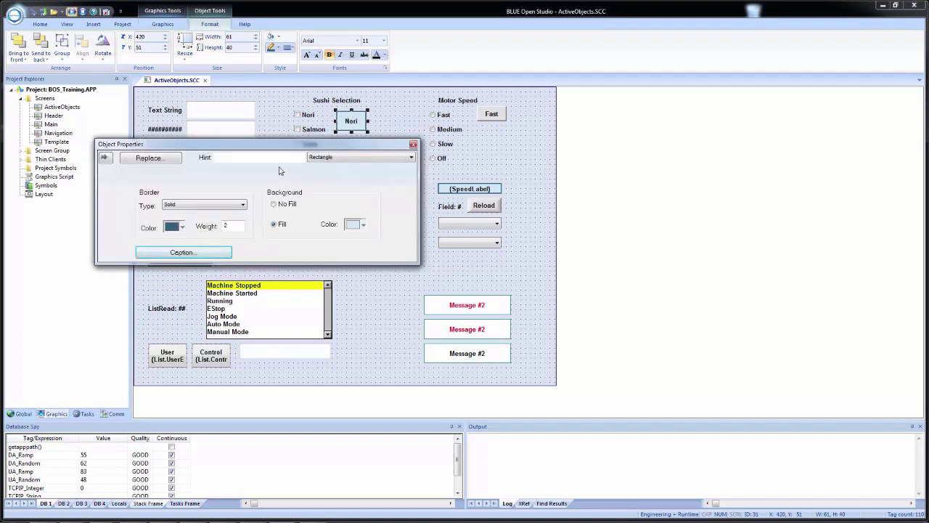
Add a Visibility/Position animation to the Nori rectangle.
left_click(161, 25)
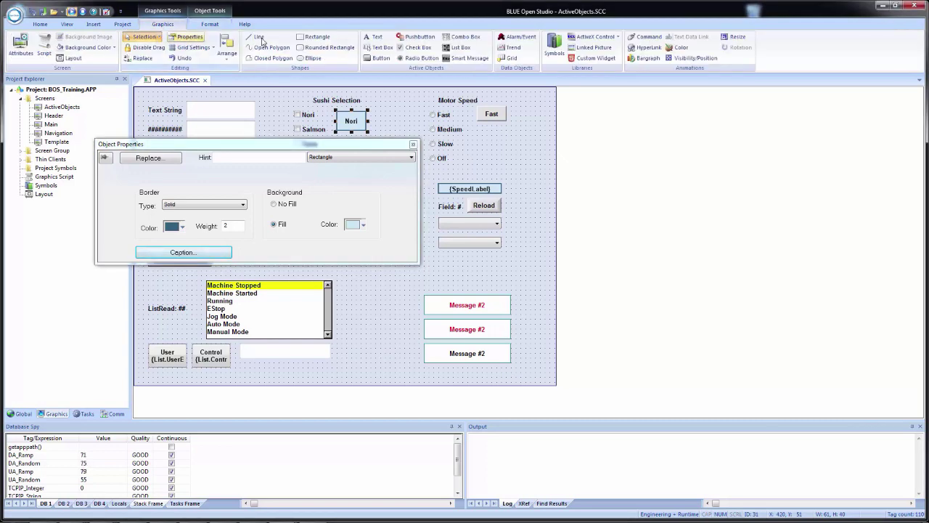
left_click(685, 58)
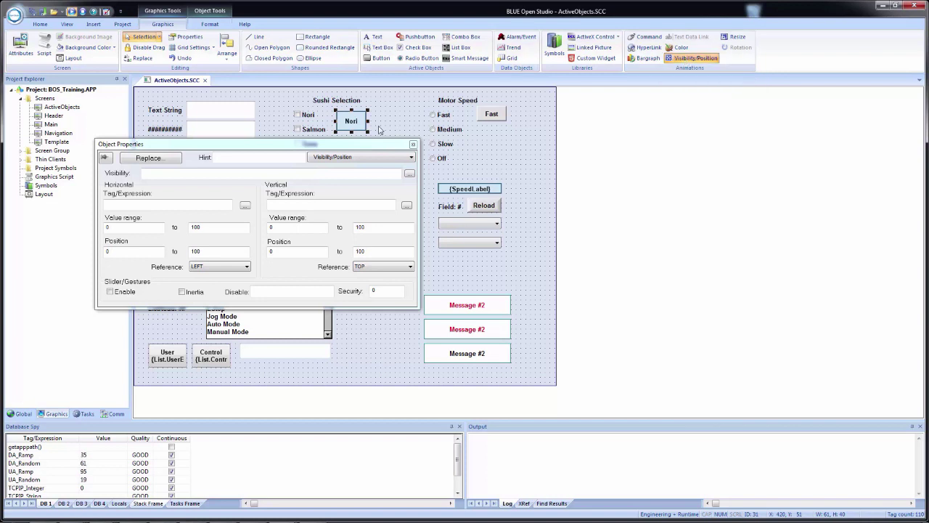
left_click(325, 158)
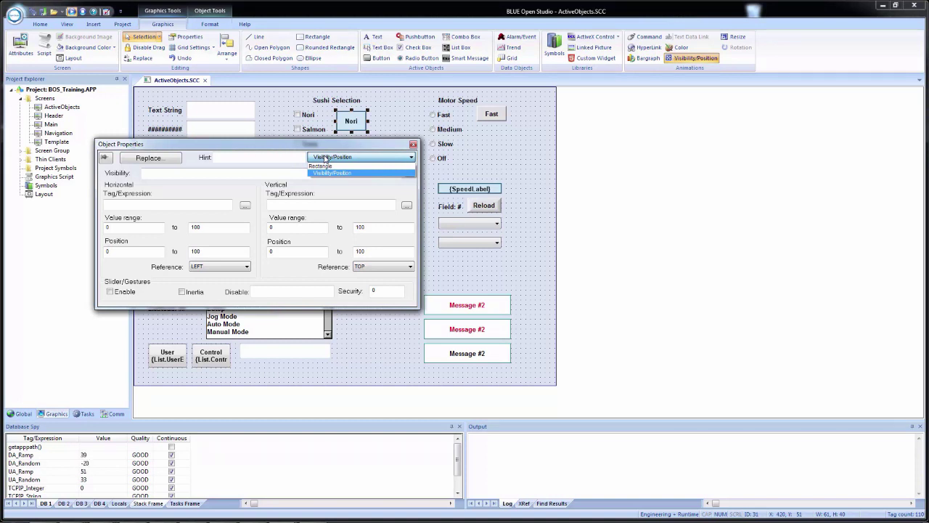
left_click(324, 158)
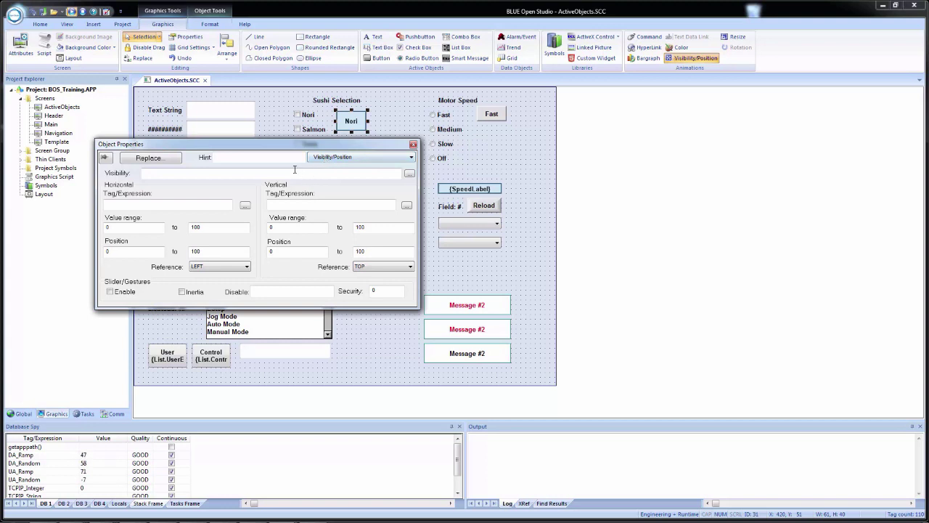
Set the animation's visibility expression to Sushi.Nori=1, picking the Nori member of the Sushi tag, and close the properties.
left_click(172, 173)
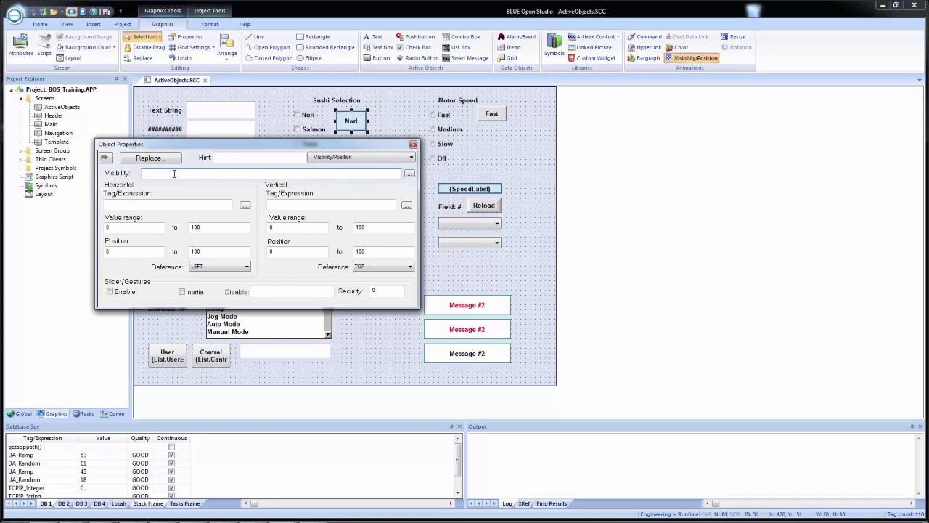
left_click(409, 176)
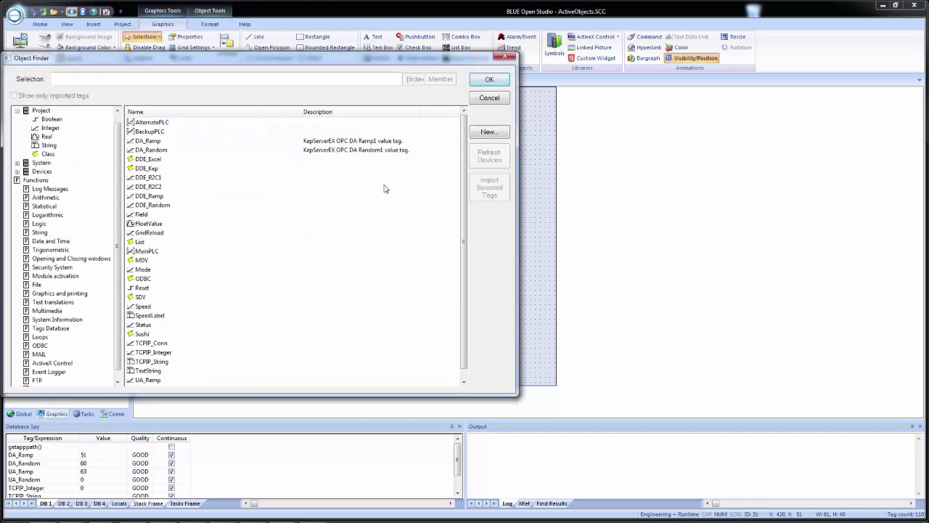
left_click(142, 335)
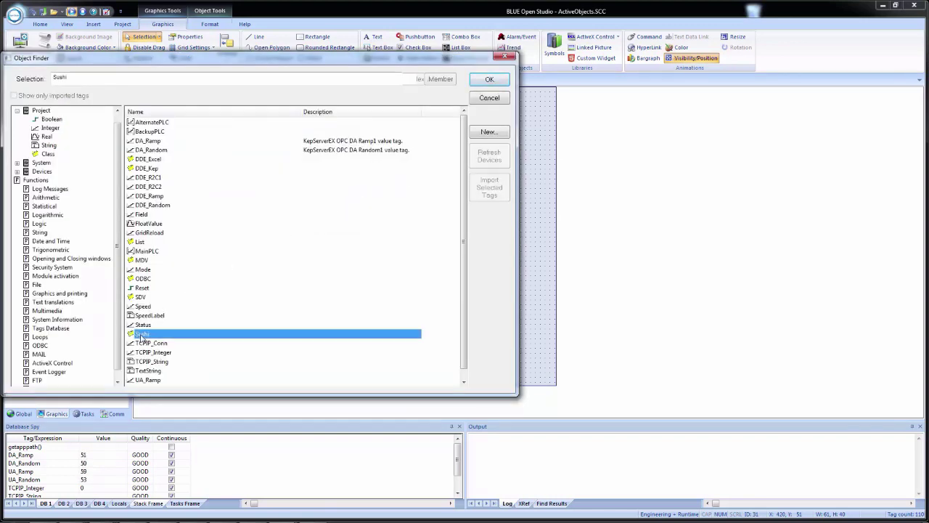
left_click(444, 80)
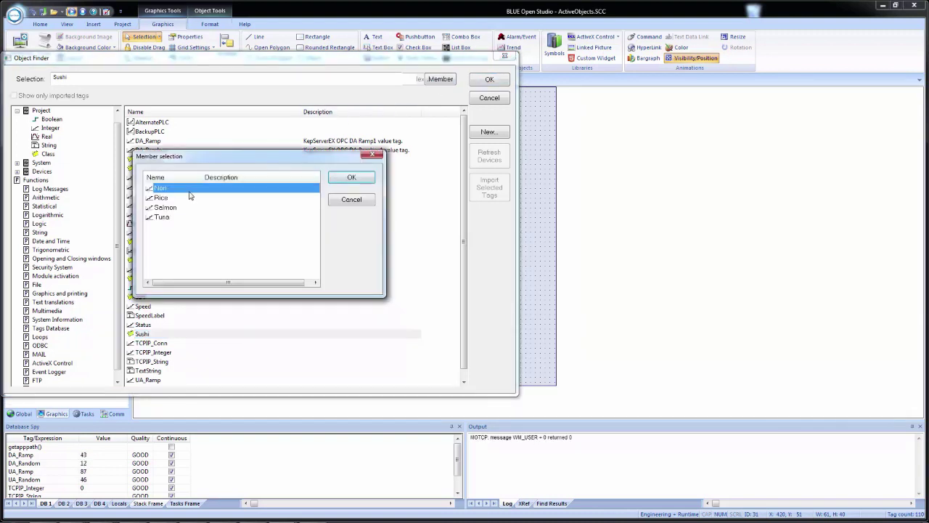
left_click(352, 178)
key("Return")
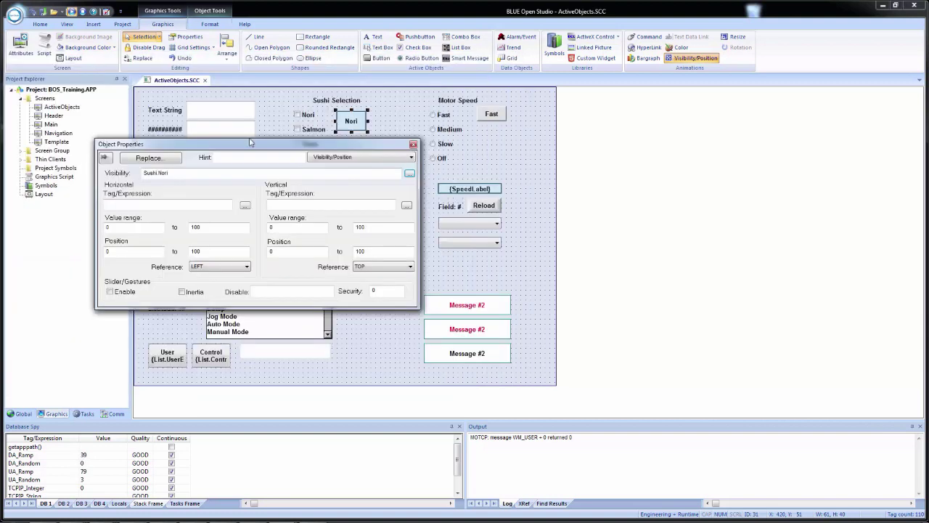
left_click(179, 172)
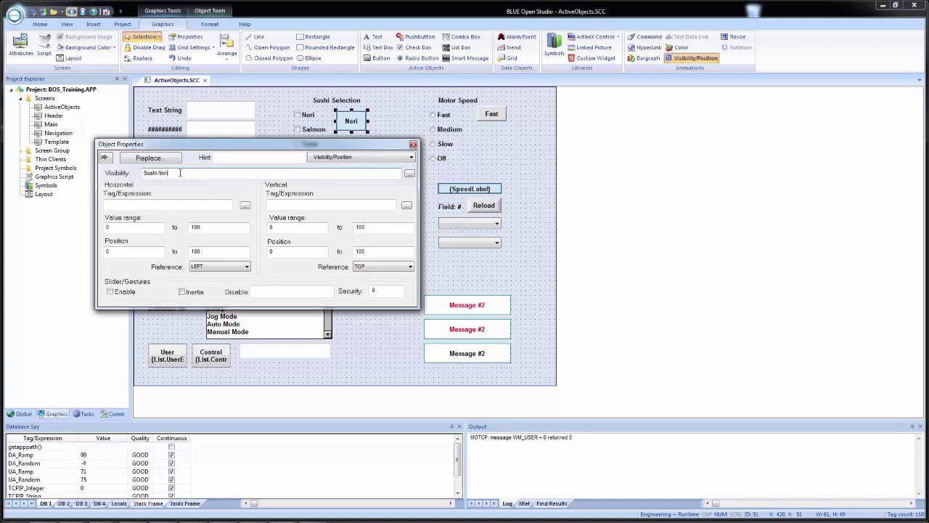
type("=1")
left_click(413, 145)
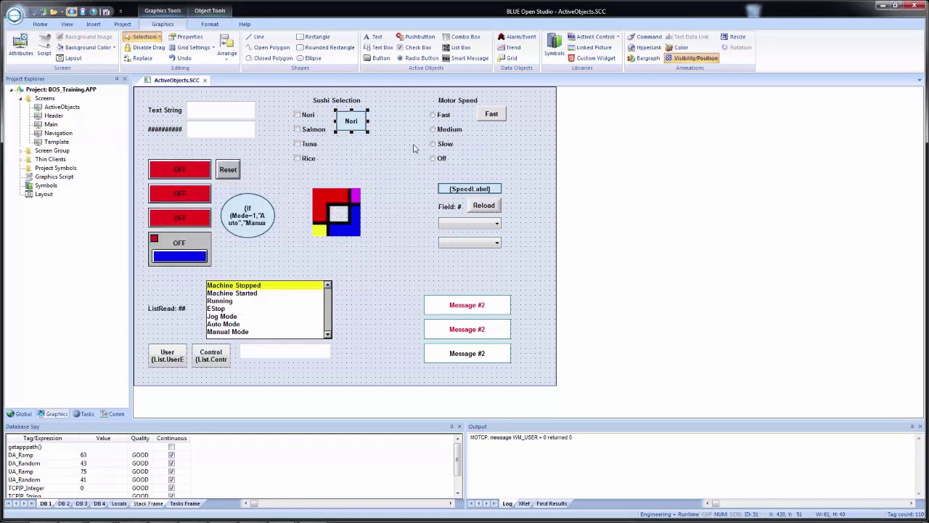
Move the Nori rectangle up to Y 40 and duplicate it three times to form a two-by-two grid.
left_click_drag(353, 123, 352, 117)
left_click(352, 119)
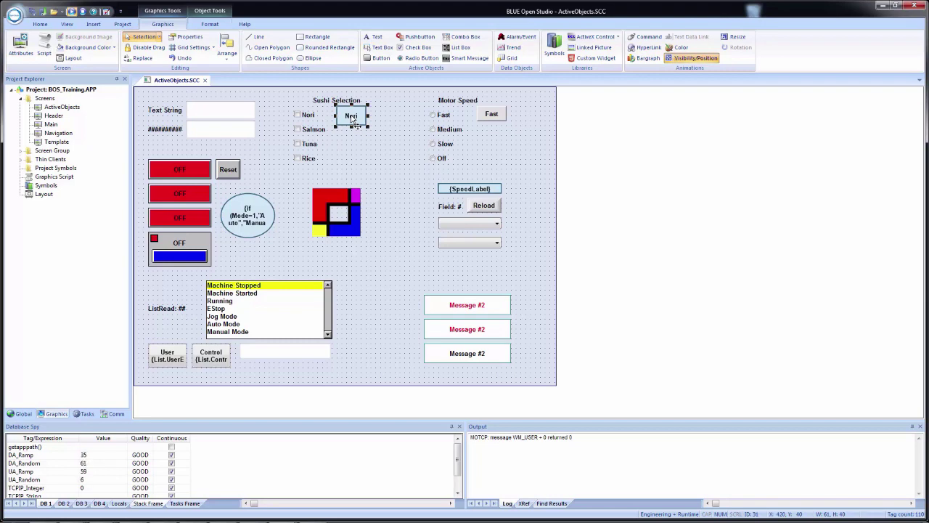
left_click_drag(352, 120, 356, 147)
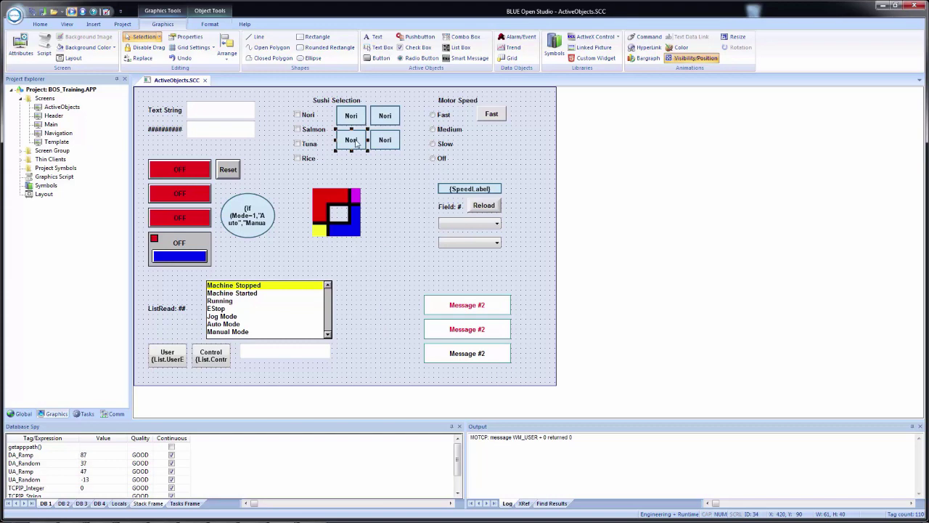
key("Escape")
Set the visibility expression of the lower-left Nori rectangle in the grid to Sushi.Tuna=1.
double_click(352, 140)
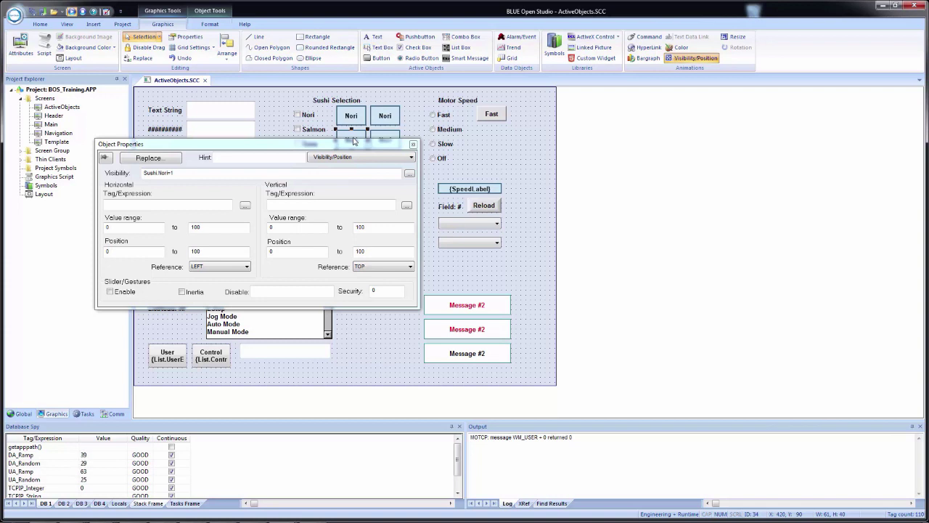
left_click(167, 174)
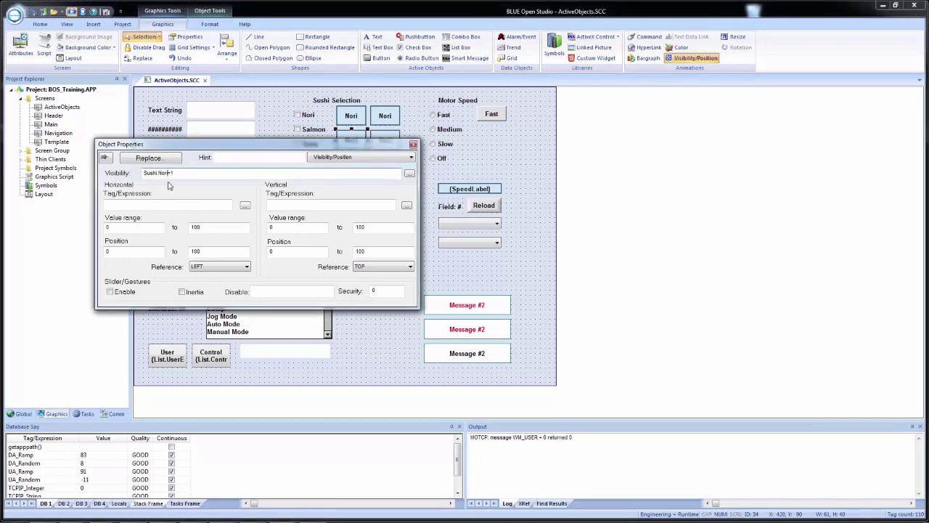
key("BackSpace")
key("BackSpace")
key("BackSpace")
key("BackSpace")
key("BackSpace")
type(".Tuna")
Change the caption of the lower-left grid rectangle to Tuna.
left_click(345, 157)
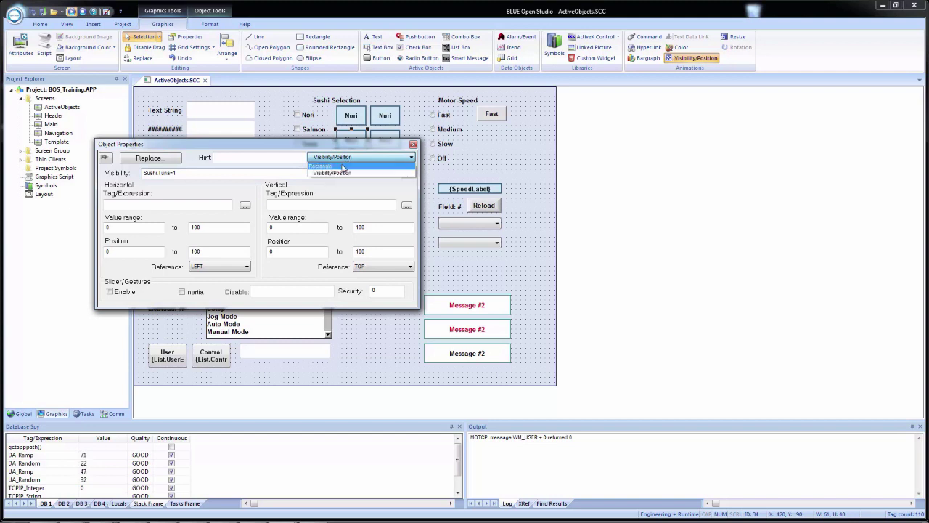
left_click(344, 165)
left_click(209, 250)
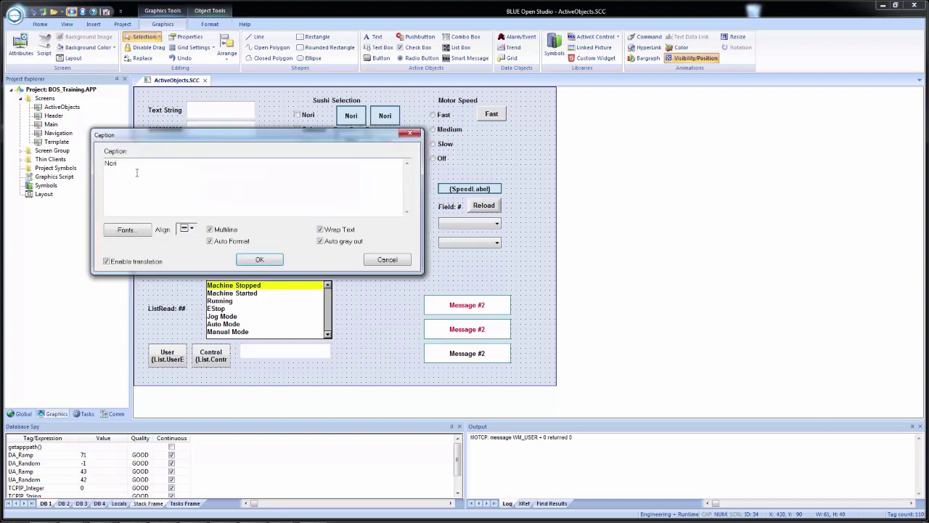
type("Tuna")
left_click(260, 259)
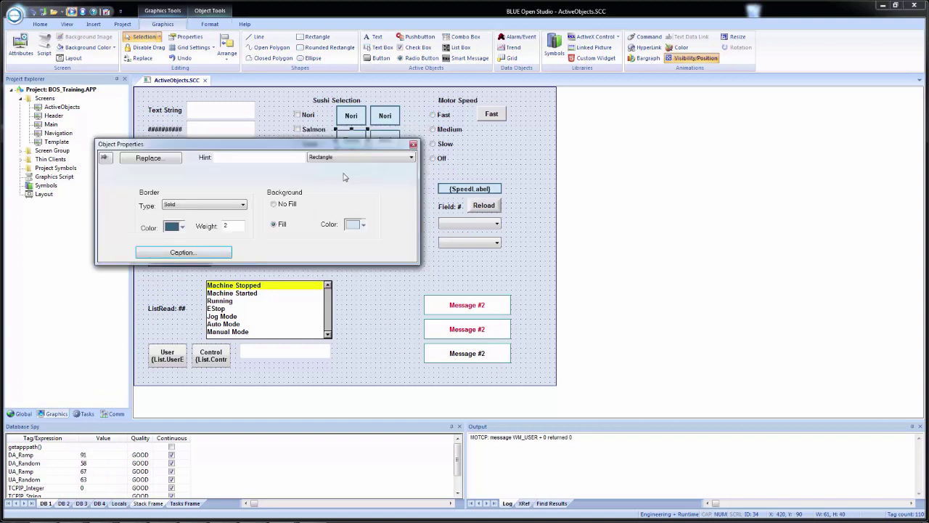
Change the caption of the upper-right Nori rectangle in the grid to Salmon.
left_click(385, 117)
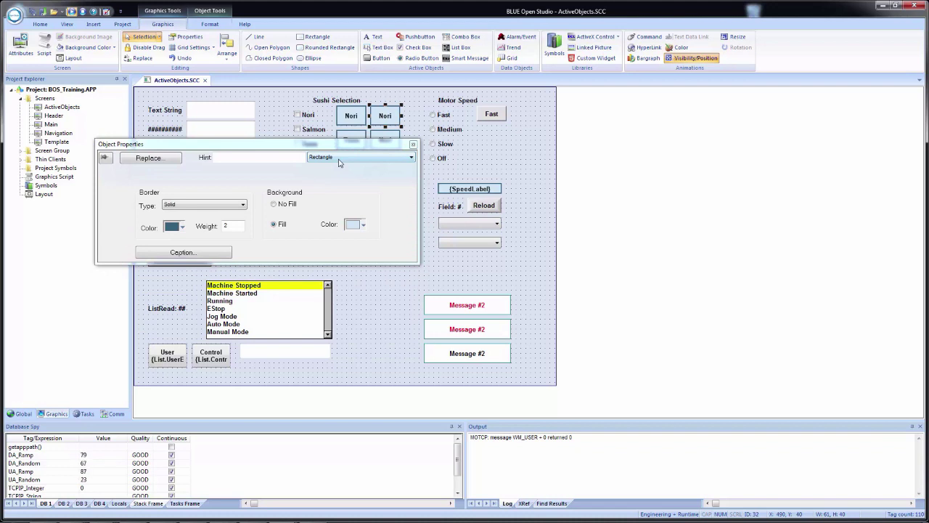
left_click(200, 254)
left_click_drag(122, 163, 45, 139)
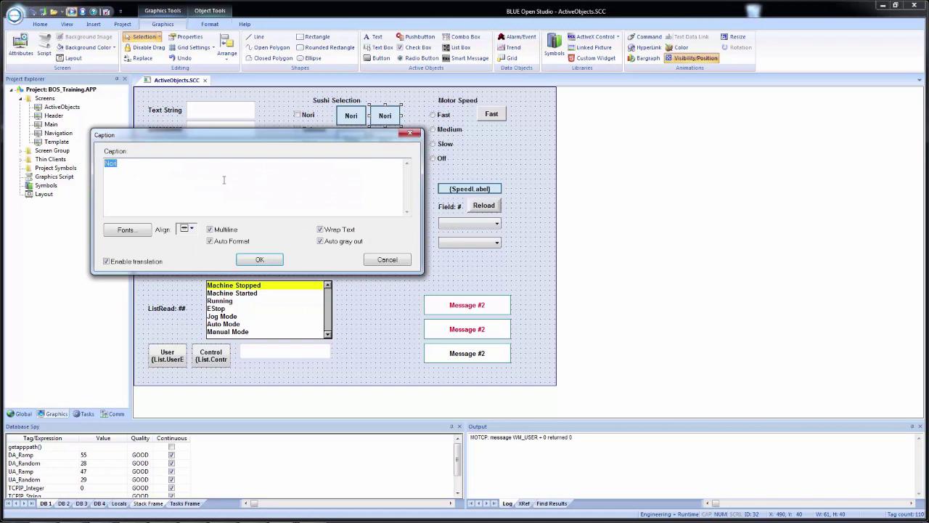
type("Salmon")
left_click(260, 259)
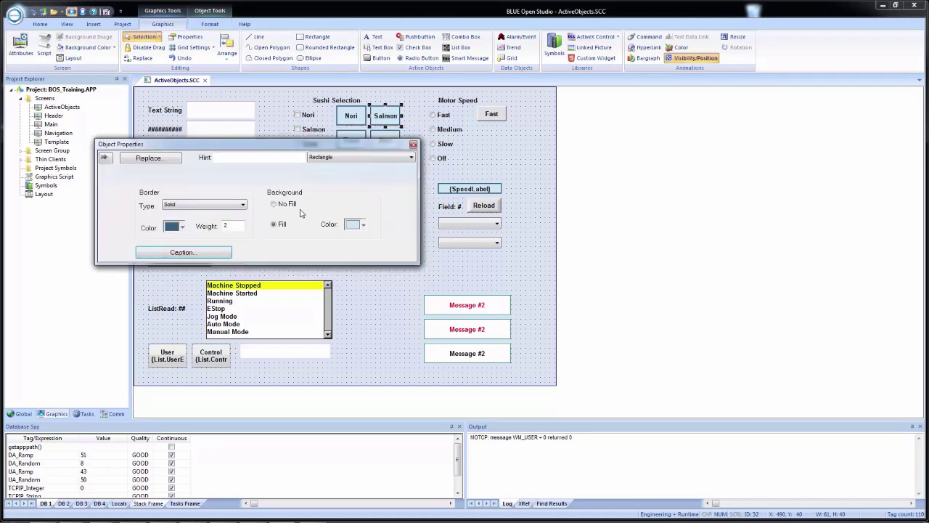
Set the Salmon rectangle's visibility expression to Sushi.Salmon=1.
left_click(330, 156)
left_click(326, 172)
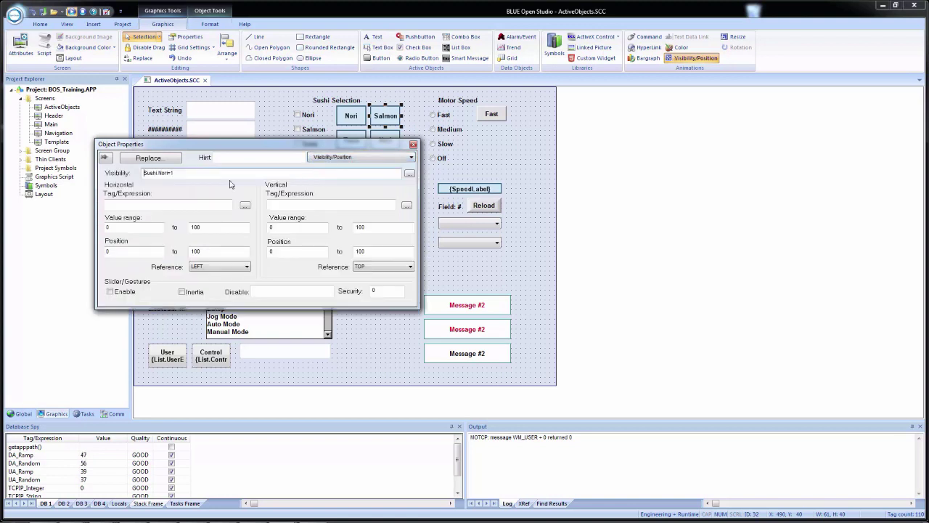
left_click(162, 172)
key("BackSpace")
key("BackSpace")
key("BackSpace")
type("Salmon")
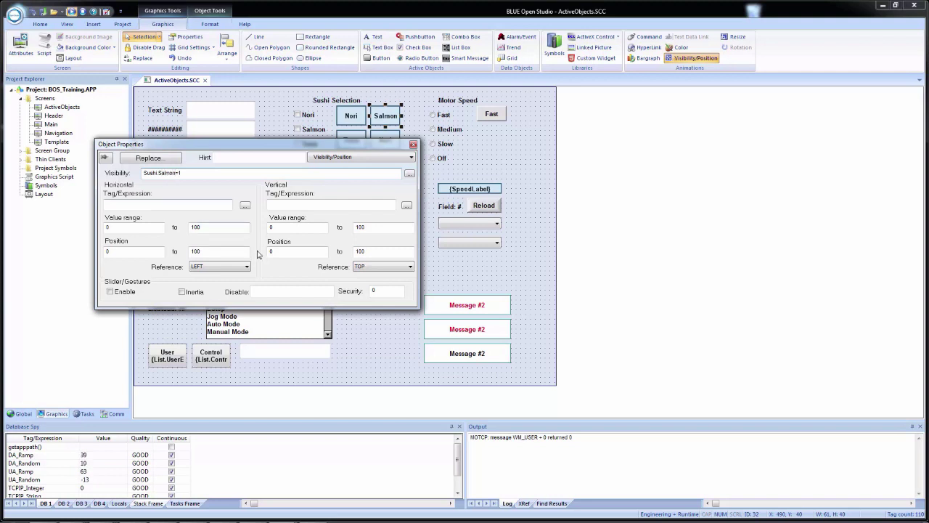
Set the visibility expression of the lower-right grid rectangle to Sushi.Rice=1.
left_click(390, 135)
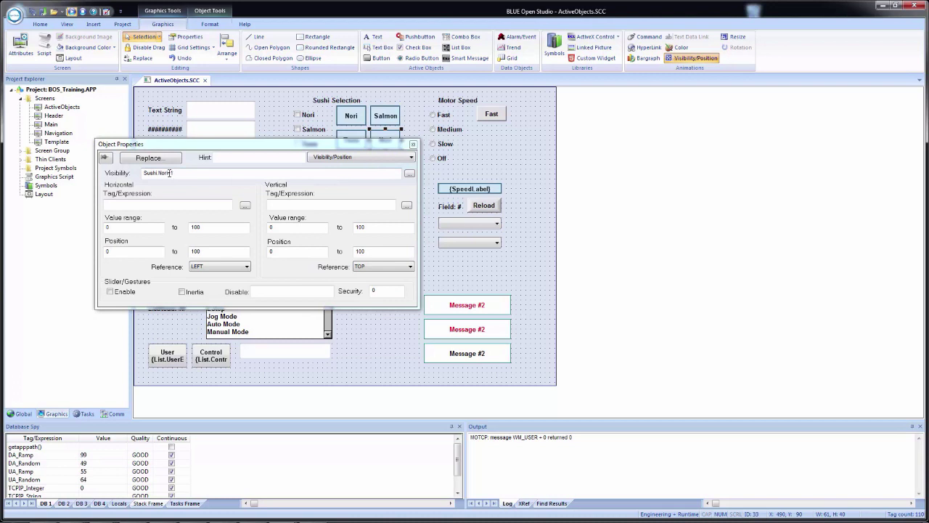
left_click(168, 174)
key("BackSpace")
key("BackSpace")
key("BackSpace")
key("BackSpace")
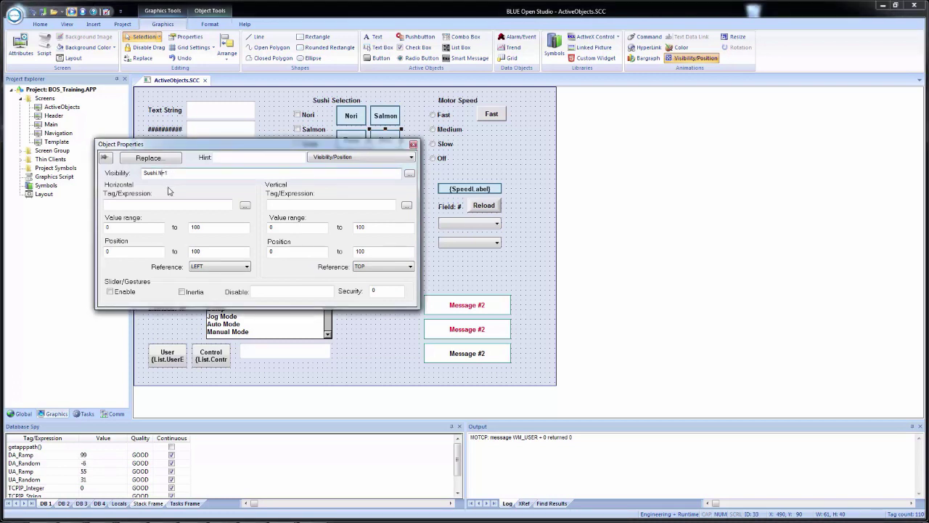
type("Rice")
Change the caption of the lower-right grid rectangle to Rice and close its properties.
left_click(334, 158)
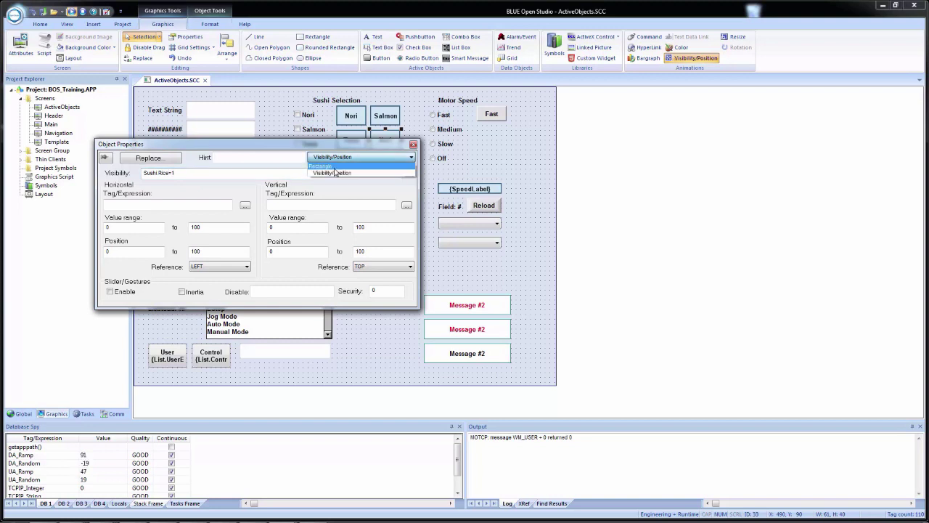
left_click(323, 165)
left_click(185, 259)
type("Rice")
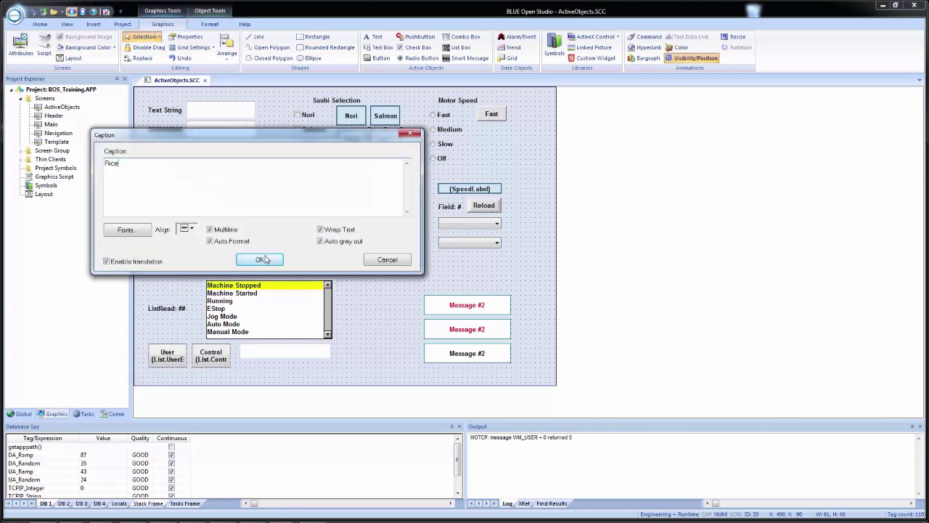
left_click(266, 258)
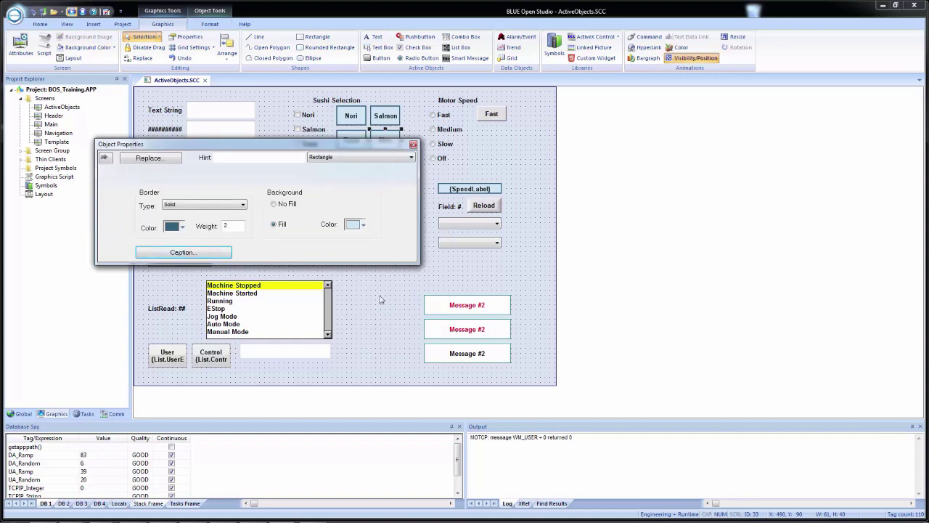
left_click(380, 293)
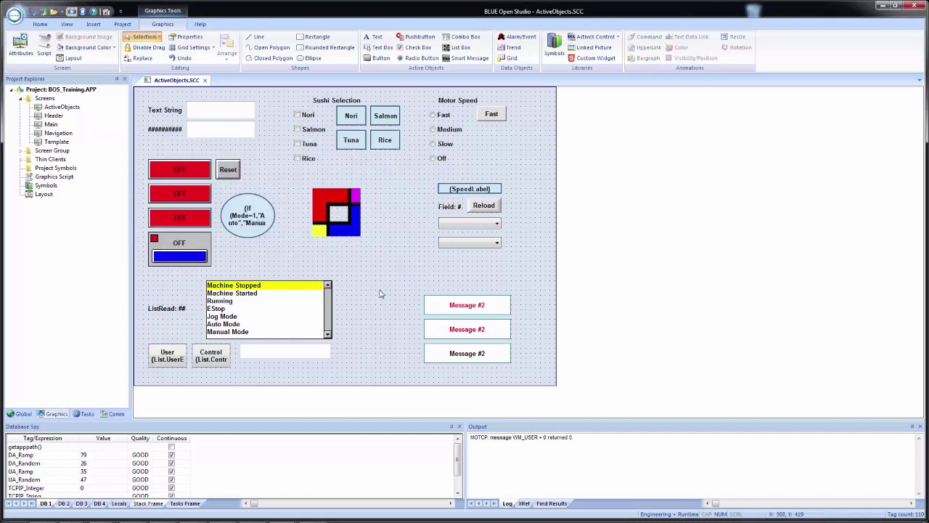
Save all documents and test the four label visibilities in the running project by toggling the Nori, Salmon, Tuna and Rice checkboxes.
left_click(33, 14)
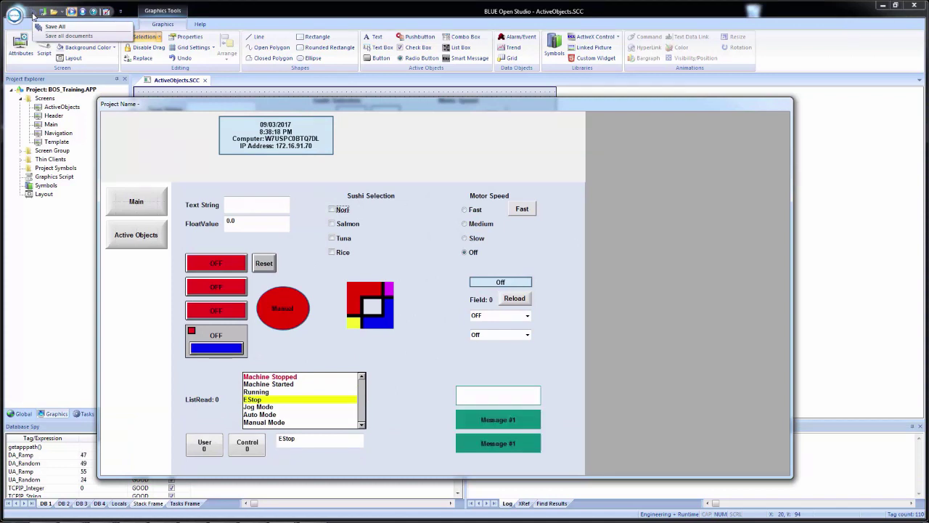
left_click(333, 210)
left_click(332, 223)
left_click(332, 238)
left_click(332, 252)
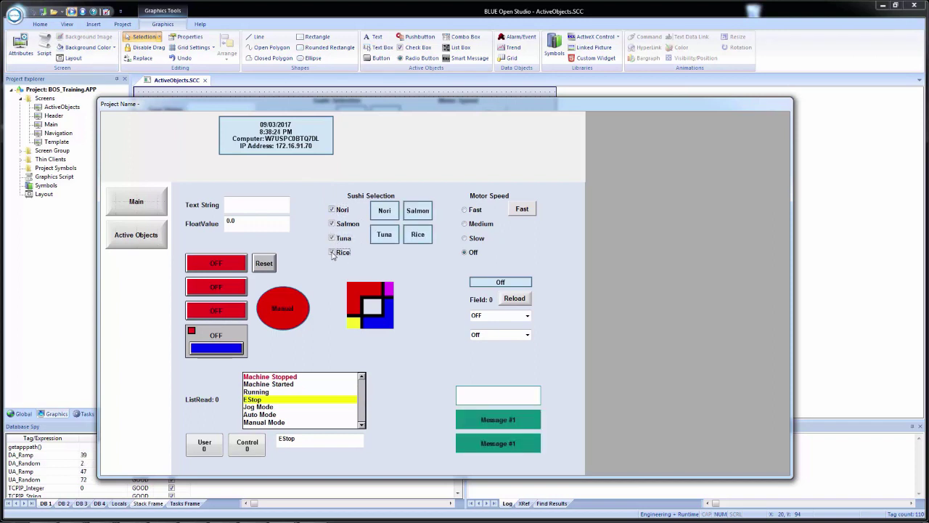
left_click(332, 253)
left_click(333, 223)
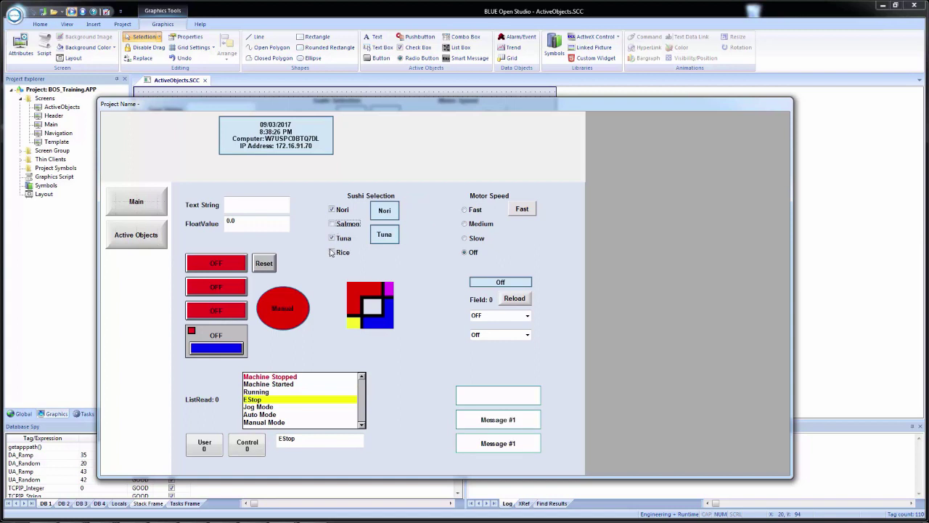
left_click(332, 252)
left_click(332, 223)
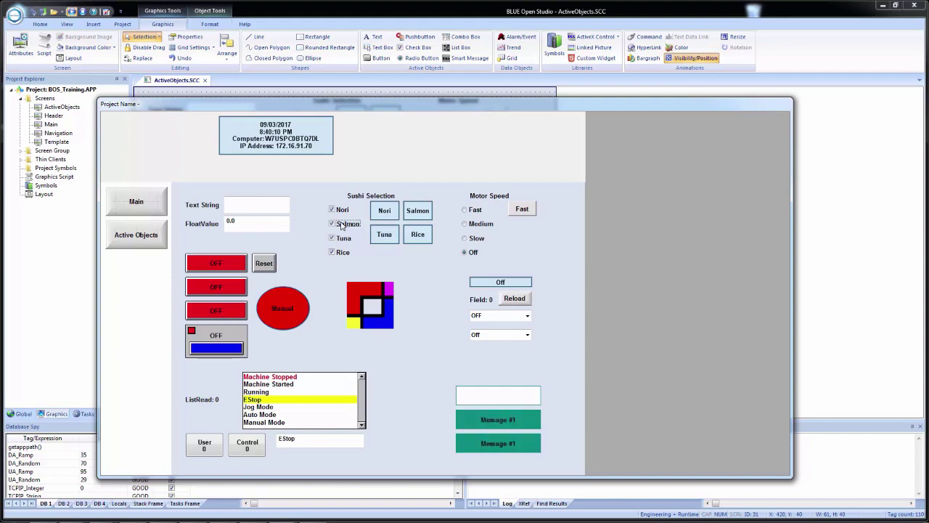
Return to the screen editor and stack the four Sushi labels in an overlapping cascade beside the checkboxes, with Tuna in front.
left_click(880, 153)
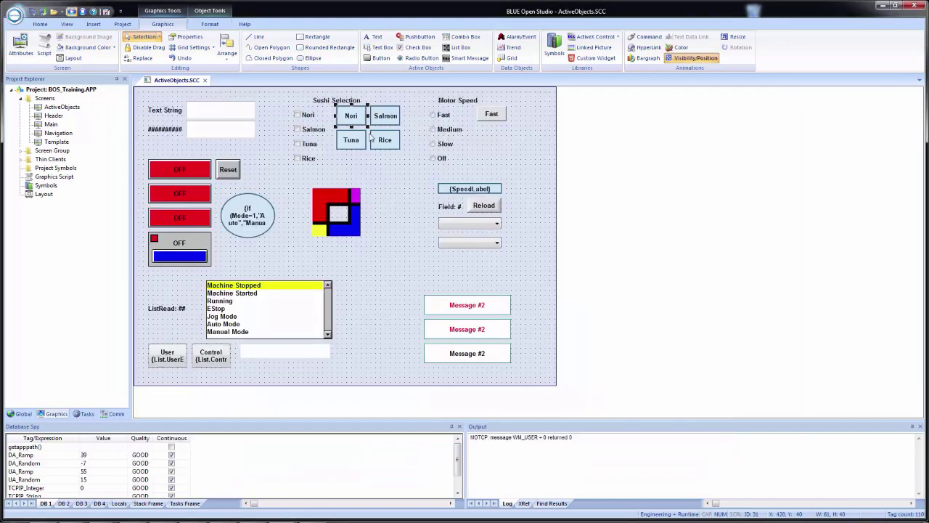
left_click_drag(351, 124, 344, 153)
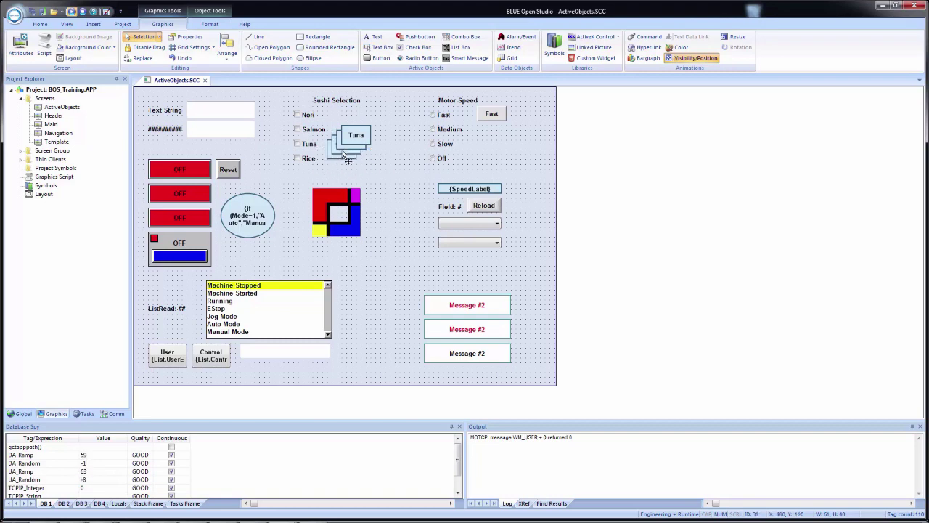
left_click(404, 150)
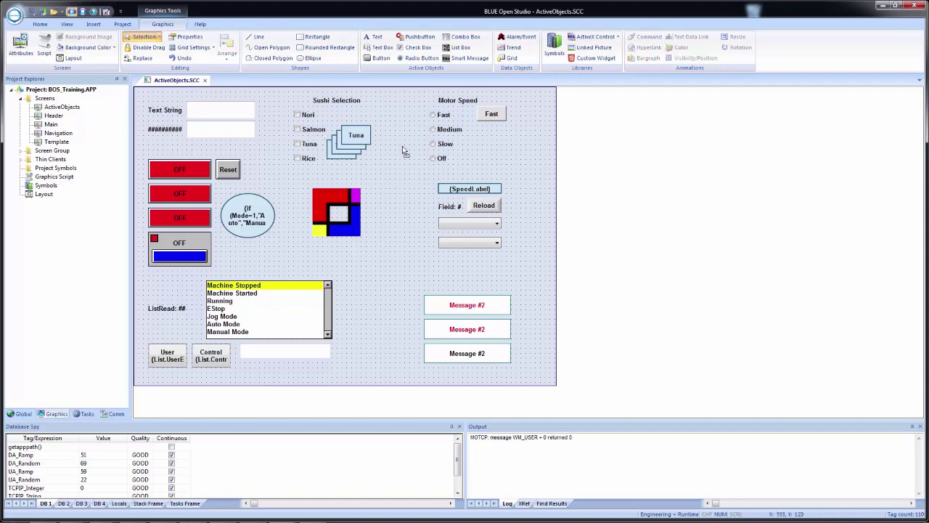
Save all documents and test the overlapping Sushi labels at runtime by switching each checkbox off and on.
left_click(33, 13)
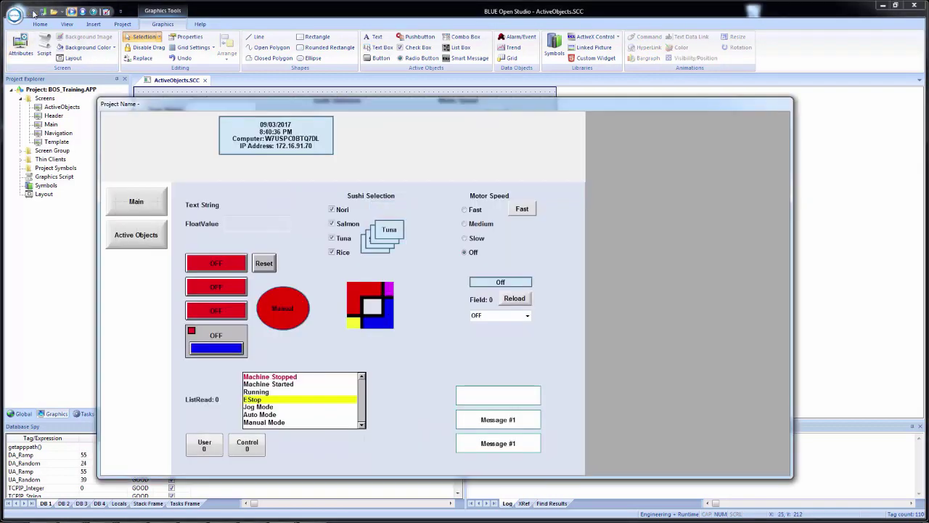
left_click(334, 211)
left_click(338, 224)
left_click(343, 254)
left_click(331, 238)
left_click(330, 238)
left_click(332, 224)
left_click(332, 252)
left_click(332, 210)
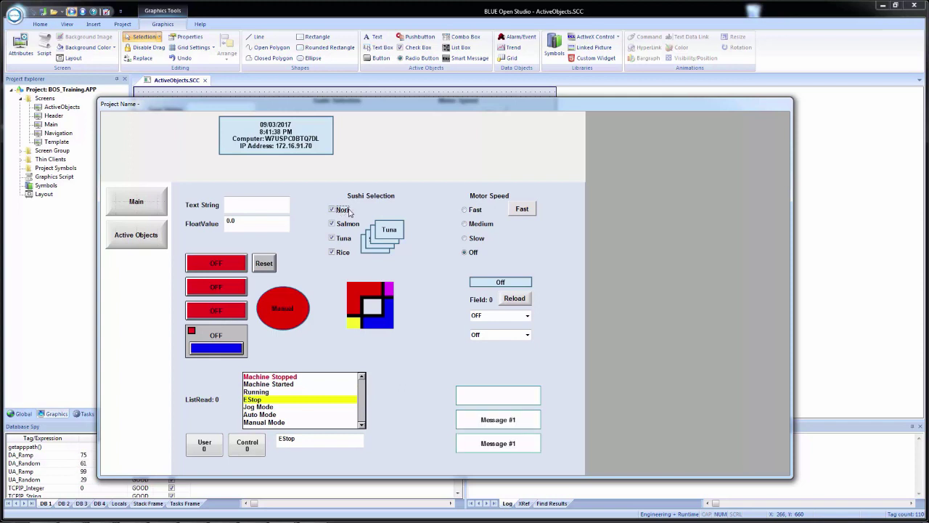
Try the Fast, Medium, Slow and Off motor speed options in the running project.
left_click(473, 210)
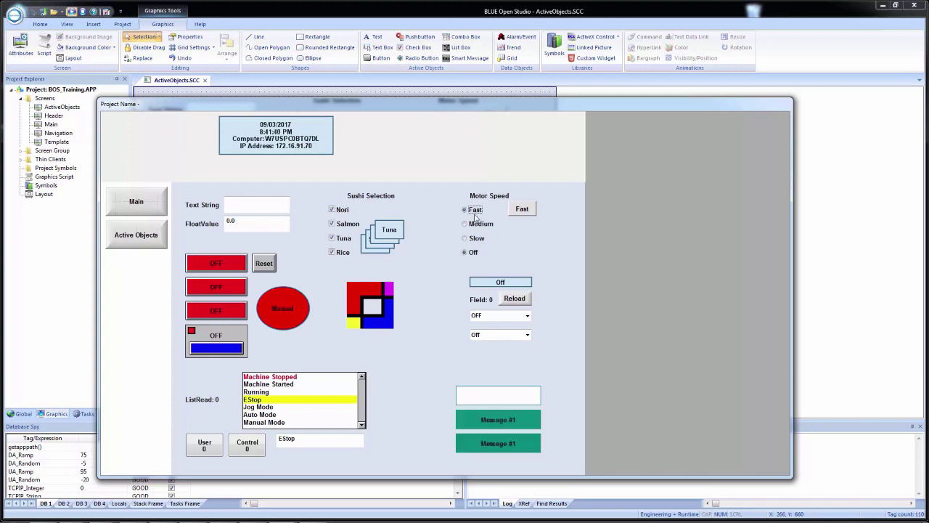
left_click(476, 224)
left_click(475, 238)
left_click(472, 251)
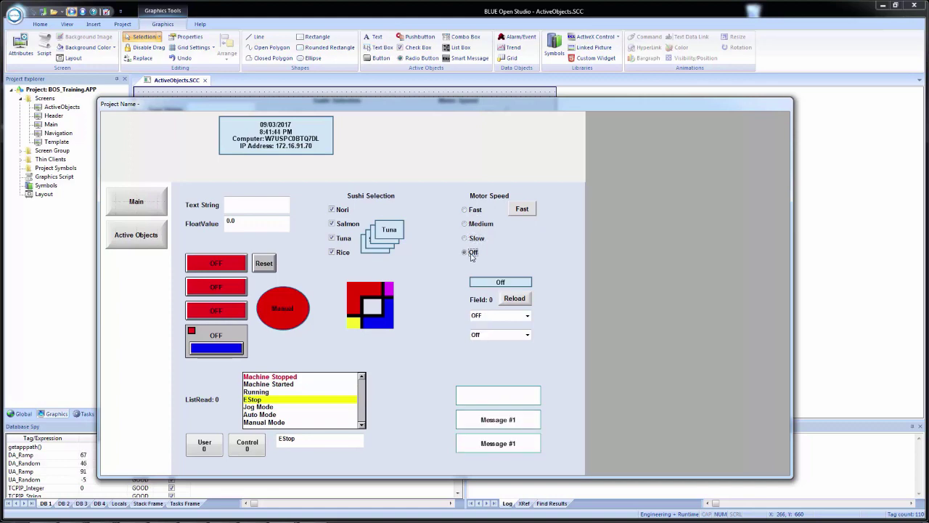
Return to the screen editor and copy the Tuna label to X 710, Y 110, beside the Motor Speed options.
left_click(882, 175)
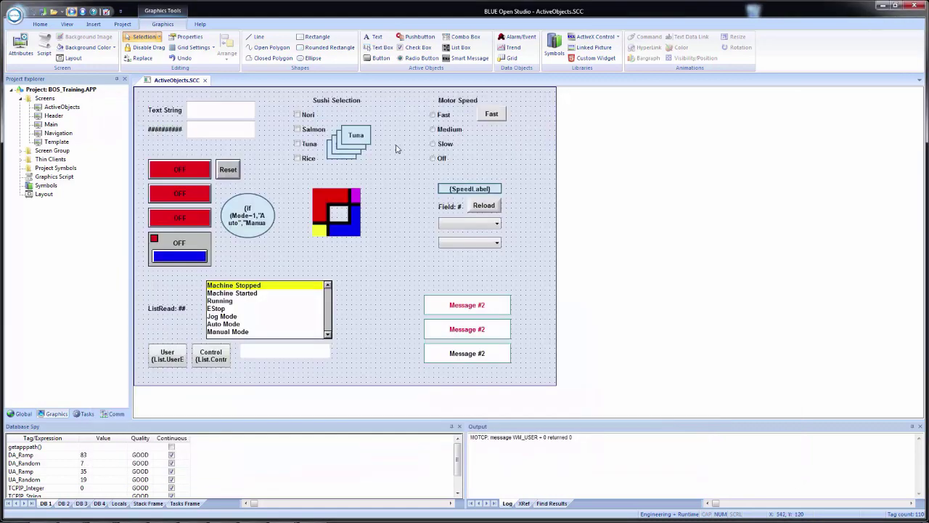
left_click(357, 136)
left_click_drag(357, 137, 486, 151)
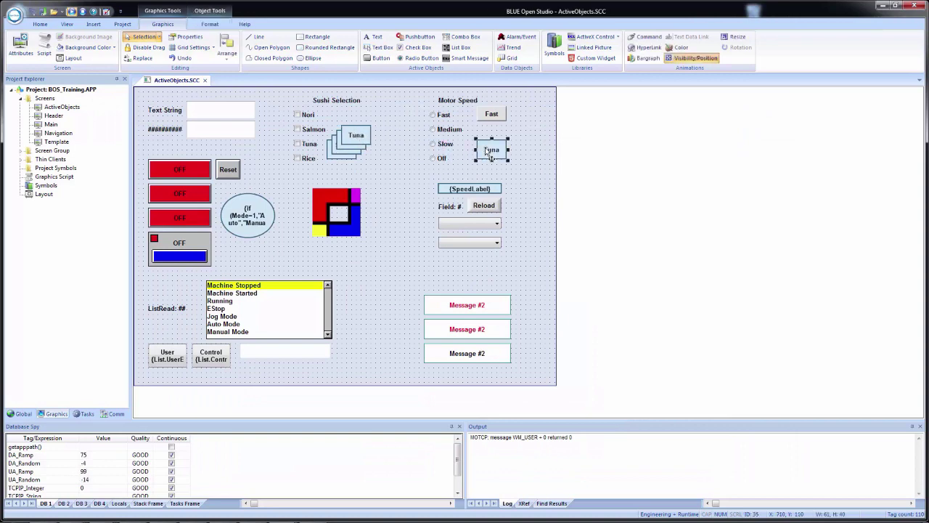
Replace the visibility expression of the copied Tuna label with one based on the Speed tag.
double_click(487, 151)
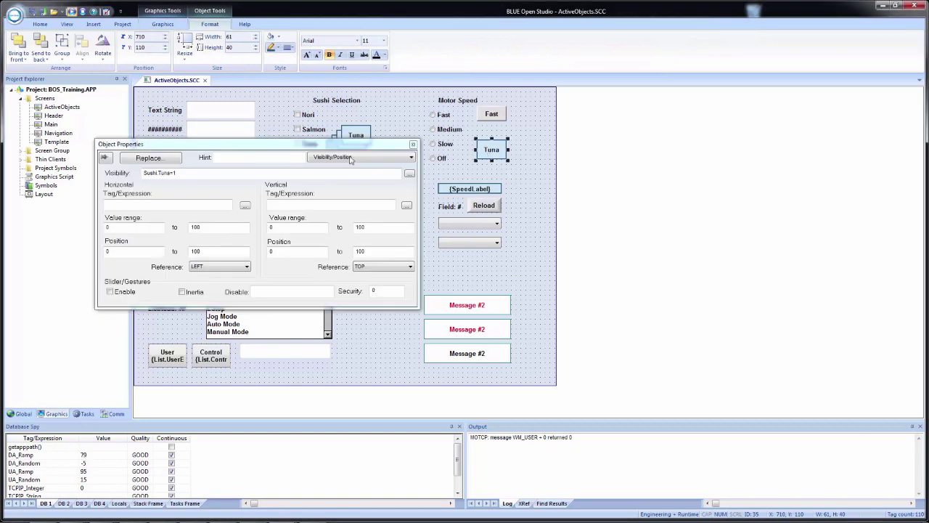
left_click_drag(189, 174, 137, 168)
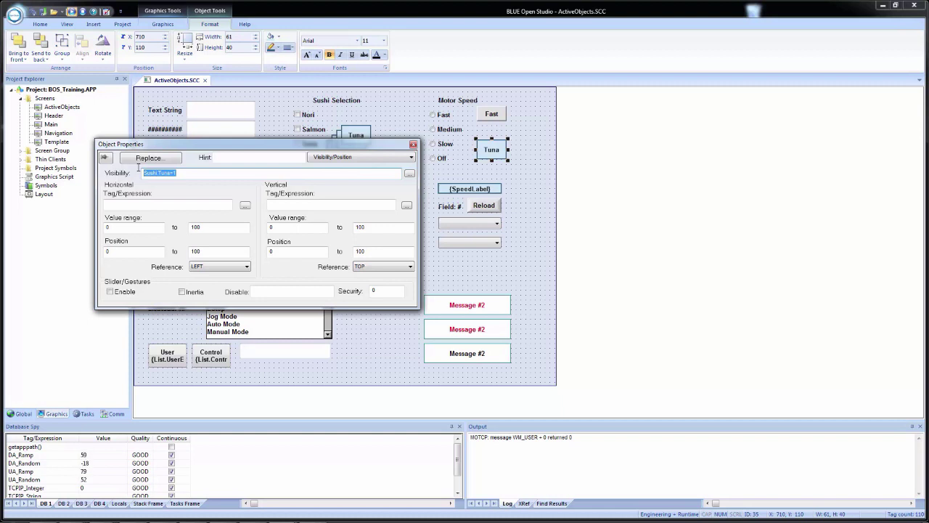
type("Speed")
Change the caption of the copied label beside the Motor Speed options to Off.
left_click(334, 157)
left_click(320, 165)
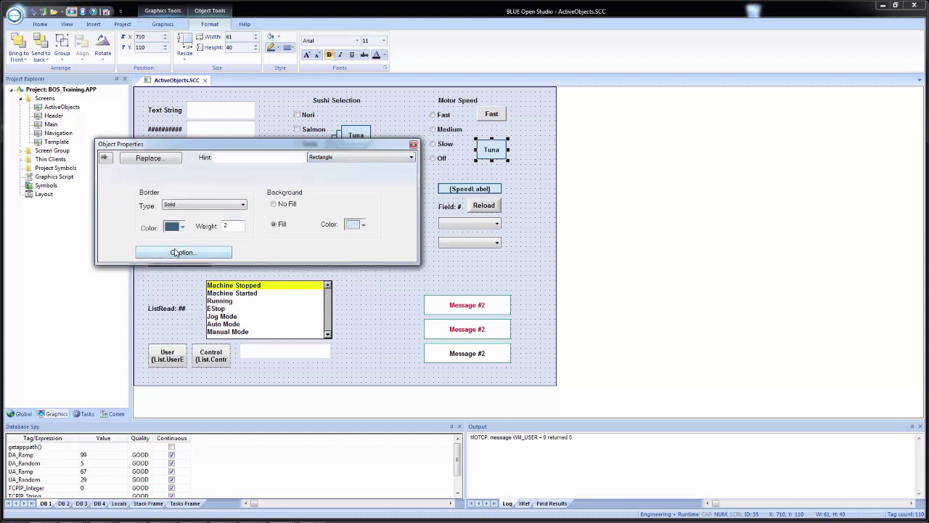
left_click(182, 253)
type("Off")
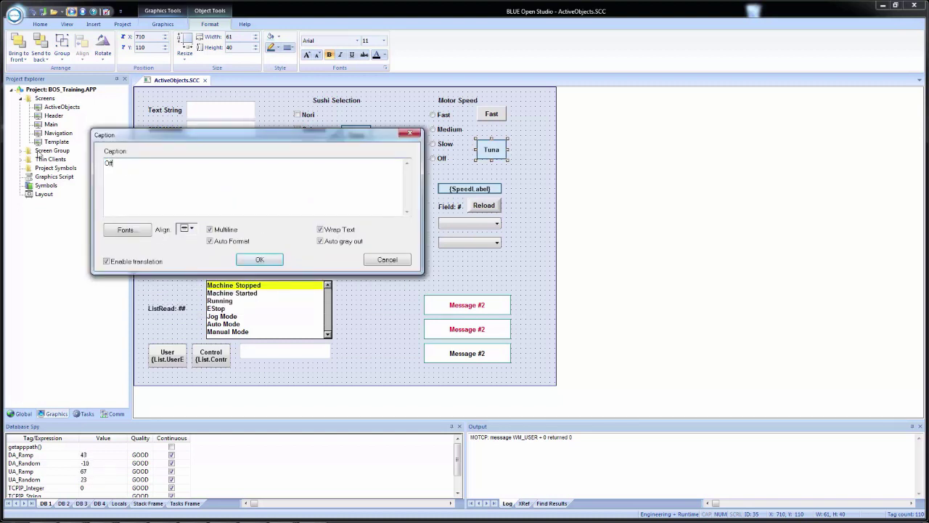
left_click(250, 259)
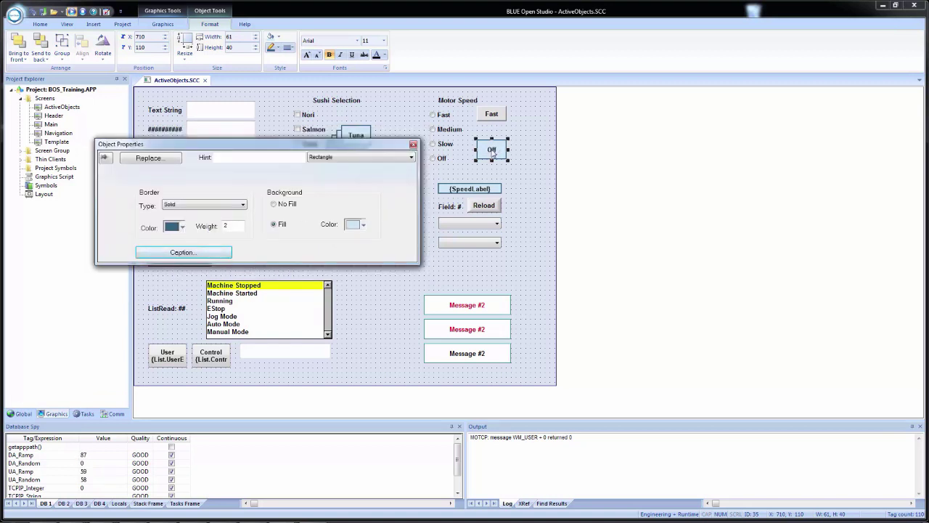
Copy the Off label beside the Motor Speed options to X 780, Y 120 and change the copy's caption to Slow.
left_click_drag(493, 151, 530, 160)
left_click(185, 252)
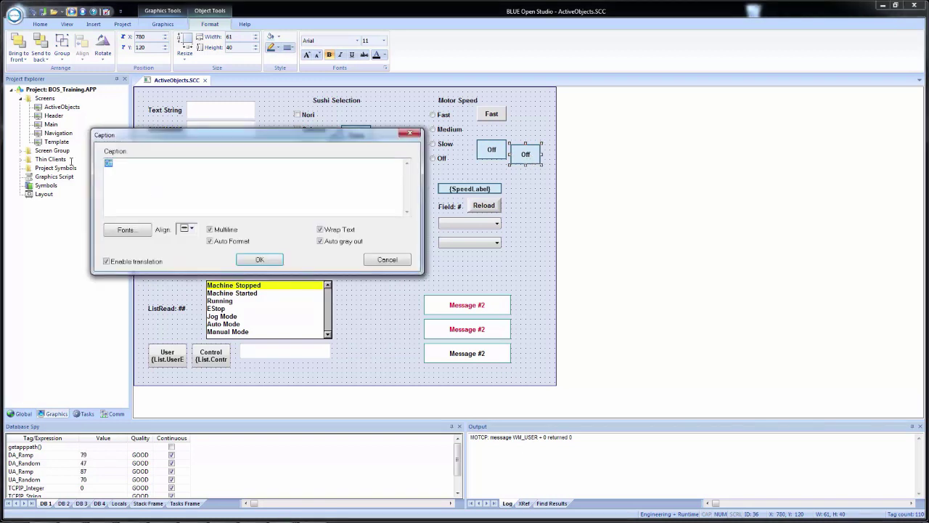
type("Slow")
left_click(260, 260)
Set the Slow label's visibility expression to Speed=1.
left_click(347, 156)
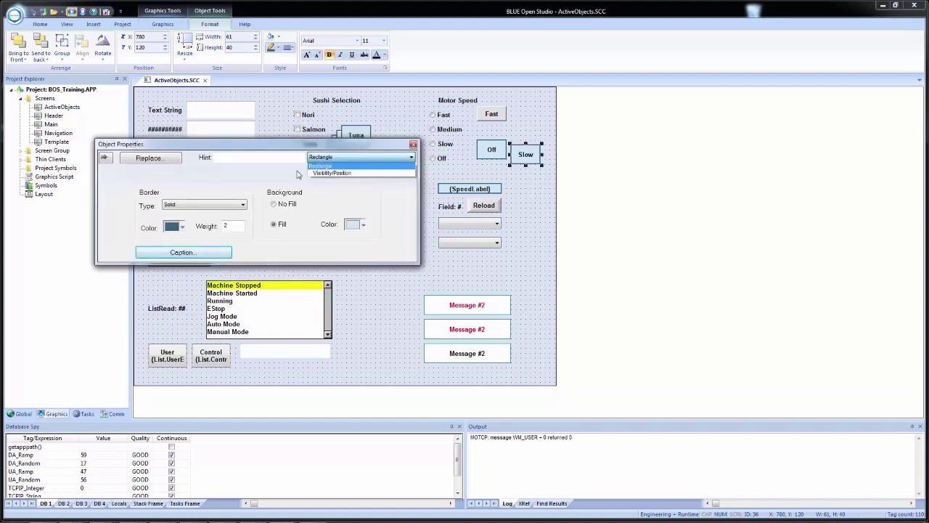
left_click(347, 172)
left_click(173, 174)
type("Speed=0")
key("BackSpace")
type("1")
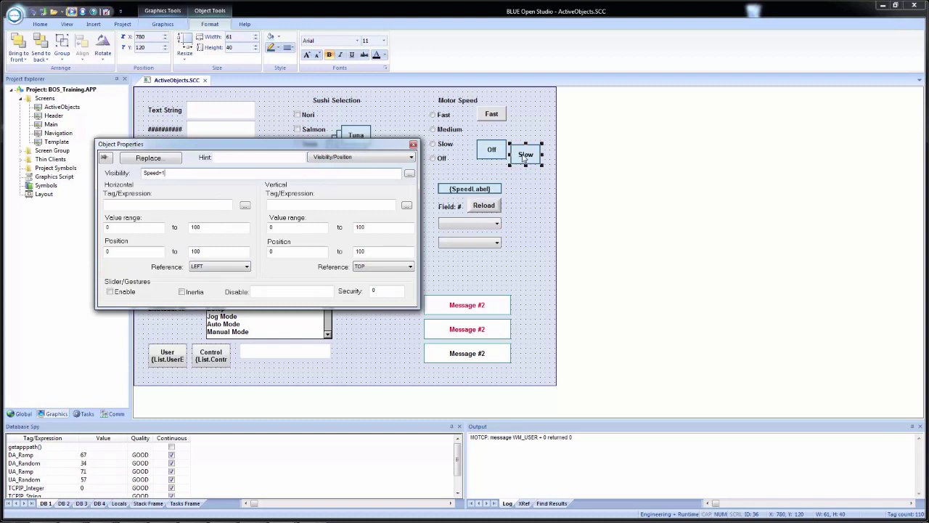
Copy the Slow label to X 780, Y 180 and set the copy's visibility expression to Speed=2.
left_click_drag(524, 158, 532, 186)
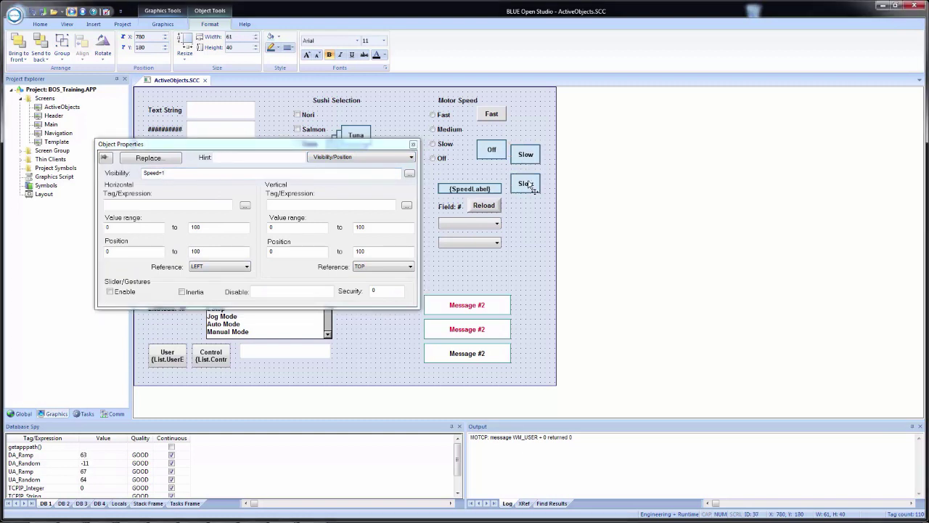
left_click(177, 173)
key("BackSpace")
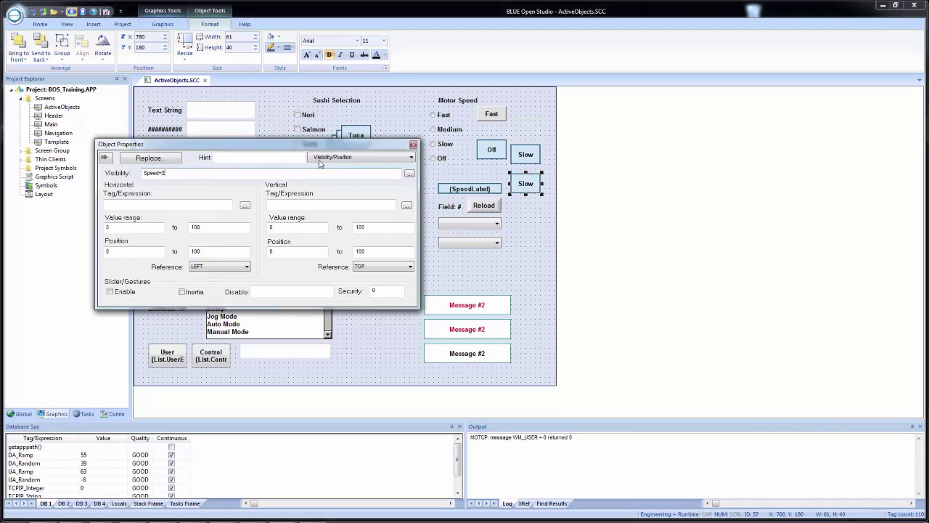
Change the caption of the label at X 780, Y 180 to Medium.
left_click(321, 159)
left_click(326, 167)
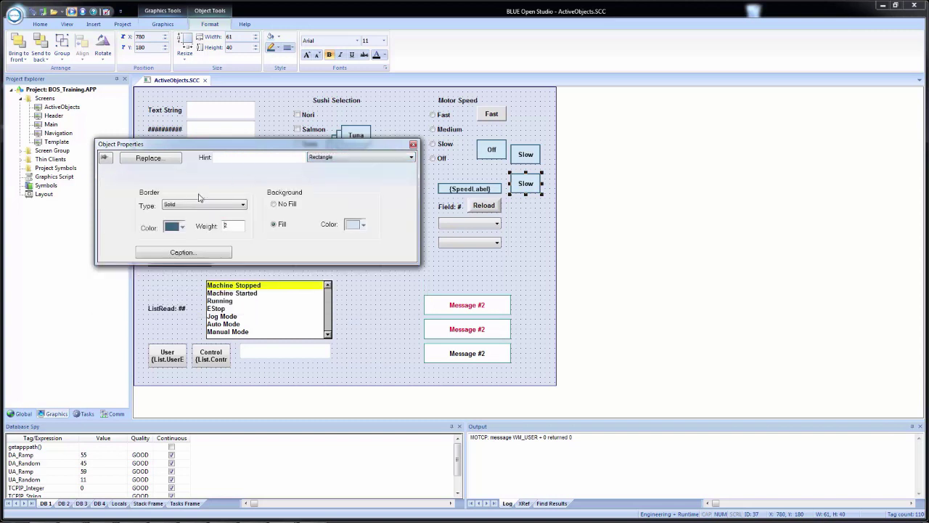
left_click(188, 249)
left_click_drag(132, 168, 25, 174)
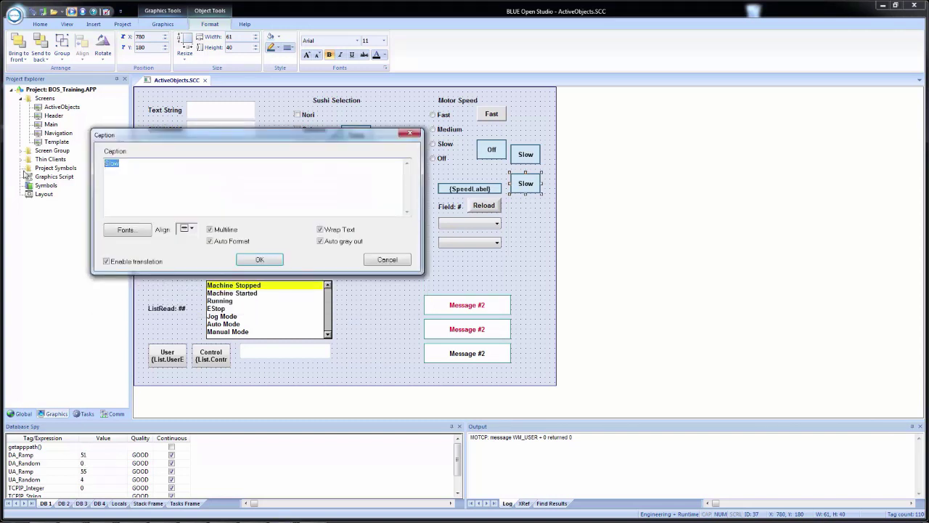
type("Medium")
left_click(259, 260)
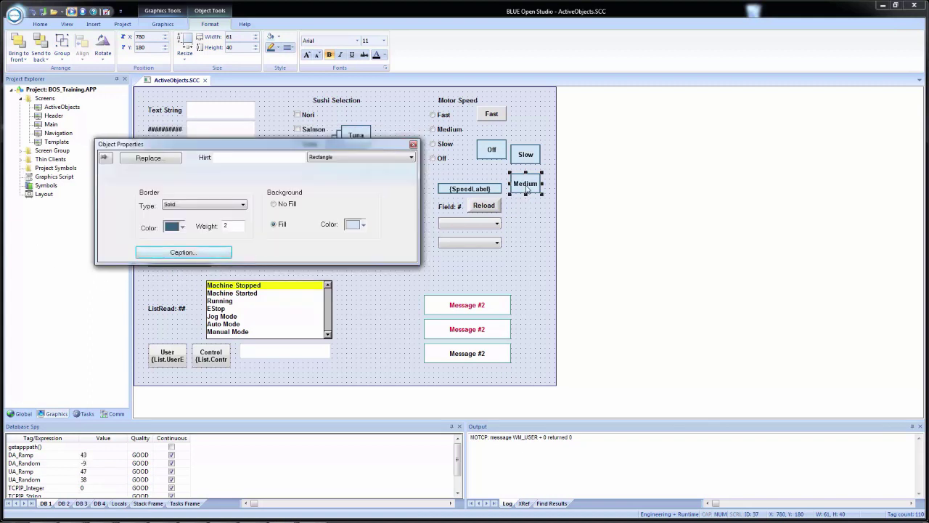
Copy the Medium label to X 780, Y 230 and change the copy's caption to Fast.
left_click_drag(528, 189, 528, 213)
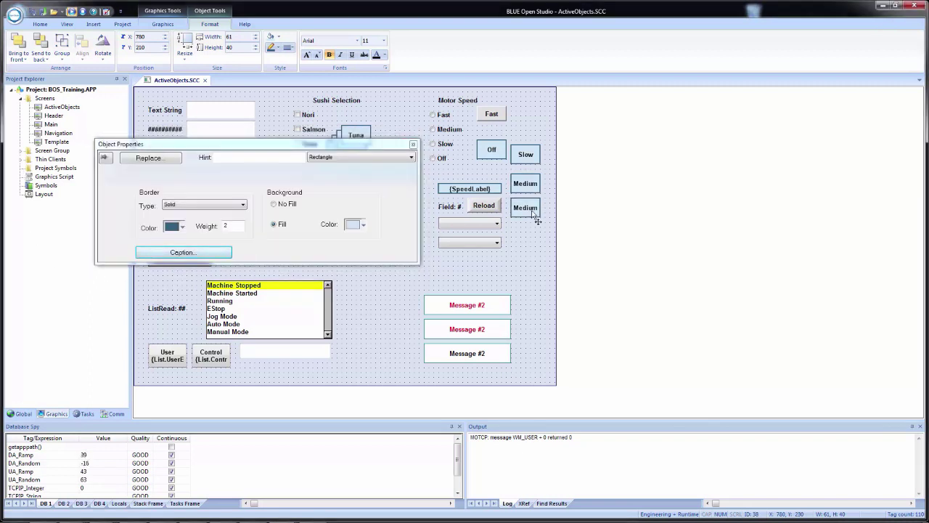
left_click(193, 253)
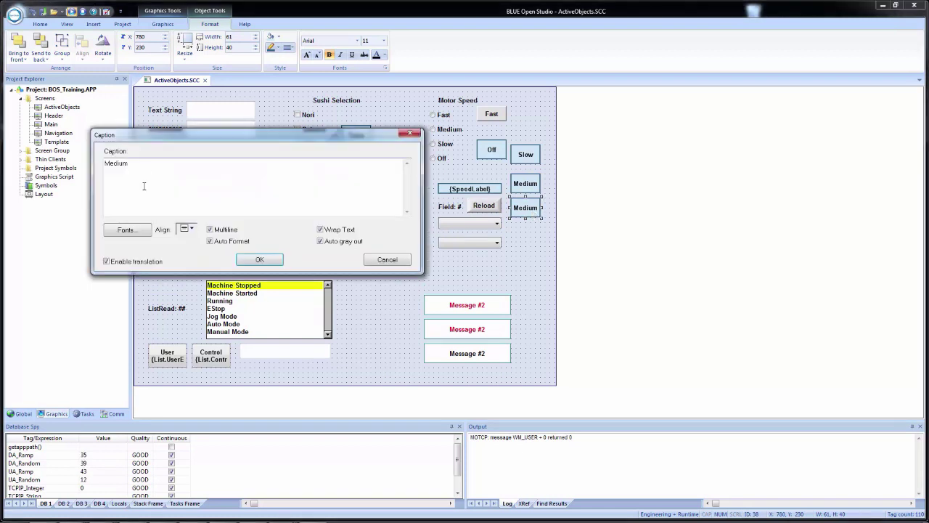
type("Fast")
left_click(277, 259)
Set the visibility expression of the Fast label to Speed=3 and close its properties.
left_click(322, 159)
left_click(319, 175)
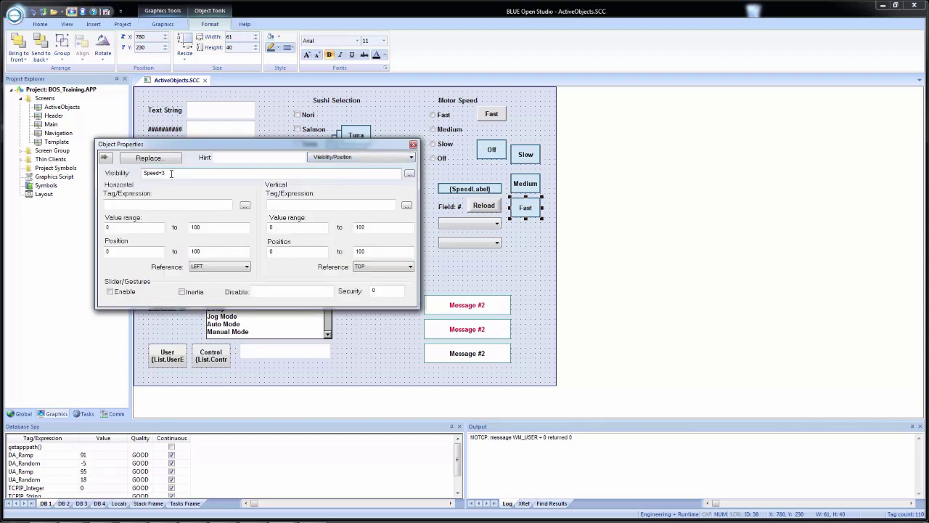
left_click(414, 145)
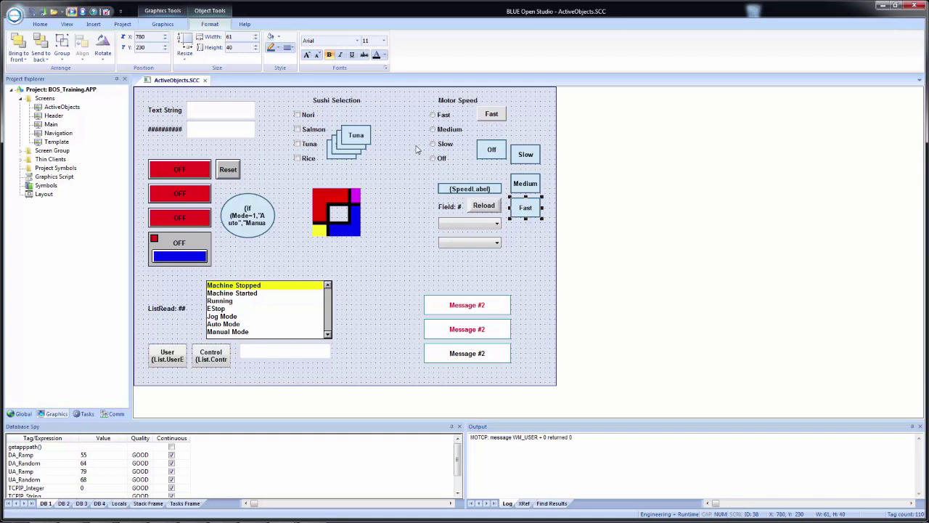
Stack the Slow, Medium and Fast labels exactly on top of the Off label at X 710, Y 110.
left_click_drag(514, 154, 479, 150)
left_click_drag(524, 186, 491, 152)
left_click_drag(527, 212, 492, 153)
left_click(528, 139)
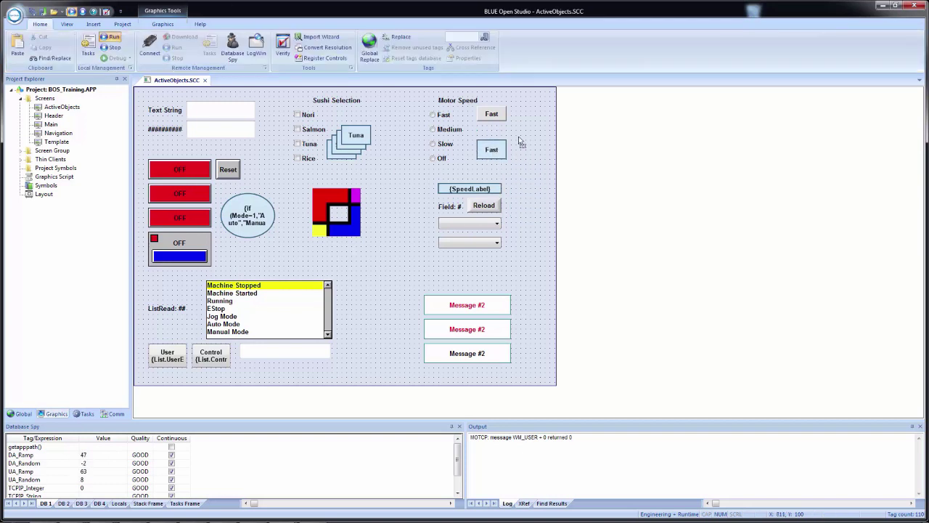
Group the four overlapping speed labels.
left_click(491, 151)
right_click(492, 156)
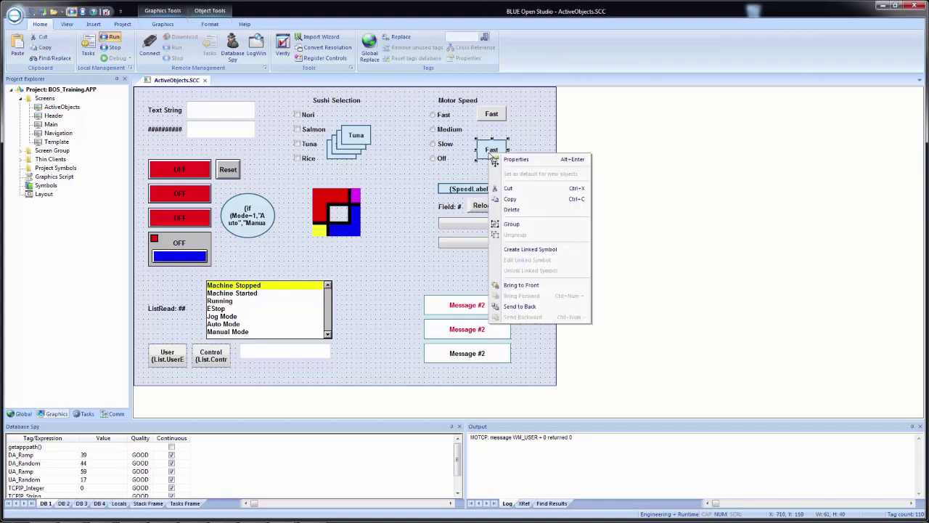
left_click(521, 225)
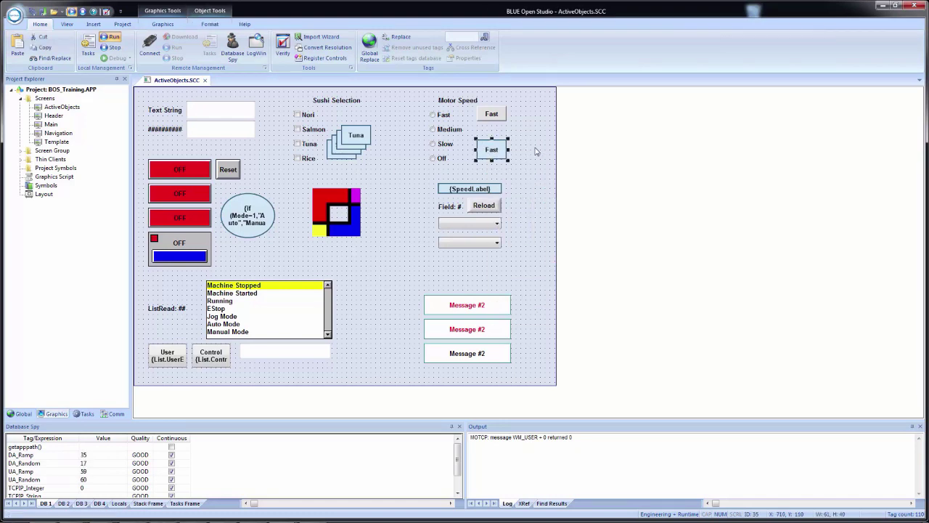
Examine the components of the grouped speed labels and the properties of a rectangle within the group.
double_click(496, 155)
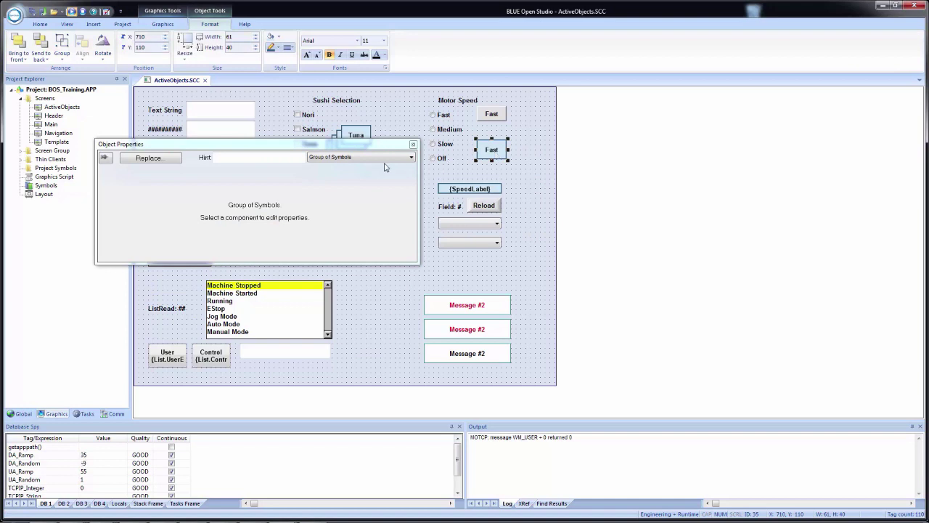
left_click(359, 158)
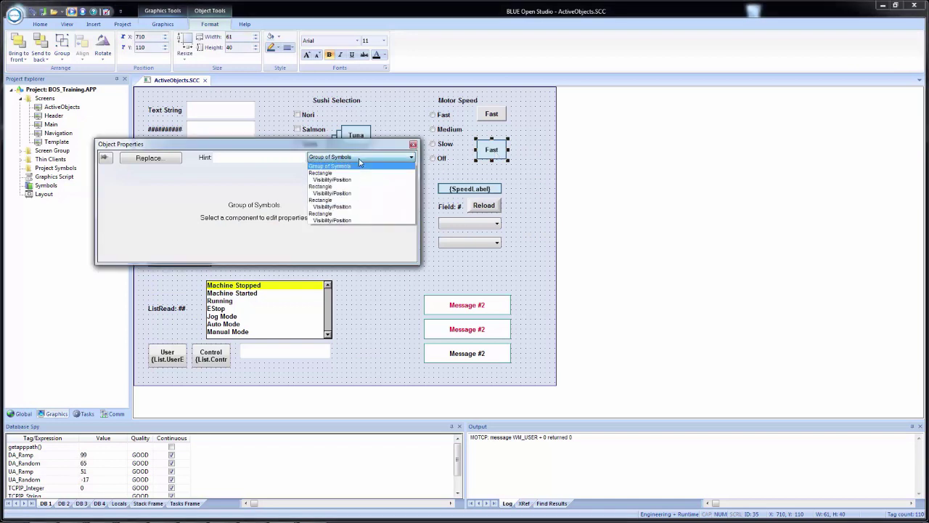
left_click(354, 177)
left_click(352, 158)
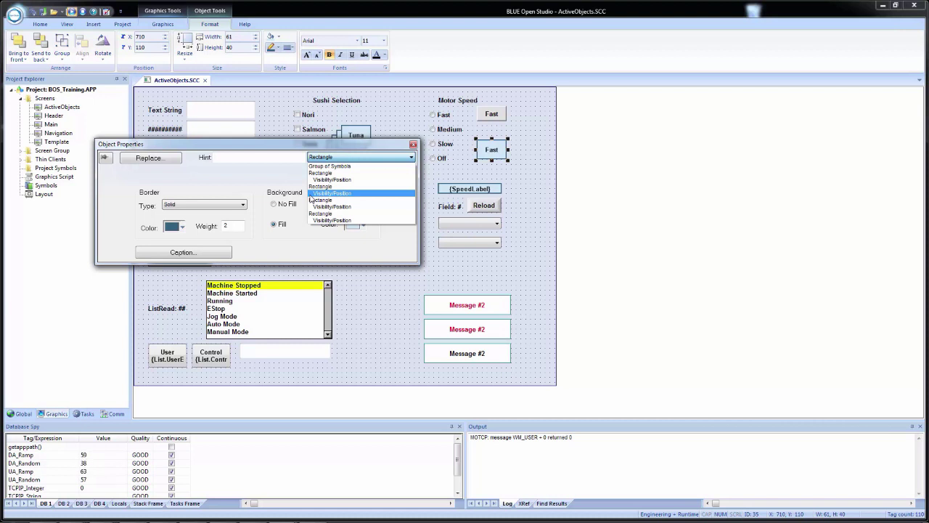
left_click(467, 164)
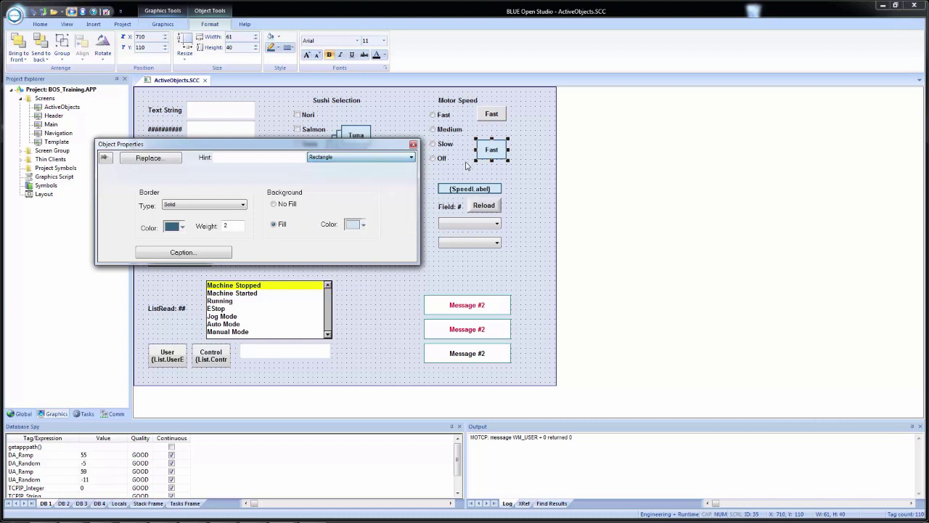
left_click(409, 122)
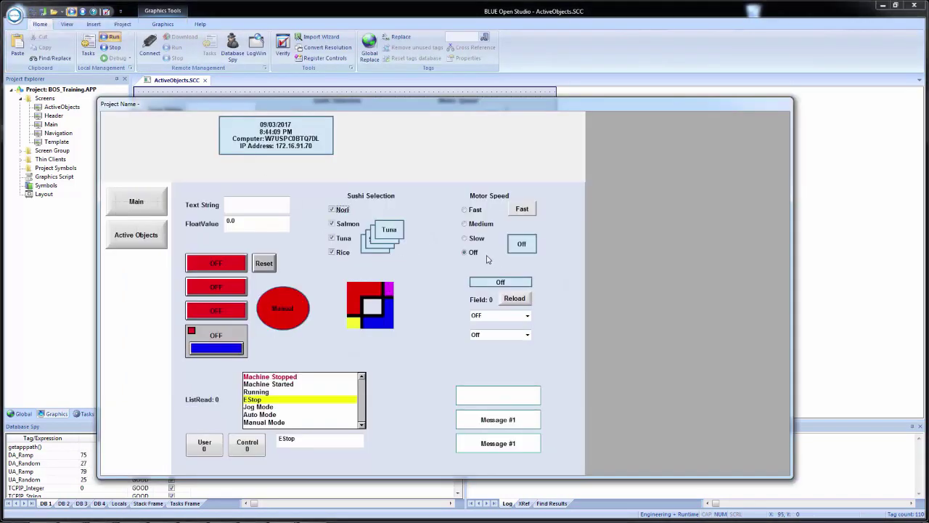
Try the Slow, Medium, Fast and Off motor speeds in the running project to check the overlapping labels.
left_click(469, 240)
left_click(473, 224)
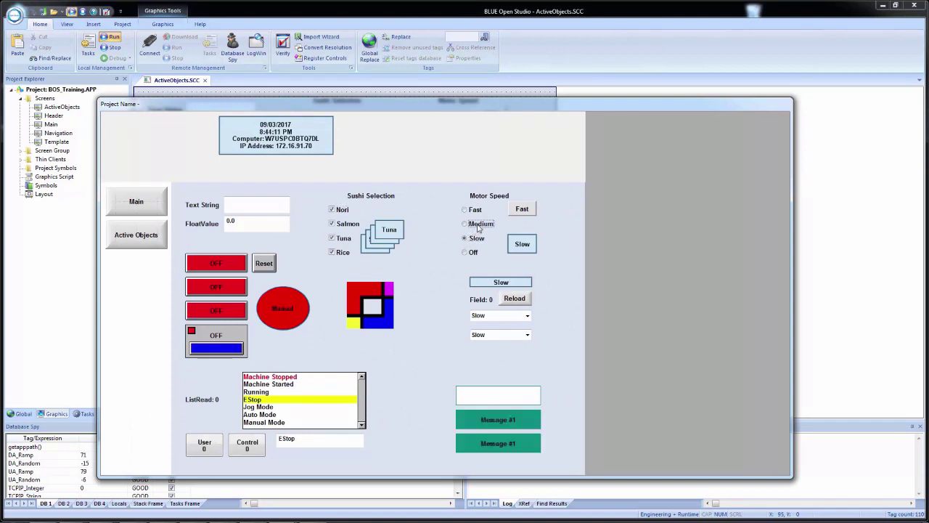
left_click(475, 210)
left_click(473, 252)
left_click(476, 238)
left_click(482, 224)
left_click(473, 251)
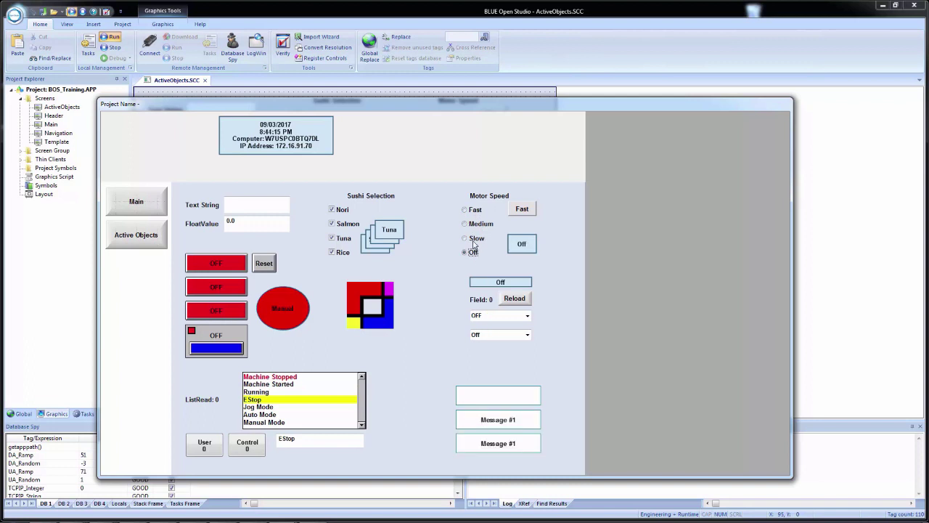
left_click(476, 239)
left_click(477, 223)
left_click(474, 209)
left_click(473, 252)
left_click(475, 239)
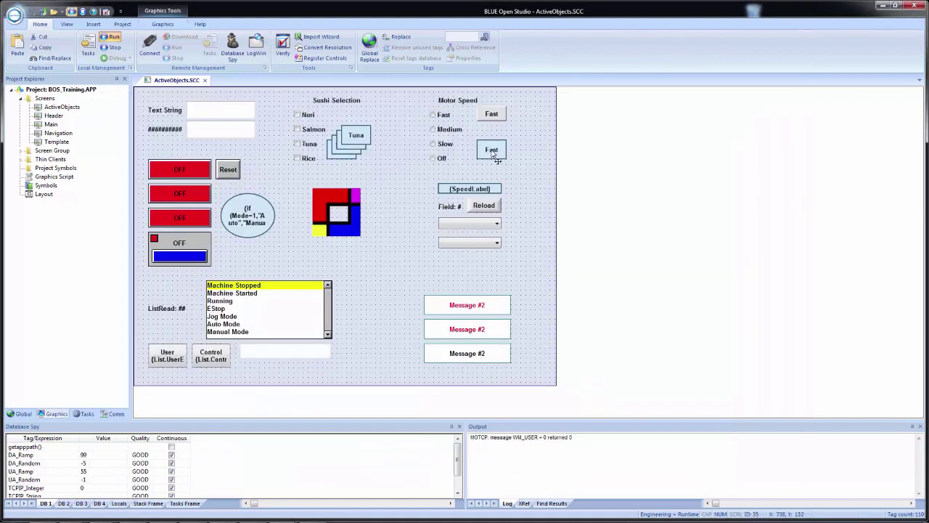
Ungroup the speed labels and move Fast, Medium and Slow apart, with Fast at X 790, Y 50 and Slow at X 780, Y 170.
left_click_drag(492, 155, 533, 124)
right_click(493, 154)
left_click(524, 234)
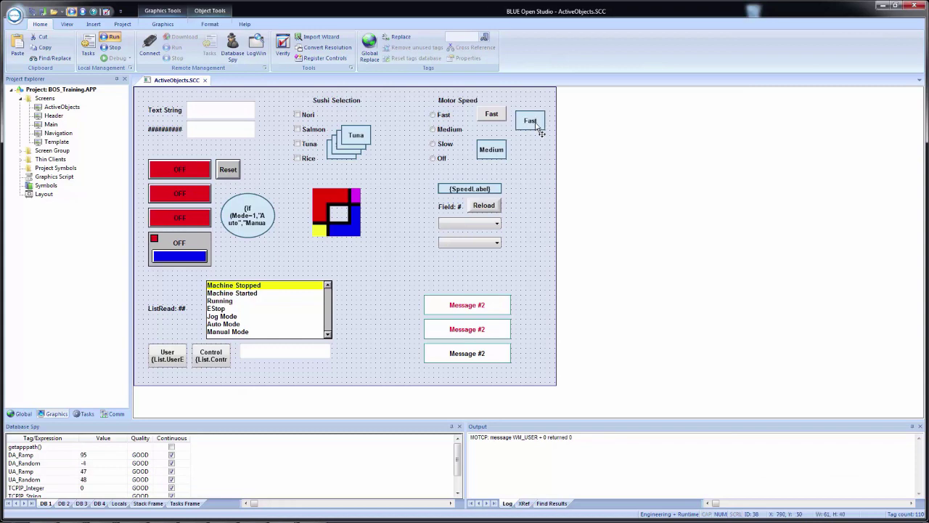
left_click_drag(494, 155, 523, 190)
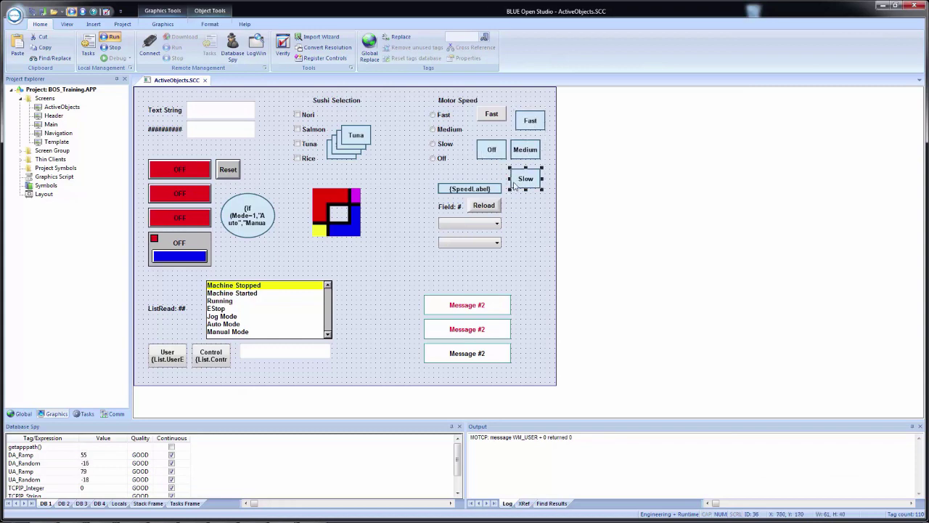
Save the ActiveObjects screen and try the Fast and Off motor speeds in the running project.
left_click(34, 13)
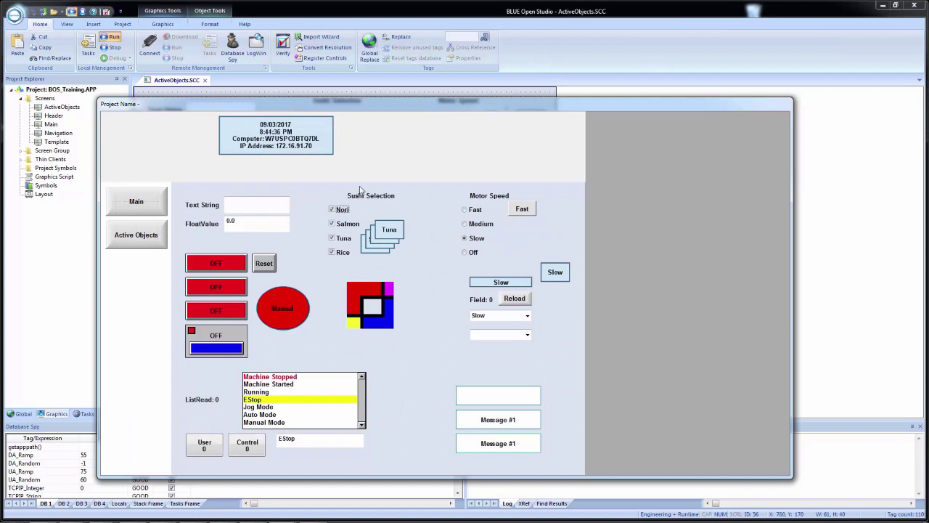
left_click(473, 209)
left_click(472, 252)
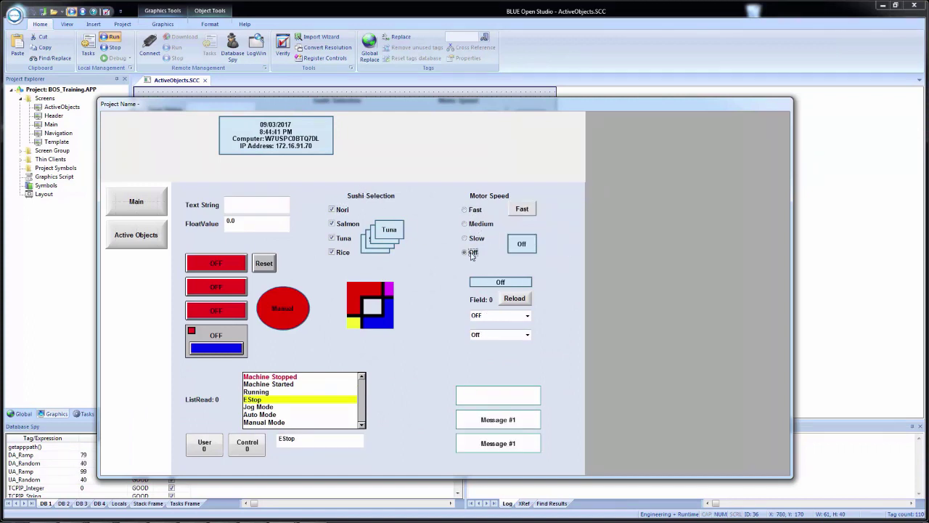
Return to the screen editor and review the Medium label's visibility expression.
left_click(857, 236)
double_click(537, 152)
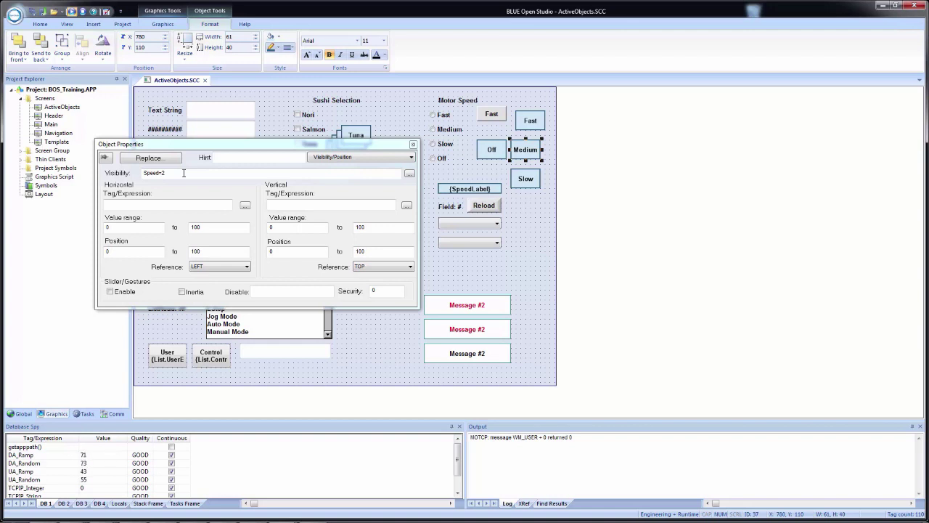
left_click(413, 144)
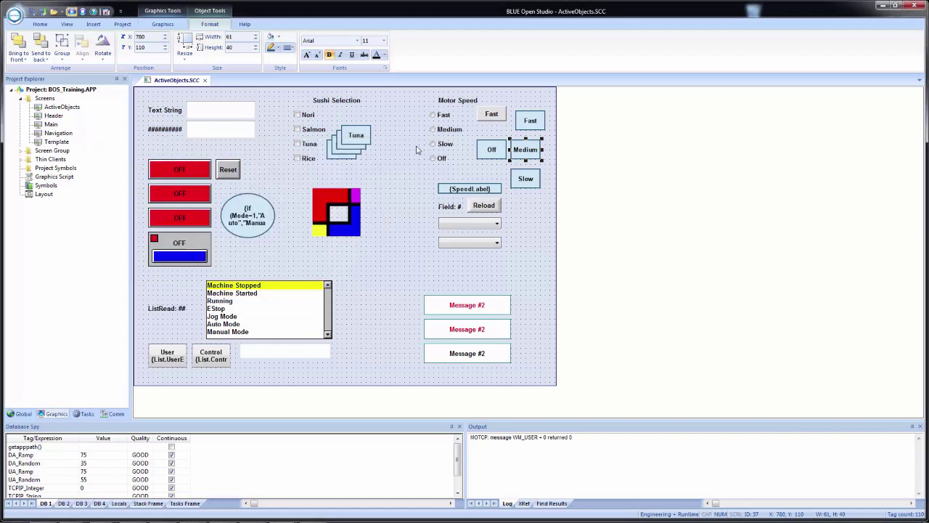
left_click(484, 169)
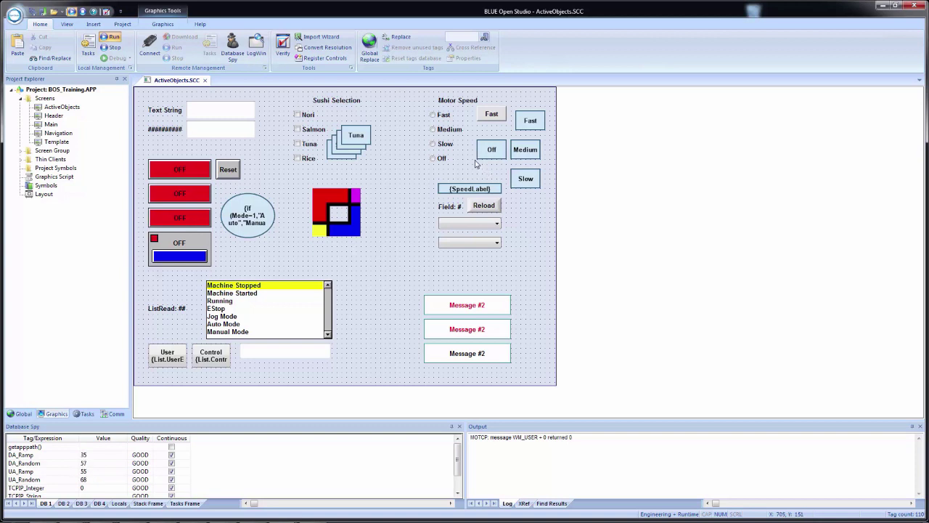
Shorten the Tuna label's visibility expression to Sushi.Tuna and move the label clear of the Sushi stack.
left_click(361, 138)
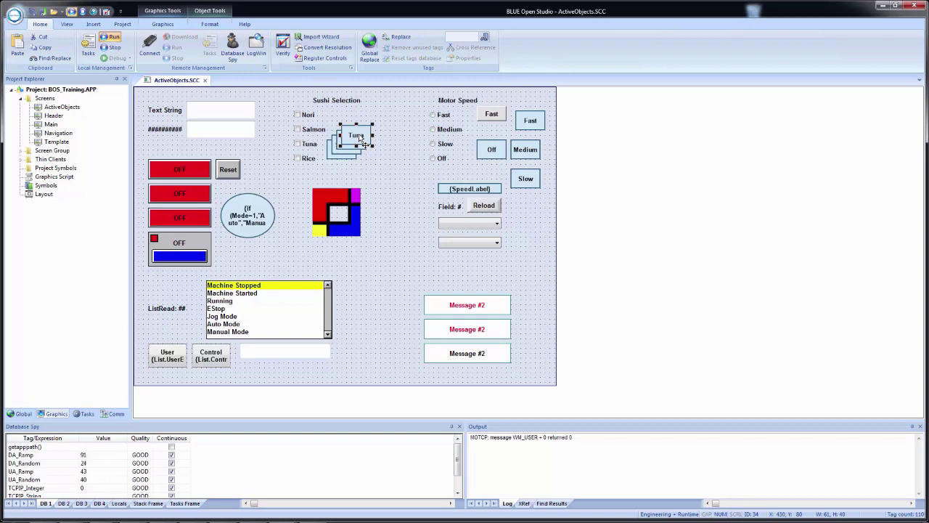
double_click(359, 138)
left_click(195, 174)
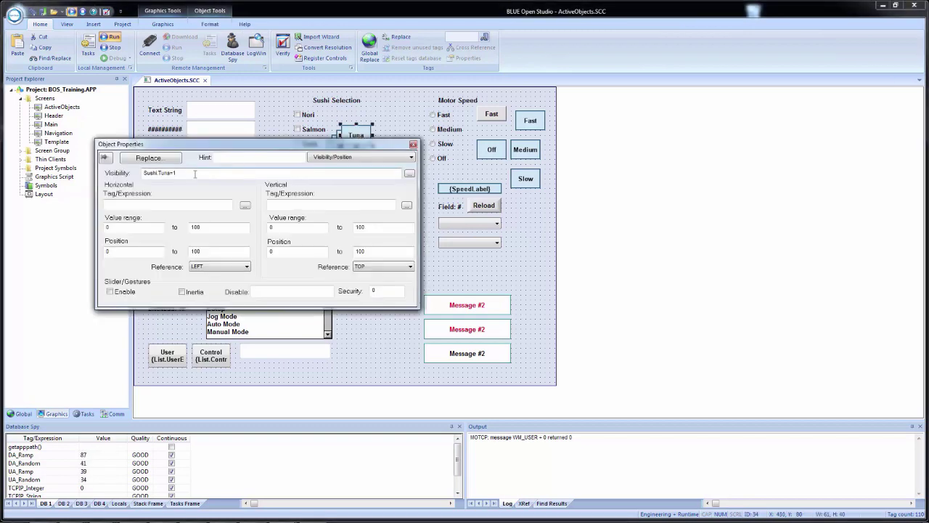
key("BackSpace")
left_click_drag(329, 143, 382, 195)
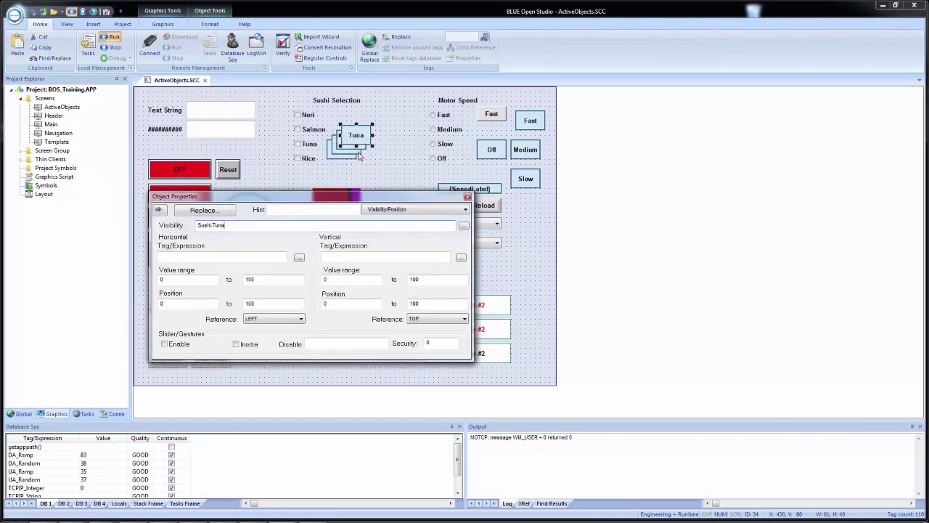
left_click_drag(355, 145, 384, 130)
Shorten the Rice label's visibility expression to Sushi.Rice and move the label below the Tuna label.
left_click(354, 143)
left_click(236, 226)
key("BackSpace")
key("BackSpace")
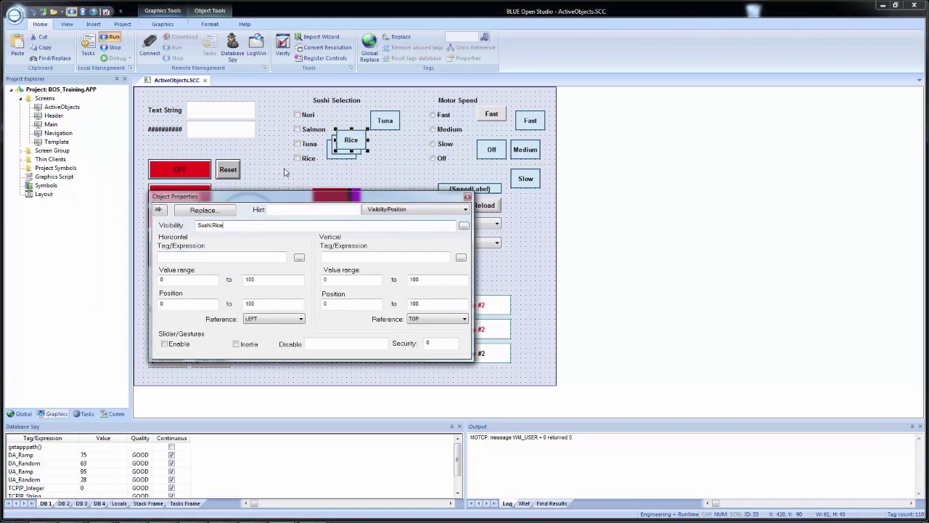
left_click_drag(348, 143, 385, 144)
Shorten the Salmon label's visibility expression to Sushi.Salmon and move the label above the Nori label, beside Tuna.
left_click(342, 144)
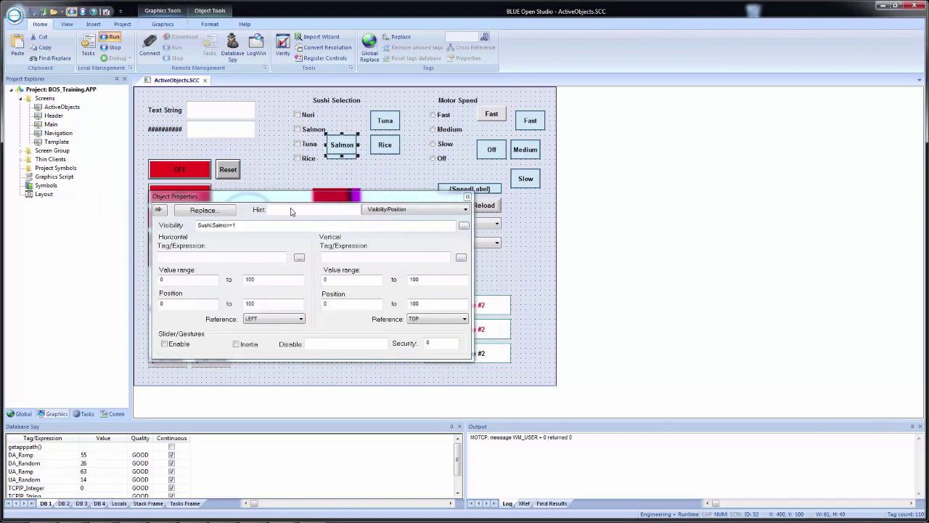
left_click(253, 225)
key("BackSpace")
key("BackSpace")
left_click_drag(334, 149, 352, 127)
Review the Nori label's visibility expression and save the ActiveObjects screen.
left_click(342, 152)
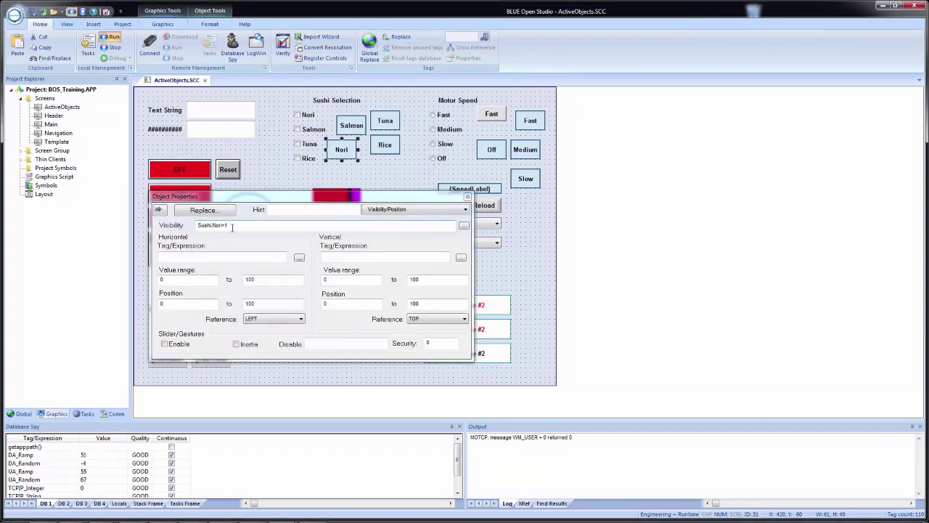
left_click(371, 175)
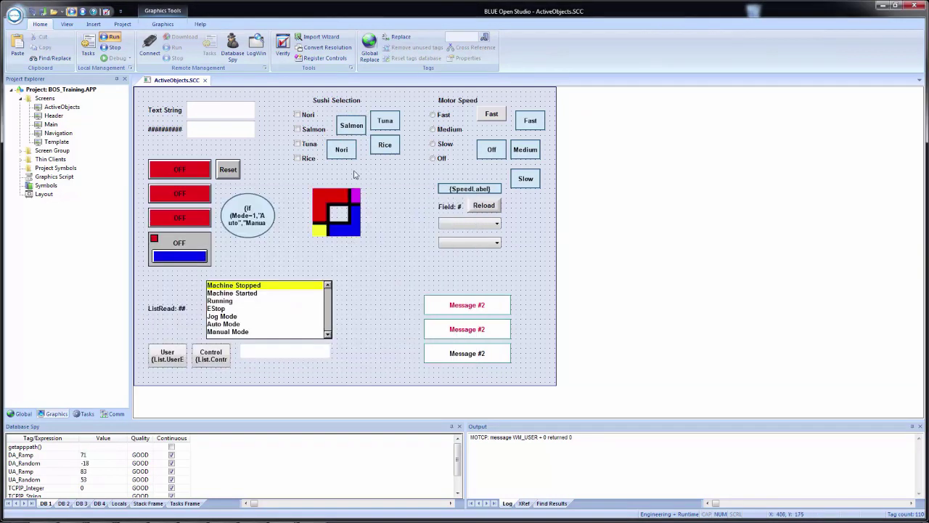
left_click(32, 14)
Test the Sushi labels in the running project, ending with Rice, Tuna, Salmon and Nori all ticked, and return to the screen editor.
left_click(344, 225)
left_click(343, 238)
left_click(342, 252)
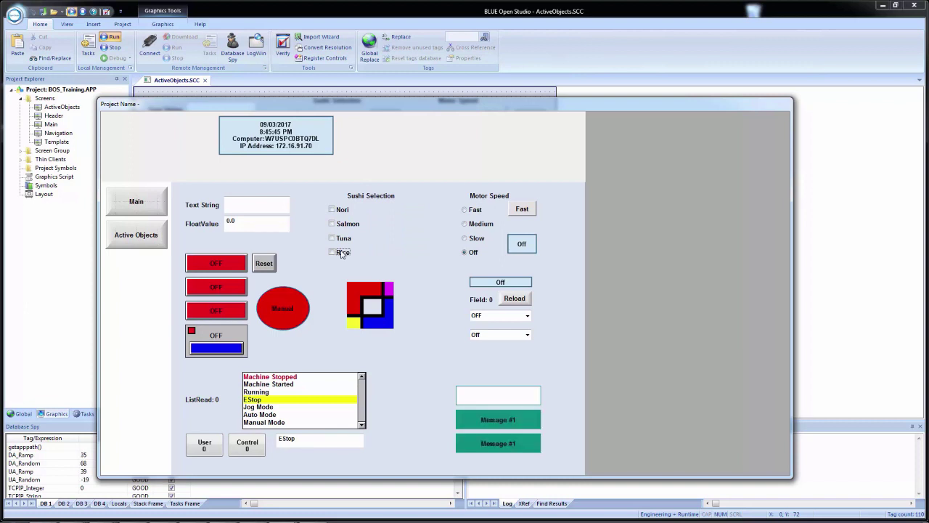
left_click(340, 253)
left_click(343, 238)
left_click(342, 224)
left_click(338, 209)
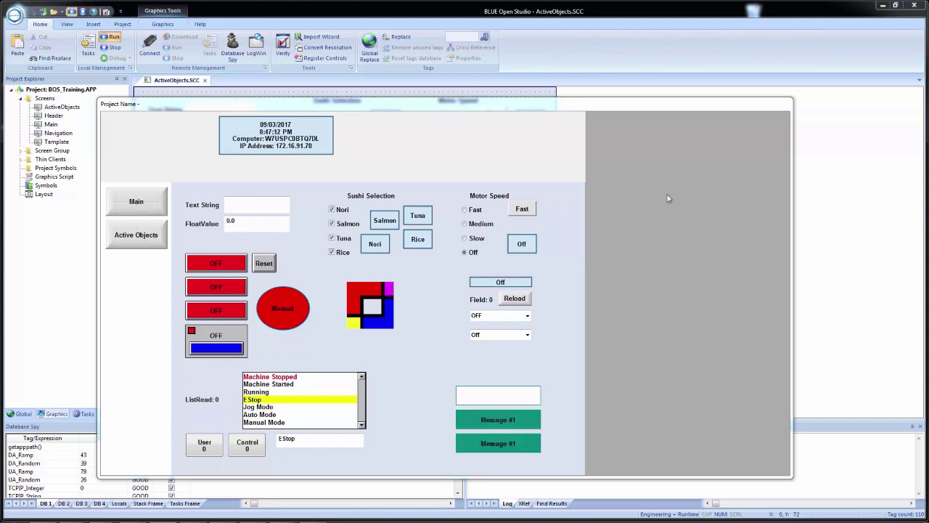
key("alt+F4")
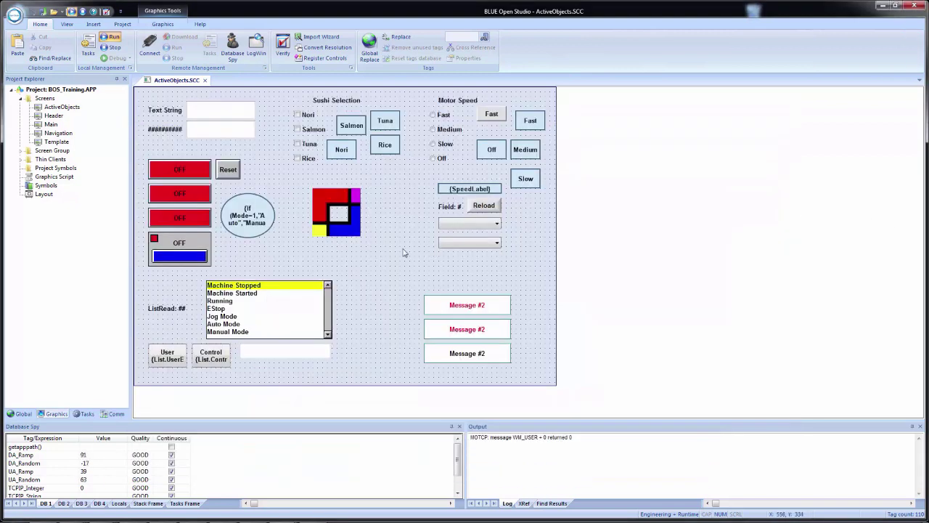
Add Command and Visibility/Position animations to the linked Test_OFF.png picture and set its visibility expression to Mode.
left_click(345, 200)
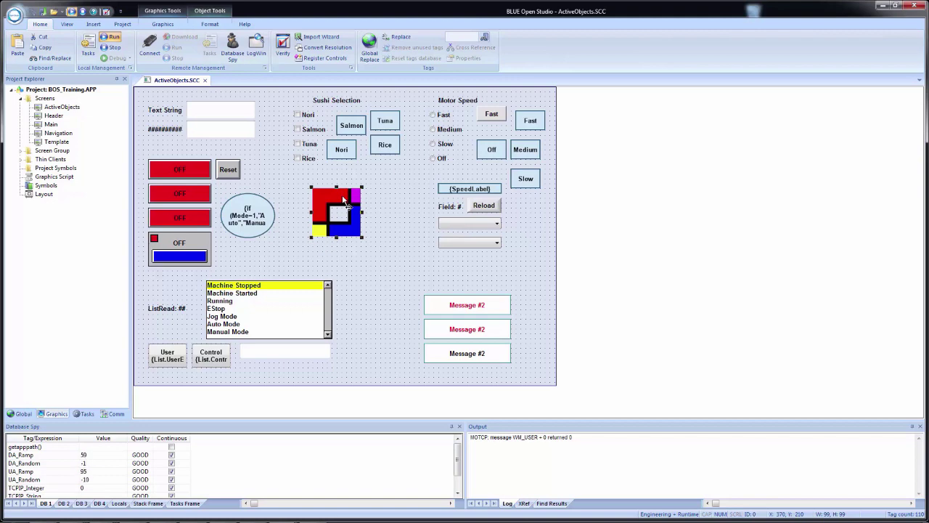
double_click(345, 201)
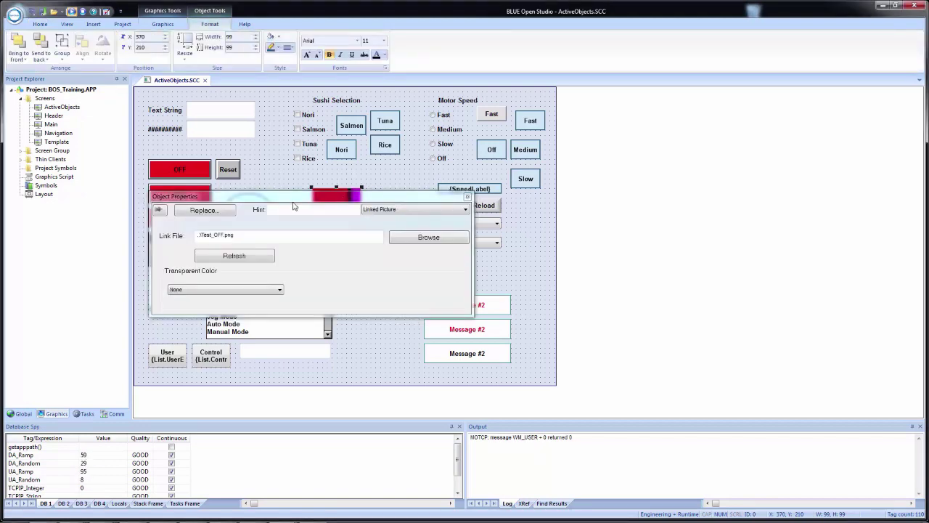
left_click(165, 25)
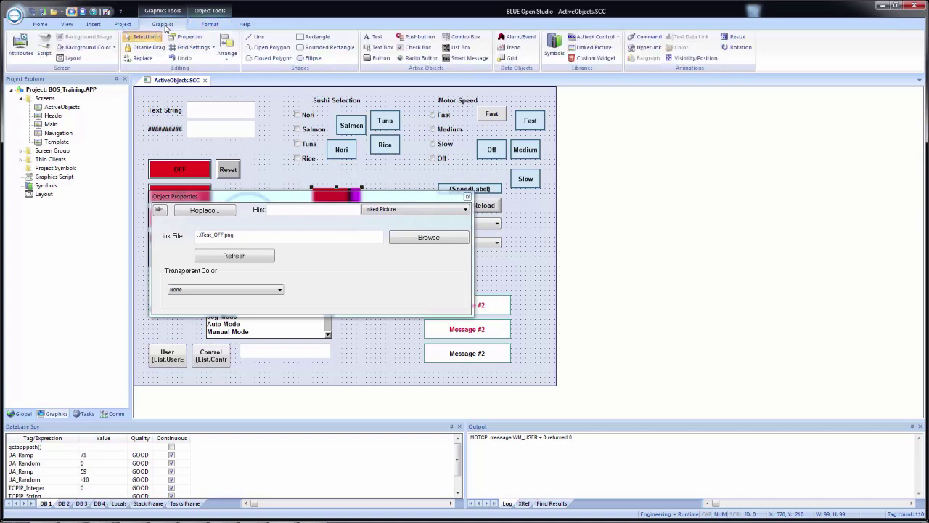
left_click(646, 37)
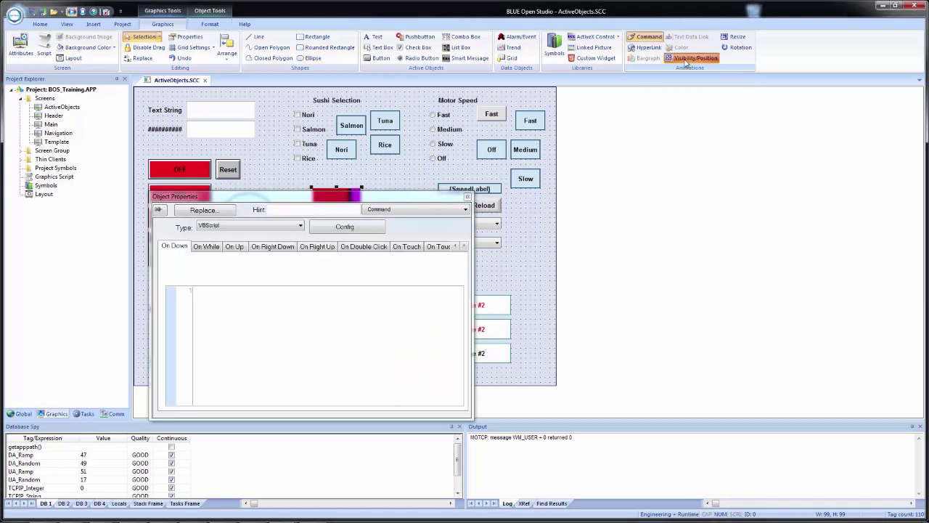
left_click(689, 58)
left_click(418, 210)
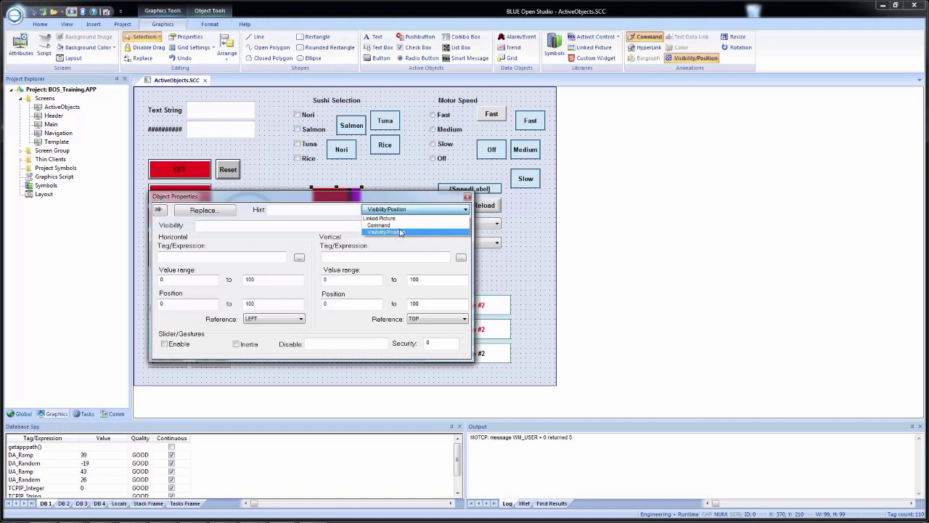
left_click(353, 225)
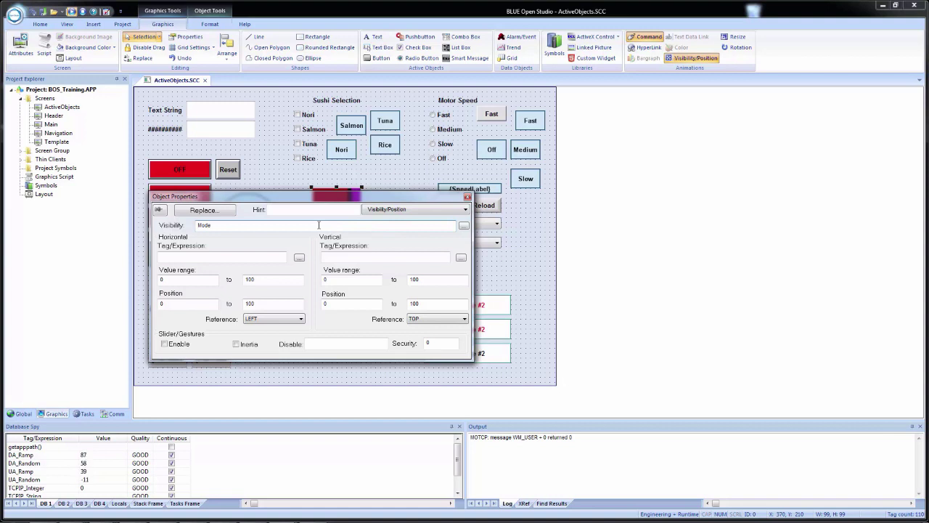
Configure the picture's On Up command as Toggle Tag with the tag Mode and close its properties.
left_click(462, 210)
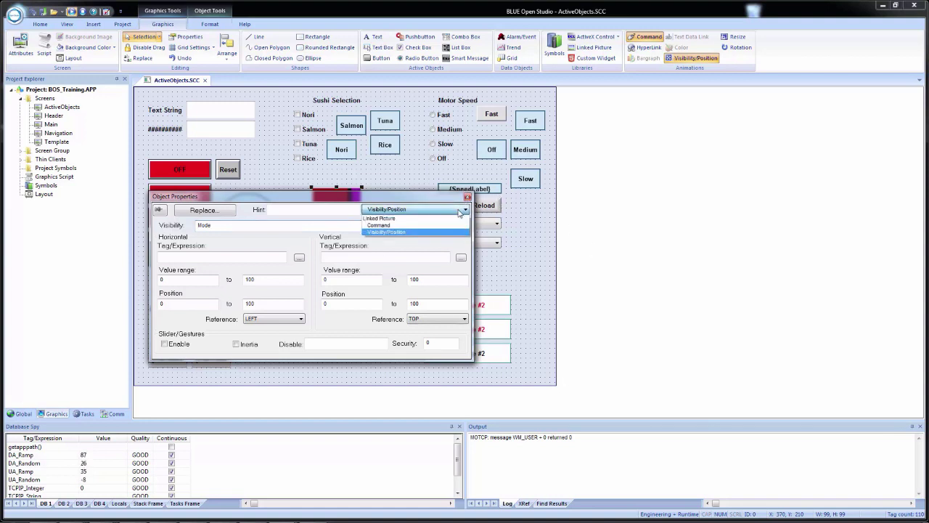
left_click(435, 223)
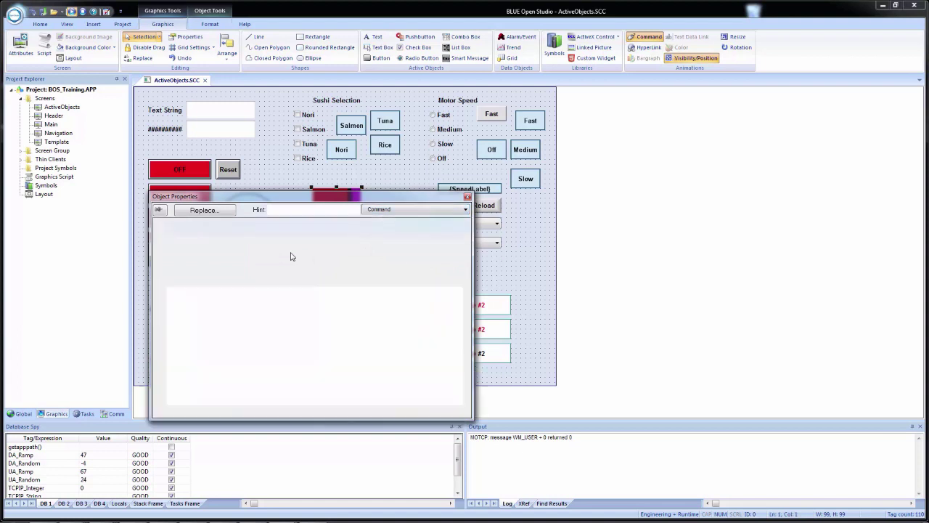
left_click(233, 247)
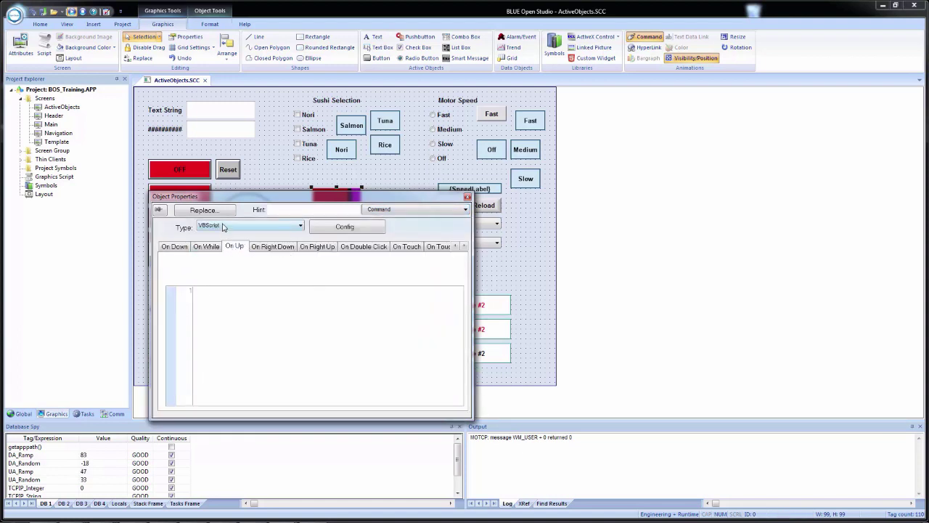
left_click(223, 227)
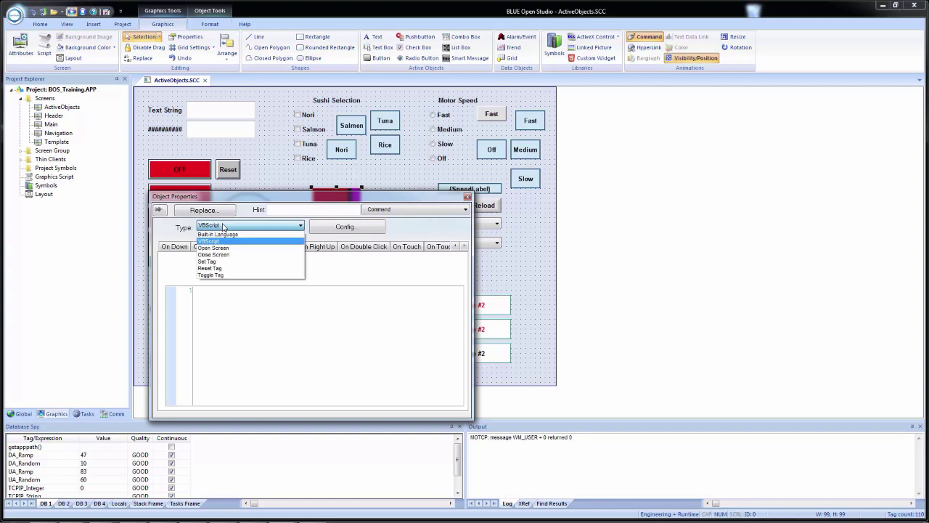
left_click(220, 276)
left_click(200, 275)
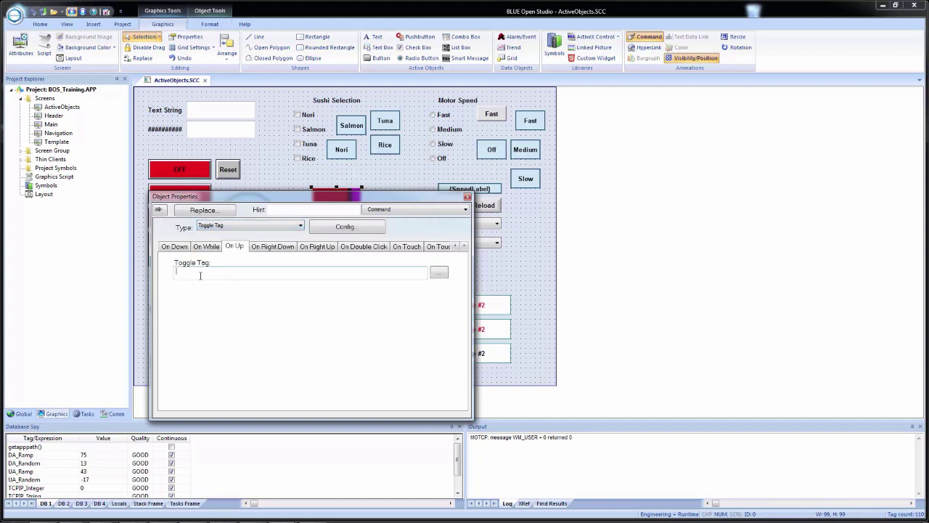
type("Mode")
left_click(485, 275)
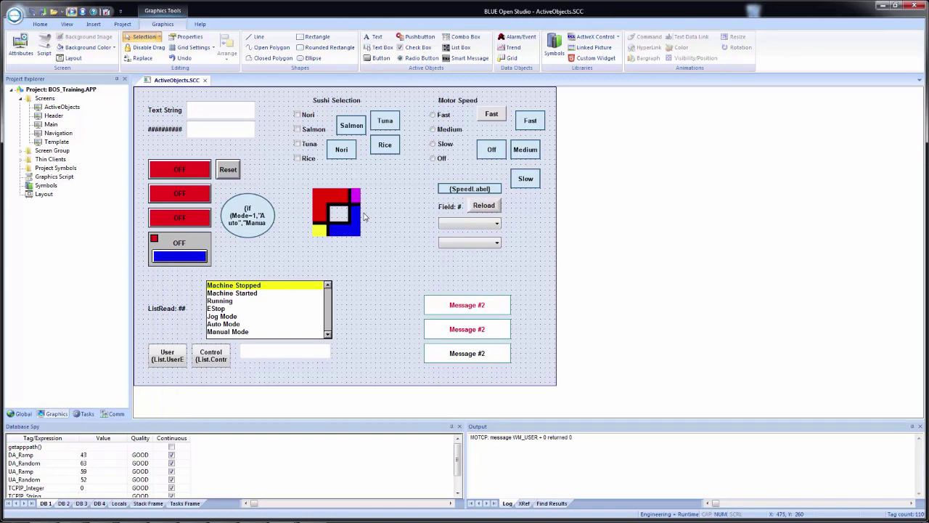
Duplicate the picture to about X 450, Y 340 and set the copy's visibility expression to Mode=0.
left_click_drag(333, 203, 371, 266)
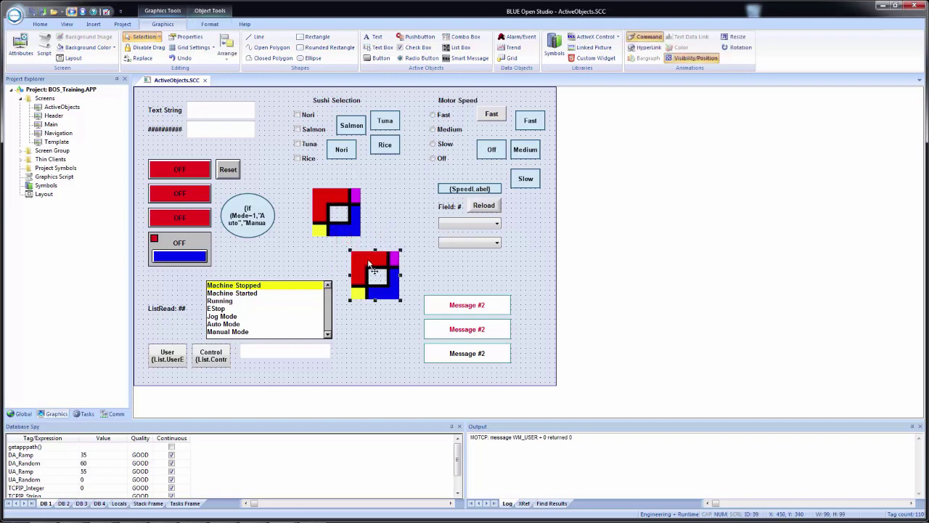
double_click(375, 258)
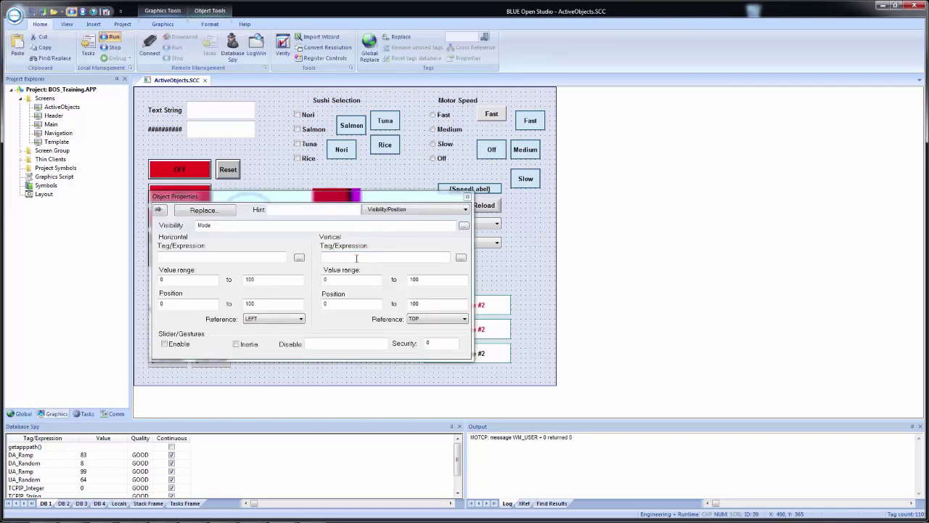
left_click(250, 224)
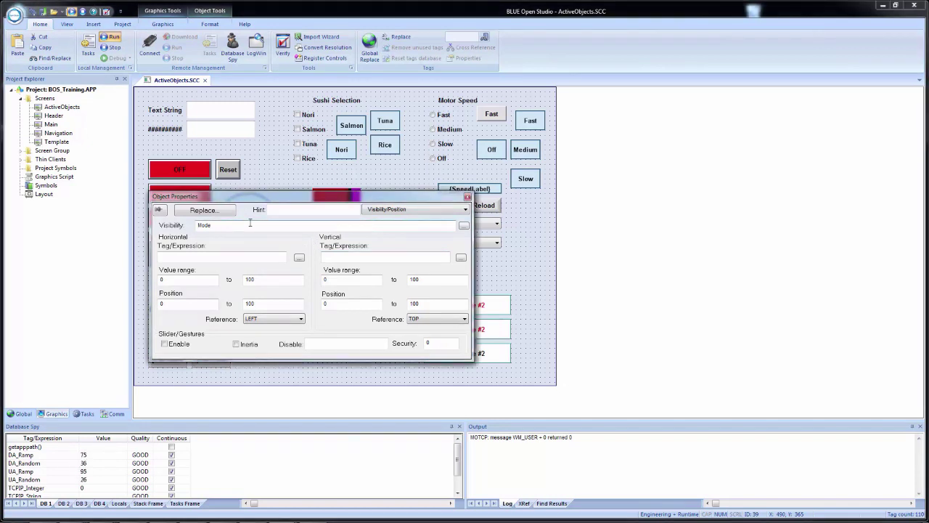
type("=0")
Check the On Up command settings of the copied picture.
left_click(418, 212)
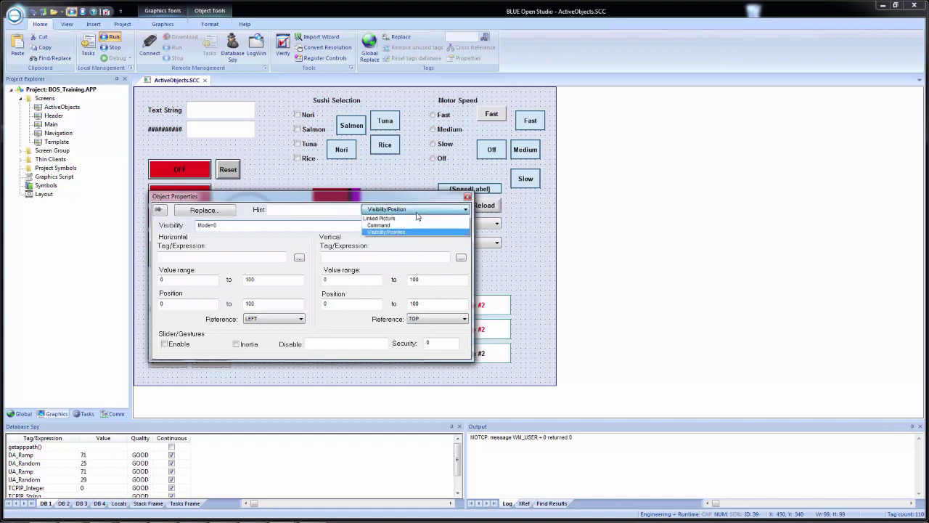
left_click(408, 231)
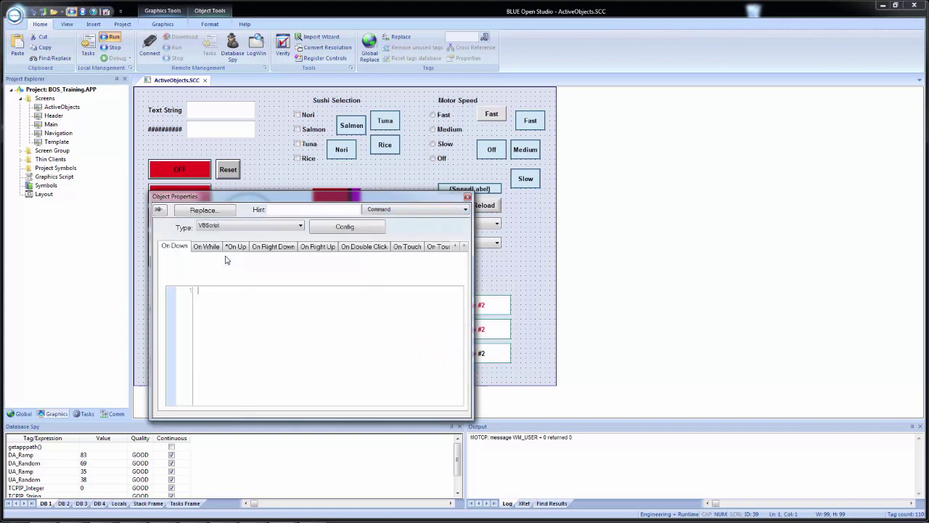
left_click(238, 247)
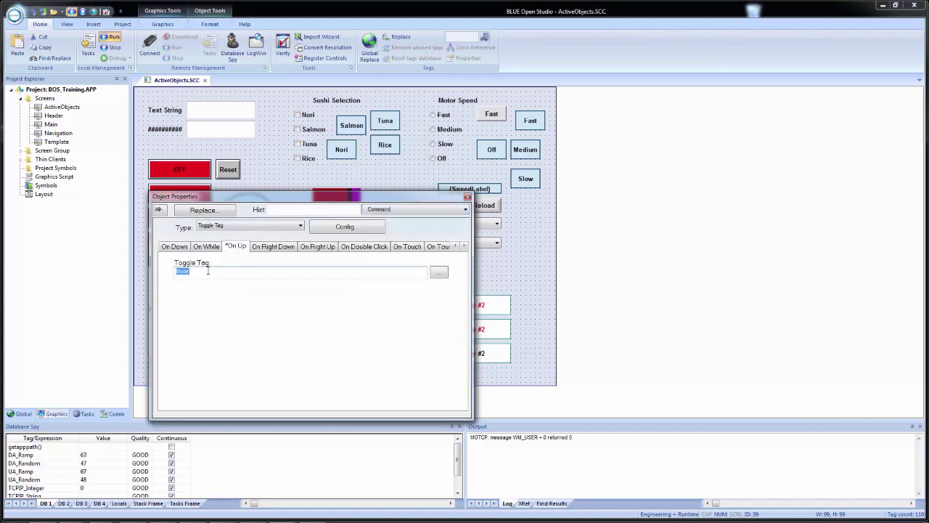
Show the copy's Linked Picture settings and locate Test_ON.jpg in the C: drive's BOS_Training folder using Windows Explorer.
left_click(429, 211)
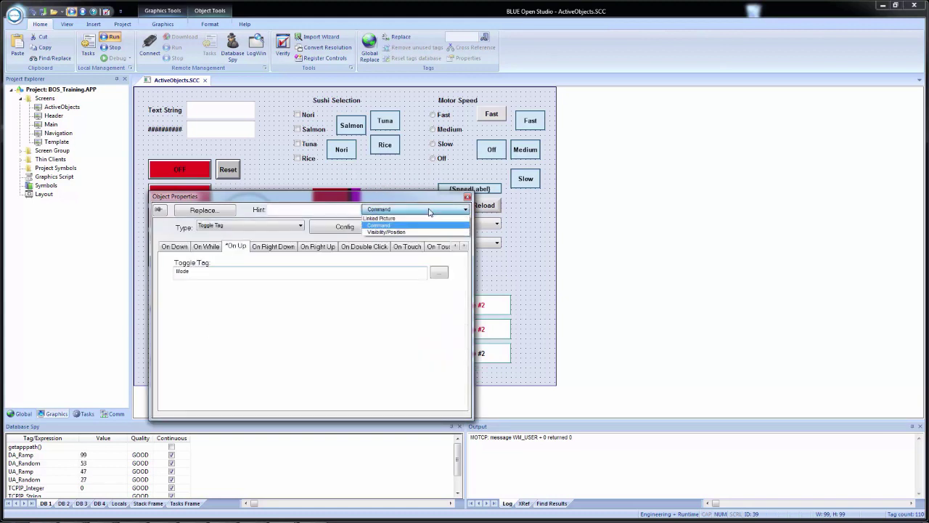
left_click(421, 222)
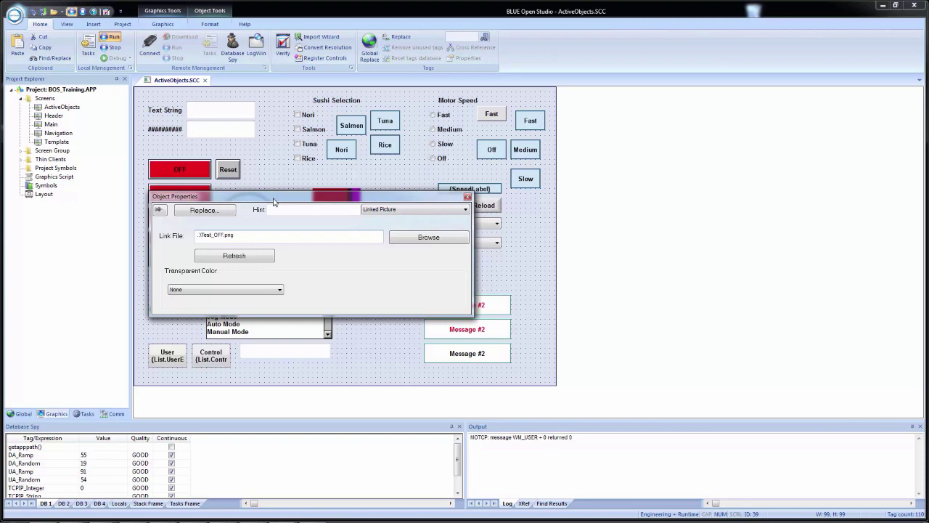
key("super+e")
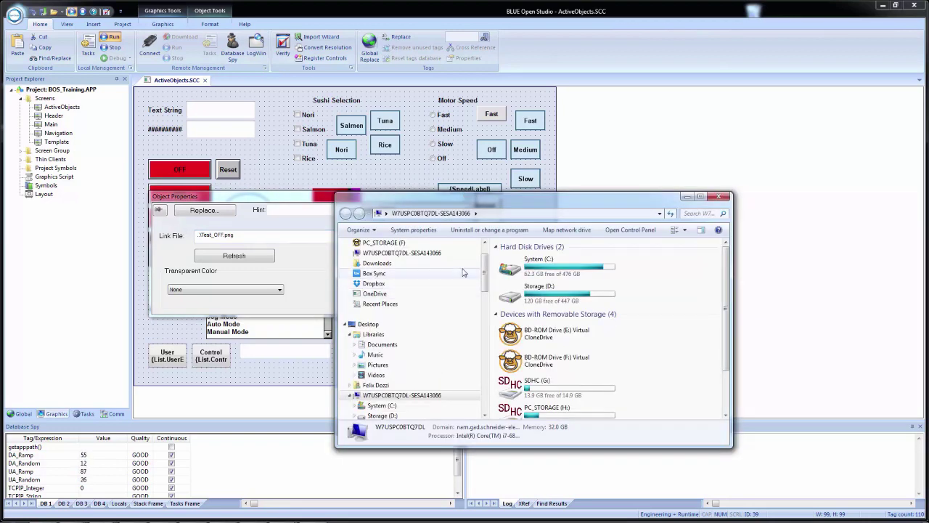
double_click(533, 272)
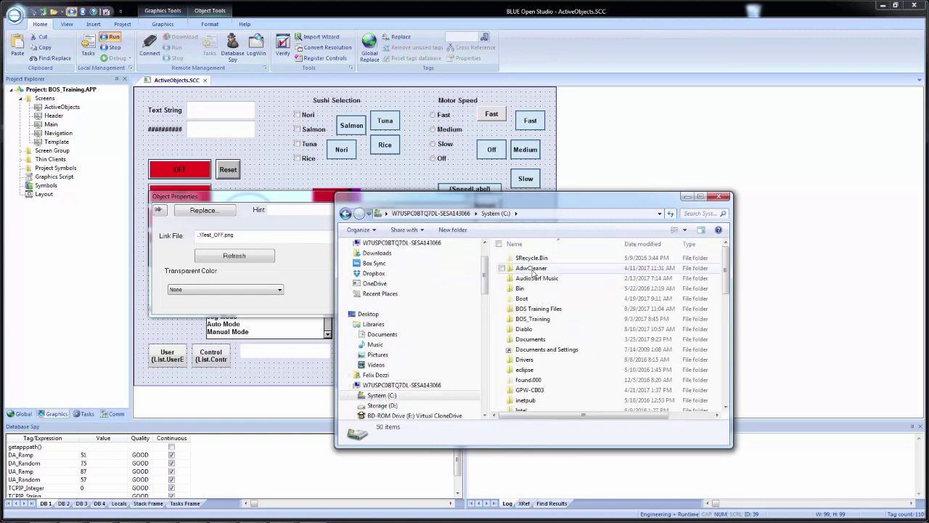
double_click(534, 318)
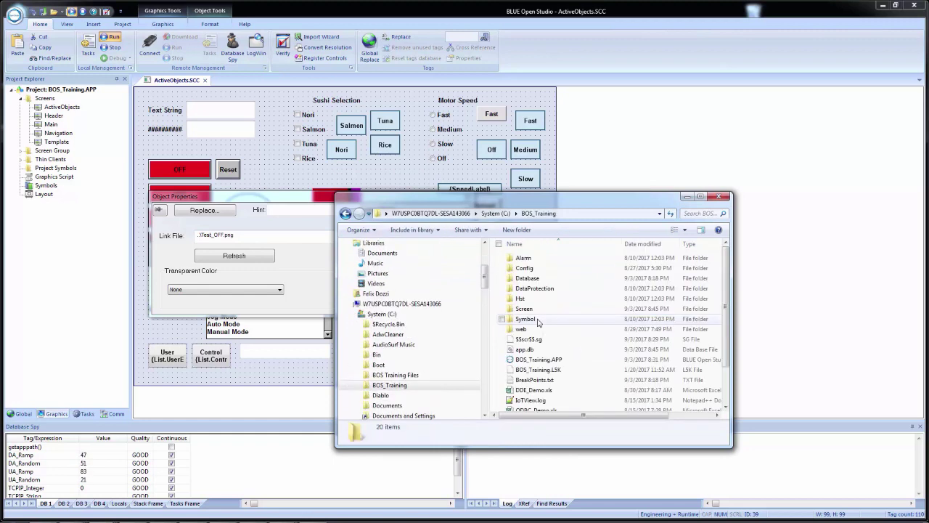
scroll(585, 311, "down", 2)
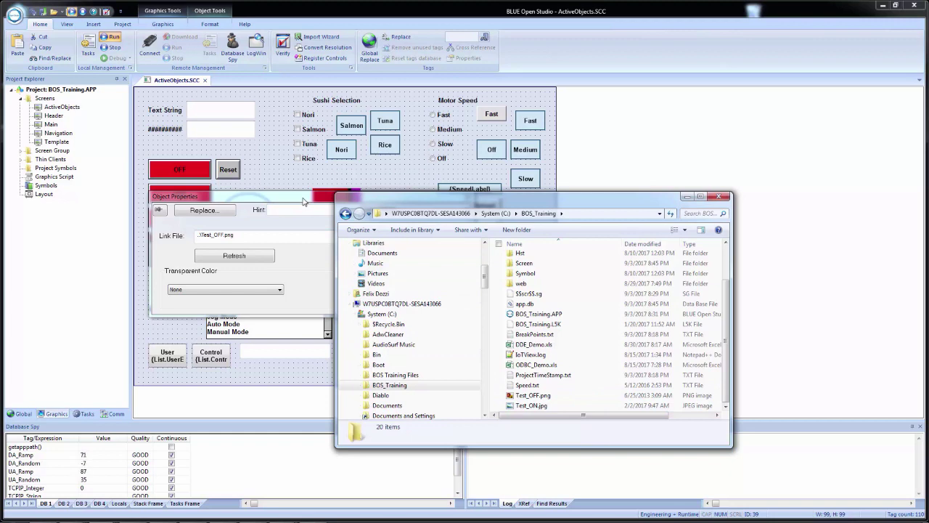
left_click(532, 406)
left_click(535, 408)
key("ctrl+a")
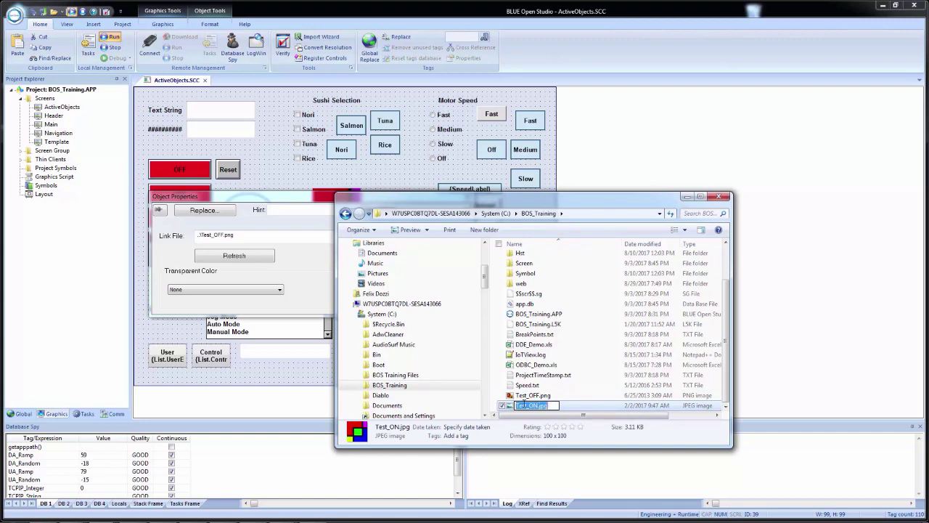
Link the copied picture to Test_ON.jpg from the BOS_Training folder.
left_click(287, 259)
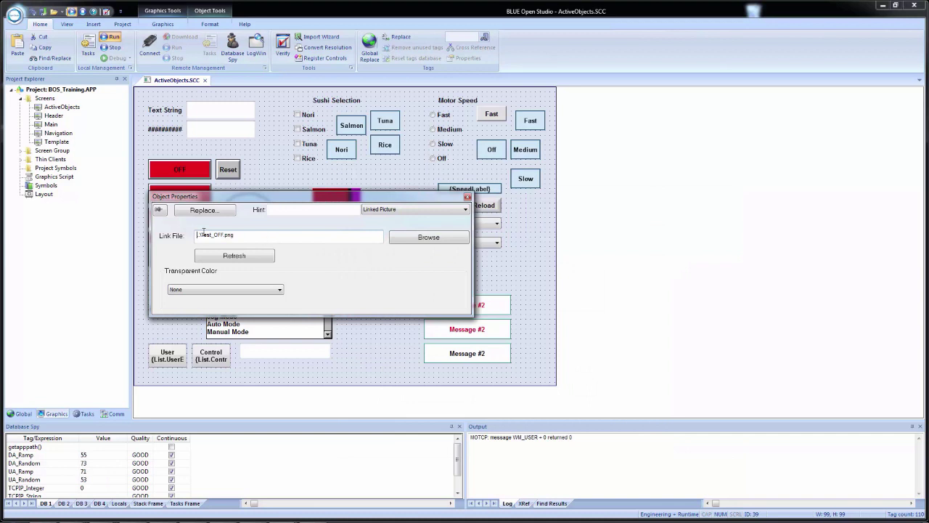
left_click(408, 238)
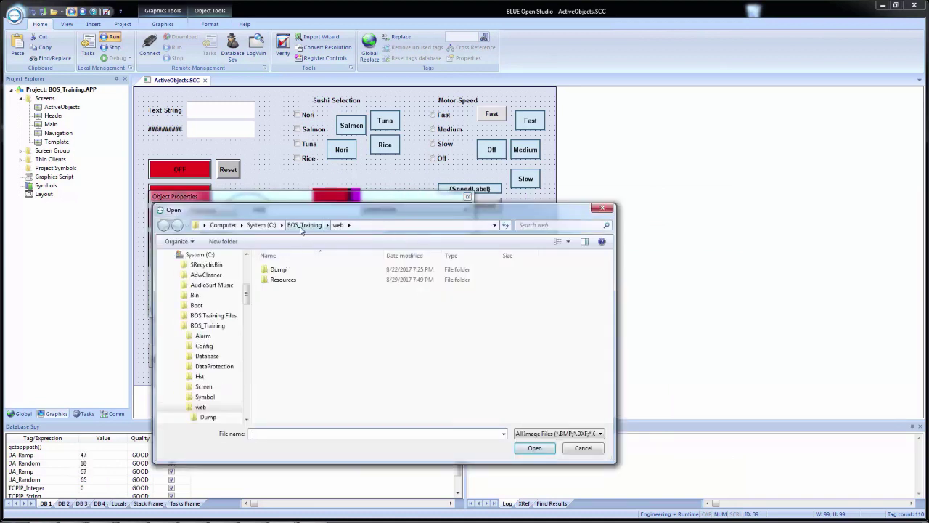
left_click(301, 228)
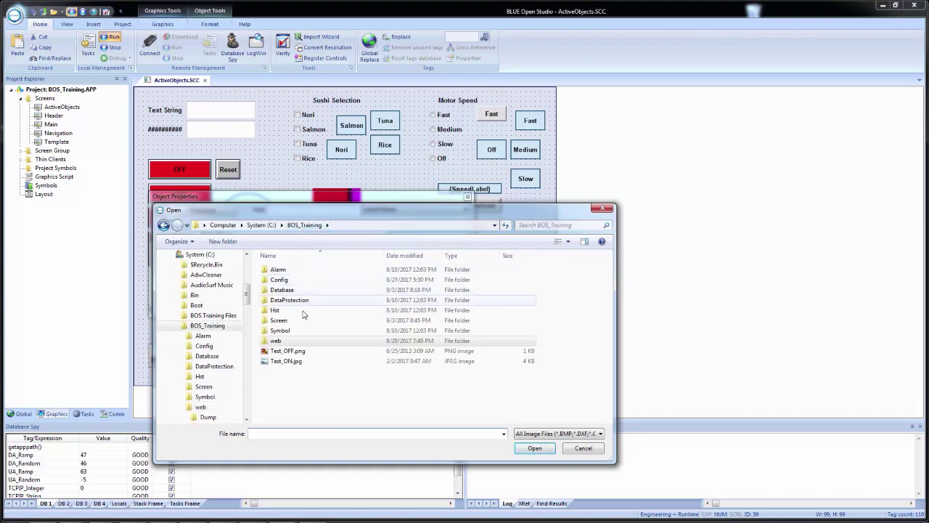
double_click(280, 362)
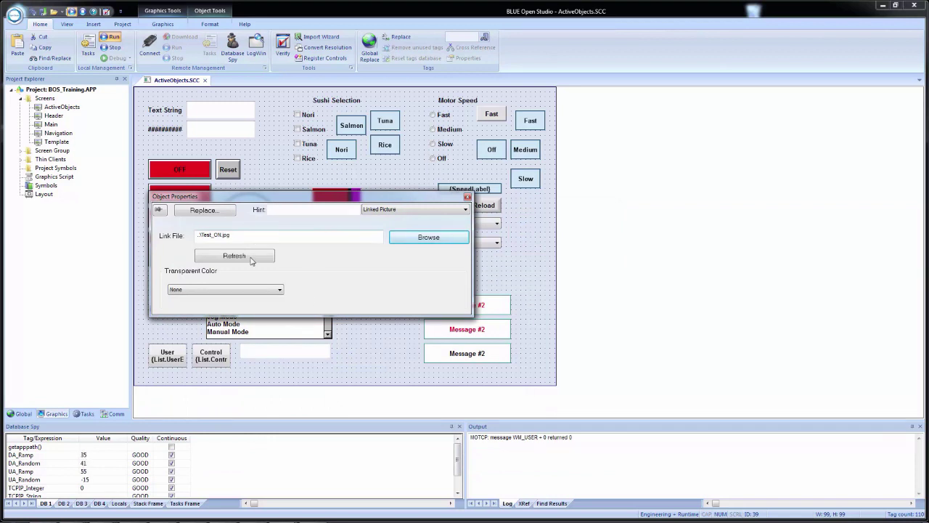
Refresh the copied picture's linked file, move the copy exactly over the original picture at X 370, Y 210, and save the screen.
left_click(254, 259)
left_click(387, 181)
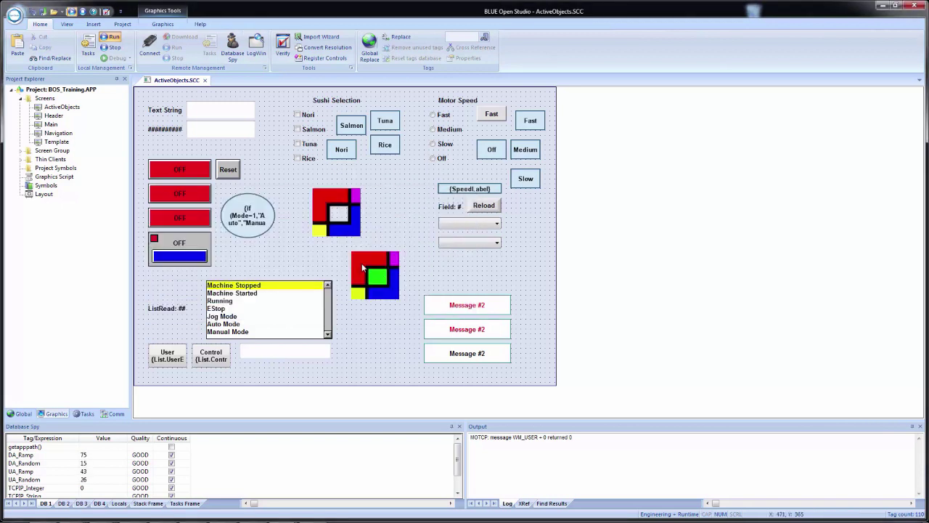
left_click_drag(363, 268, 325, 208)
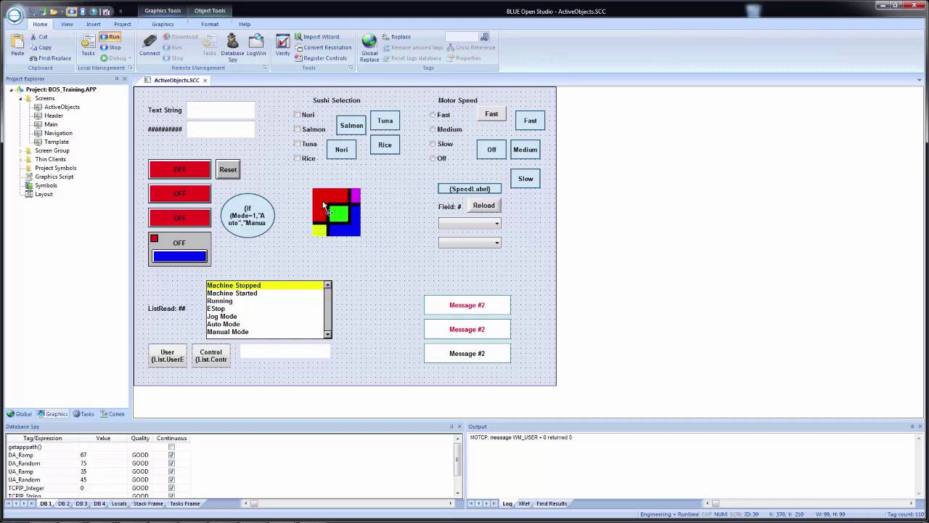
left_click(378, 269)
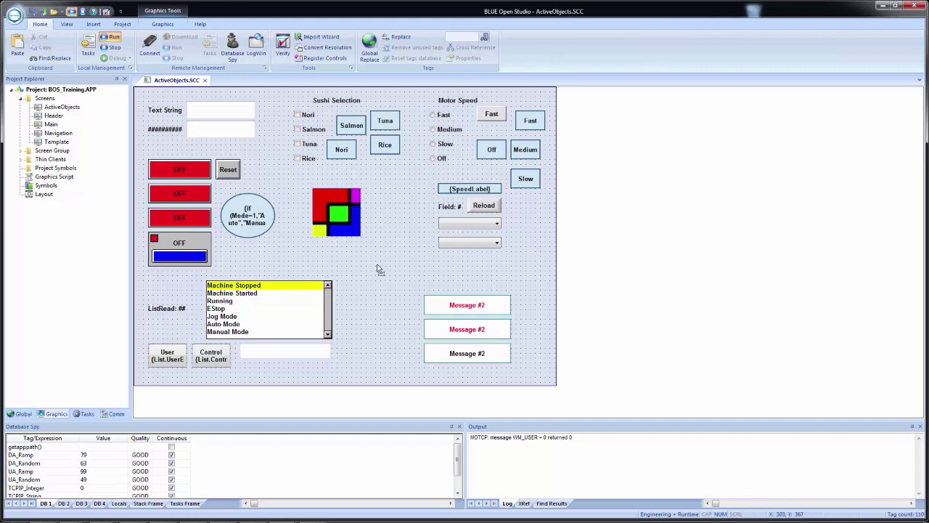
left_click(32, 13)
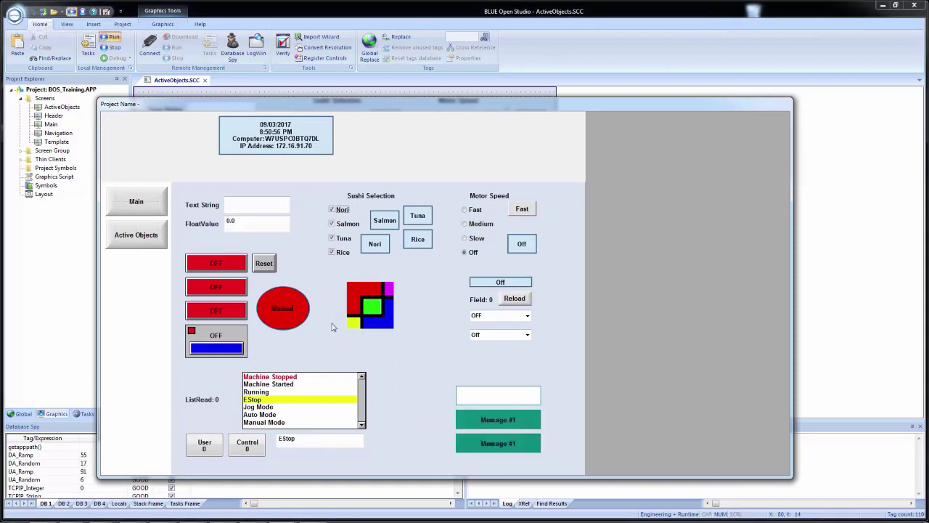
Test the Mode toggle in the running project by switching the second pushbutton on and off several times, and close the runtime window.
left_click(205, 289)
left_click(205, 289)
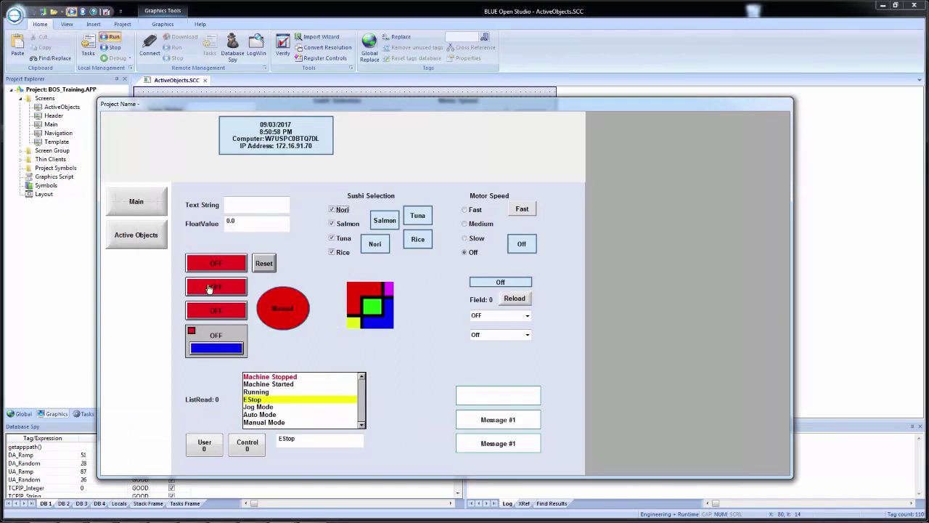
left_click(208, 289)
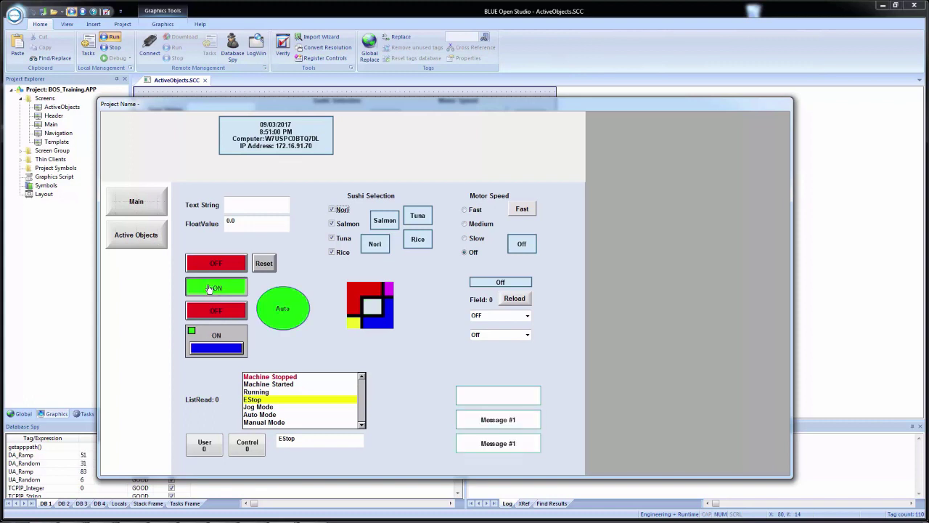
left_click(208, 289)
left_click(207, 289)
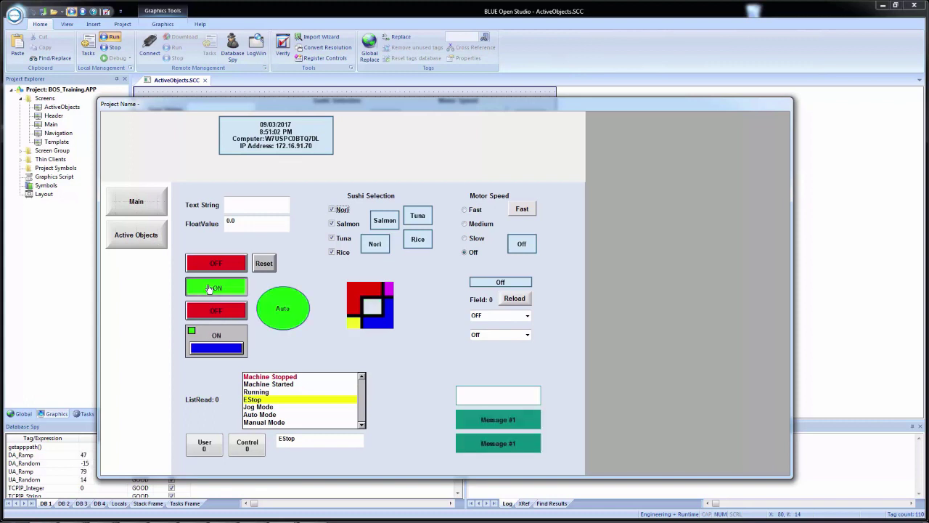
left_click(207, 288)
left_click(208, 289)
left_click(208, 289)
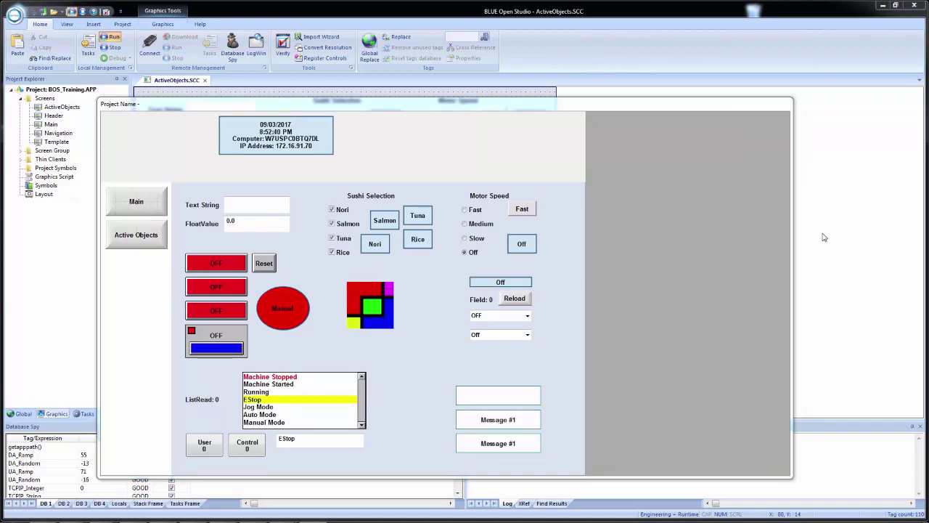
key("alt+F4")
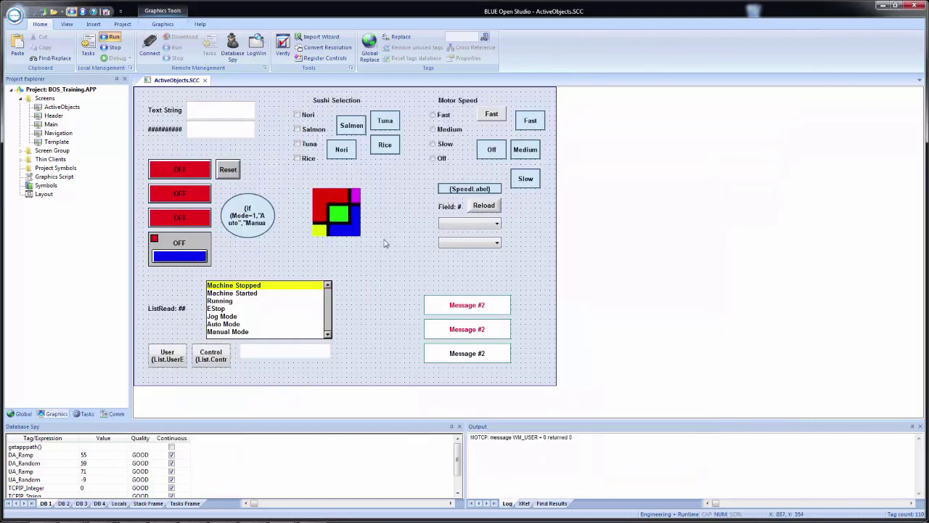
Close the ActiveObjects screen and save a copy of the Template screen as Animations in the project's Screen folder.
left_click(205, 80)
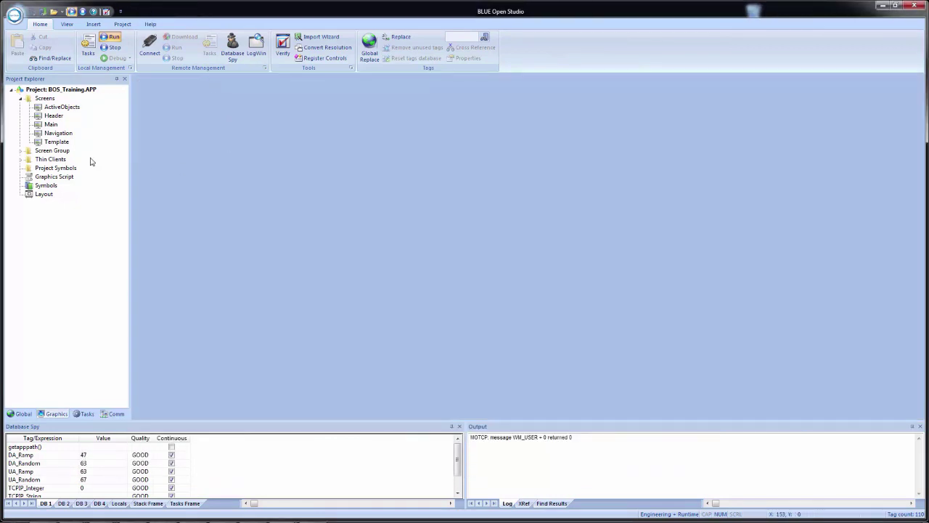
double_click(55, 143)
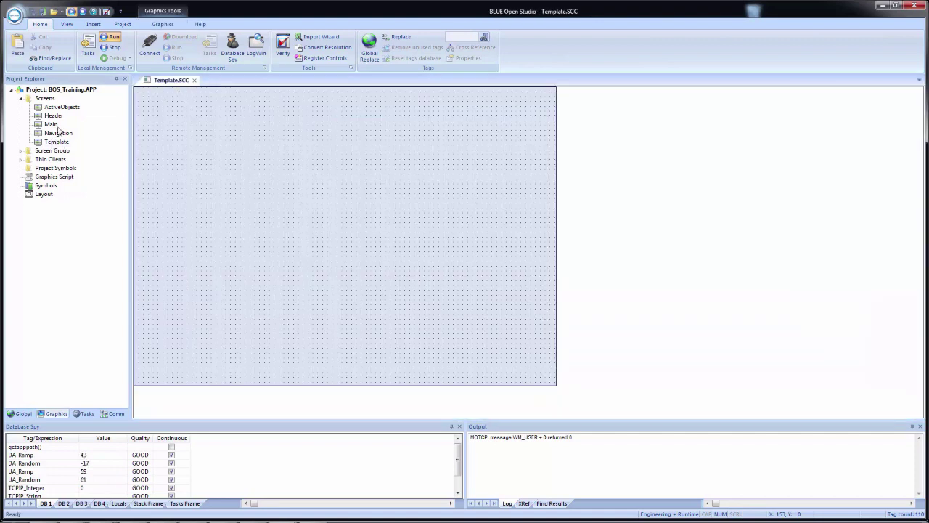
left_click(14, 16)
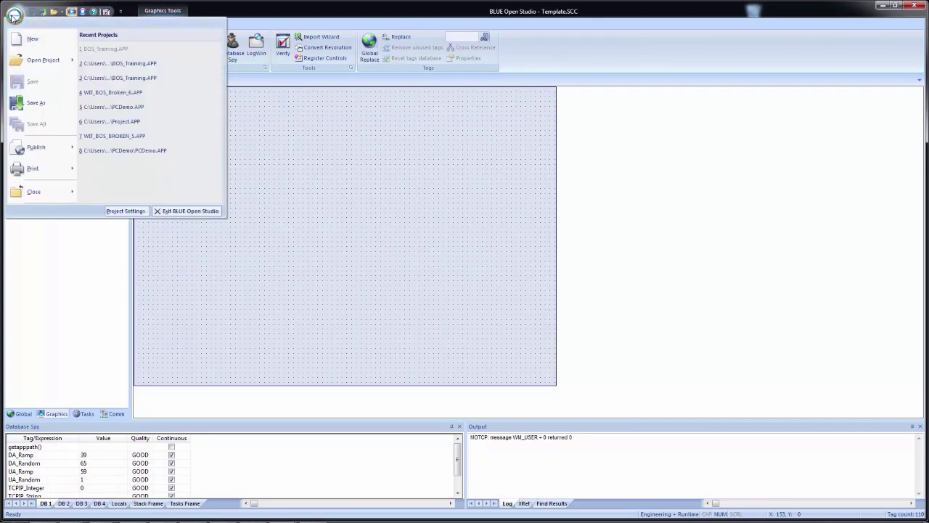
left_click(31, 106)
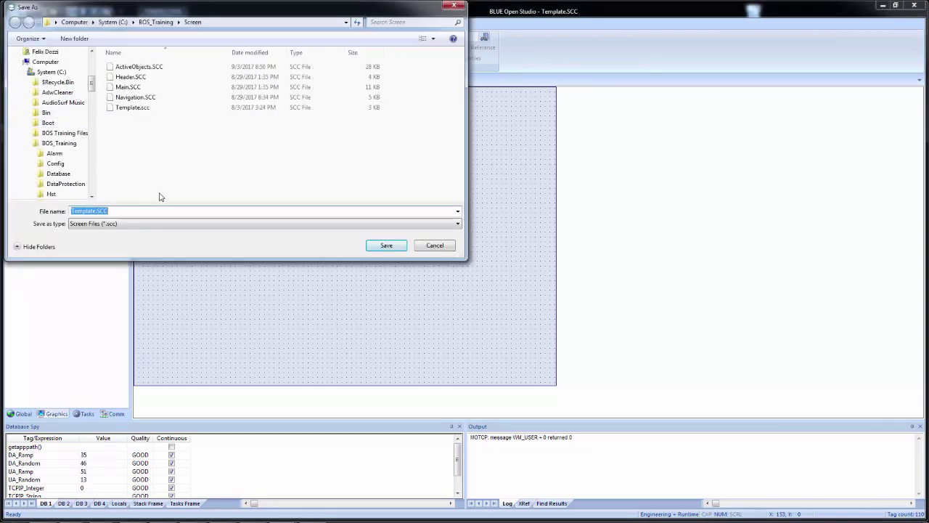
type("Animations")
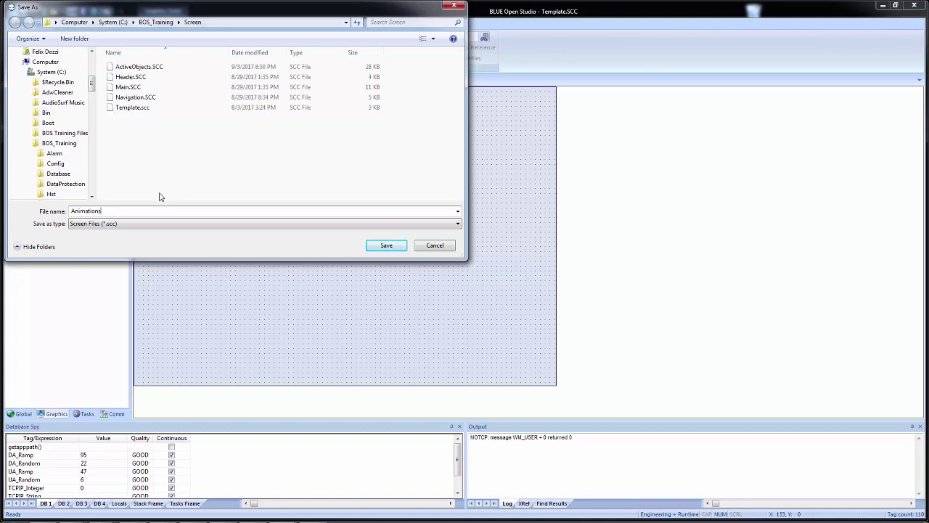
key("Return")
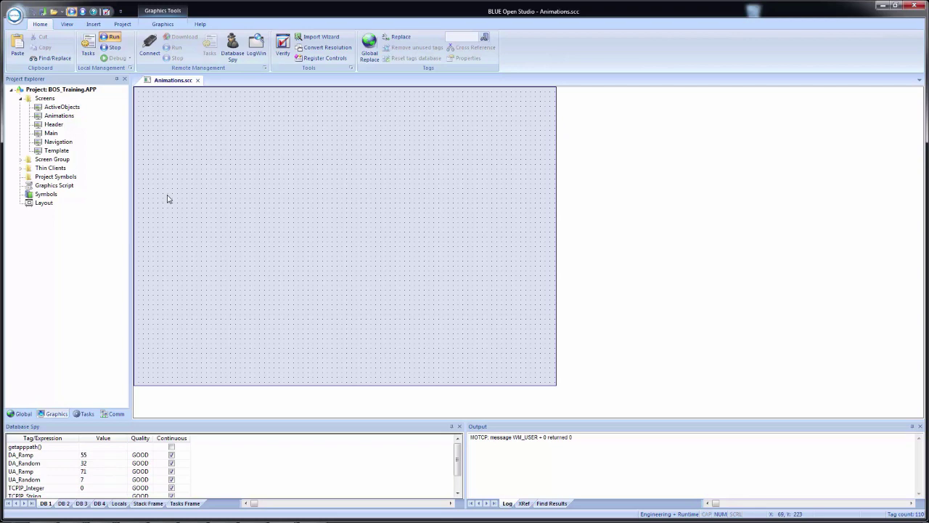
Draw a tall, narrow rectangle about 31 wide and 151 high at about X 70, Y 10 on the Animations screen.
left_click(163, 25)
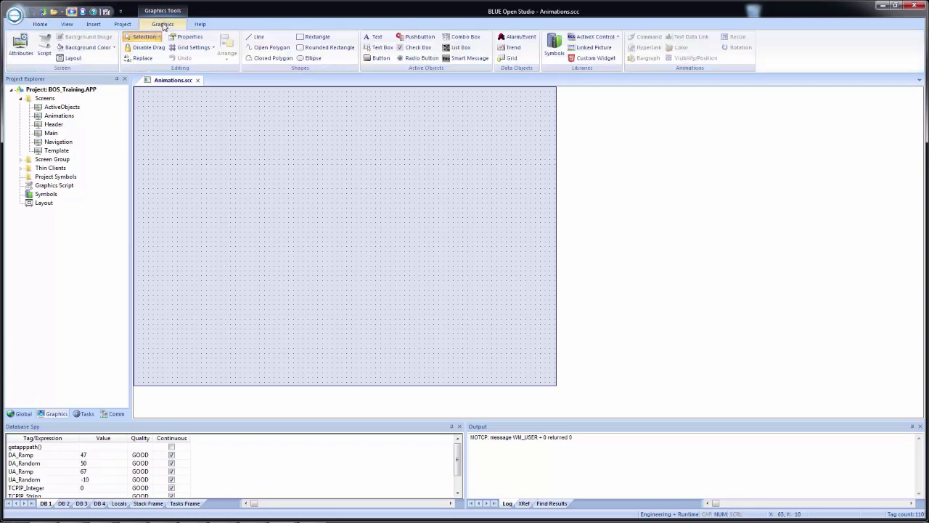
left_click(317, 38)
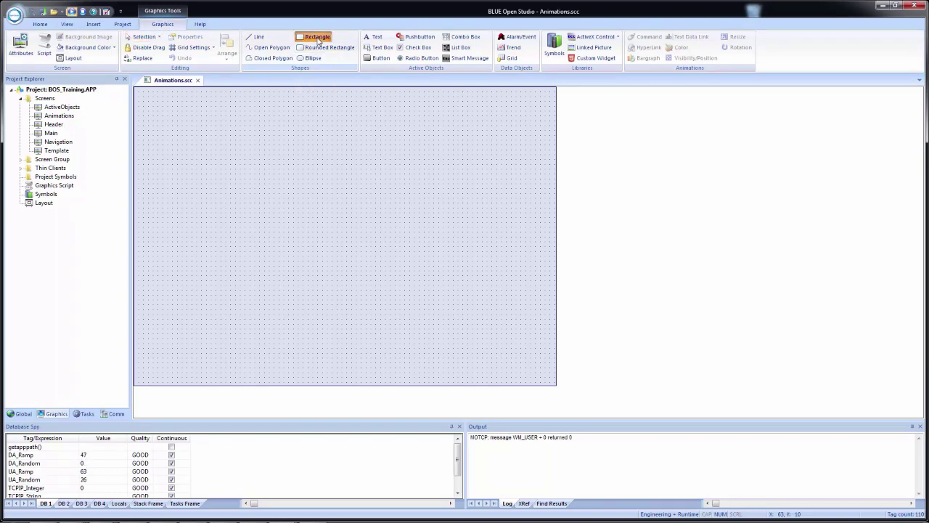
mouse_move(167, 90)
left_mouse_down()
mouse_move(184, 124)
mouse_move(182, 163)
left_mouse_up()
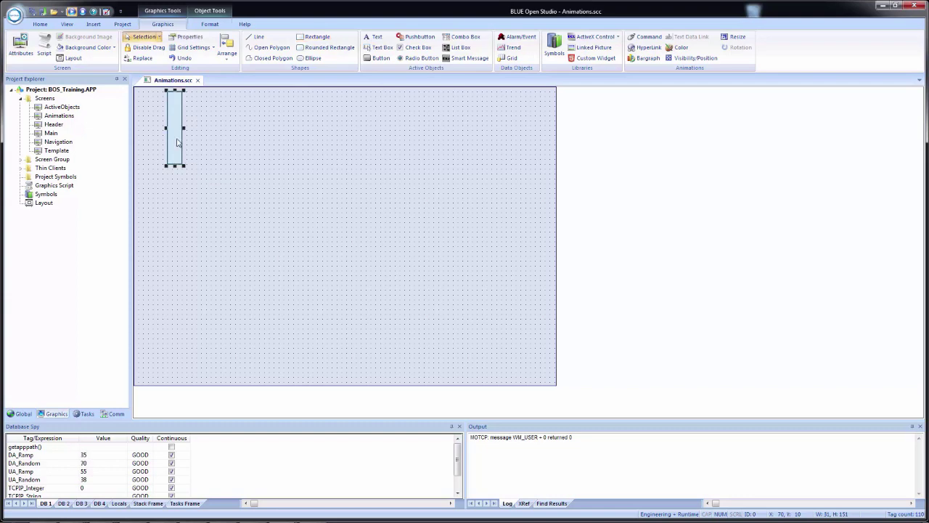
Set the rectangle's border color to black and its background fill to white.
double_click(178, 138)
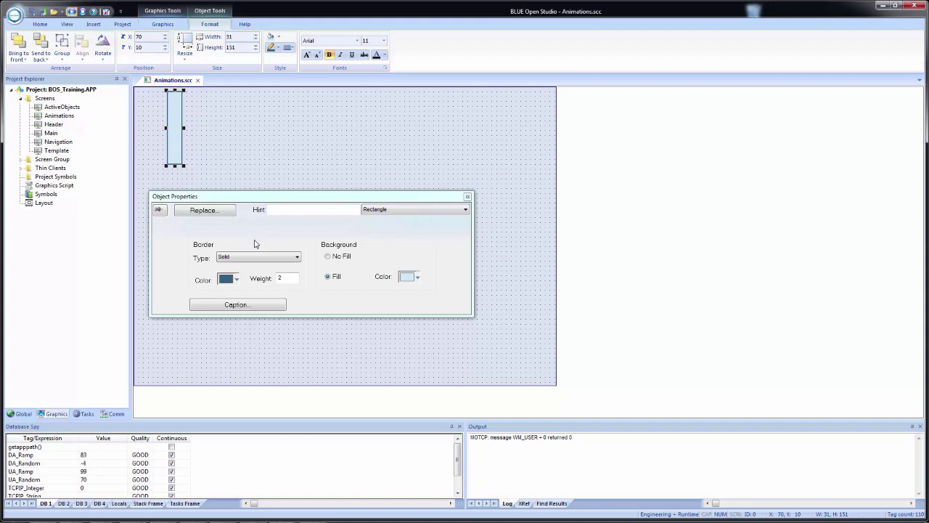
left_click(236, 279)
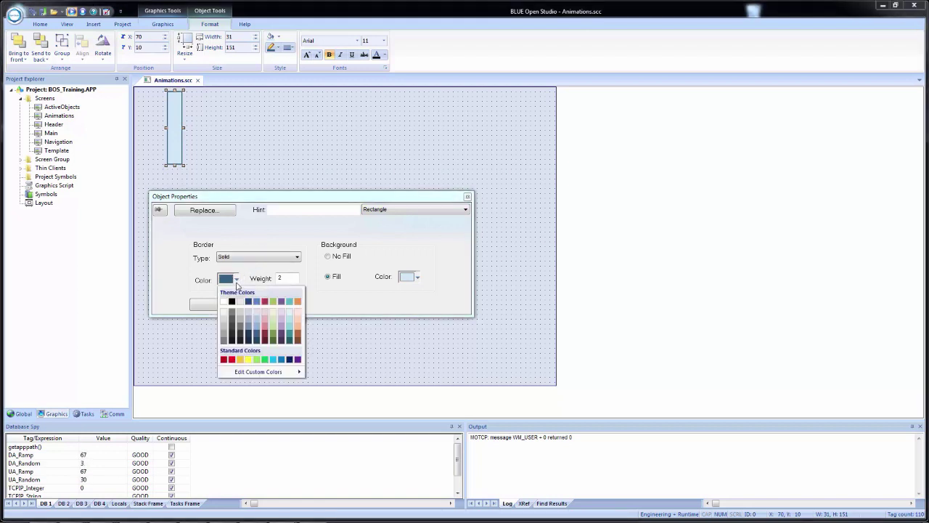
left_click(232, 302)
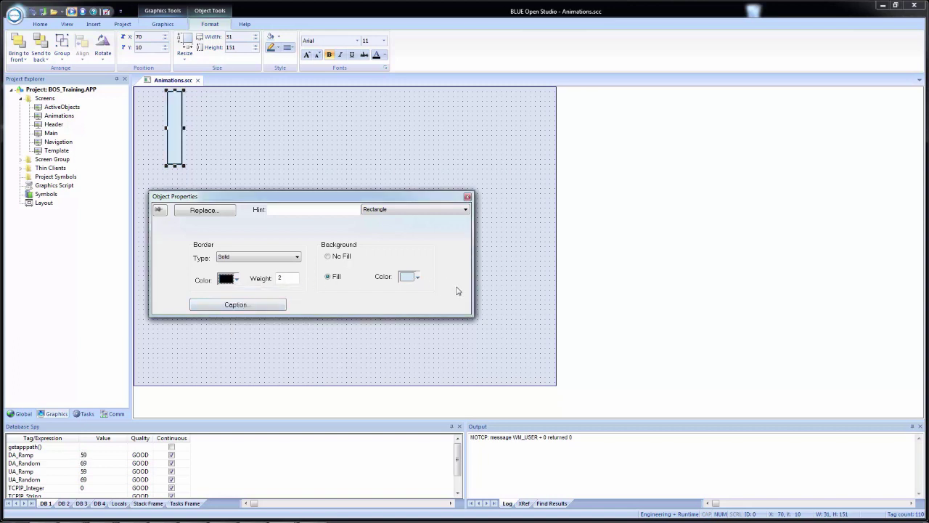
left_click(417, 278)
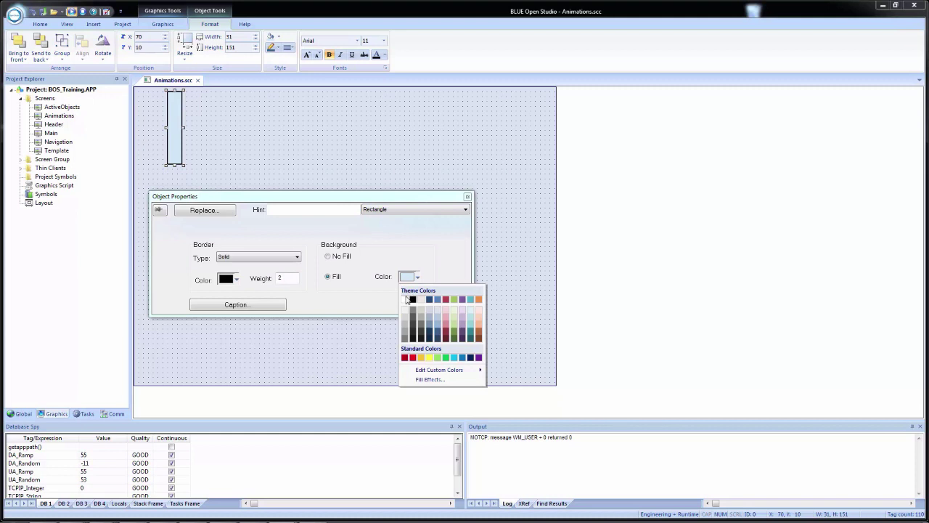
left_click(407, 298)
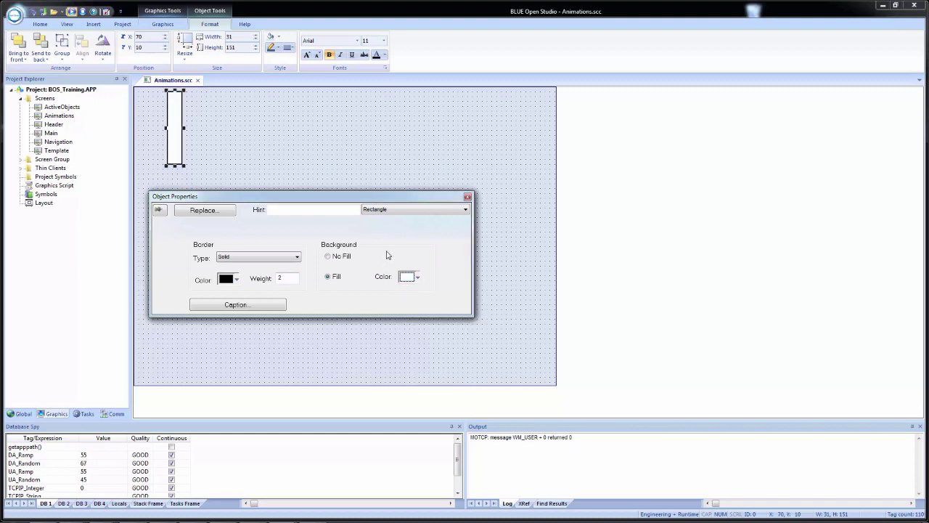
Add a Bargraph animation to the rectangle, driven by a new integer tag named Temperature, with a green foreground color.
left_click(165, 24)
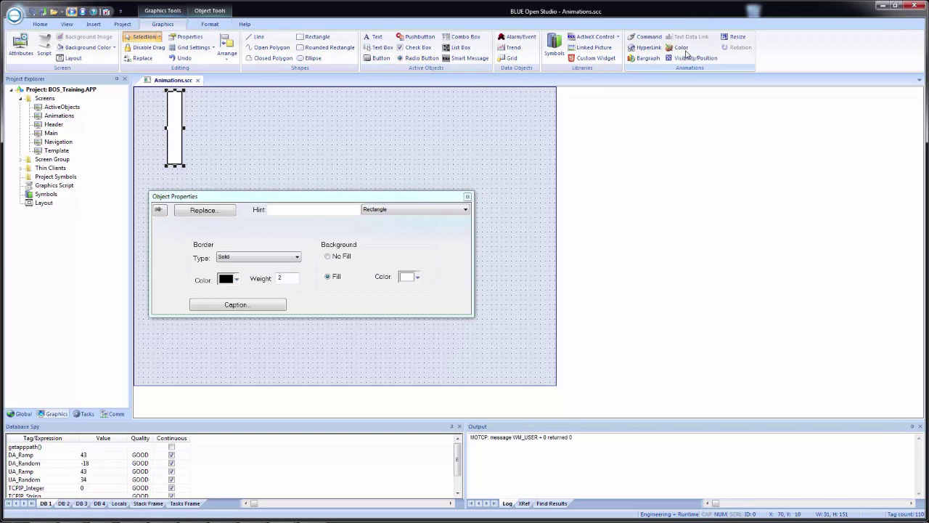
left_click(645, 58)
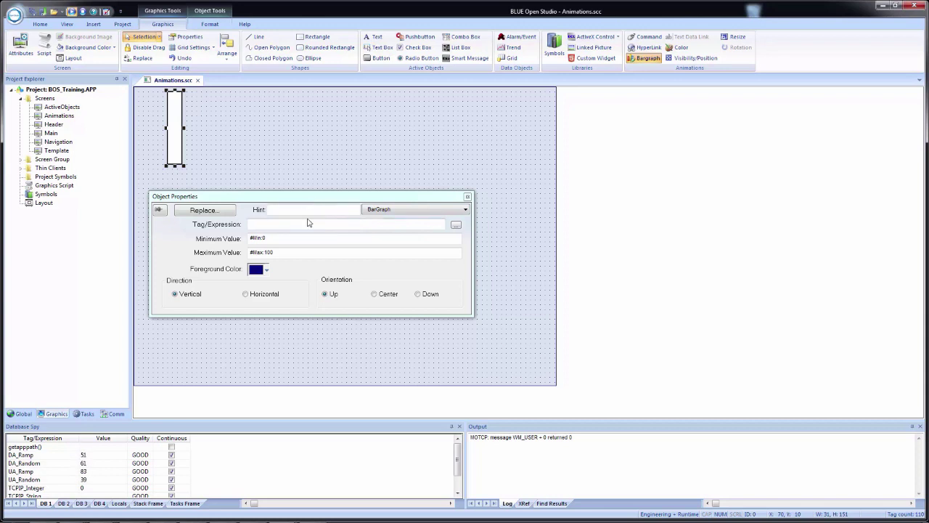
left_click(307, 223)
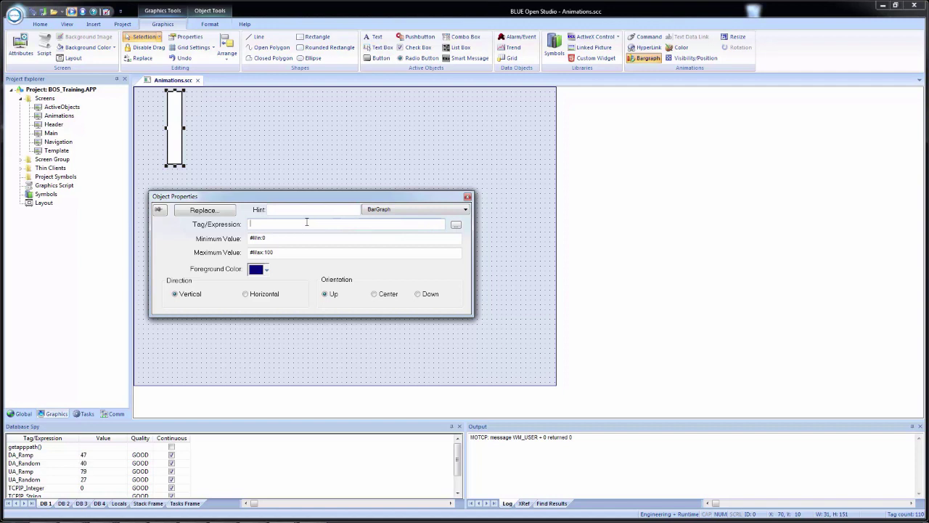
type("Temperature")
left_click(316, 237)
left_click(457, 303)
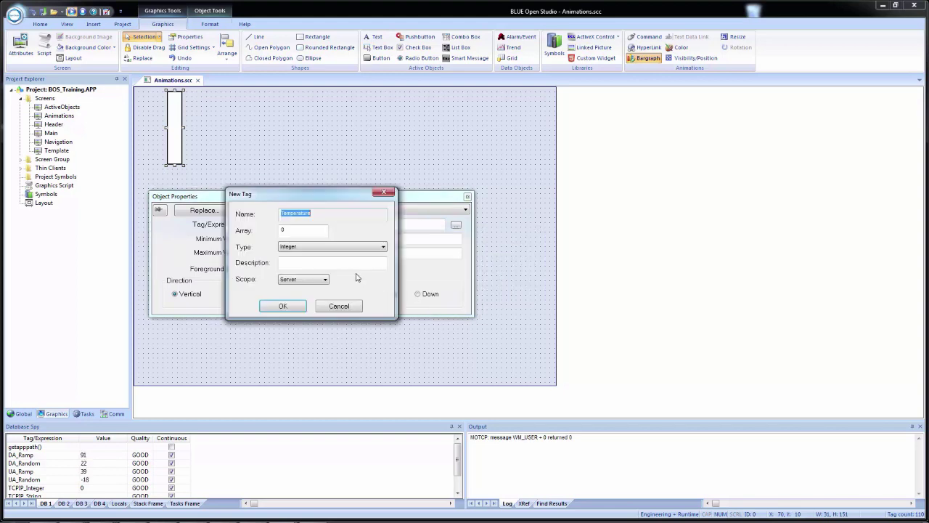
left_click(316, 282)
left_click(287, 290)
left_click(283, 305)
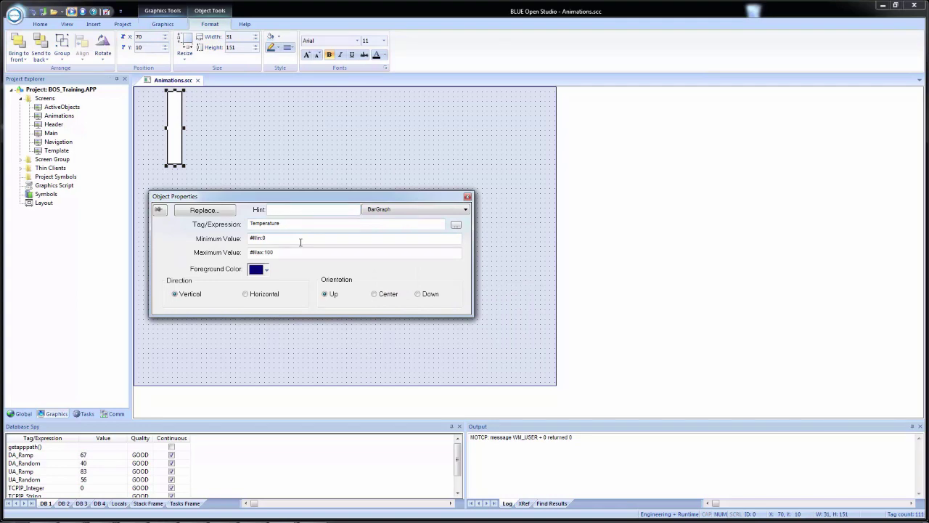
left_click(266, 270)
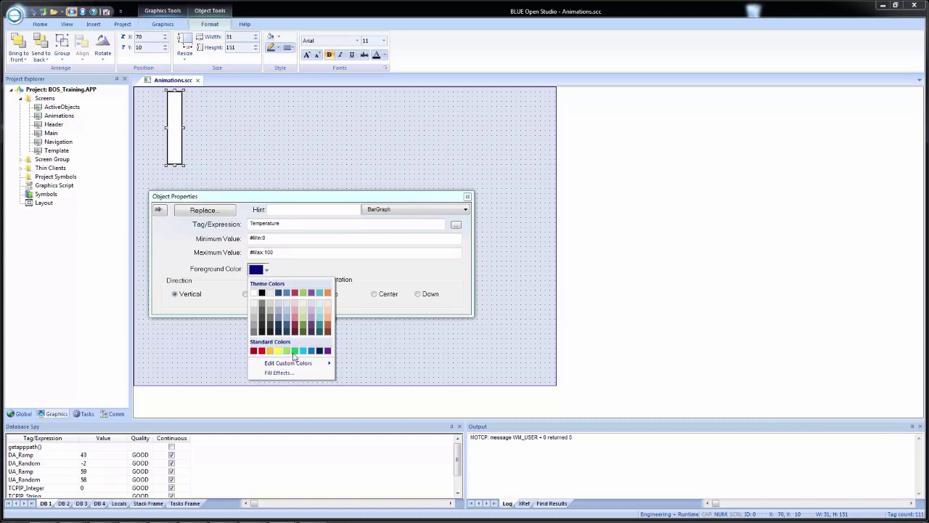
left_click(294, 350)
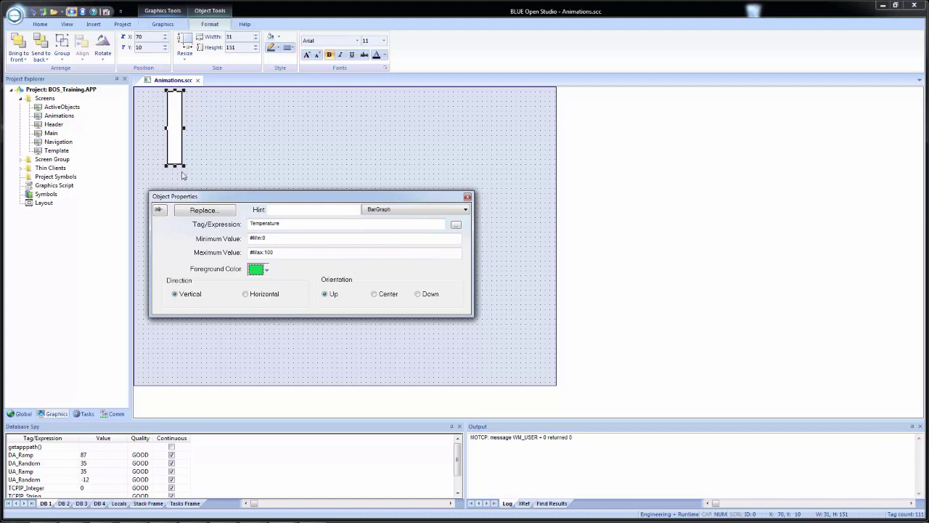
Duplicate the bargraph at X 110 and X 150, setting the first copy's orientation to Center and the second copy's to Down.
left_click(183, 134)
left_click_drag(184, 135, 218, 127)
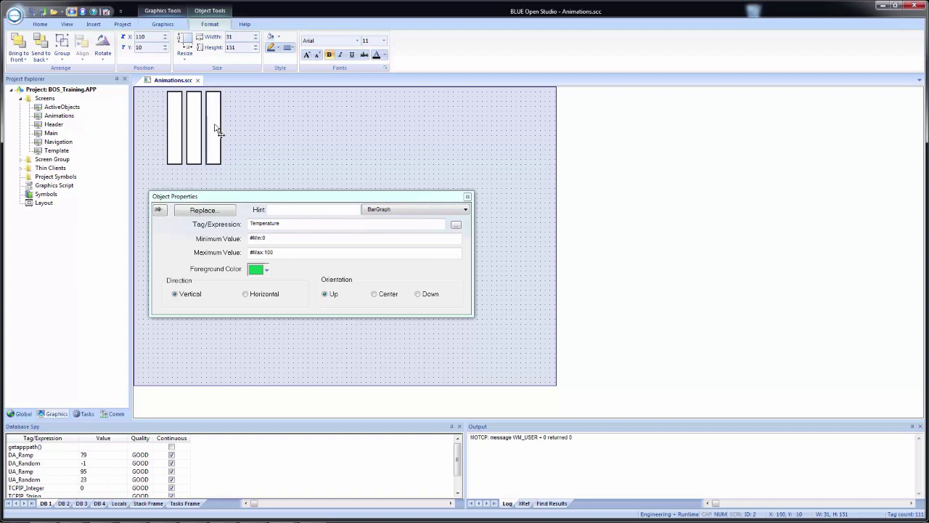
left_click(196, 123)
left_click(375, 294)
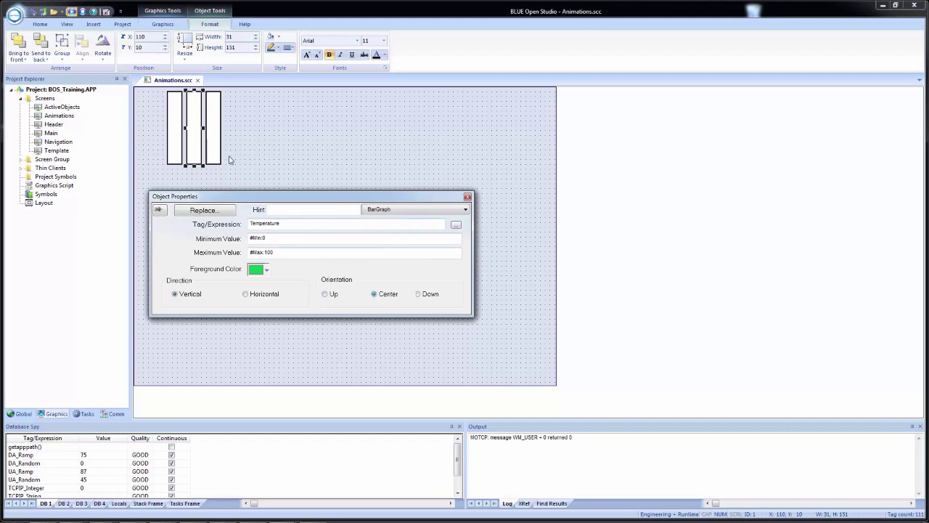
left_click(212, 134)
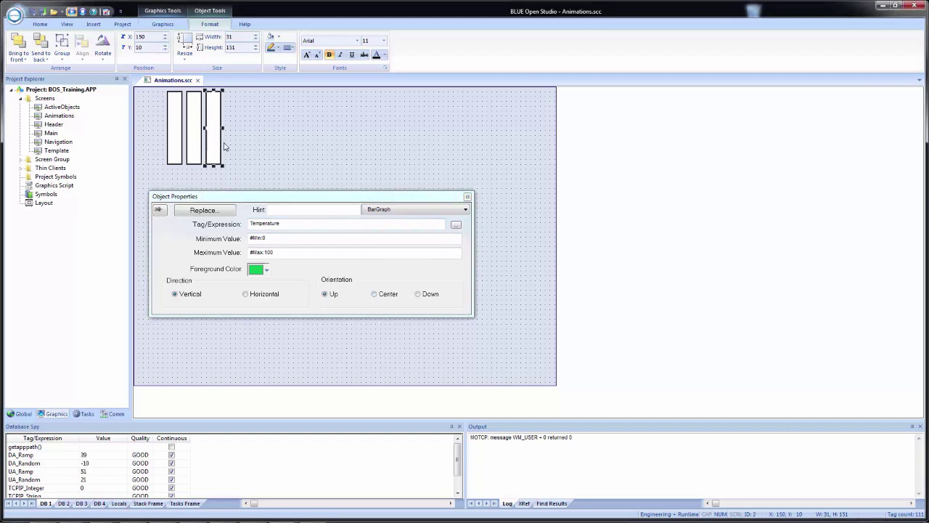
left_click(418, 294)
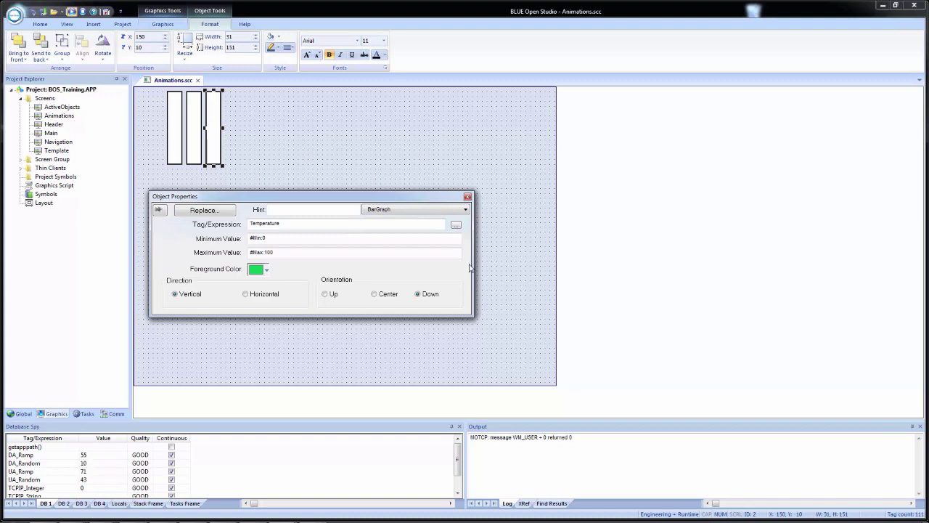
left_click(324, 175)
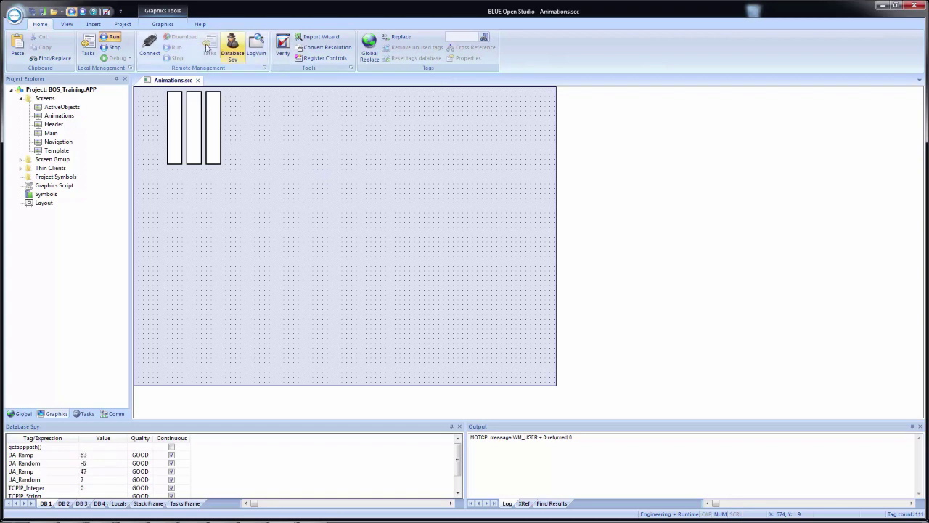
Place the slider01 symbol from the Sliders library at X 10, Y 10 on the Animations screen, shifting the three bargraphs beside it.
left_click(163, 24)
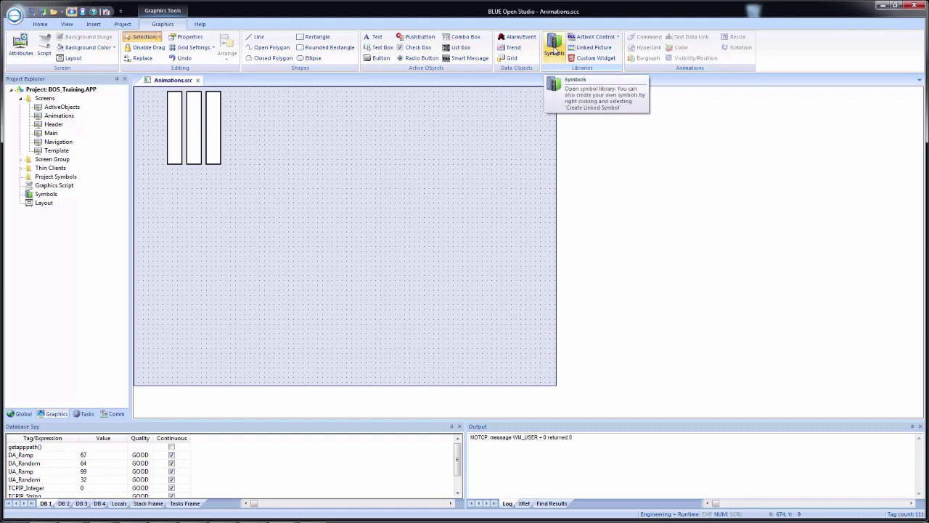
left_click(555, 52)
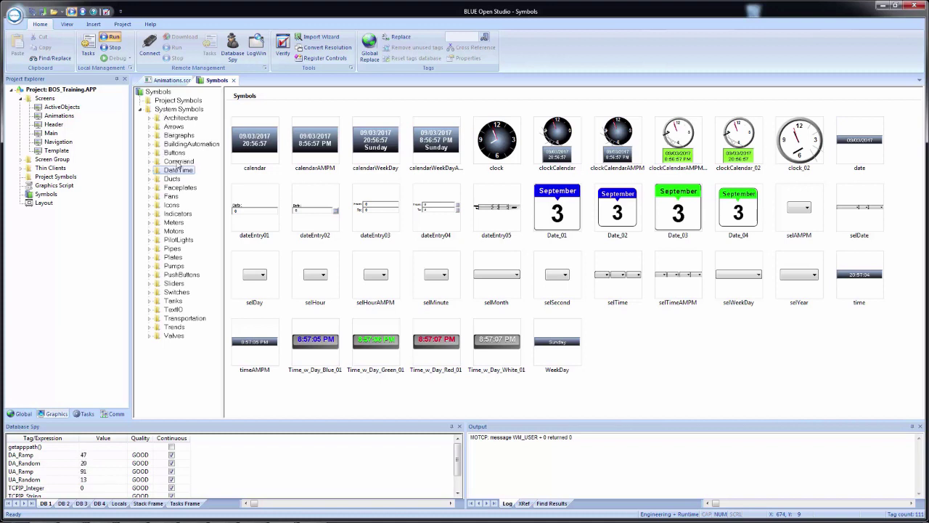
left_click(168, 284)
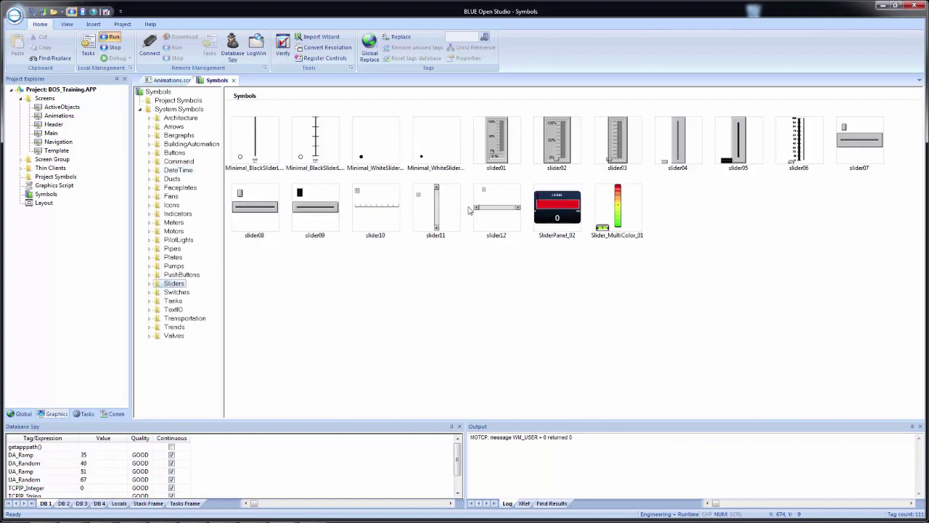
left_click(503, 139)
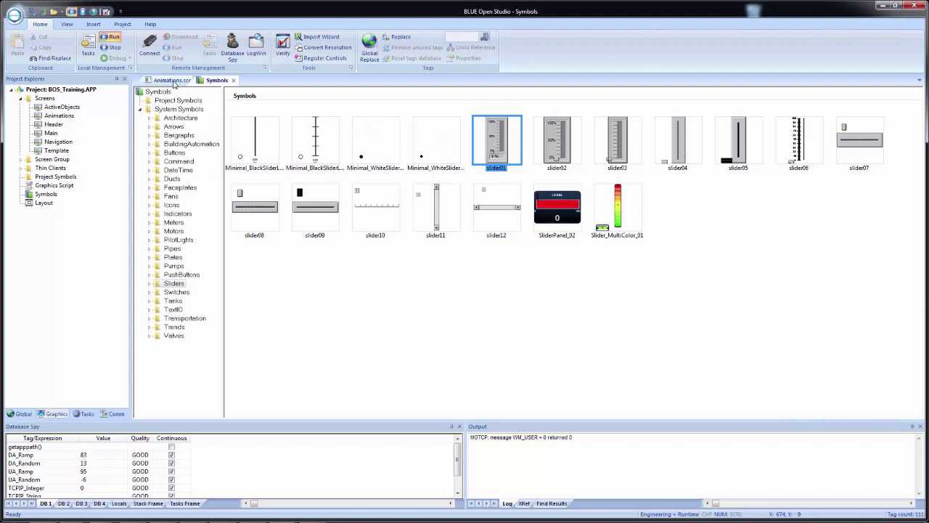
left_click(173, 81)
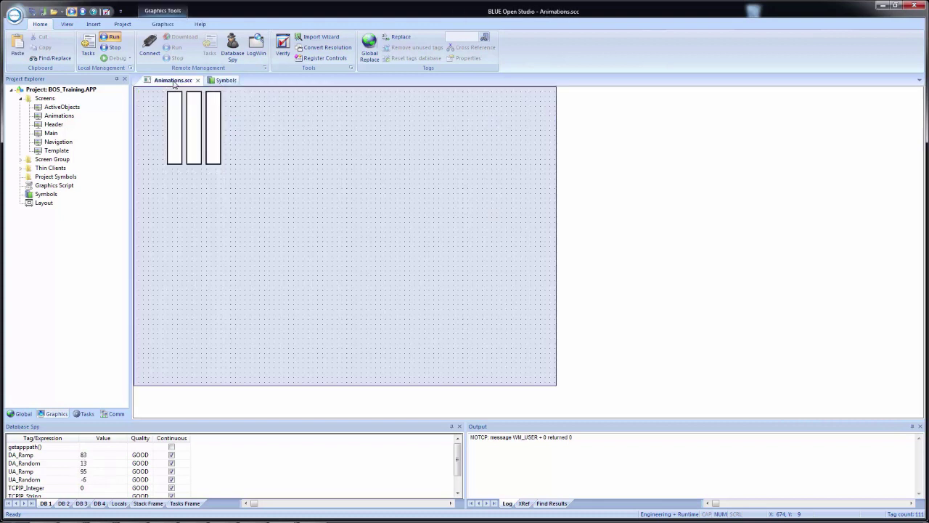
left_click(273, 158)
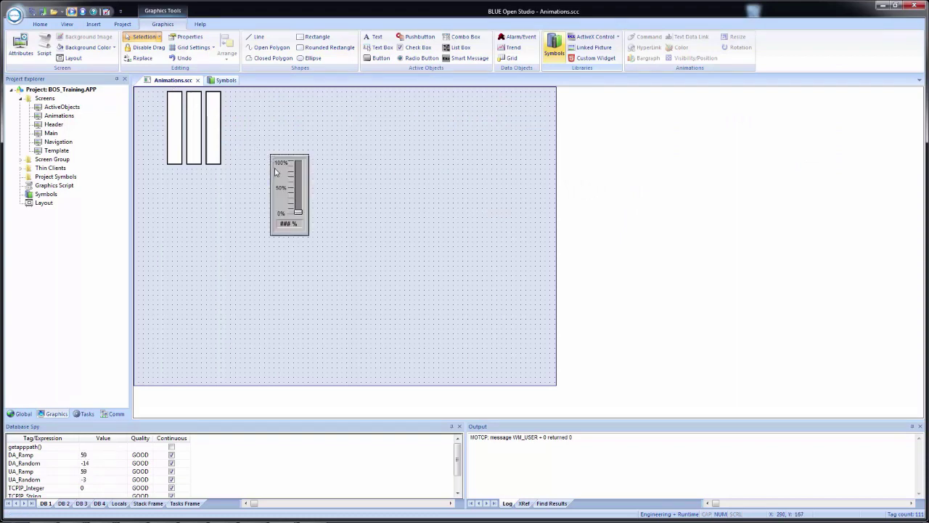
left_click_drag(282, 174, 150, 110)
left_click_drag(268, 205, 213, 116)
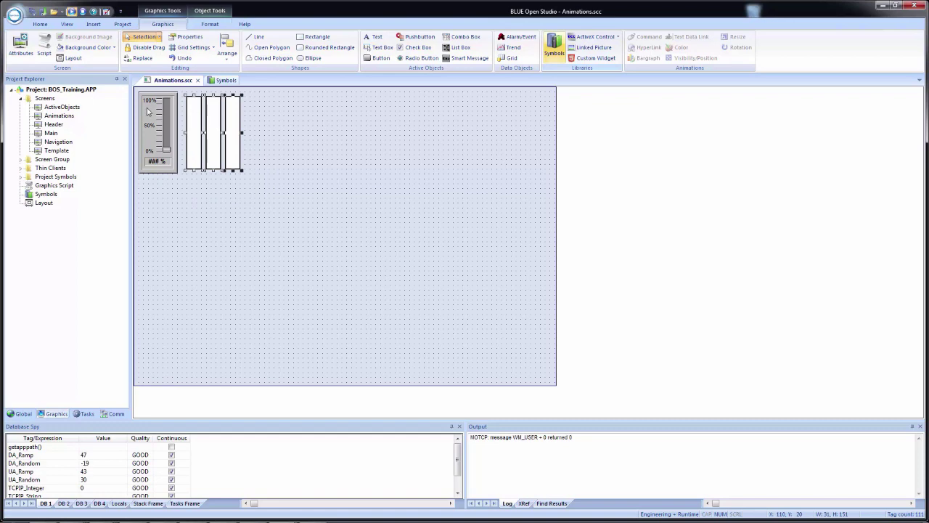
Link the slider symbol's TagName property to the Temperature tag.
left_click(152, 125)
double_click(152, 125)
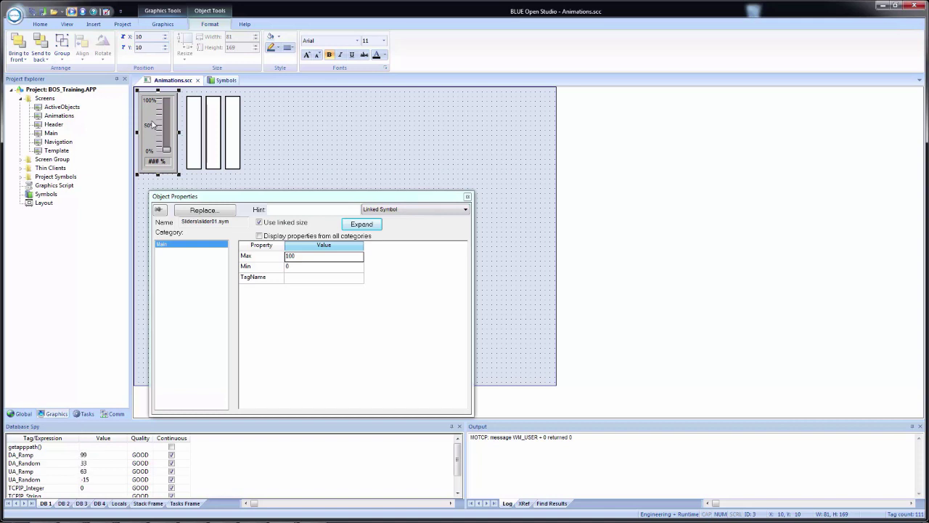
left_click(301, 280)
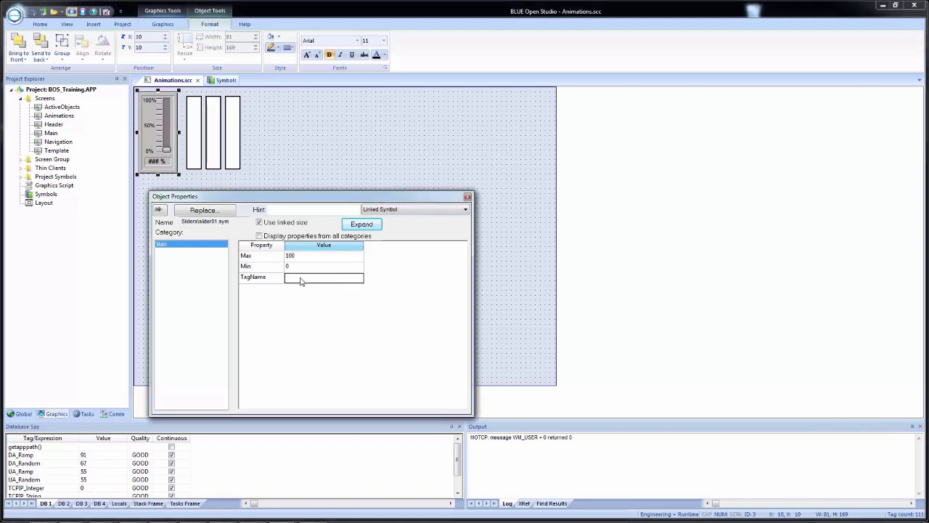
type("Temperature")
left_click(312, 164)
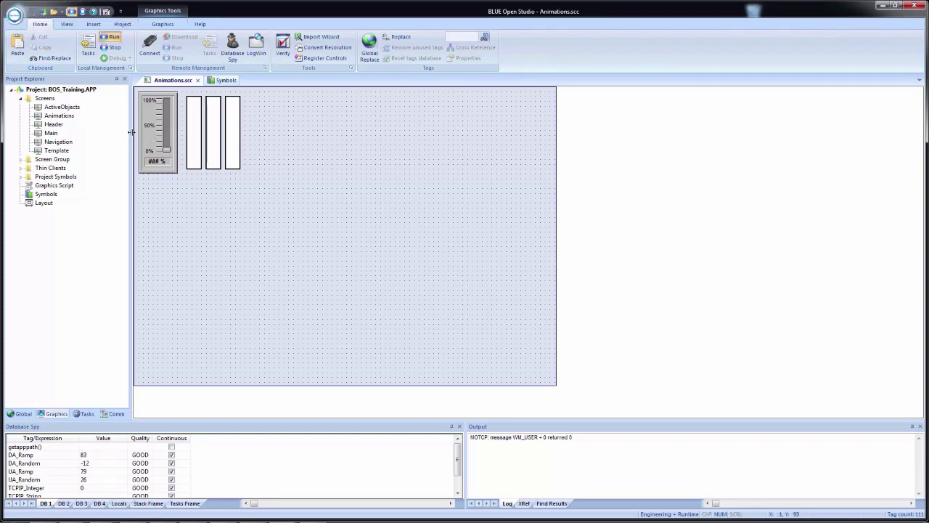
On the Navigation screen, duplicate the Active Objects button directly below itself at X 10, Y 150.
double_click(58, 143)
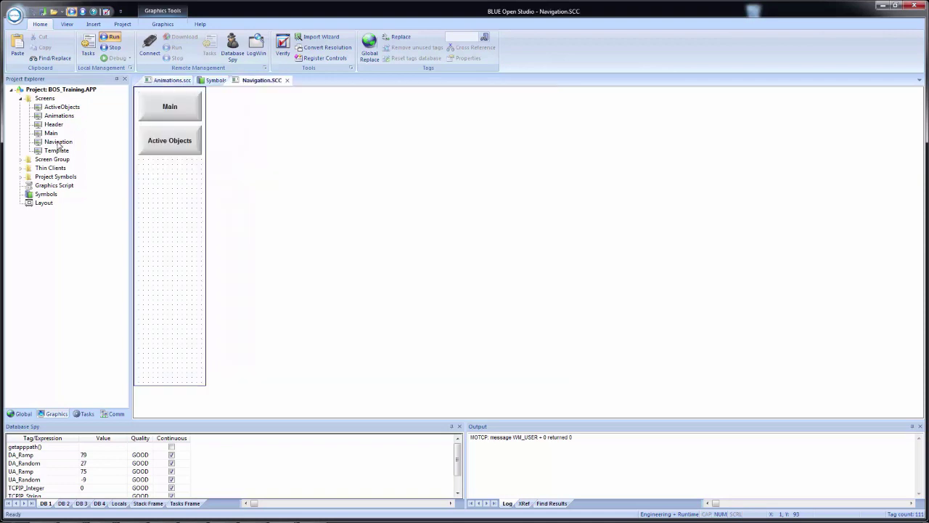
left_click(163, 148)
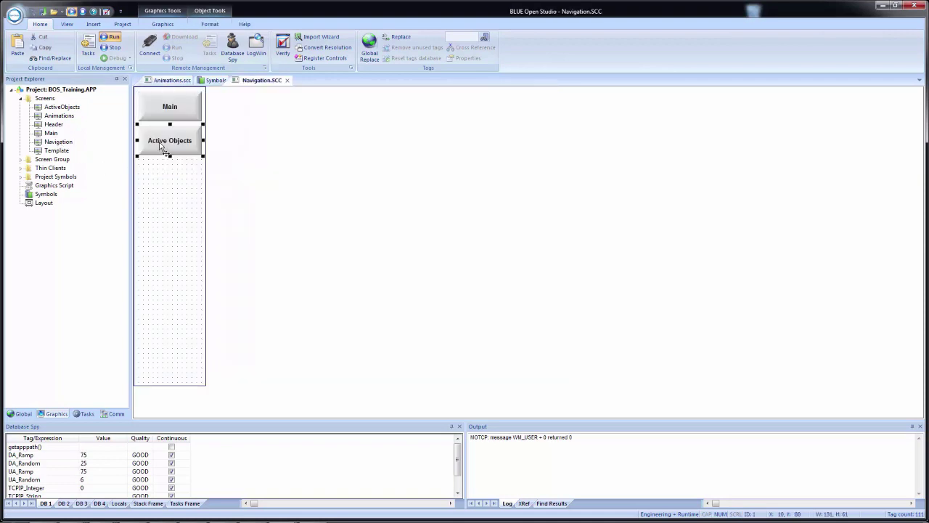
left_click_drag(160, 147, 164, 184)
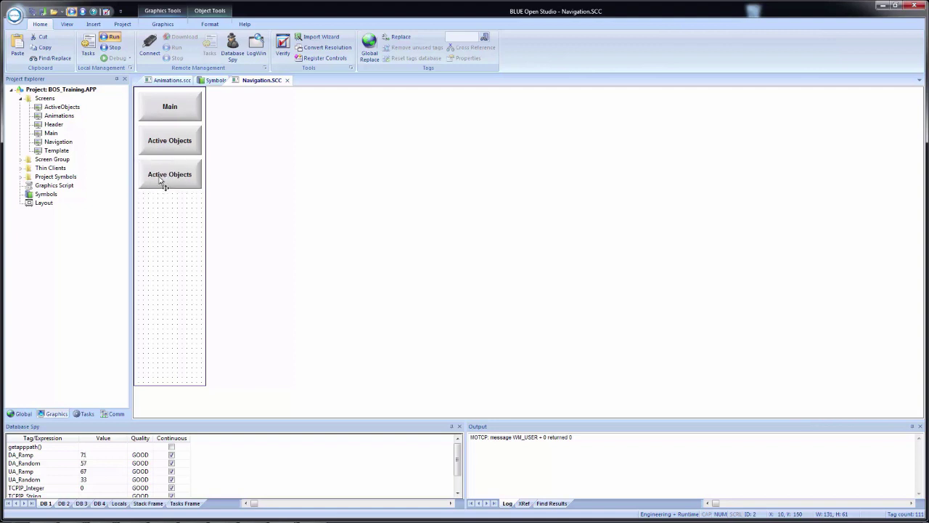
Change the duplicated button's On Up script to $Open("Animations").
double_click(160, 181)
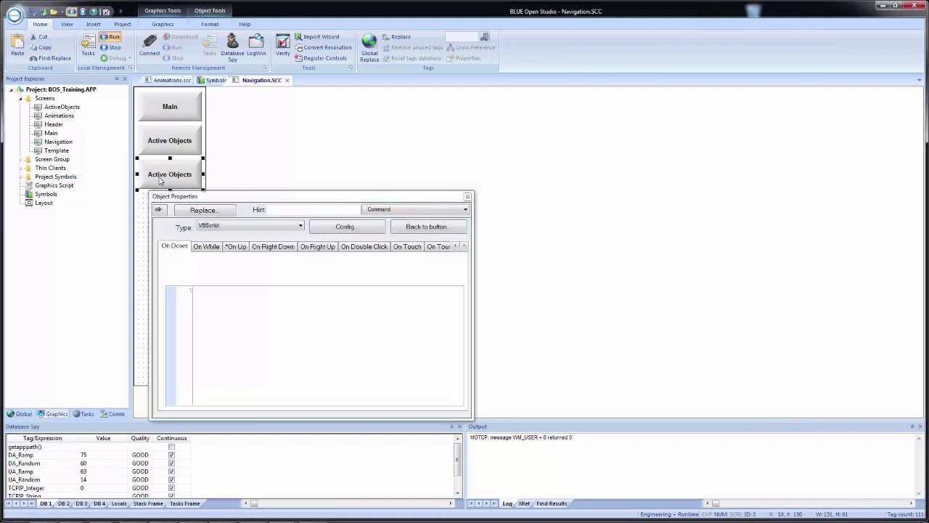
left_click(236, 246)
left_click(222, 290)
key("Delete")
key("Delete")
key("Delete")
key("Delete")
key("Delete")
key("Delete")
key("Delete")
key("Delete")
key("Delete")
key("Delete")
key("Delete")
key("Delete")
key("Delete")
type("Animations")
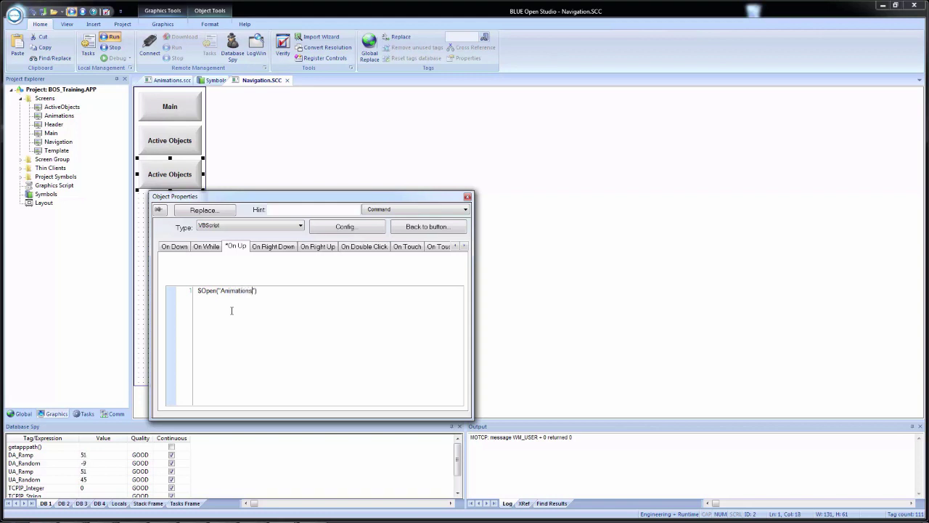
Set the duplicated button's caption to Animation and save all documents.
left_click(426, 230)
left_click(189, 259)
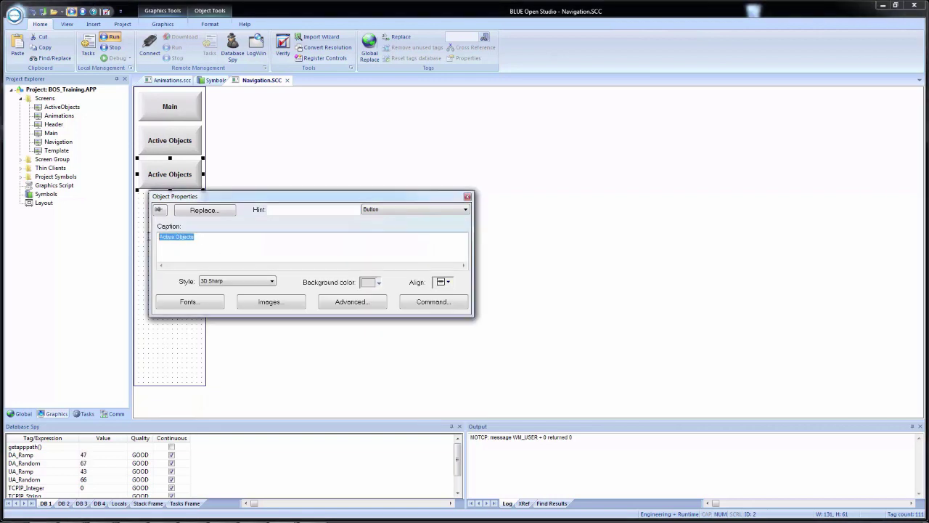
type("Animation")
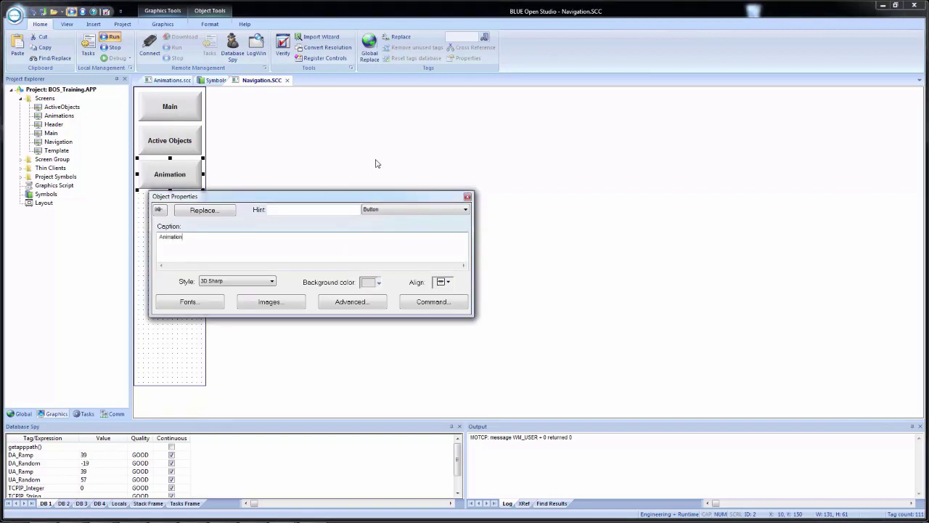
key("Escape")
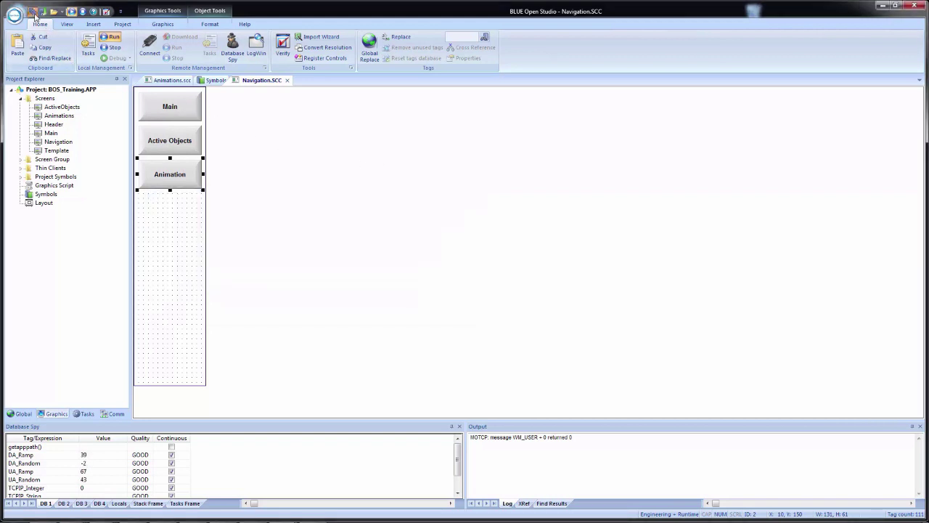
left_click(33, 13)
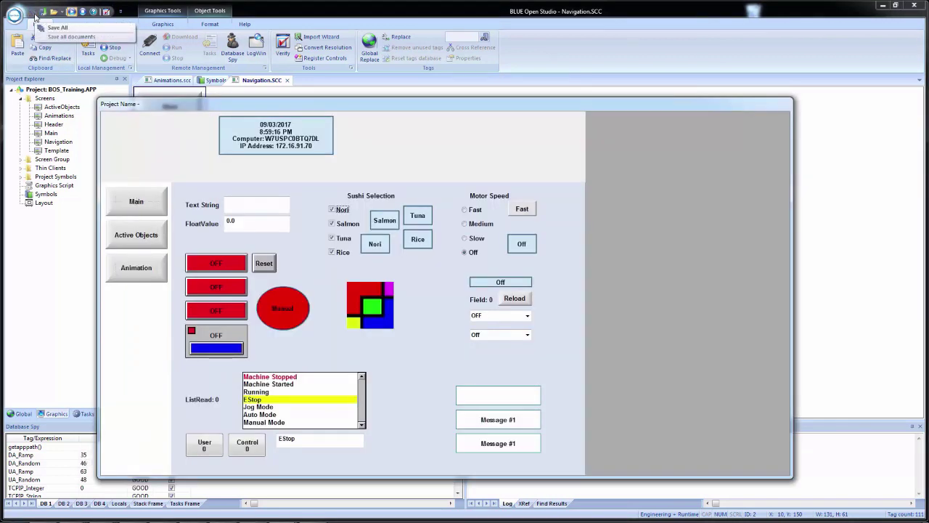
Test the Animation button in the running project and raise the slider to about 32% to drive the bargraphs.
left_click(133, 270)
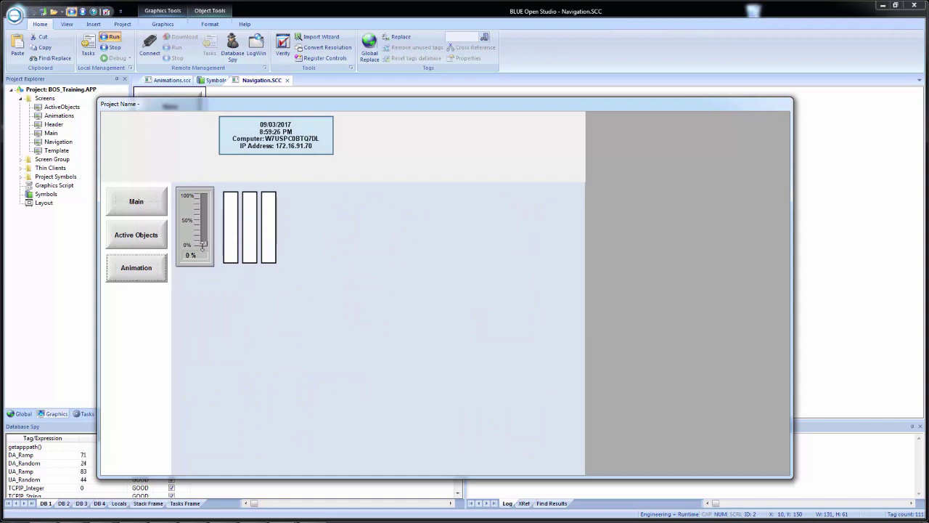
left_click_drag(203, 245, 188, 233)
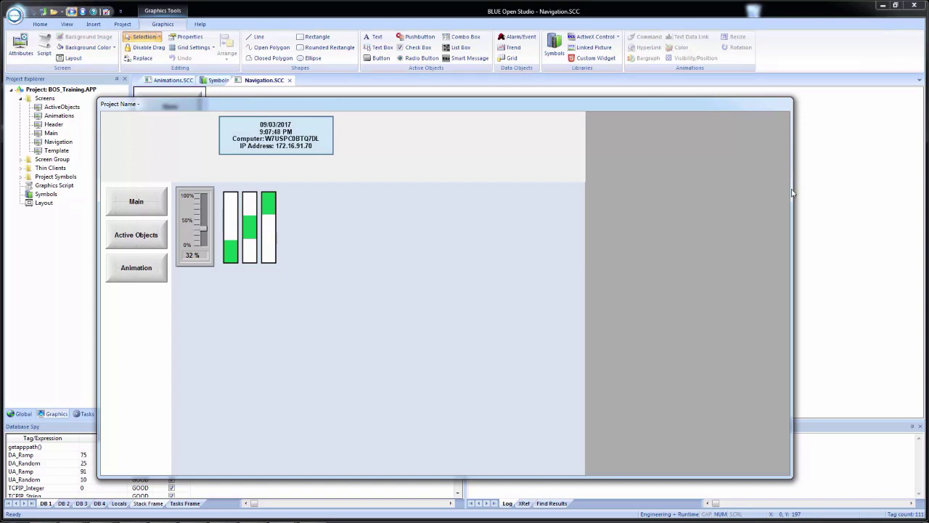
left_click(871, 210)
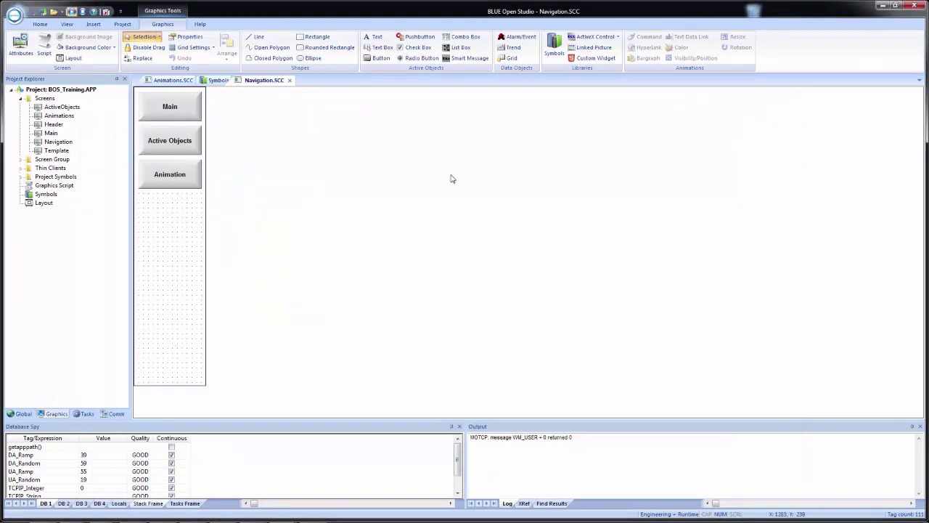
Close the Navigation screen and draw an ellipse about 51 wide and 41 high at X 150, Y 300 on the Animations screen.
left_click(289, 80)
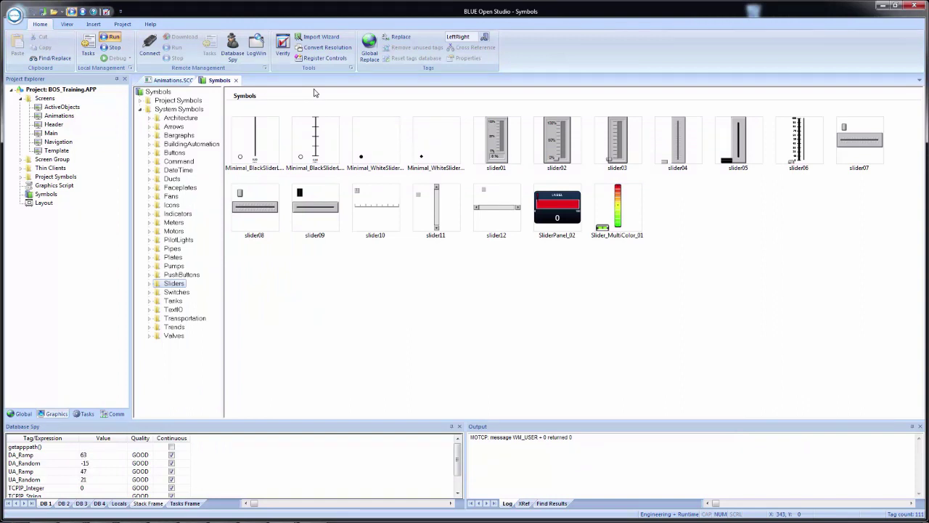
left_click(167, 81)
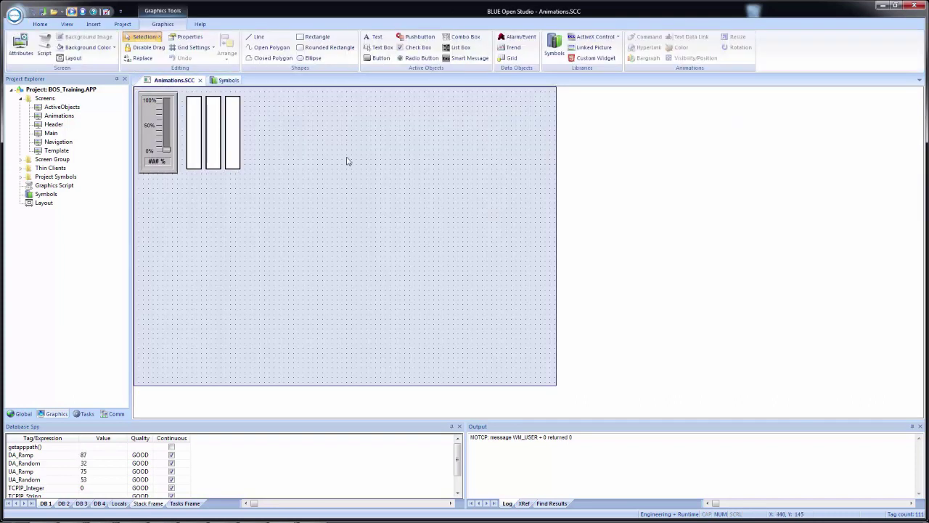
left_click(311, 59)
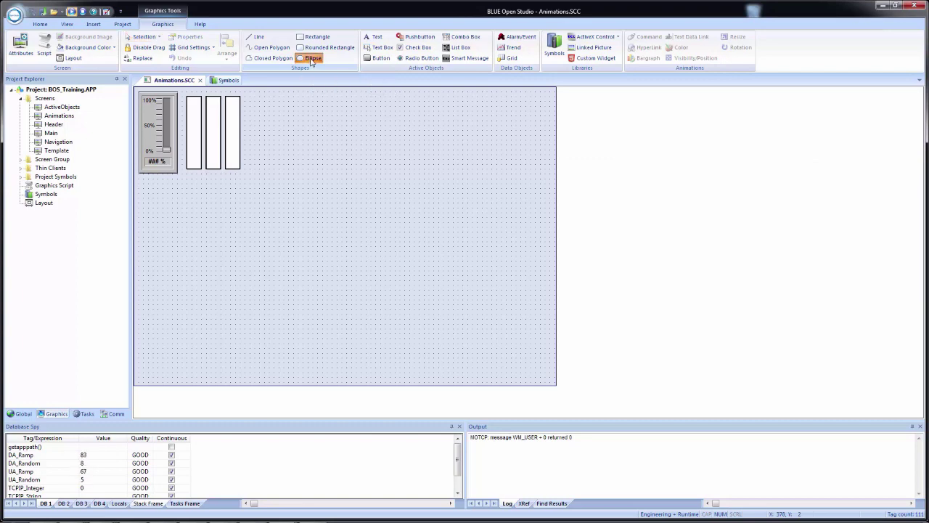
left_click_drag(205, 231, 233, 254)
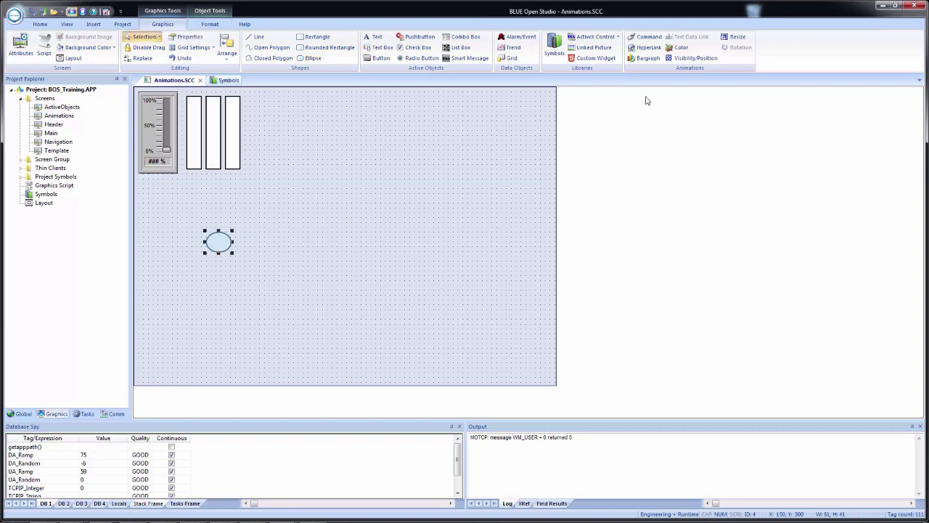
Add a Visibility/Position animation to the ellipse and open its properties clear of the shape.
left_click(696, 59)
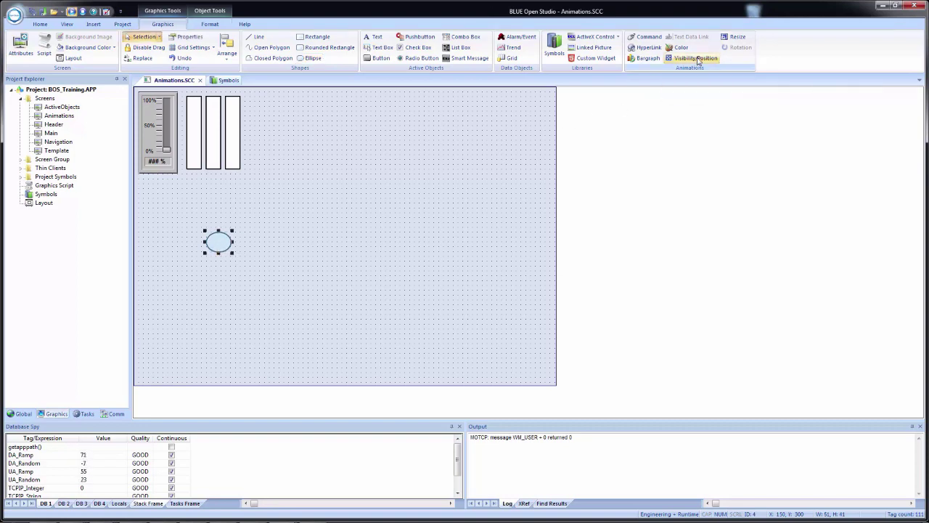
double_click(220, 244)
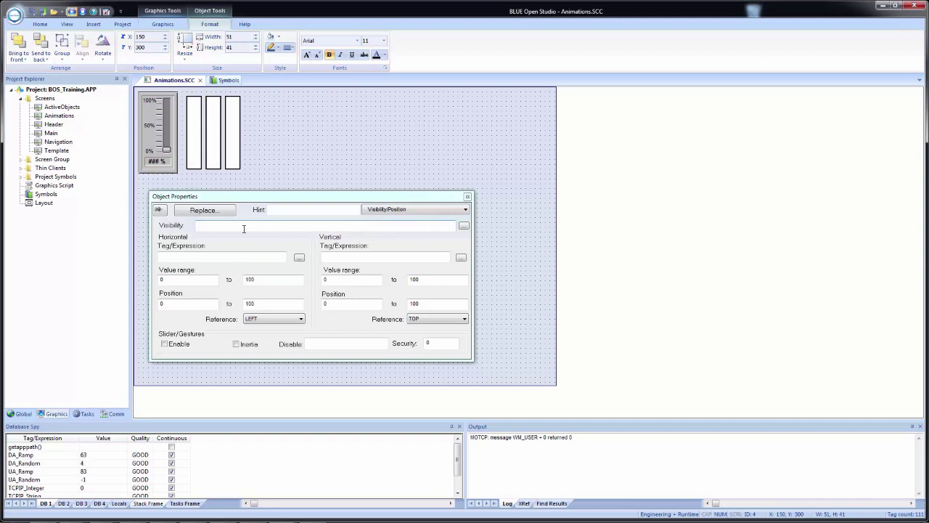
left_click_drag(245, 200, 376, 186)
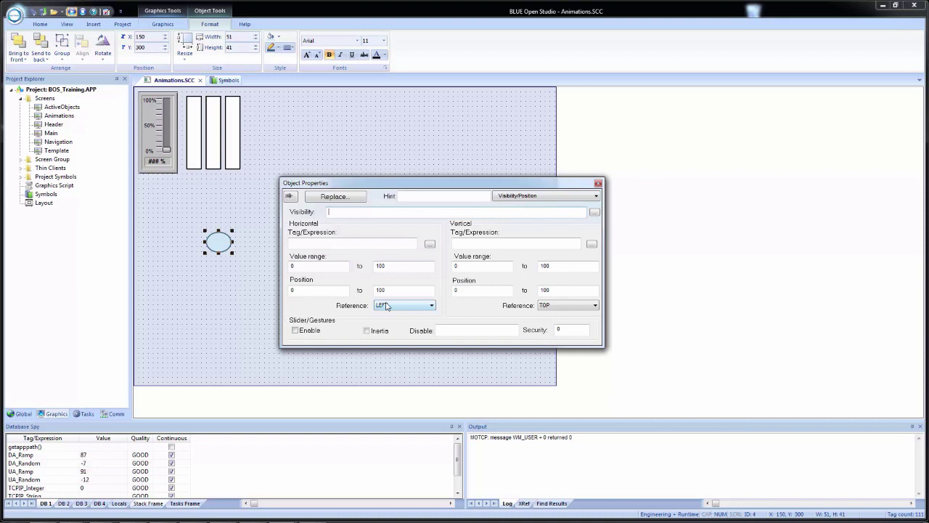
Examine the horizontal and vertical reference options of the ellipse's position animation.
left_click(386, 305)
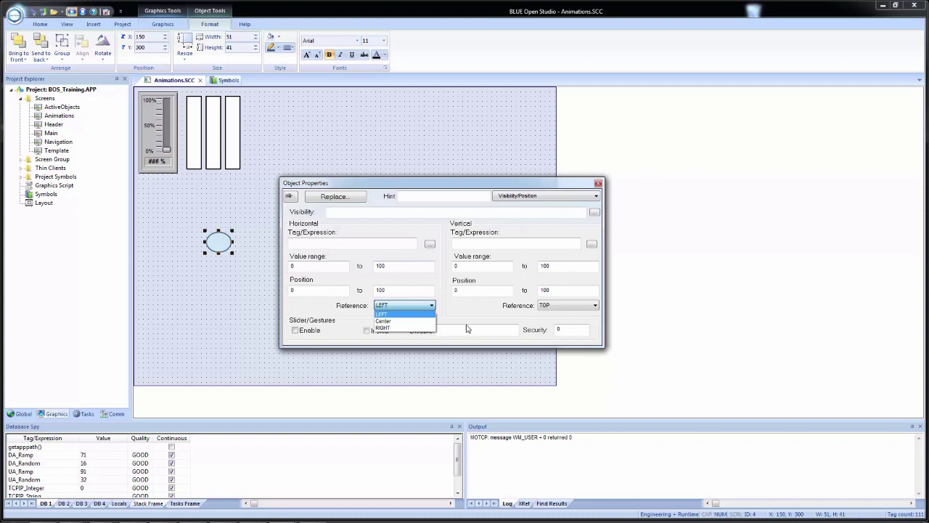
left_click(510, 314)
left_click(570, 305)
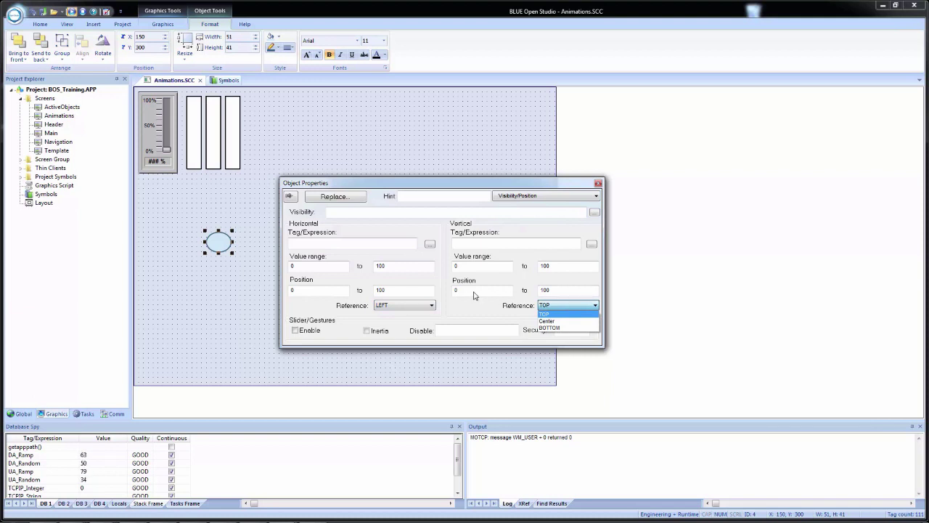
left_click(467, 314)
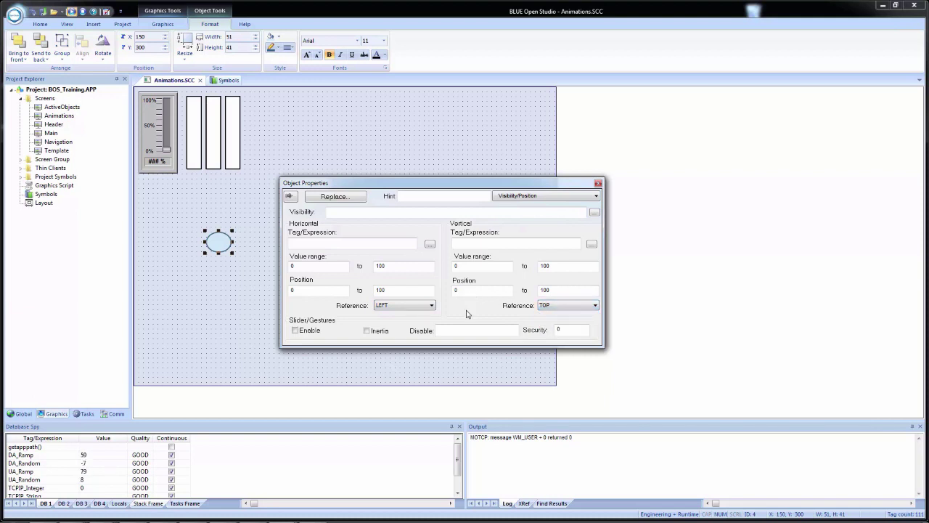
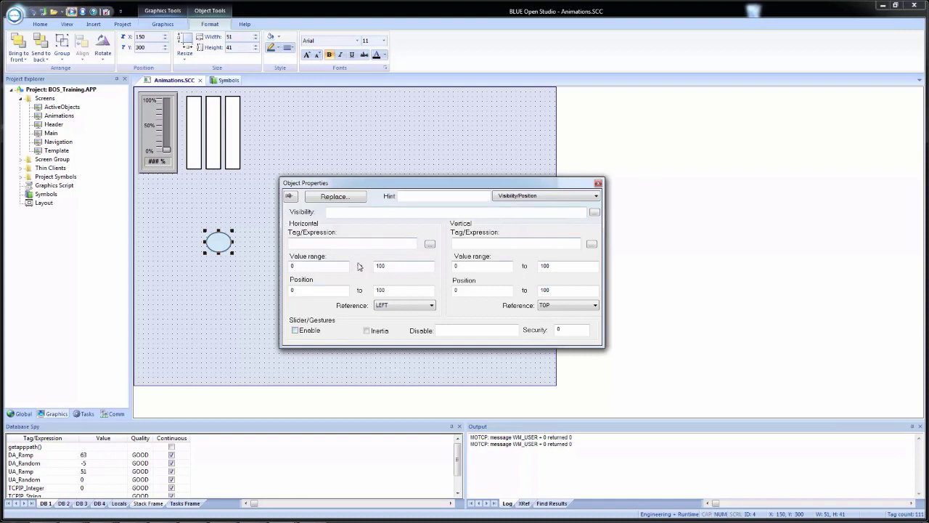
Assign LeftRight as the horizontal tag of the ellipse's position animation and create it as an Integer tag.
left_click(341, 246)
type("LeftRight")
key("Return")
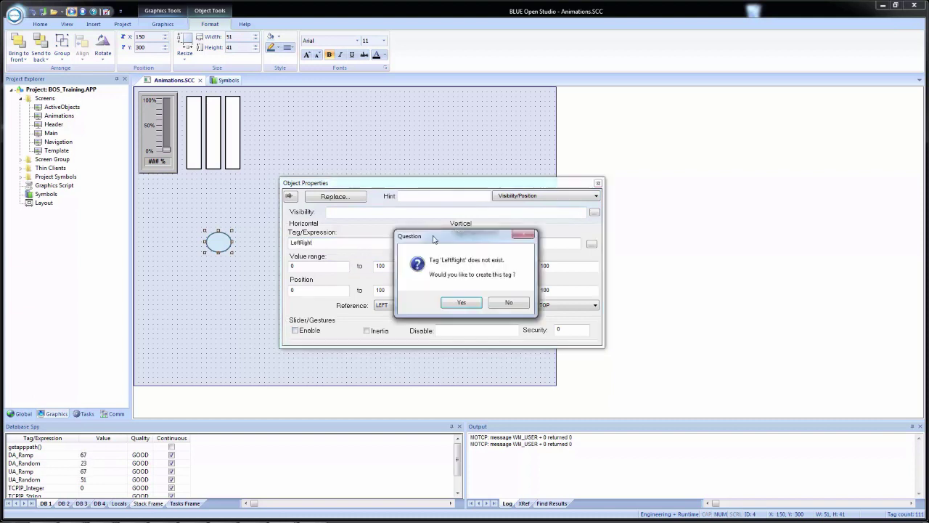
left_click(457, 304)
left_click(420, 290)
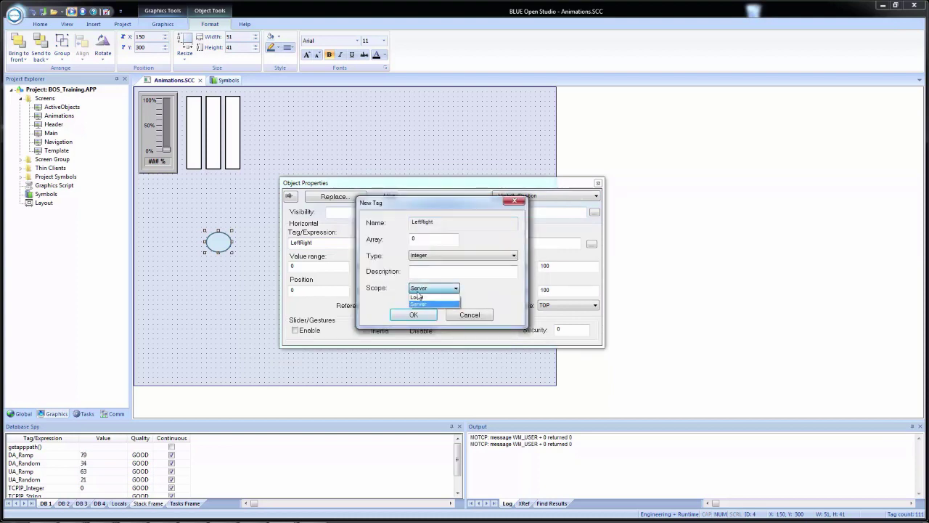
left_click(419, 300)
left_click(419, 313)
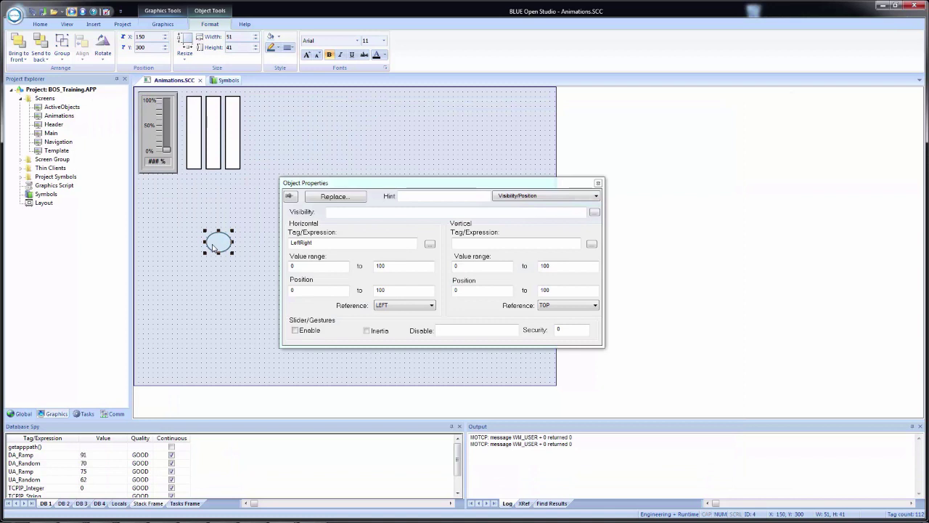
Assign UpDown as the vertical tag of the ellipse's position animation and create it as an Integer tag.
left_click(480, 242)
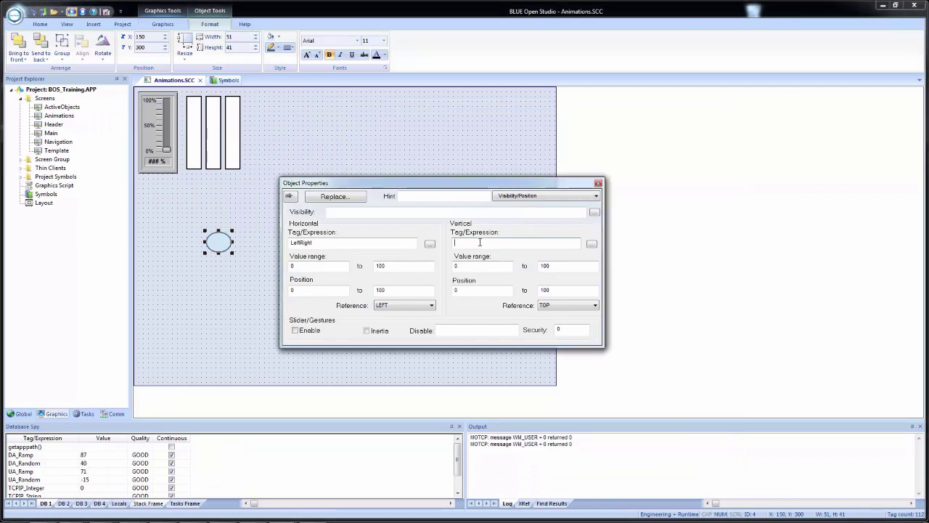
type("UpDown")
key("Return")
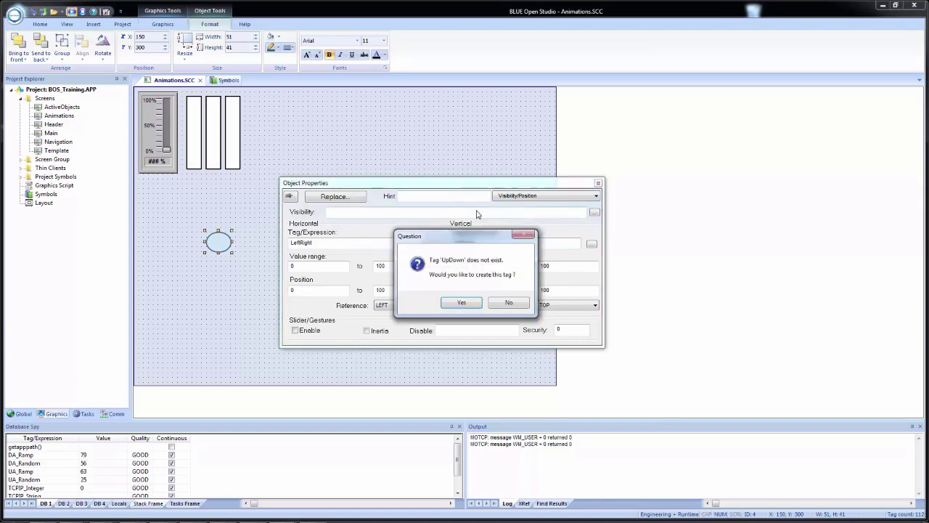
left_click(457, 303)
left_click(479, 255)
left_click(450, 270)
left_click(430, 289)
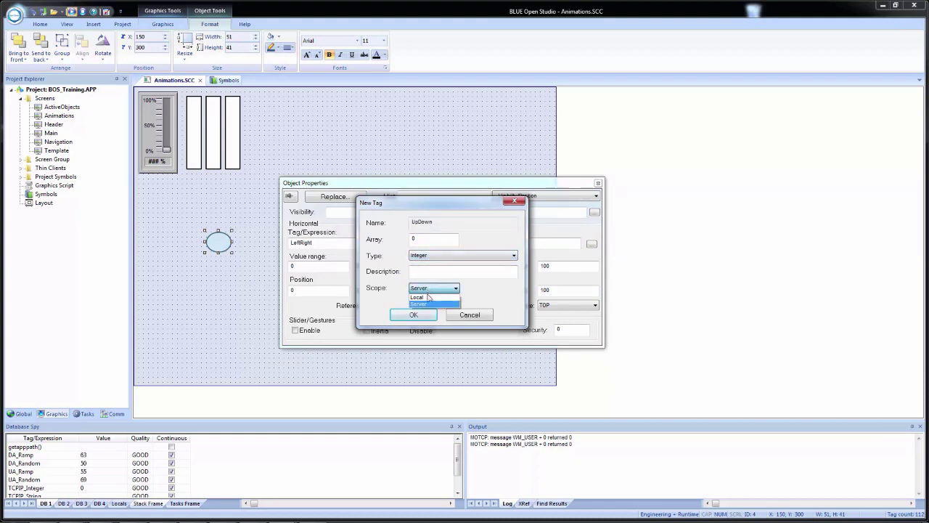
left_click(425, 306)
left_click(415, 314)
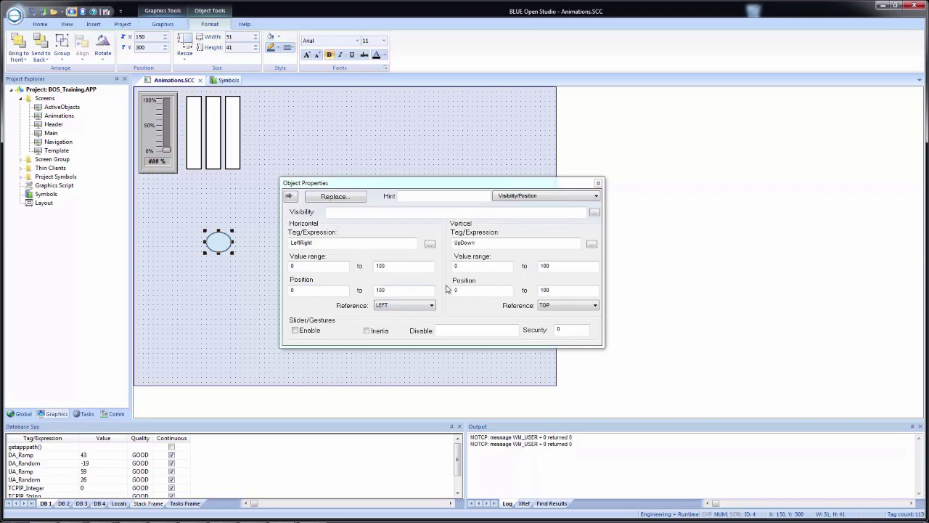
Set the end of the ellipse's vertical position range to -100 and close its properties.
left_click(542, 291)
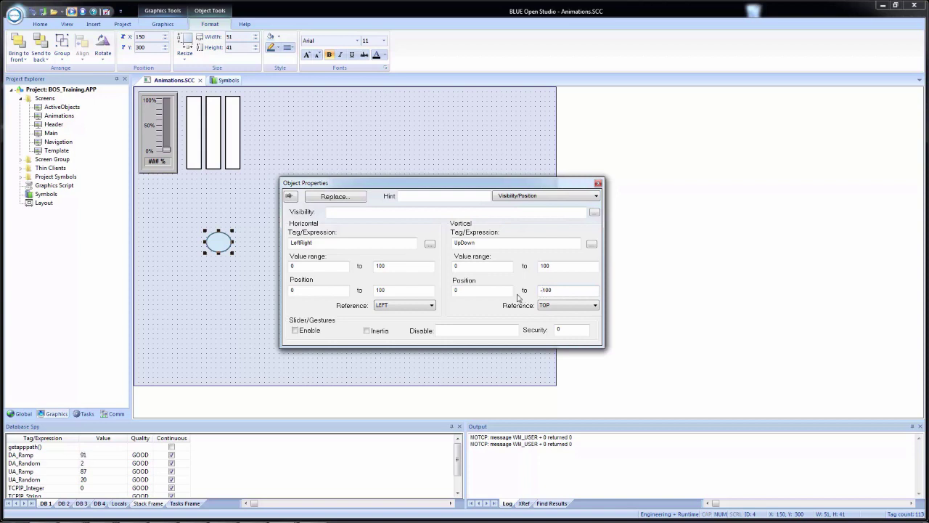
type("-")
type("-")
left_click(433, 157)
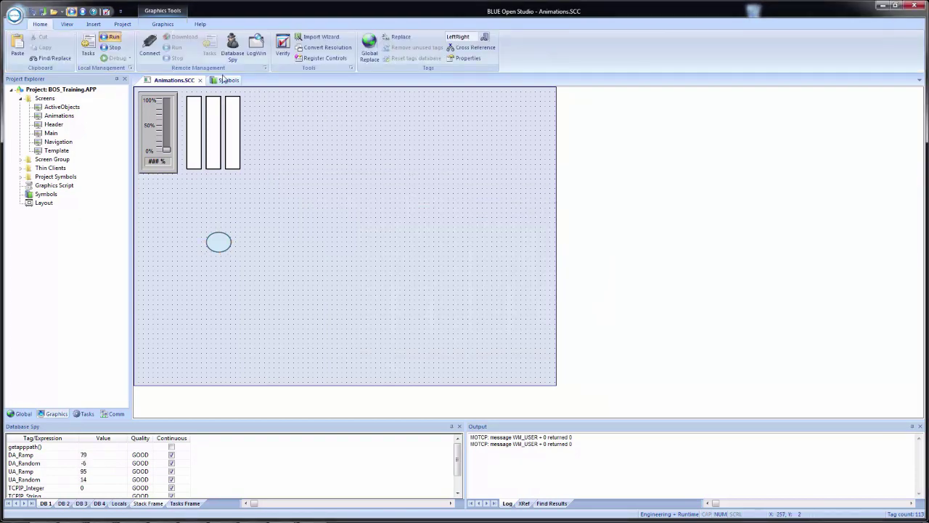
Place the slider09 symbol from the Sliders library on the Animations screen at X 10, Y 200.
left_click(225, 81)
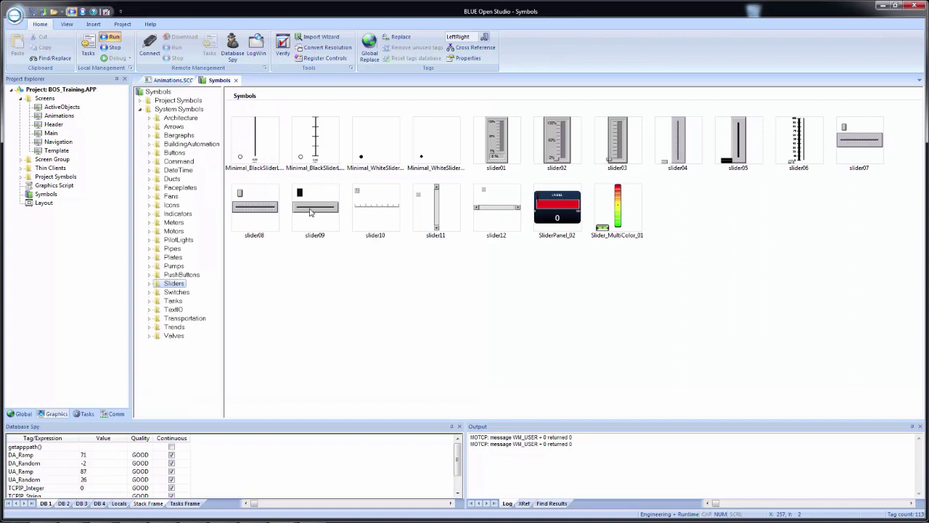
left_click(310, 212)
left_click(165, 82)
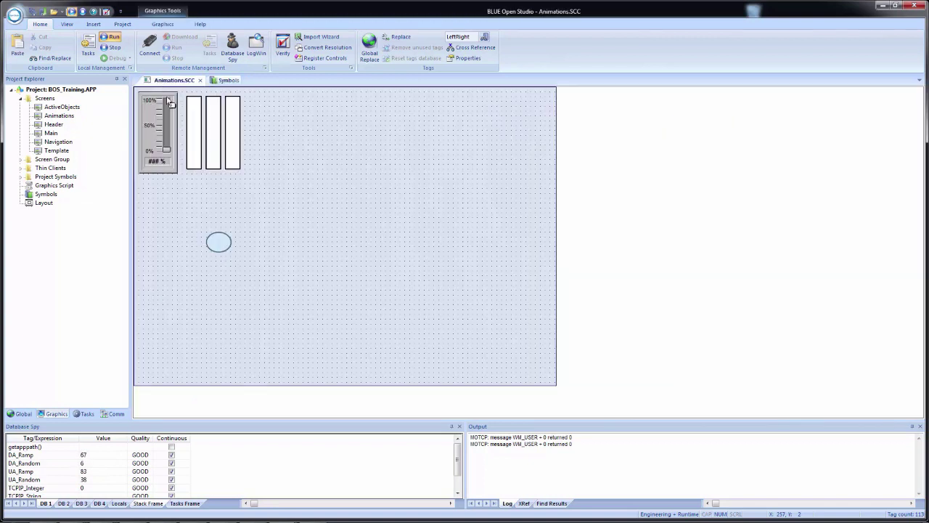
left_click(203, 205)
left_click_drag(233, 210, 171, 191)
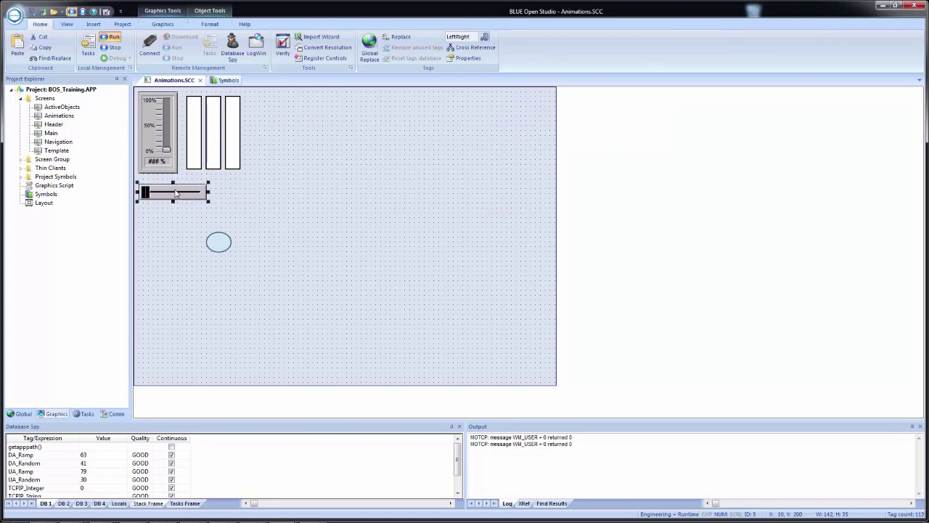
Set the horizontal slider's TagName property to LeftRight and close its properties.
double_click(175, 194)
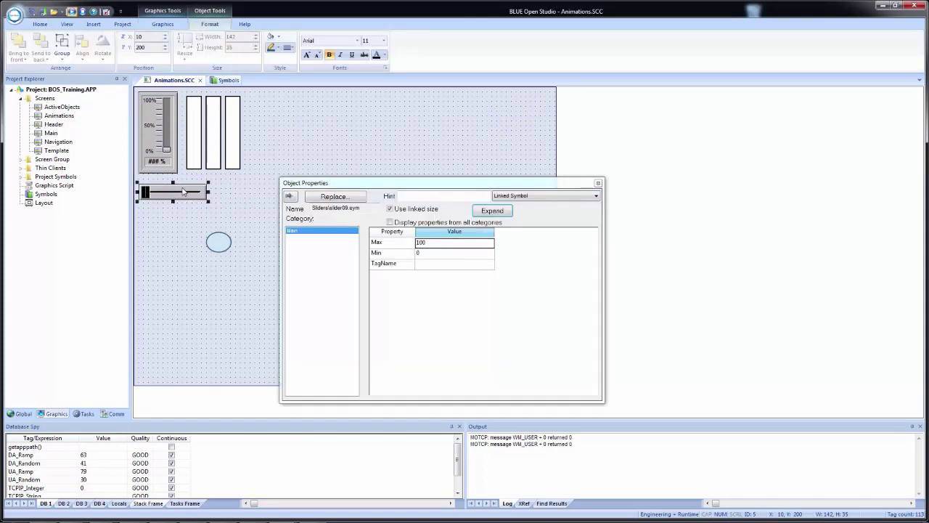
left_click(430, 266)
type("LeftRight")
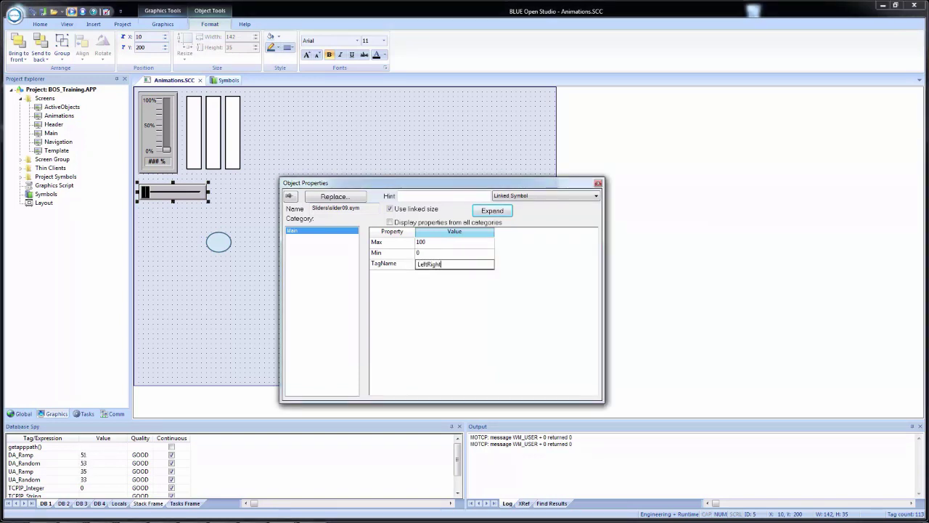
left_click(443, 314)
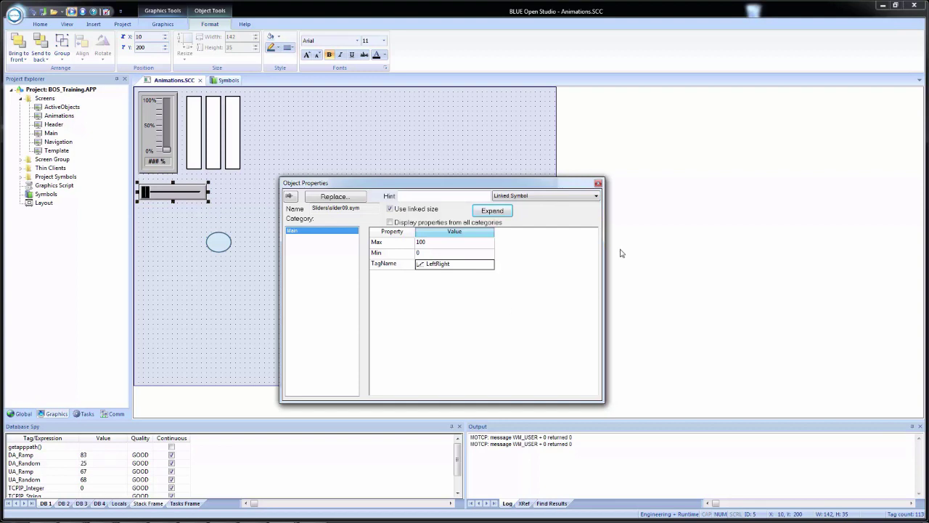
left_click(598, 183)
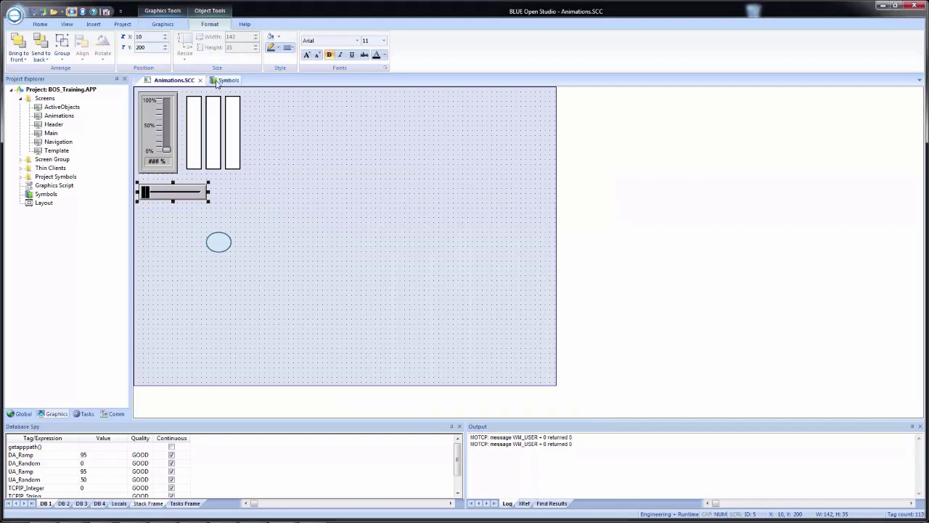
Place the slider05 symbol at X 10, Y 240 and shift the horizontal slider to X 50, Y 200.
left_click(221, 81)
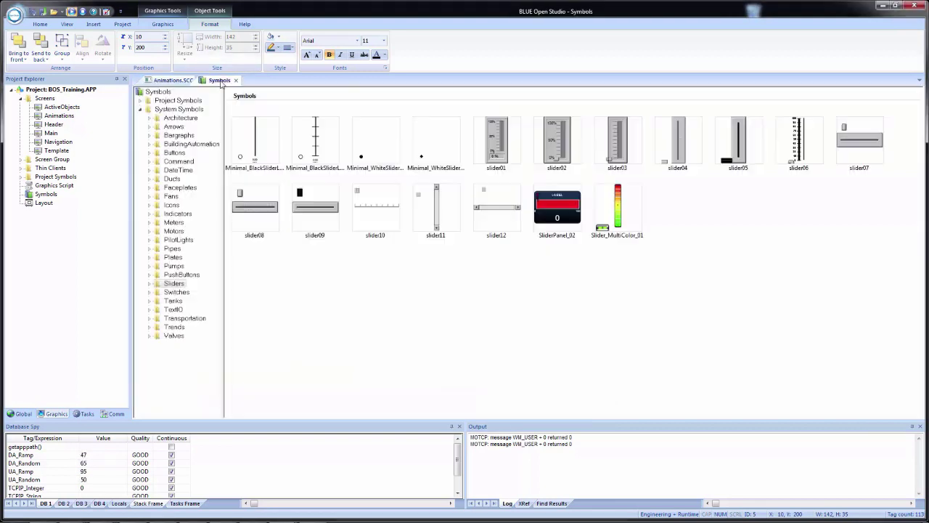
left_click(740, 148)
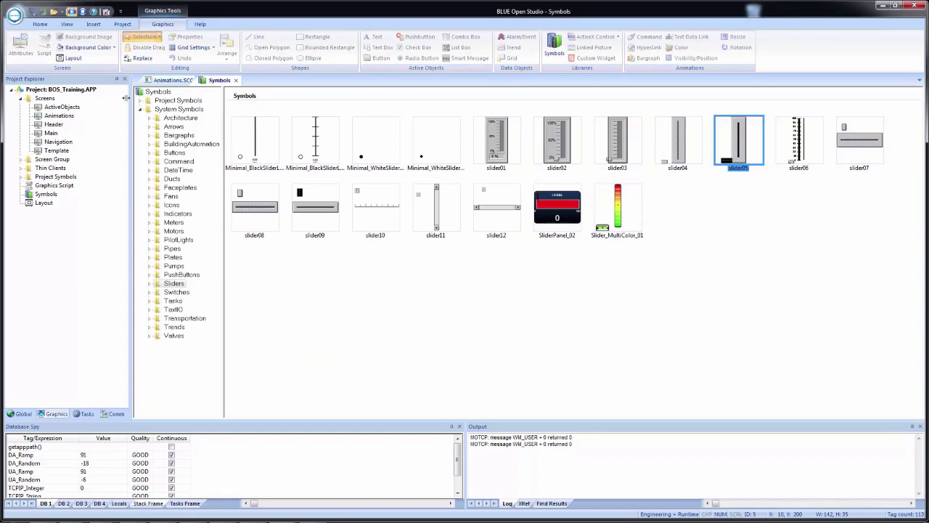
left_click(158, 81)
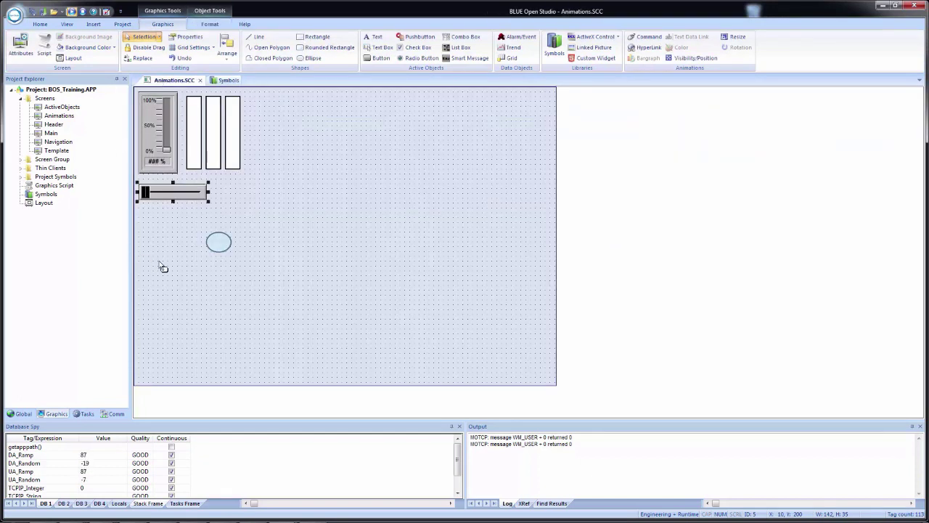
left_click(181, 286)
left_click_drag(181, 286, 151, 225)
left_click_drag(173, 194, 191, 195)
Set the vertical slider's TagName property to UpDown and close its properties.
double_click(149, 234)
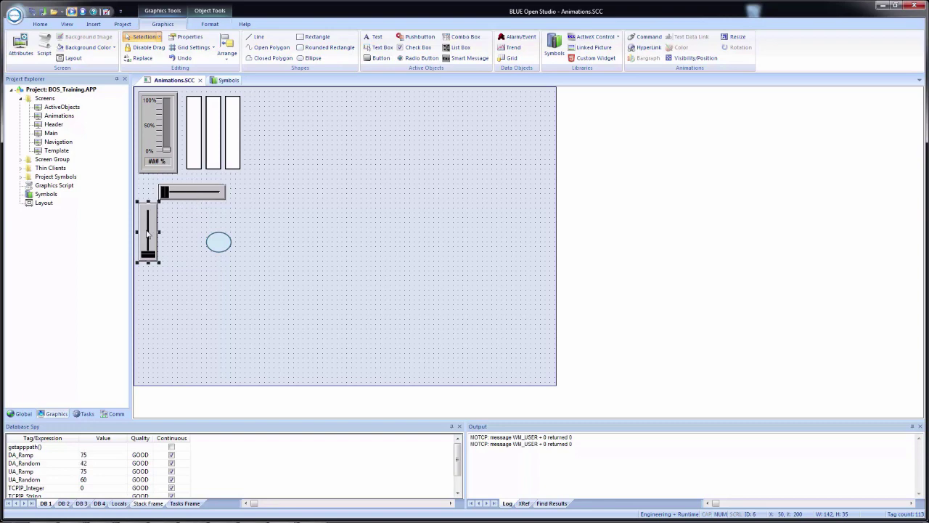
left_click(443, 266)
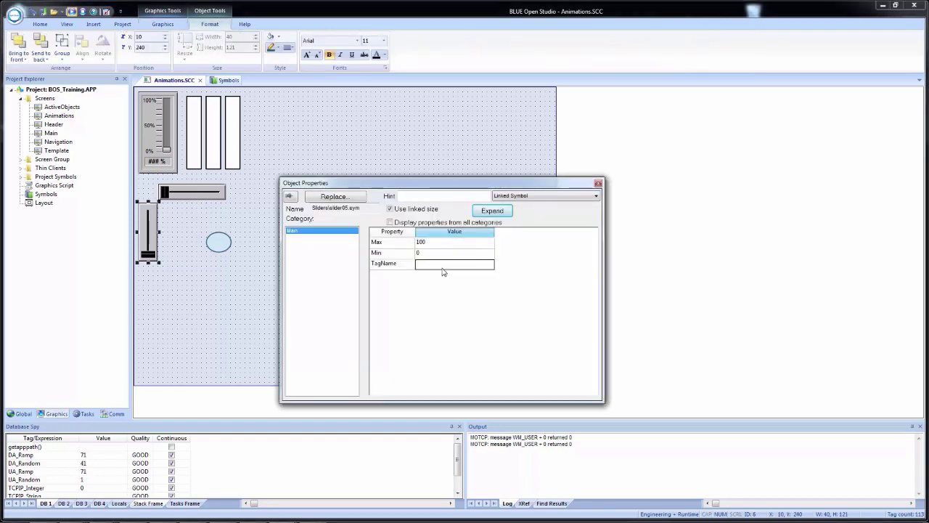
type("UpDown")
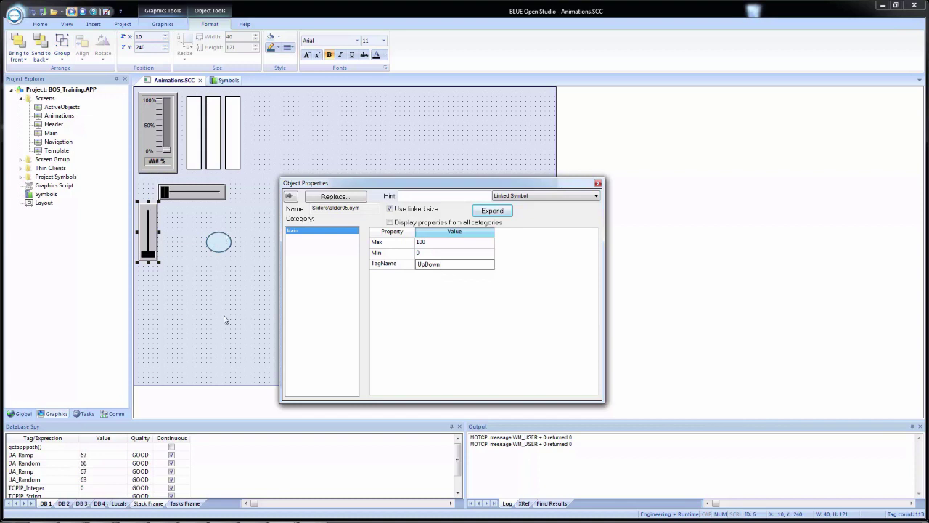
key("Return")
left_click(224, 319)
Move the ellipse to X 60, Y 320, save the screen and test both sliders in the running project.
left_click_drag(216, 245, 175, 254)
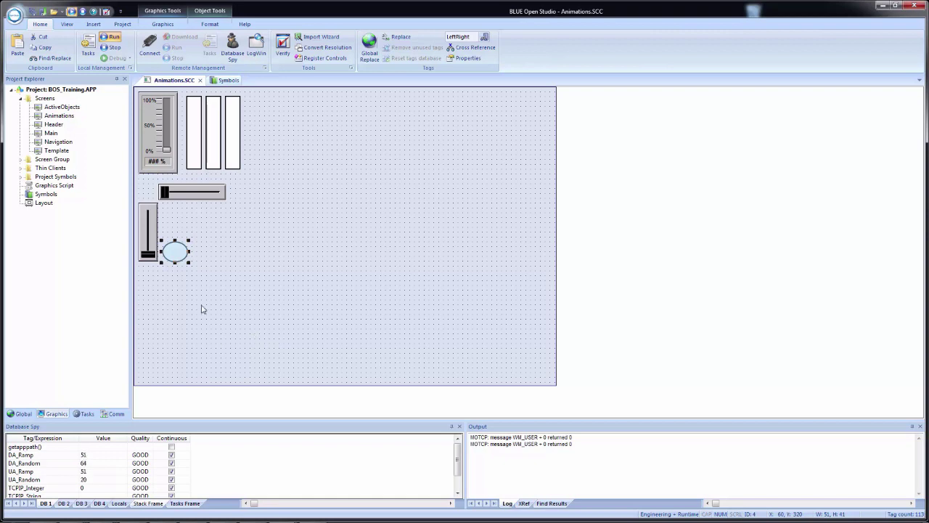
left_click(34, 15)
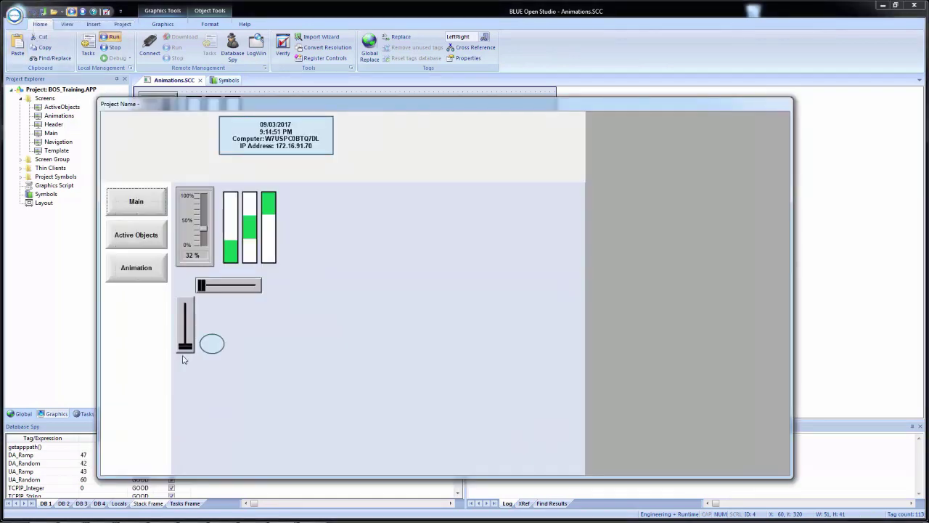
mouse_move(185, 346)
left_mouse_down()
mouse_move(186, 298)
mouse_move(174, 353)
left_mouse_up()
mouse_move(202, 285)
left_mouse_down()
mouse_move(256, 285)
mouse_move(202, 286)
left_mouse_up()
mouse_move(181, 347)
left_mouse_down()
mouse_move(185, 304)
mouse_move(182, 350)
left_mouse_up()
key("alt+F4")
Enable Slider/Gestures on the ellipse's position animation, save, and test moving the ellipse itself in the running project.
double_click(175, 252)
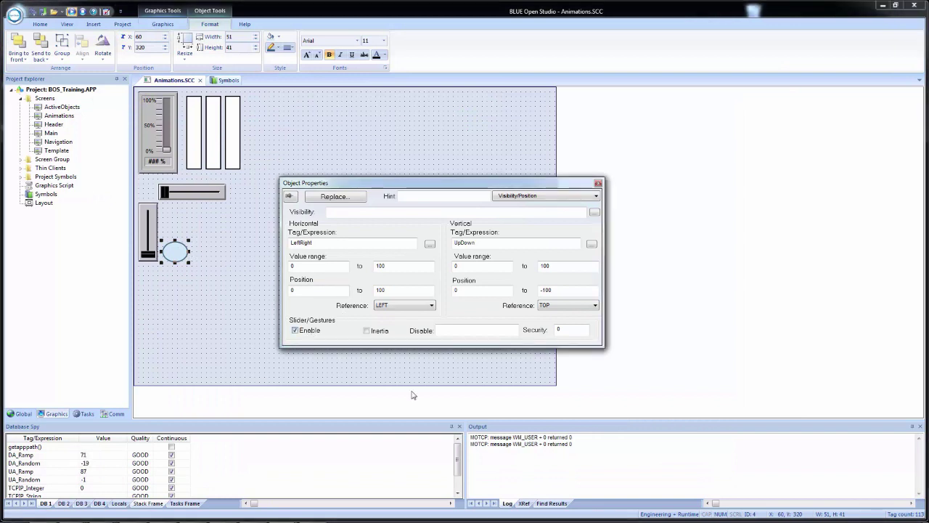
left_click(41, 9)
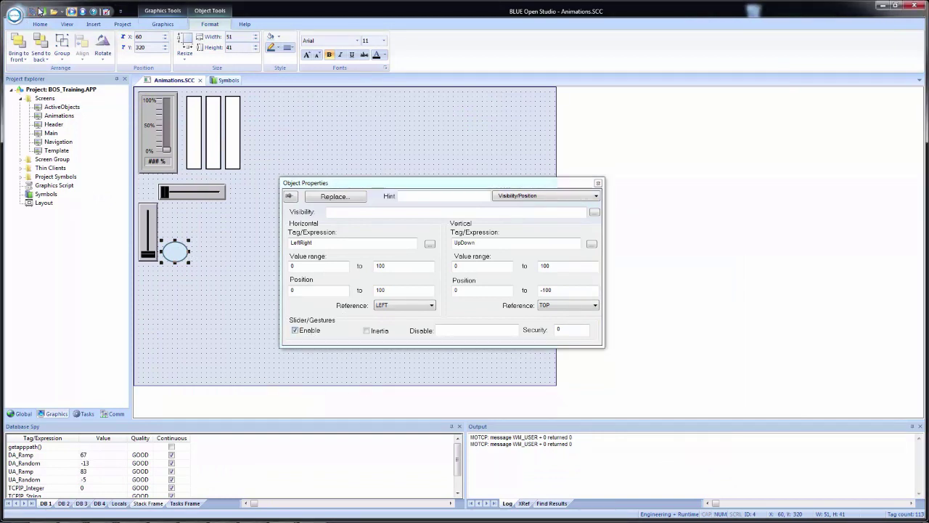
left_click_drag(213, 344, 259, 339)
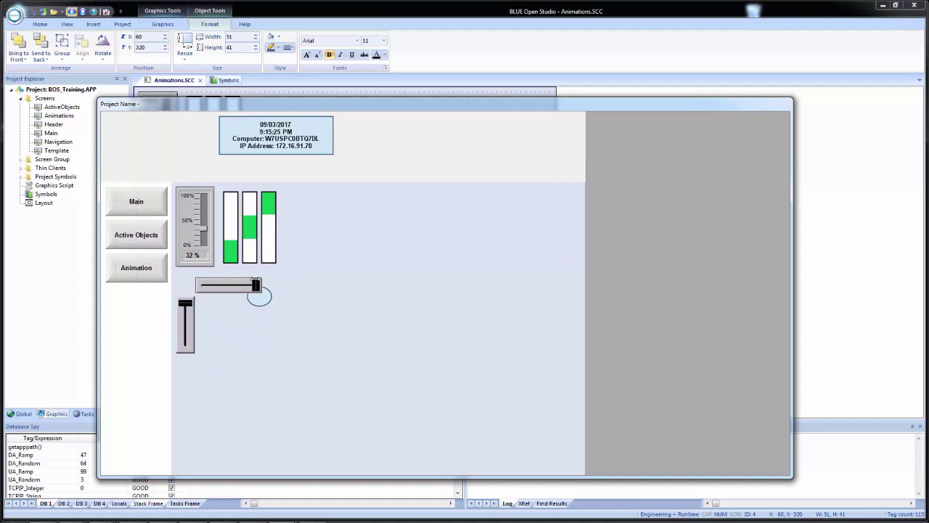
left_click_drag(258, 296, 224, 331)
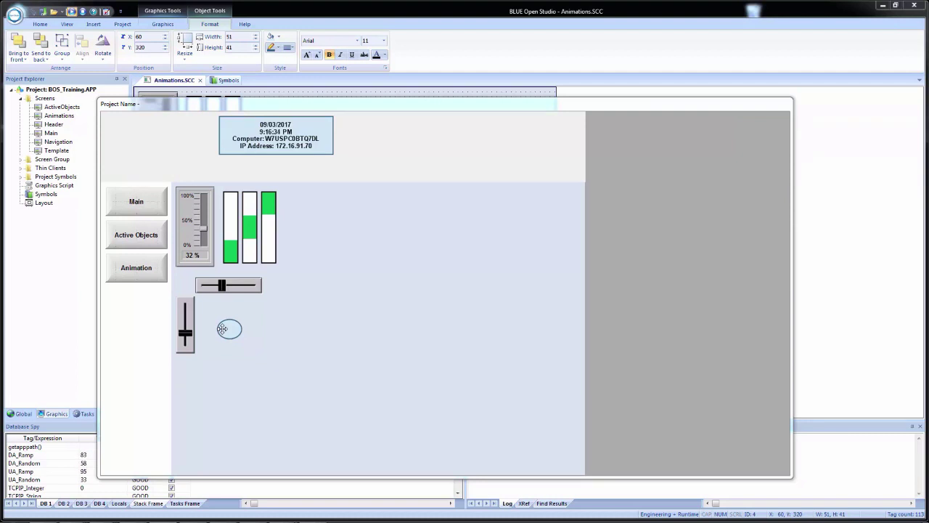
left_click(853, 249)
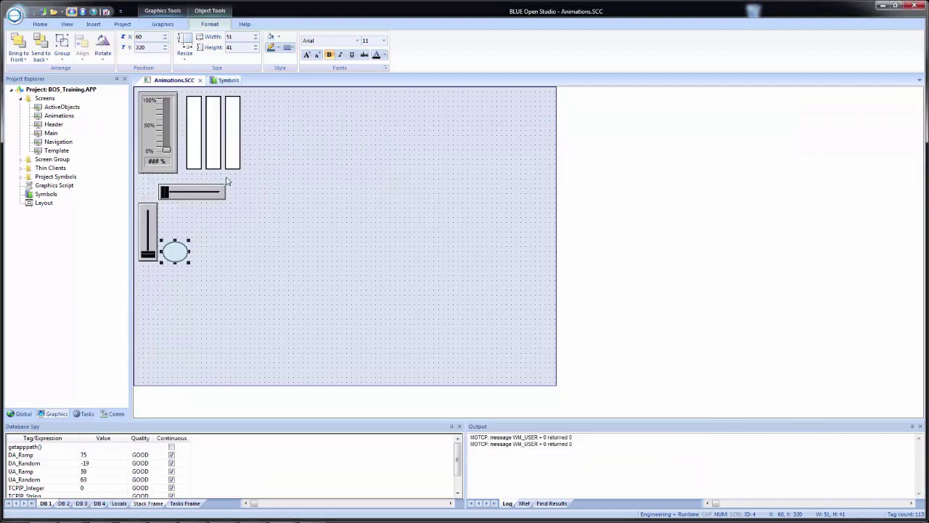
Draw a rectangle about 51 wide and 41 high at X 70, Y 460, below the ellipse.
left_click(161, 24)
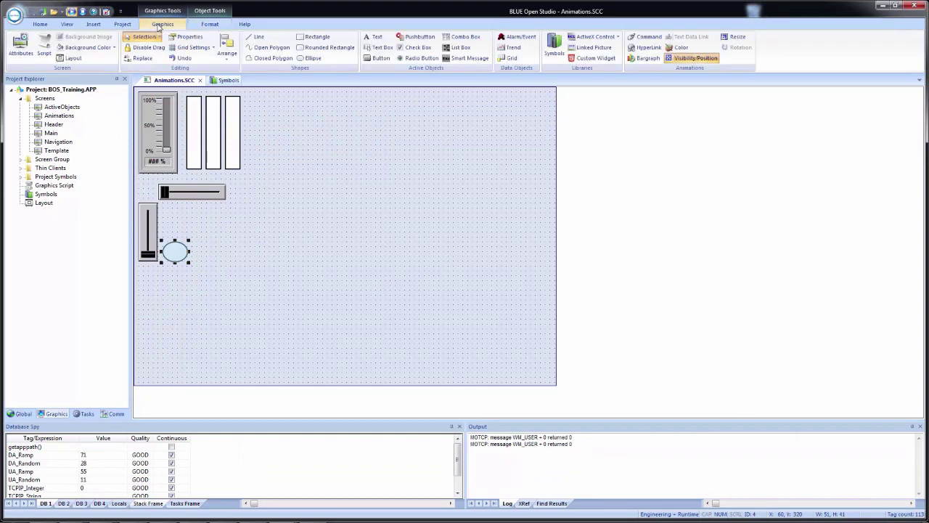
left_click(312, 58)
left_click(314, 36)
left_click_drag(167, 310, 197, 333)
key("Escape")
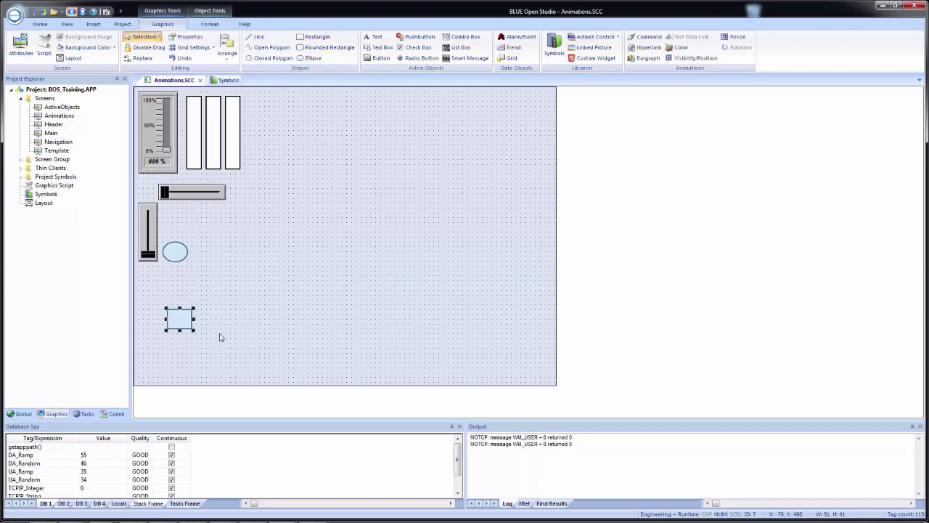
Add a Resize animation to the rectangle, with TOP as the height reference and LEFT as the width reference.
double_click(180, 322)
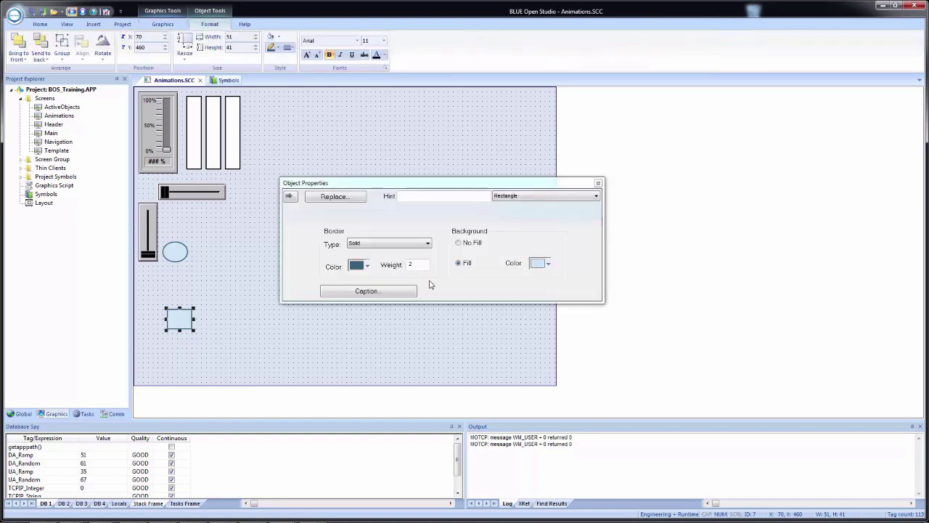
left_click(162, 24)
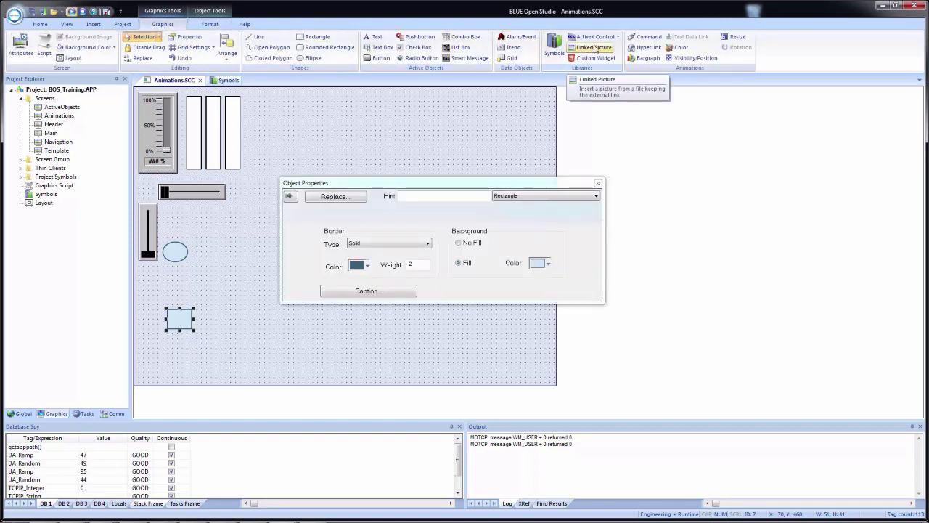
left_click(734, 36)
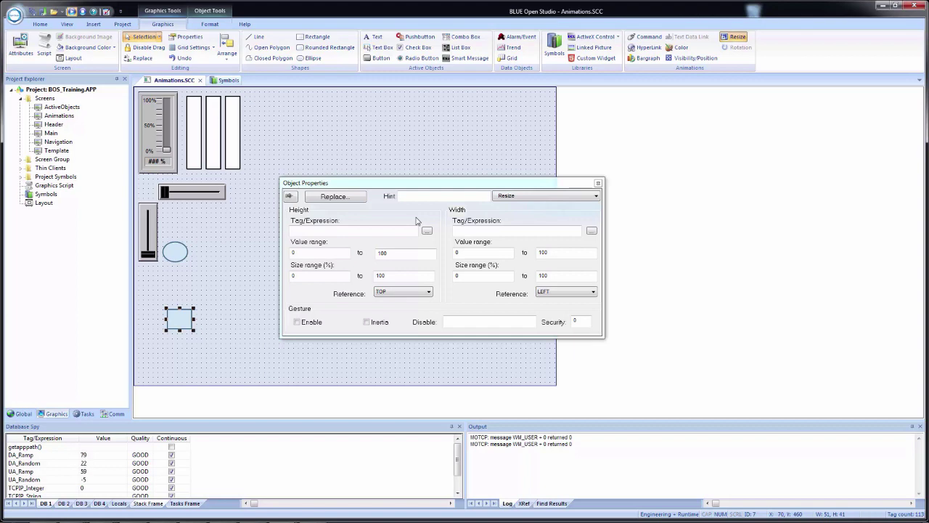
left_click(412, 292)
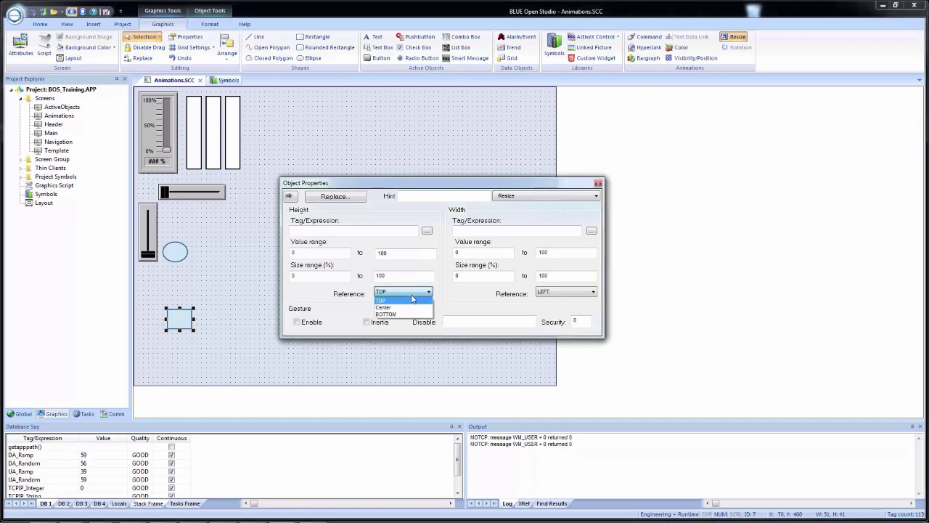
left_click(412, 299)
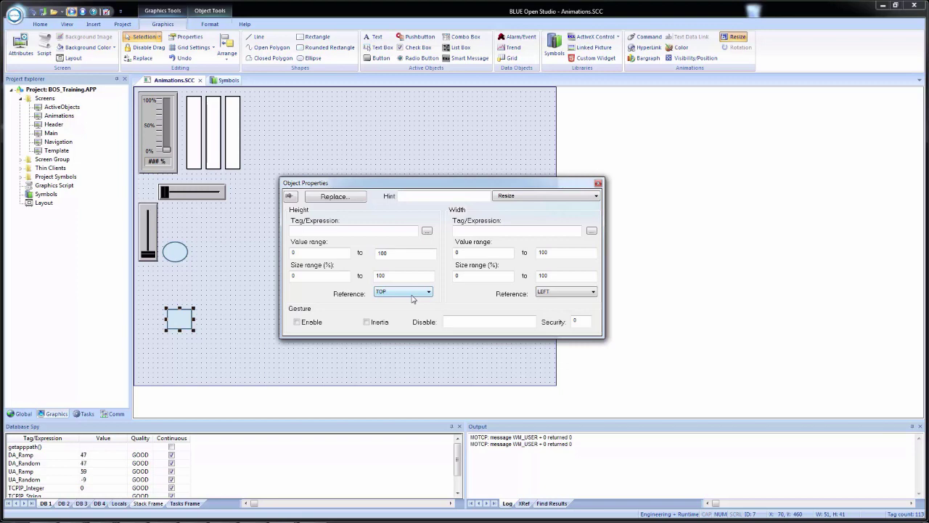
left_click(578, 293)
left_click(577, 293)
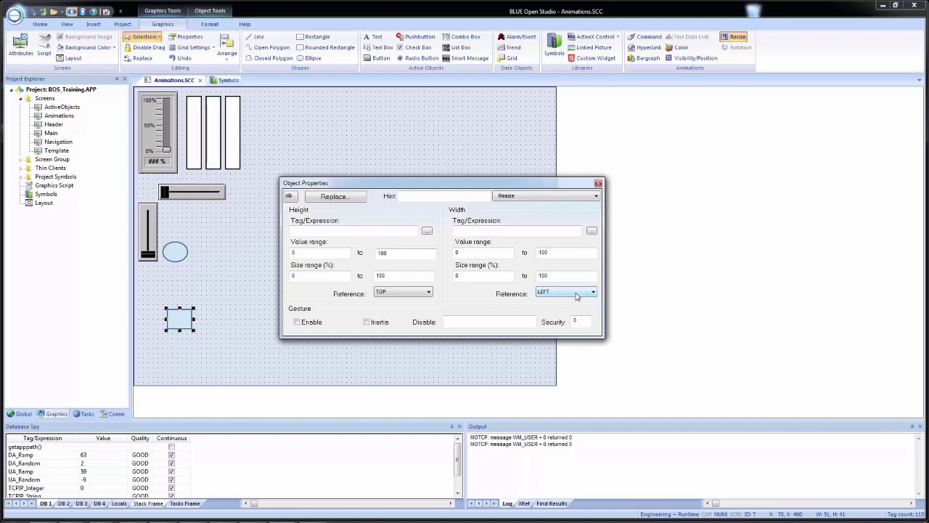
Assign the tag Height to the rectangle's height resizing, creating it as an Integer tag with Local scope.
left_click(390, 229)
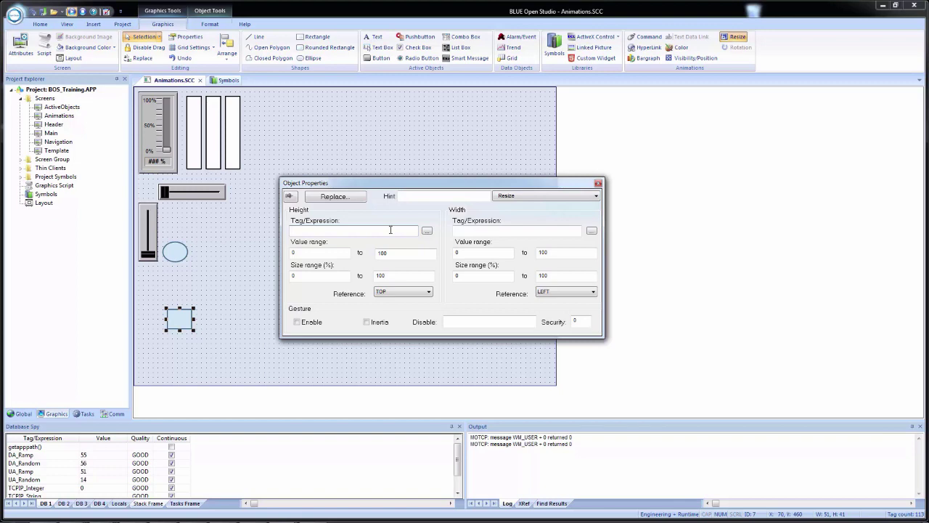
type("Height")
left_click(414, 198)
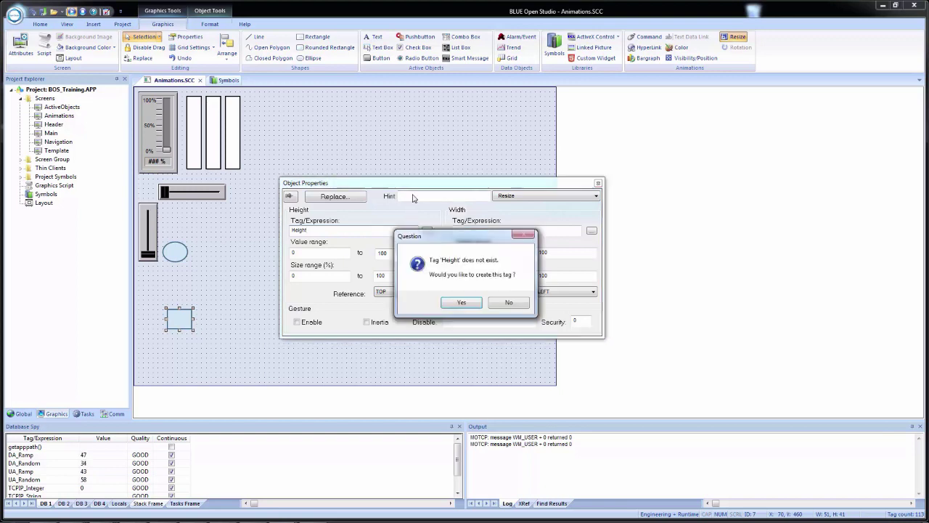
left_click(460, 302)
left_click(429, 285)
left_click(426, 294)
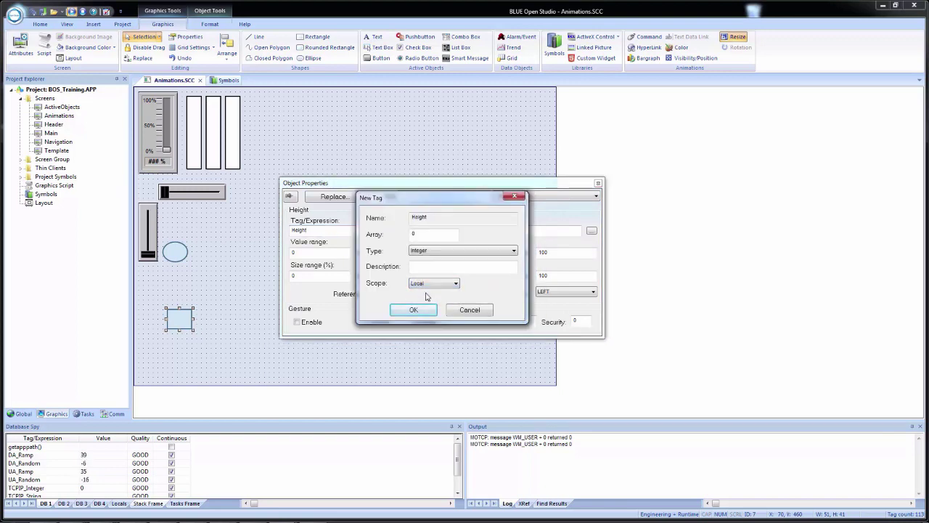
left_click(414, 310)
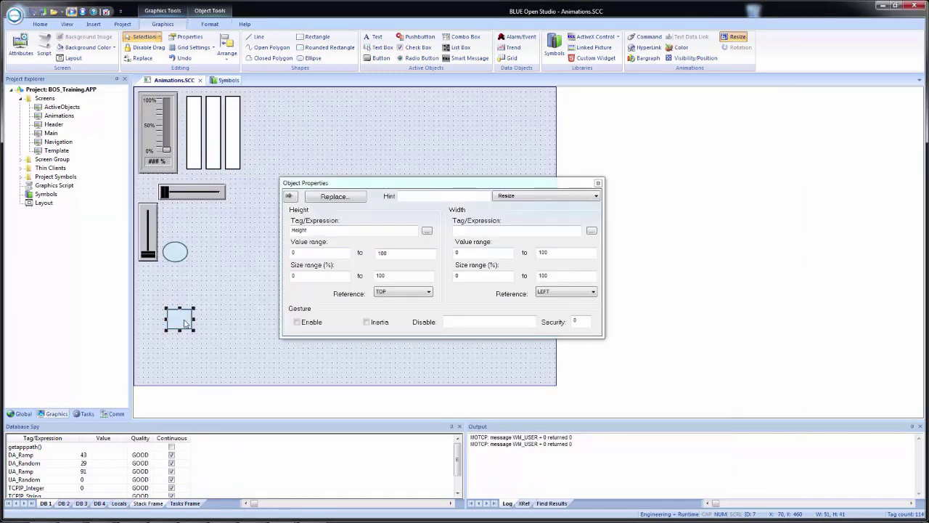
Assign the tag Width to the rectangle's width resizing, creating it as an Integer tag with Local scope.
left_click(476, 231)
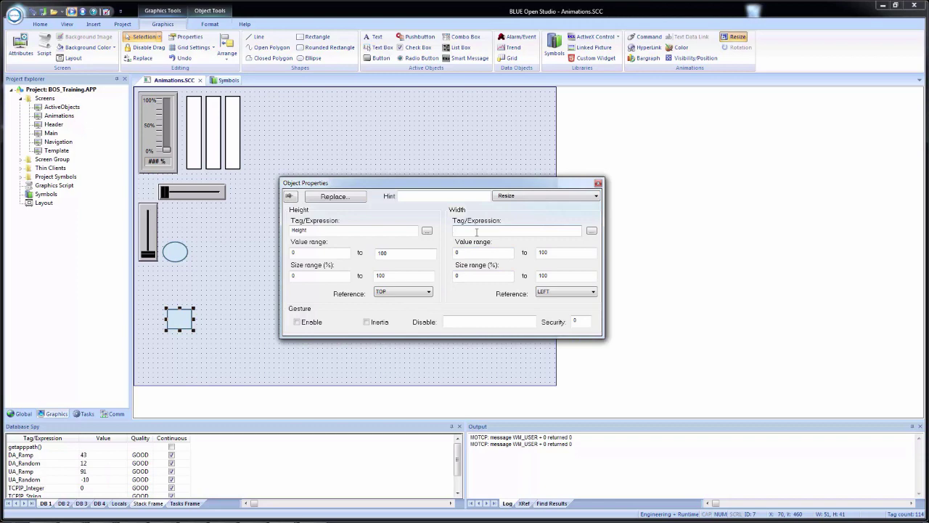
type("Width")
left_click(451, 198)
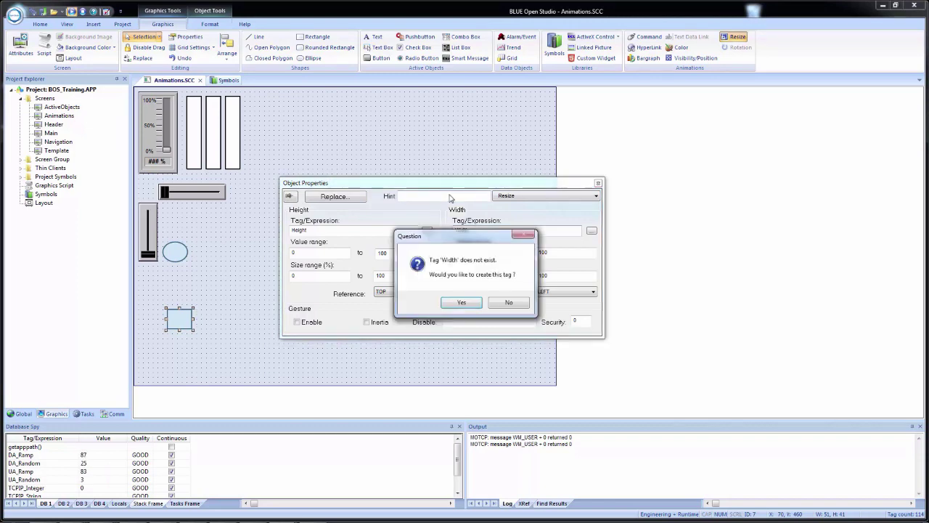
left_click(461, 303)
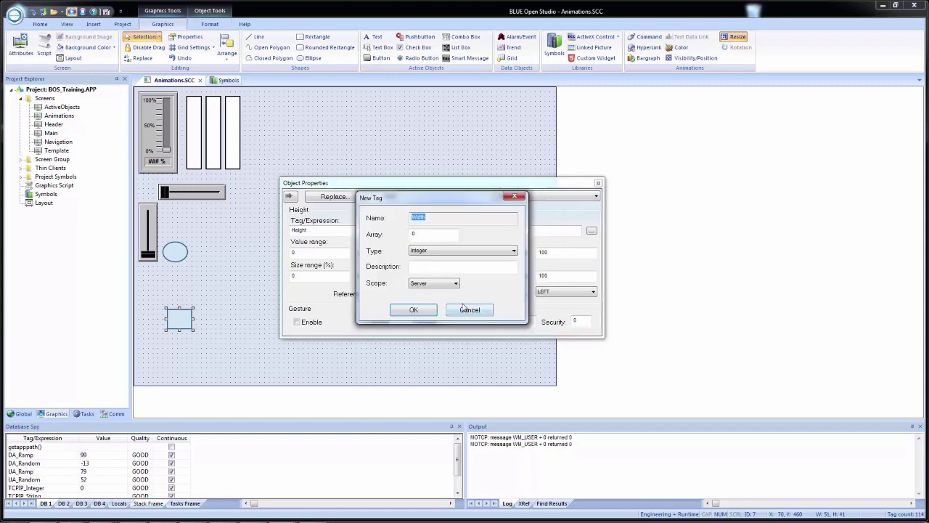
left_click(437, 283)
left_click(428, 300)
left_click(412, 310)
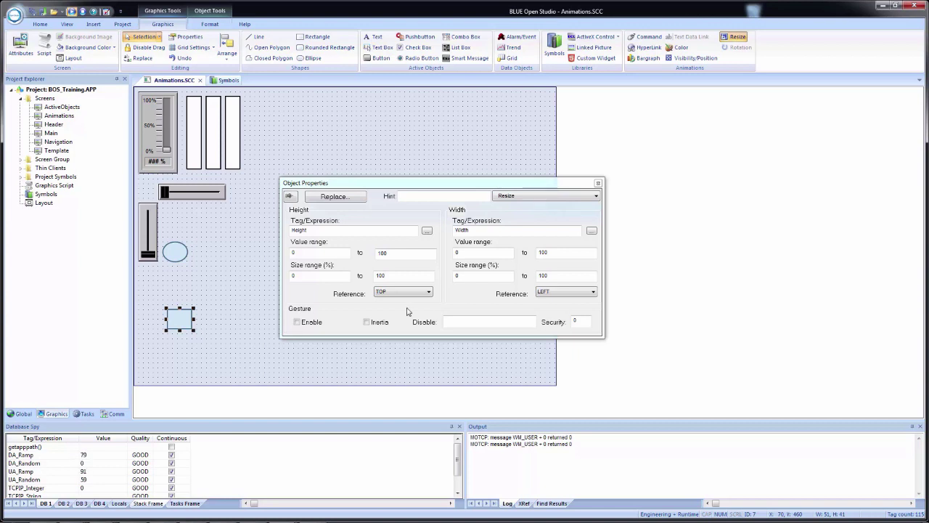
Set the size range of both height and width to 100 to 300 percent and close the rectangle's properties.
double_click(319, 277)
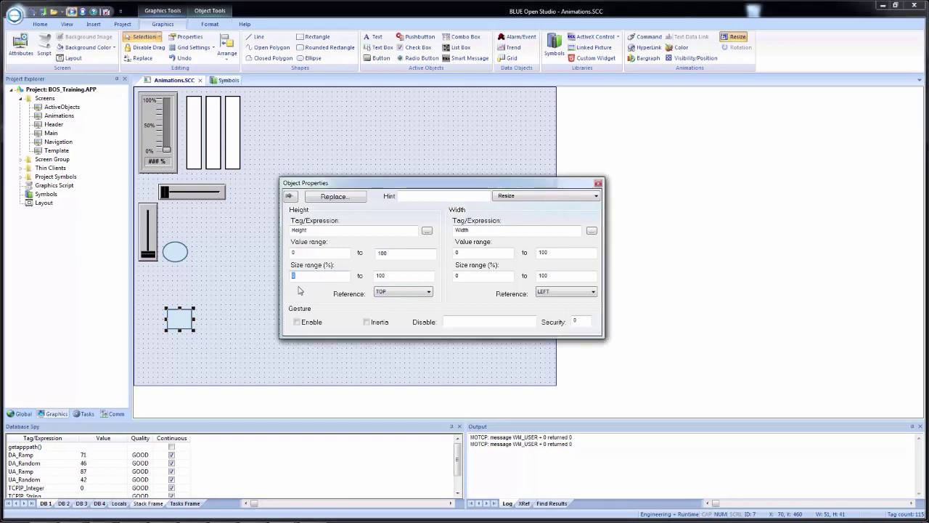
type("100")
left_click(385, 276)
double_click(390, 274)
type("3")
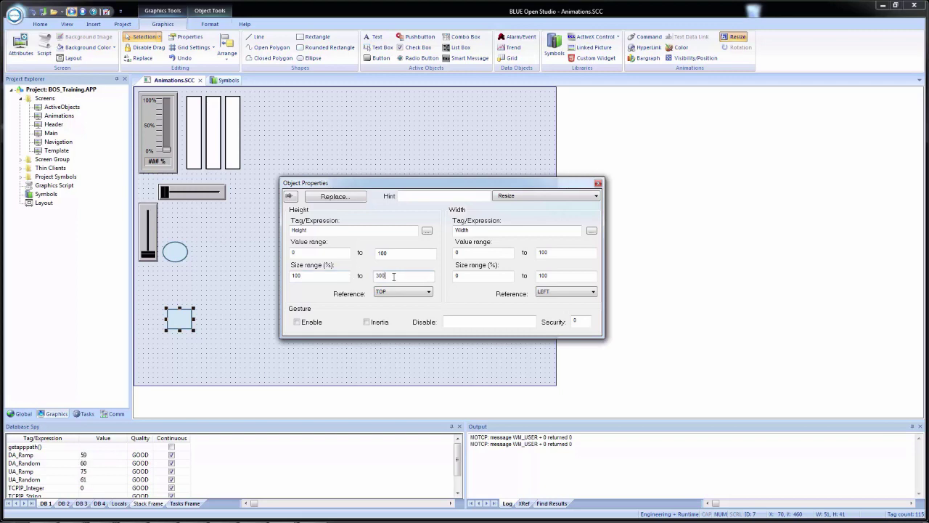
double_click(472, 276)
type("100")
key("Tab")
type("3")
left_click(290, 129)
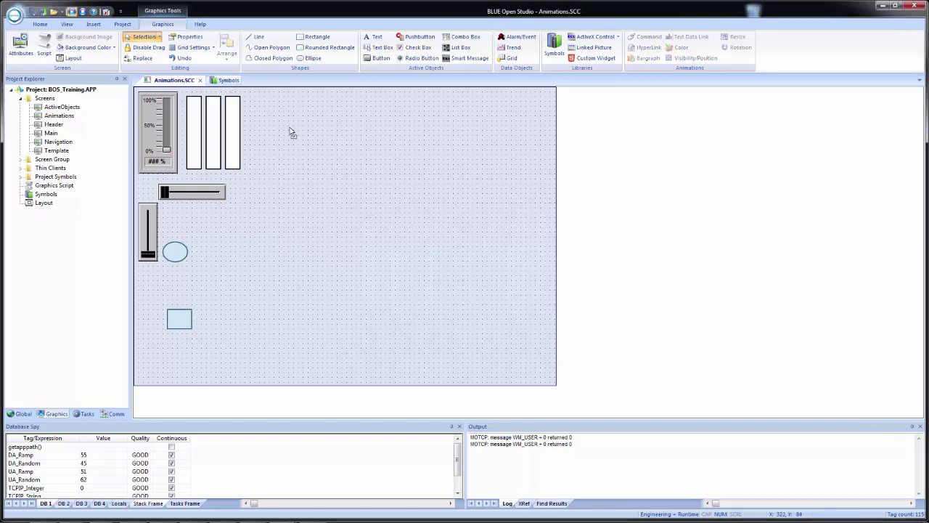
Place a horizontal slider09 symbol at X 50, Y 390, above the rectangle, and set its TagName to Width.
left_click(222, 81)
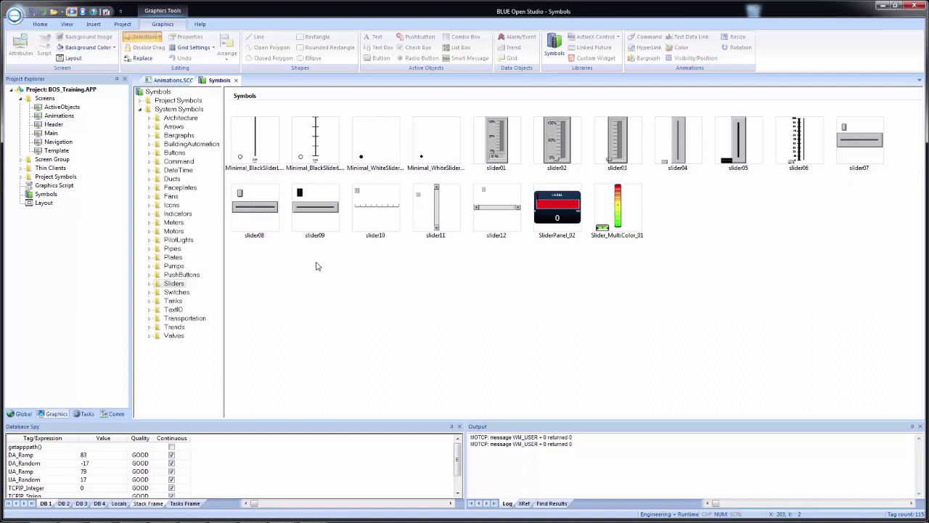
left_click_drag(317, 211, 190, 285)
double_click(190, 285)
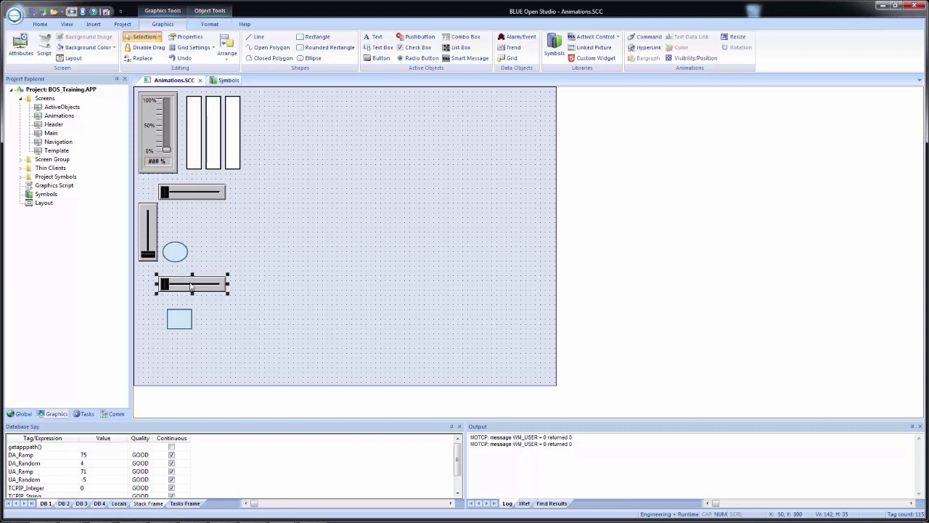
left_click(426, 264)
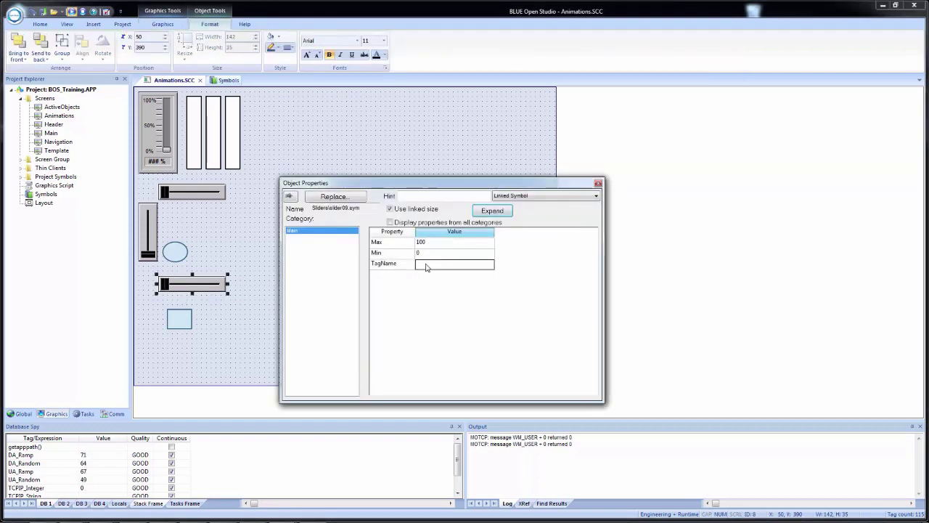
type("Width")
left_click(247, 331)
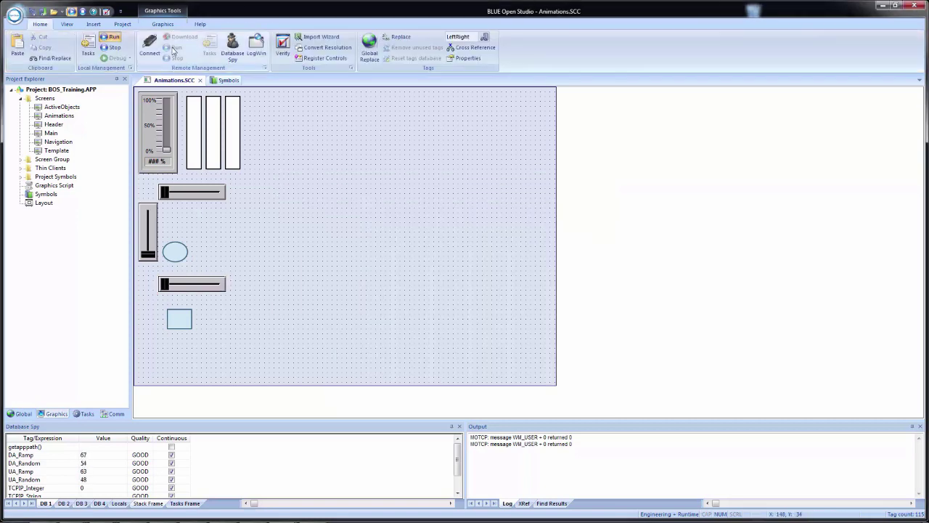
Place a vertical slider05 symbol at X 10, Y 430, beside the rectangle, and set its TagName to Height.
left_click(225, 82)
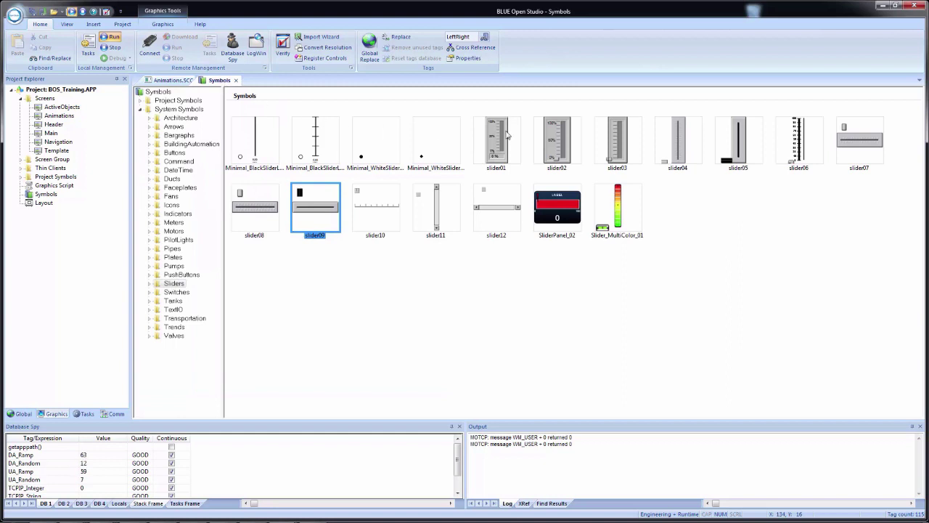
left_click(171, 80)
left_click_drag(172, 189, 145, 312)
double_click(147, 319)
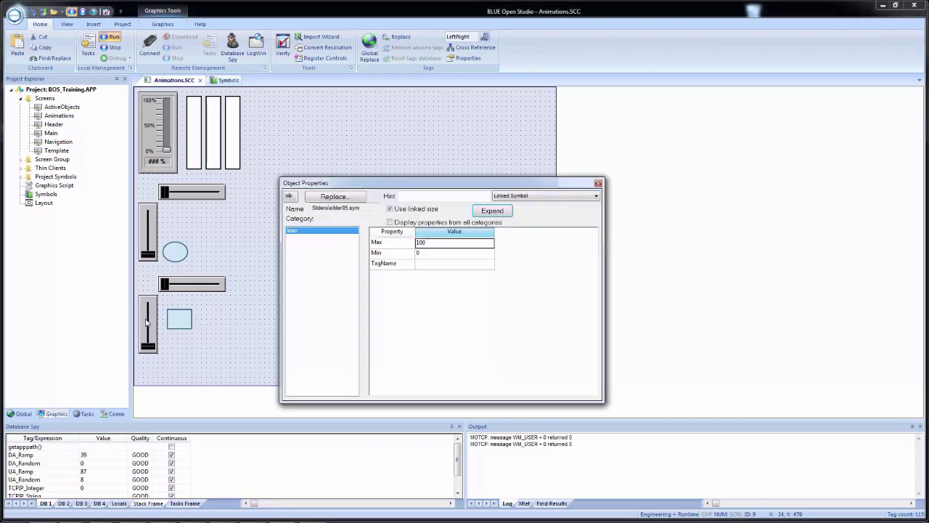
left_click(428, 266)
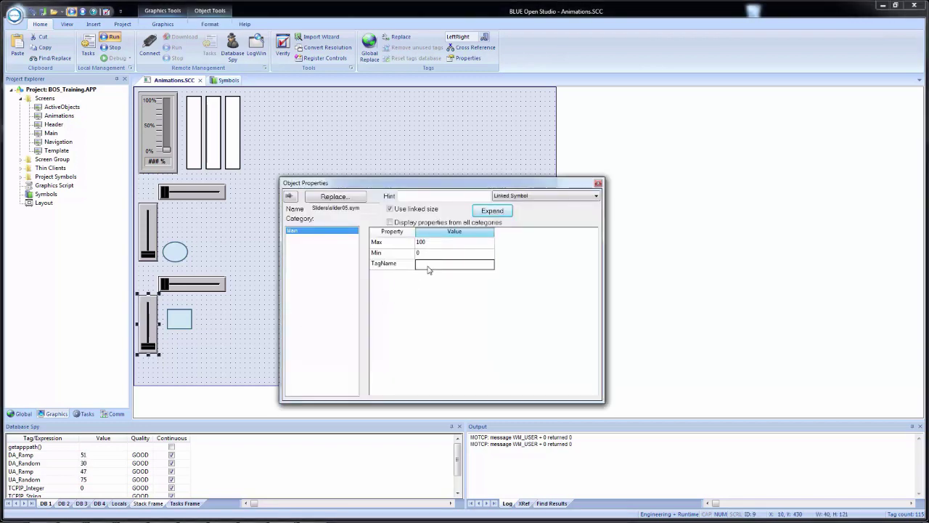
type("Height")
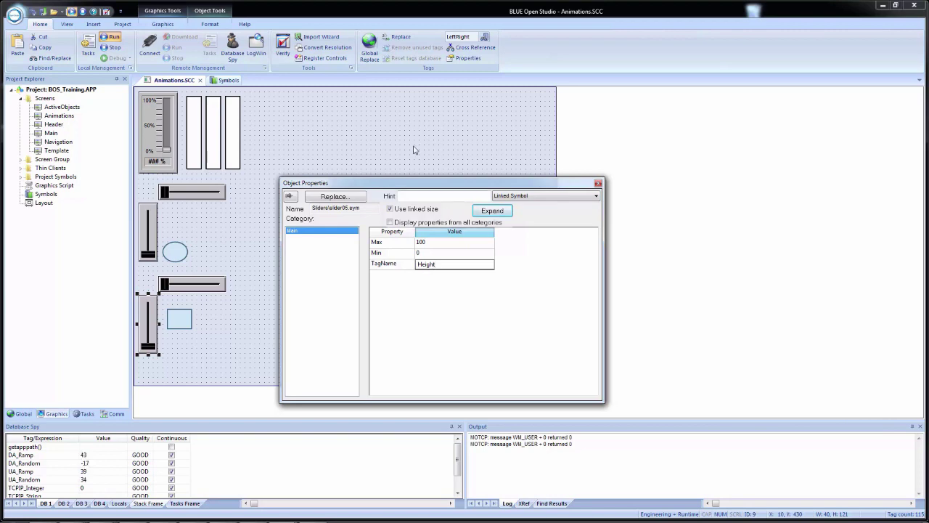
left_click(410, 149)
Move the rectangle to X 60, Y 430, between the two new sliders, and save the screen.
left_click_drag(179, 323, 172, 310)
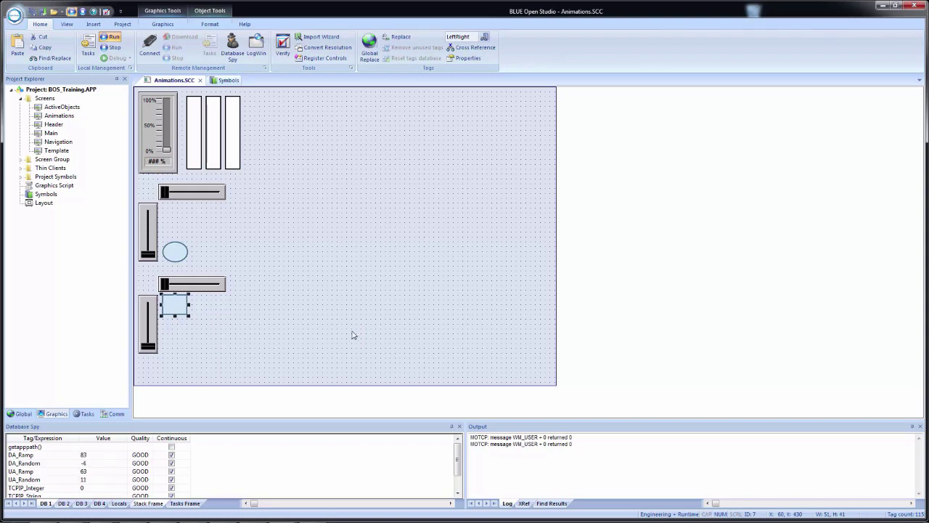
left_click(355, 336)
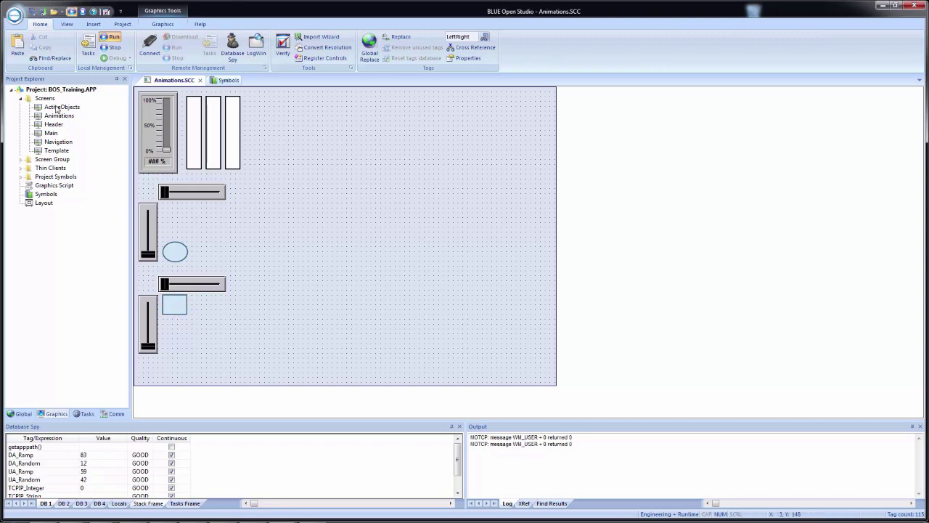
left_click(33, 12)
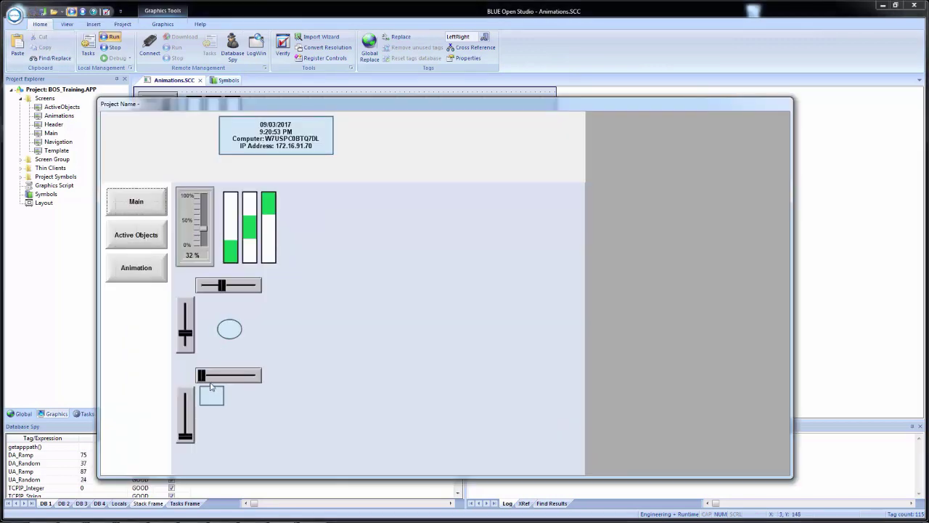
Test resizing the rectangle with its sliders in the running project, reset the width slider and return to the editor.
left_click_drag(201, 375, 249, 395)
mouse_move(186, 436)
left_mouse_down()
mouse_move(185, 392)
mouse_move(186, 437)
left_mouse_up()
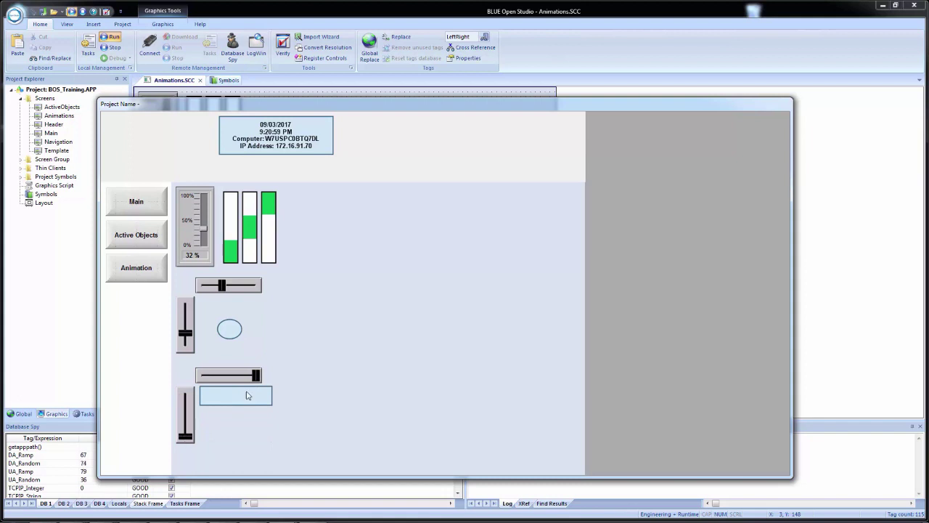
left_click_drag(256, 375, 205, 375)
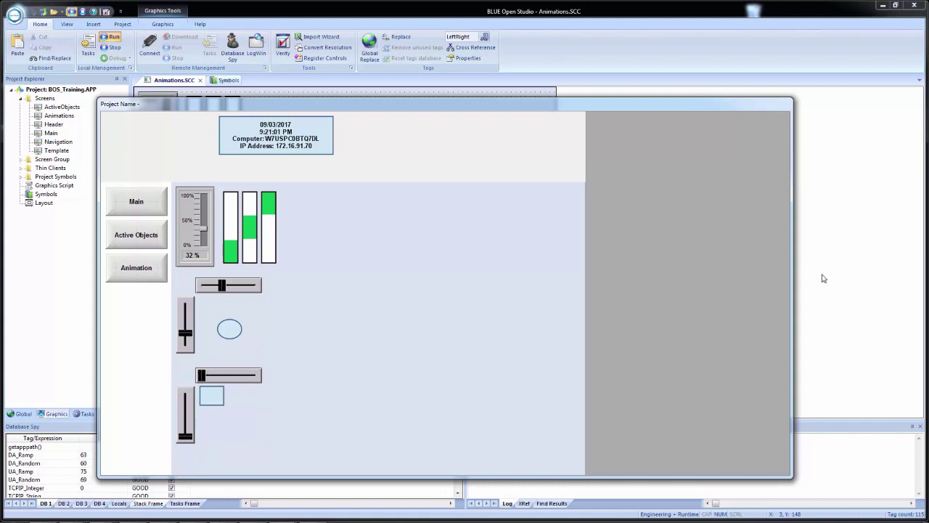
key("alt+F4")
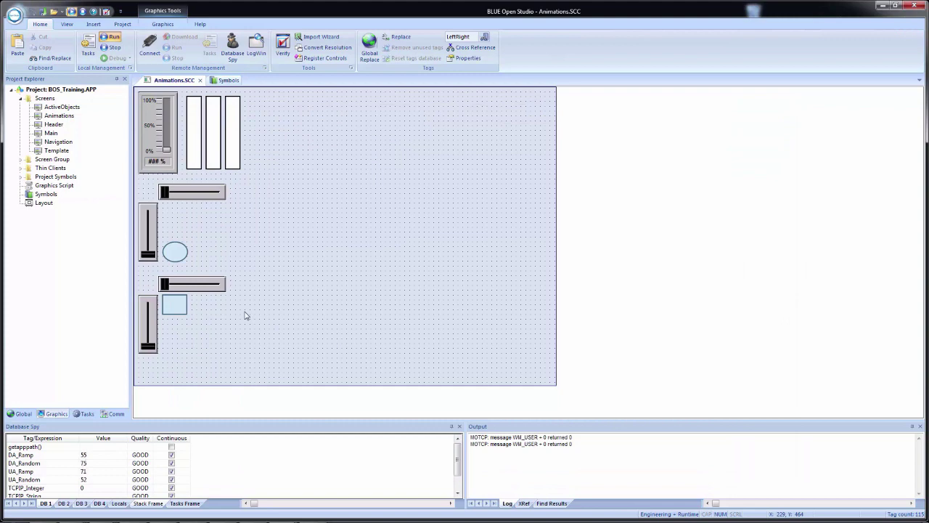
Set both the height and width references of the rectangle's Resize animation to Center.
double_click(178, 306)
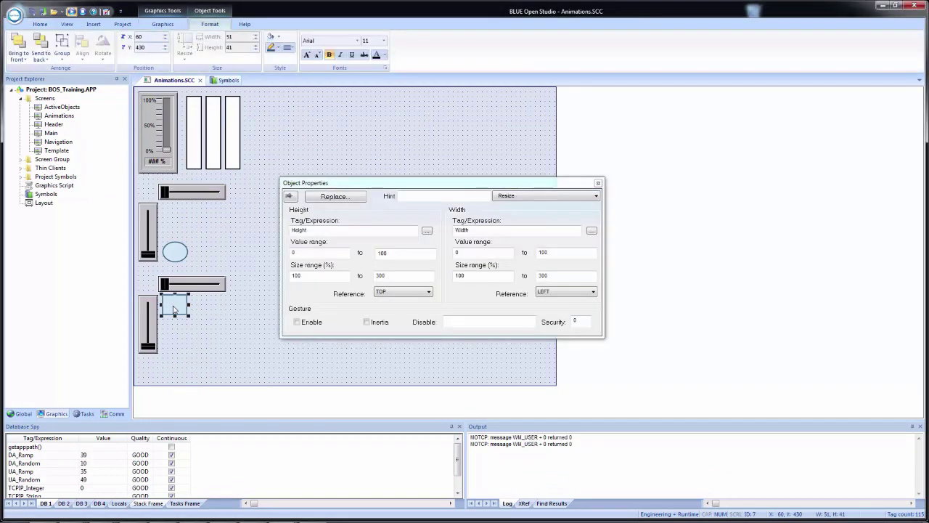
left_click(403, 291)
left_click(396, 306)
left_click(556, 292)
left_click(552, 306)
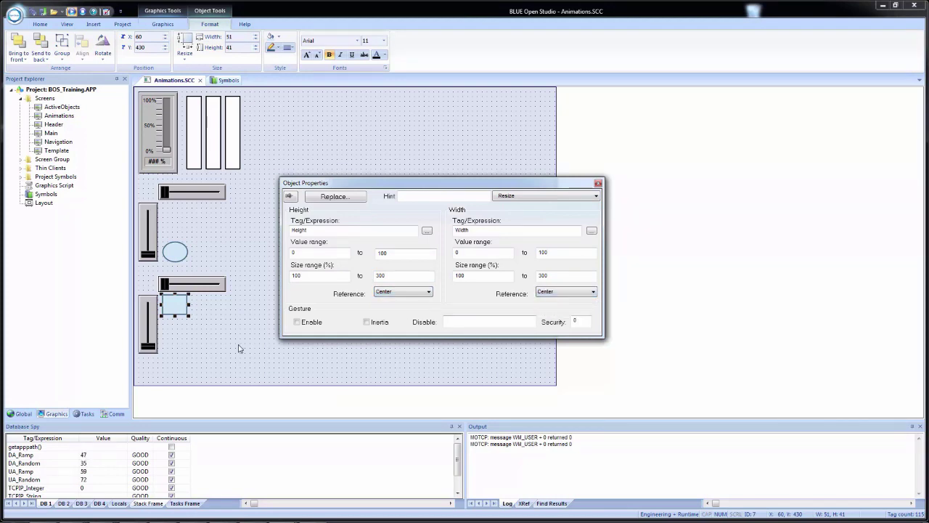
Move the rectangle to X 120, Y 470, clear of the width and height sliders, and save the screen.
left_click_drag(175, 315, 222, 335)
left_click(32, 11)
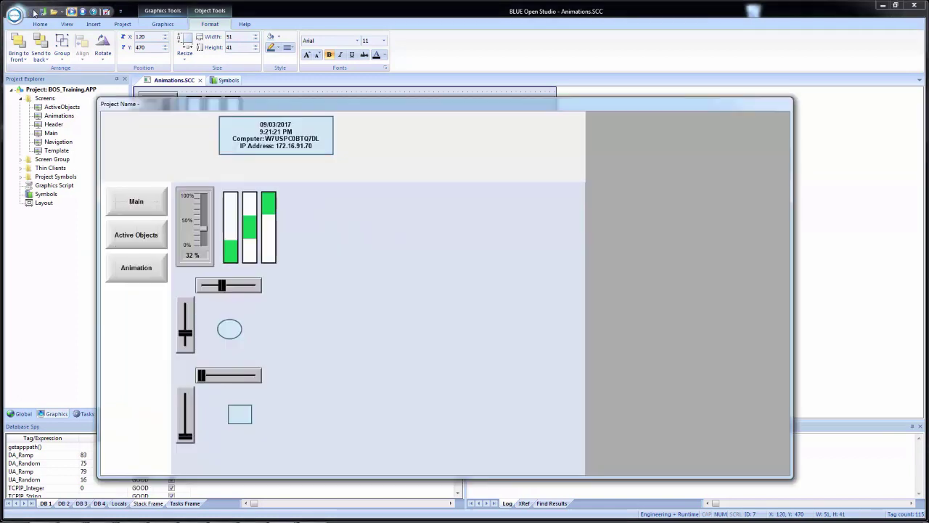
Test the centered resizing with the width and height sliders in the running project, reset both sliders and return to the editor.
left_click_drag(201, 374, 256, 376)
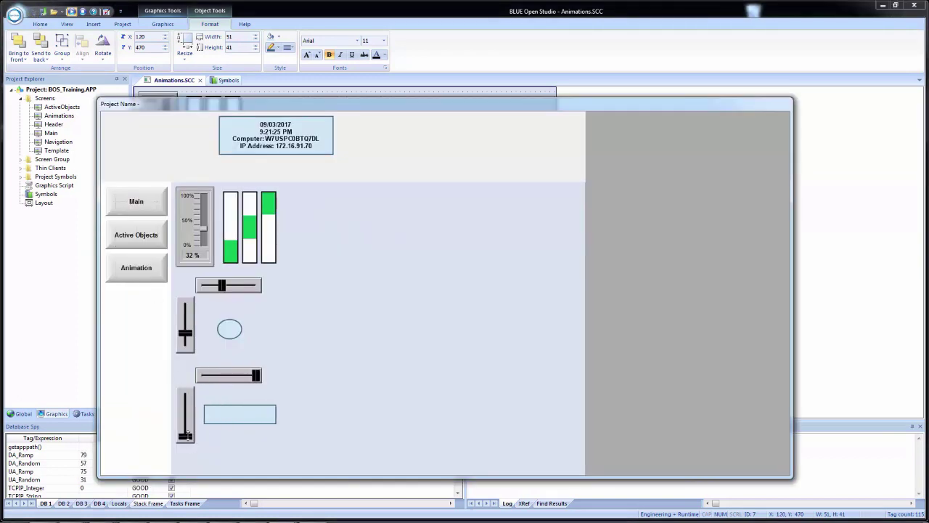
left_click_drag(186, 435, 187, 390)
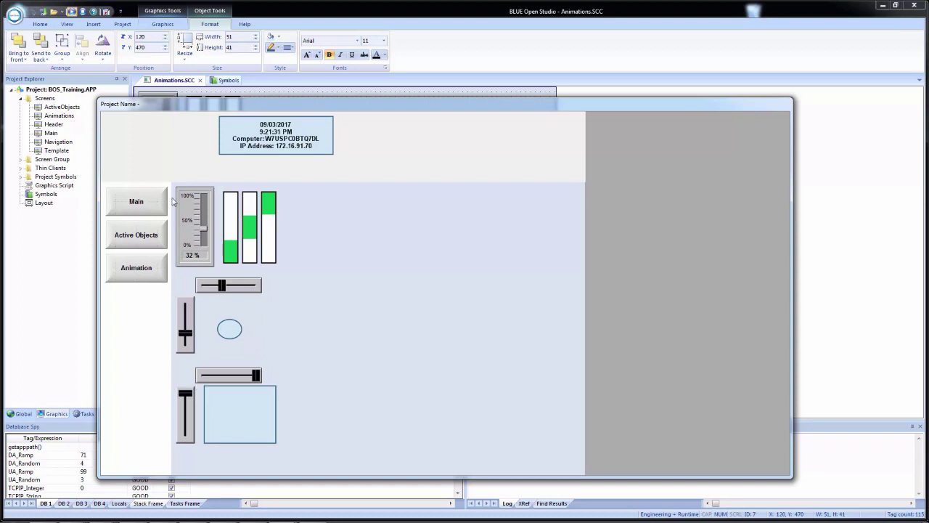
left_click_drag(184, 392, 208, 438)
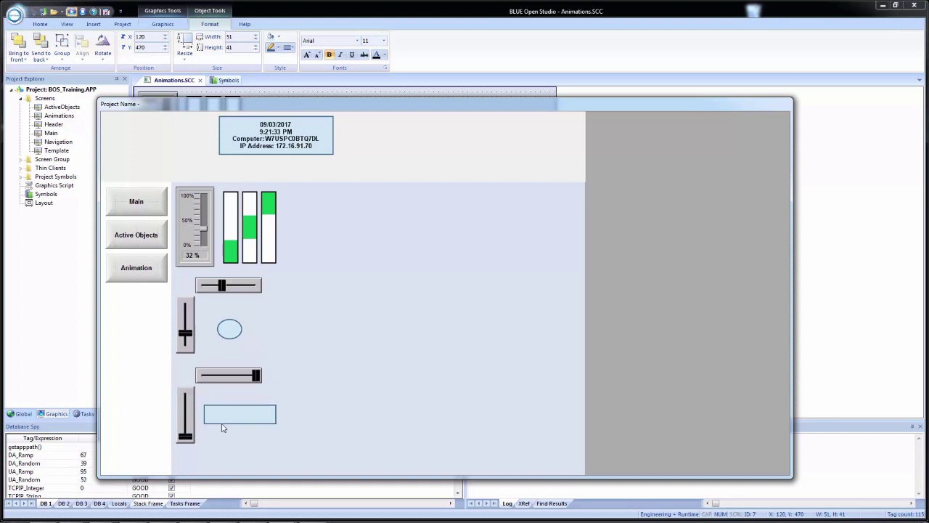
left_click_drag(255, 375, 184, 375)
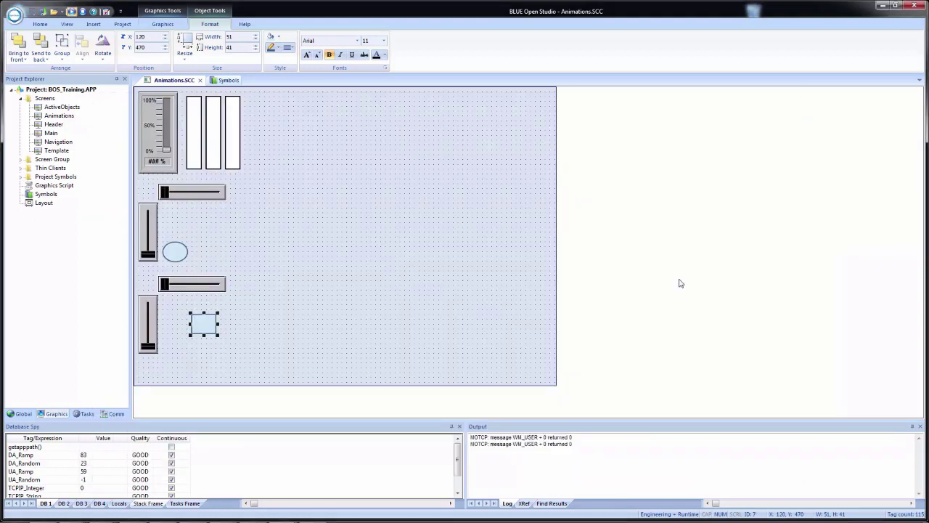
left_click(837, 251)
Move the rectangle to X 140, Y 430 and set its Resize references to TOP for height and LEFT for width.
left_click_drag(206, 330, 221, 312)
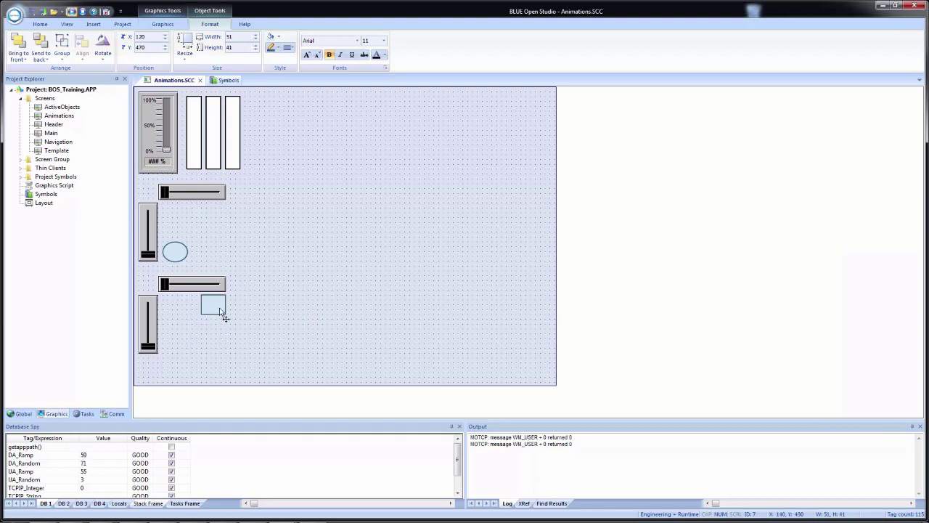
double_click(214, 309)
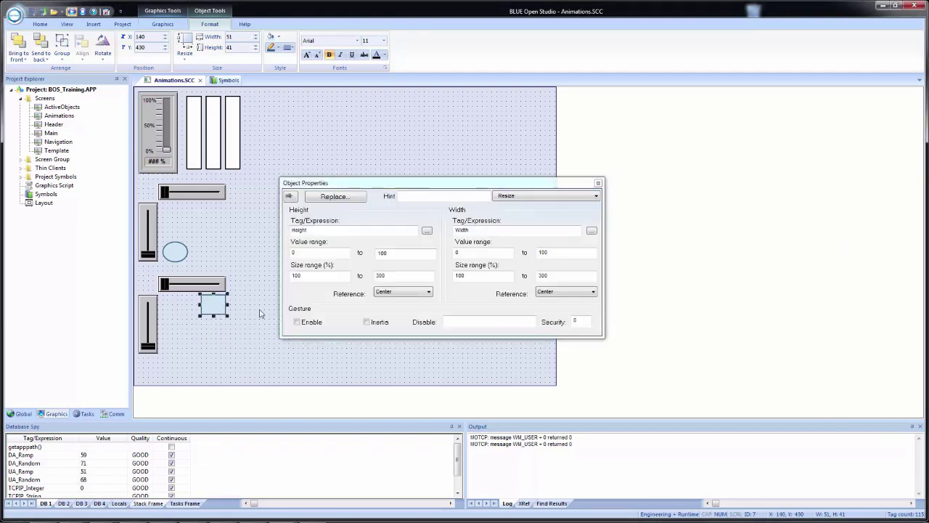
left_click(387, 292)
left_click(402, 307)
left_click(580, 292)
left_click(577, 300)
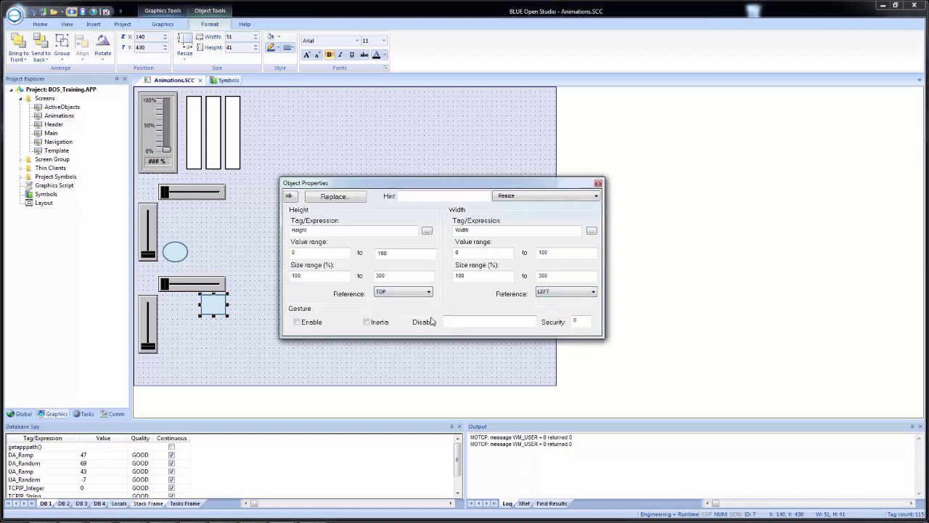
Start the rectangle's width size range at -300% and set its height size range to 0 to 100%.
double_click(473, 275)
type("-300")
double_click(313, 275)
type("0")
left_click(376, 276)
double_click(369, 276)
type("100")
left_click(400, 128)
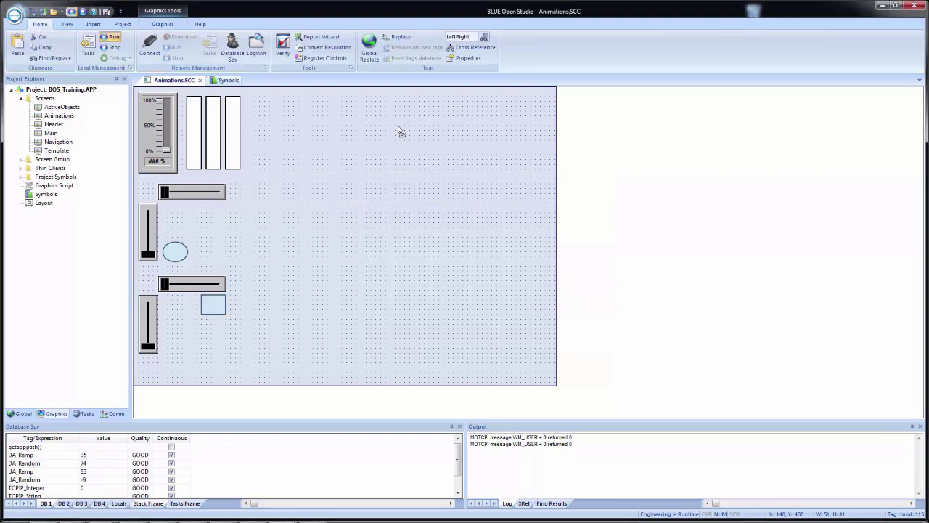
Save the screen and test the rectangle's new size ranges in the running project, raising the height slider to maximum.
left_click(35, 13)
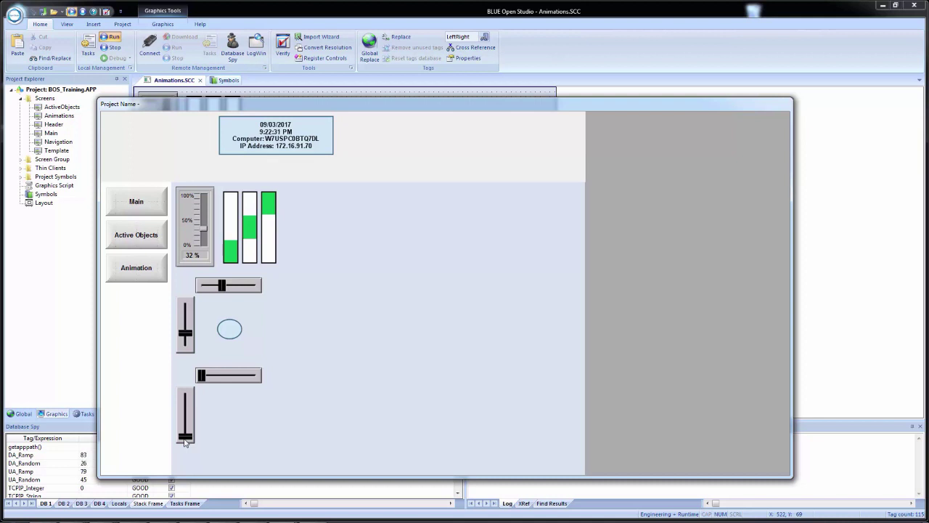
left_click_drag(184, 440, 190, 376)
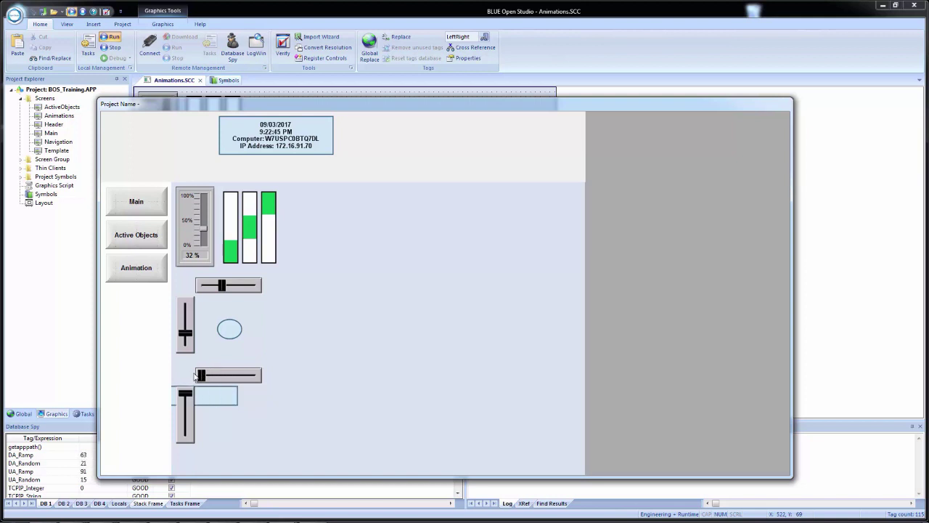
Move the lower horizontal slider in the running project to test the rectangle's resize animation, and close the runtime window.
left_click_drag(196, 375, 247, 375)
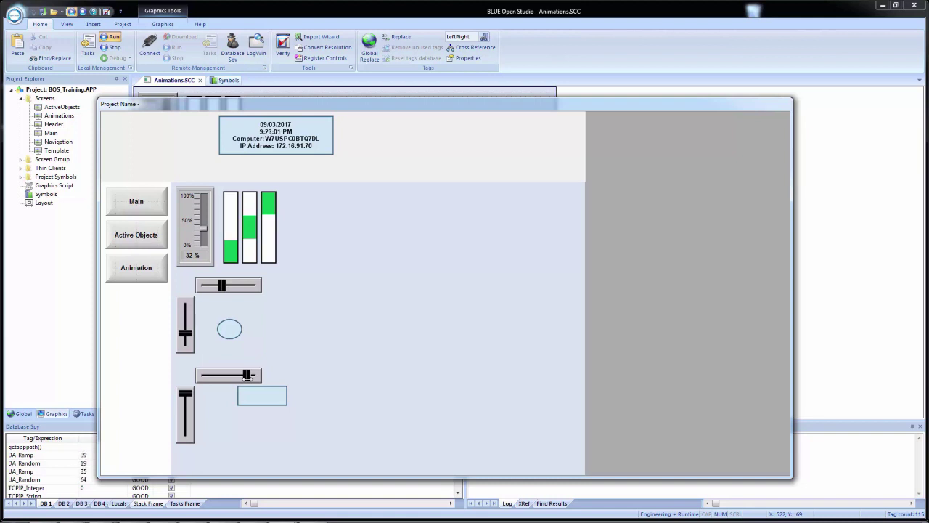
left_click_drag(246, 375, 217, 376)
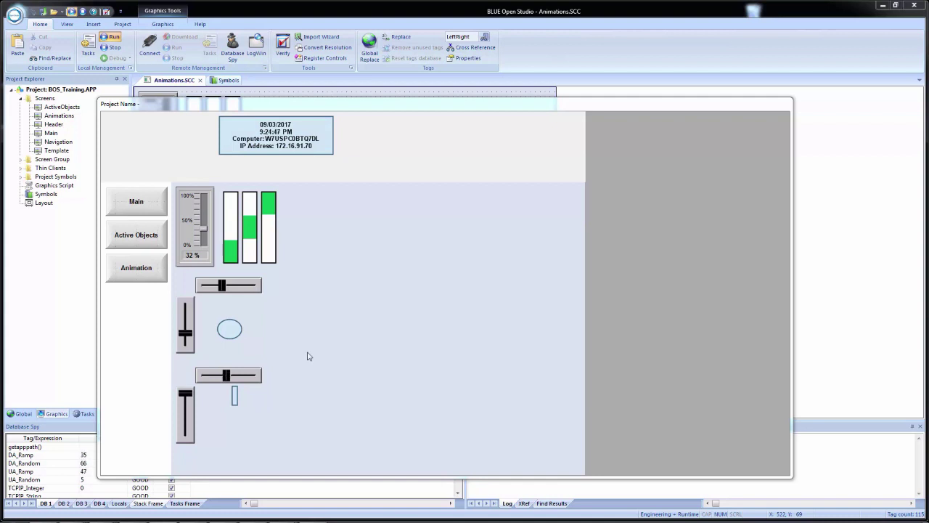
key("alt+F4")
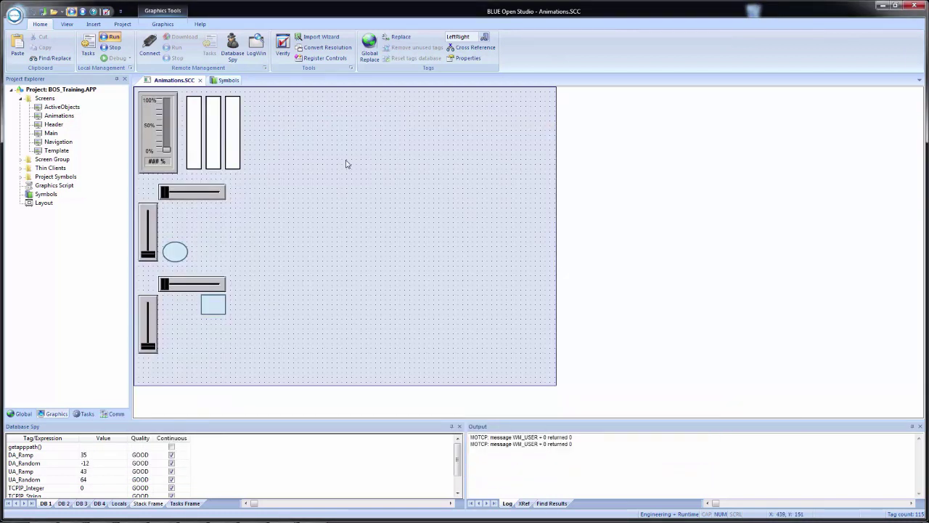
Draw a button about 101 wide by 51 high beside the three bar graphs on the Animations screen.
left_click(158, 23)
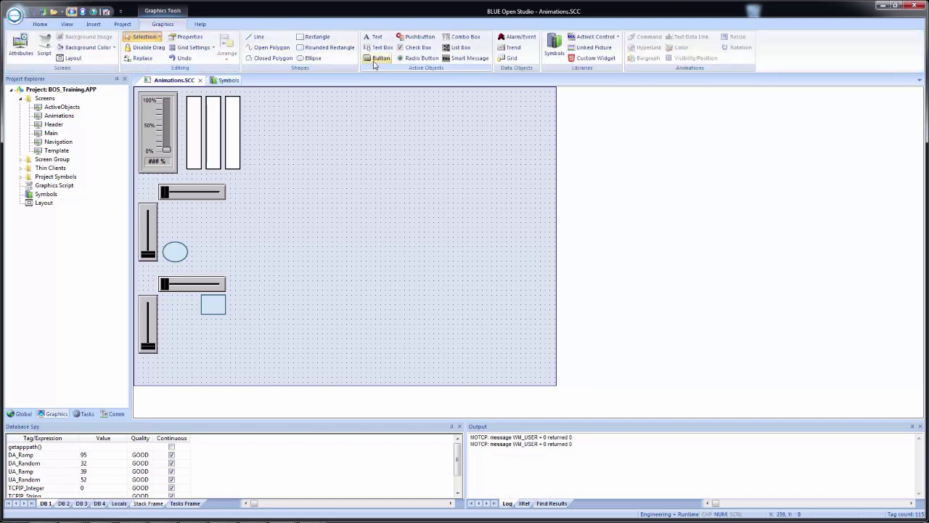
left_click(377, 59)
left_click_drag(255, 96, 305, 122)
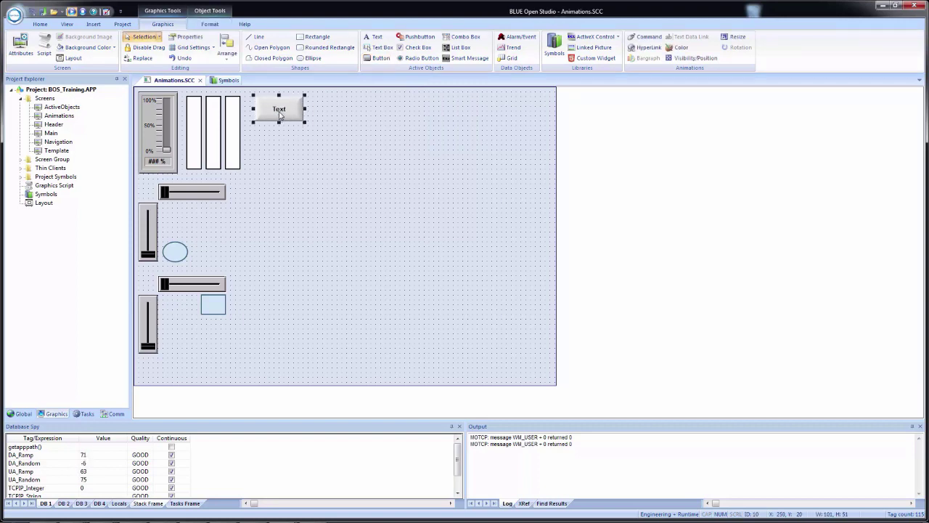
Add a HyperLink animation to the new button and view the available hyperlink types, keeping (other).
double_click(277, 116)
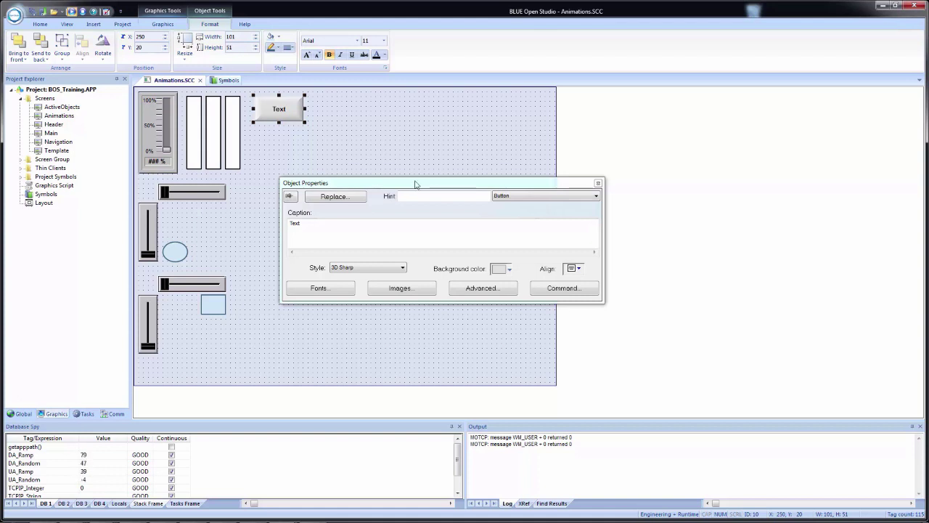
left_click(165, 25)
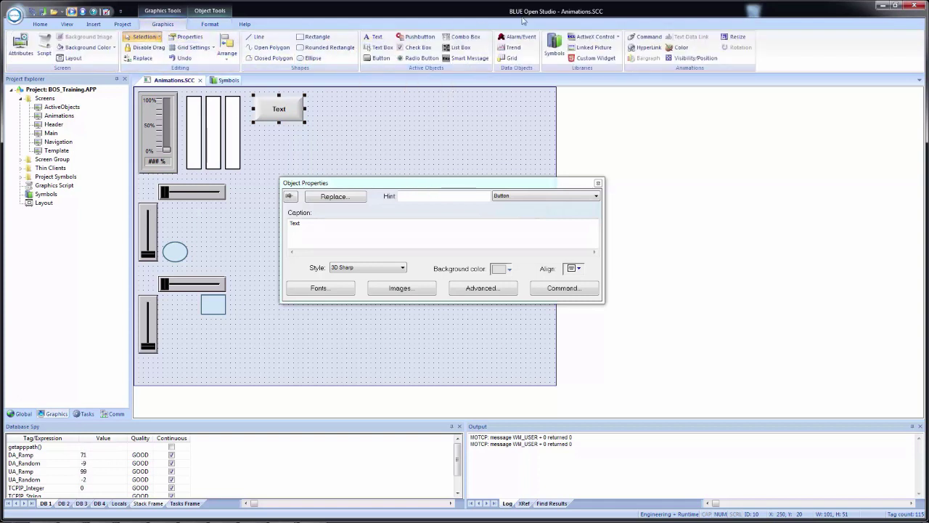
left_click(646, 48)
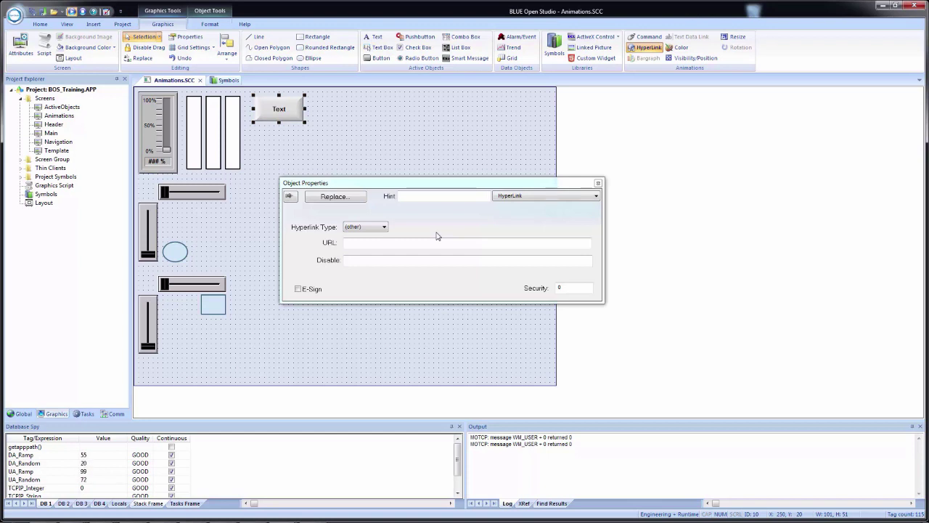
left_click(382, 227)
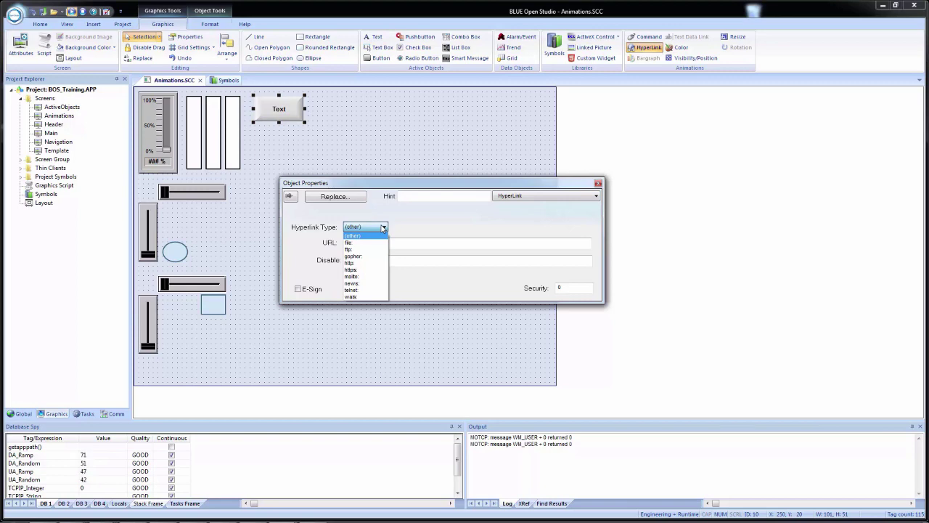
left_click(383, 228)
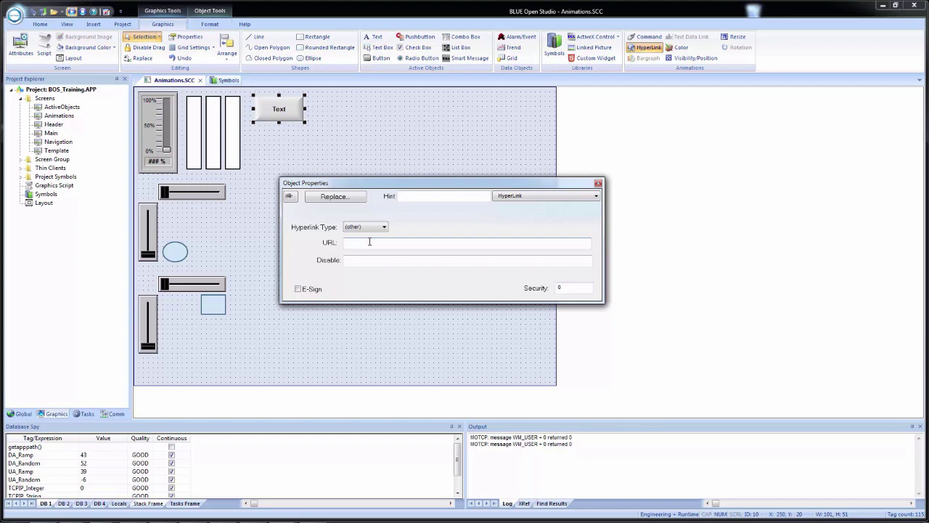
right_click(370, 242)
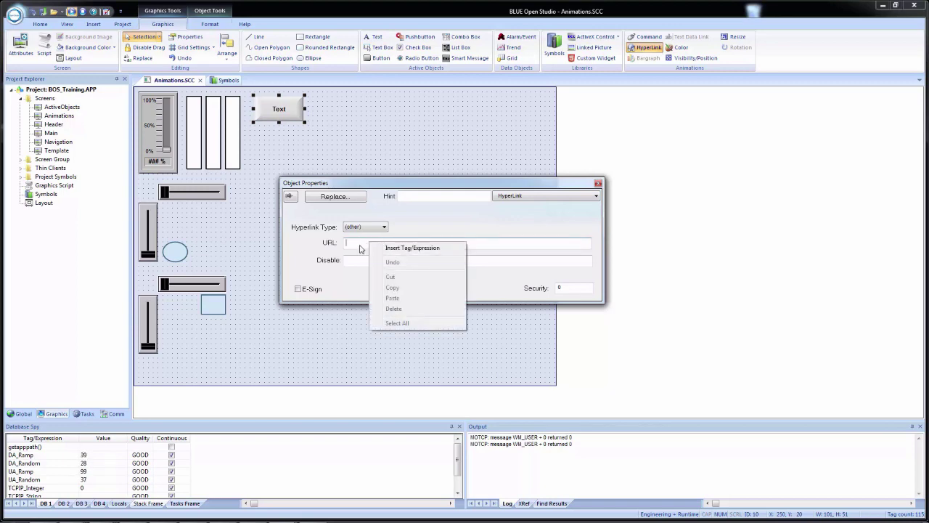
left_click(360, 249)
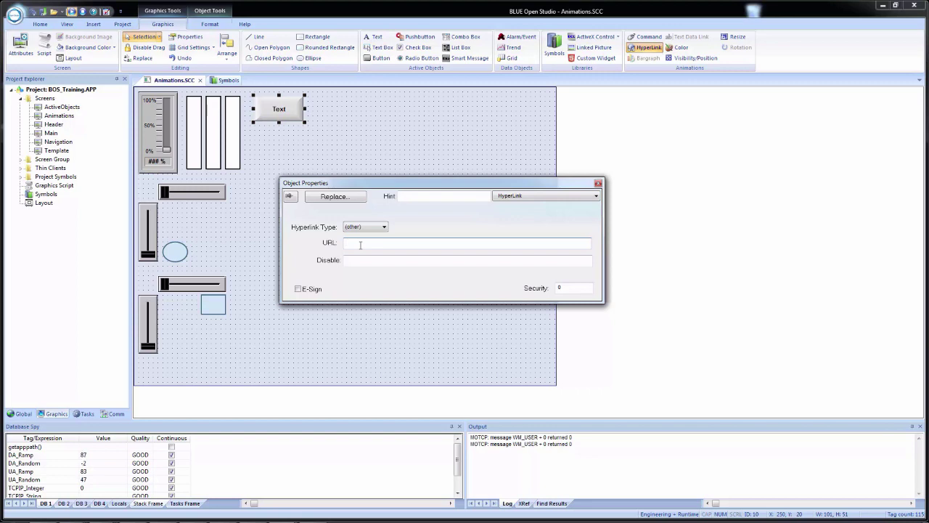
Switch to Windows Explorer and open the folder C:\Program Files (x86)\Pro-face\BLUE Open Studio v8.0\Drv.
key("super+e")
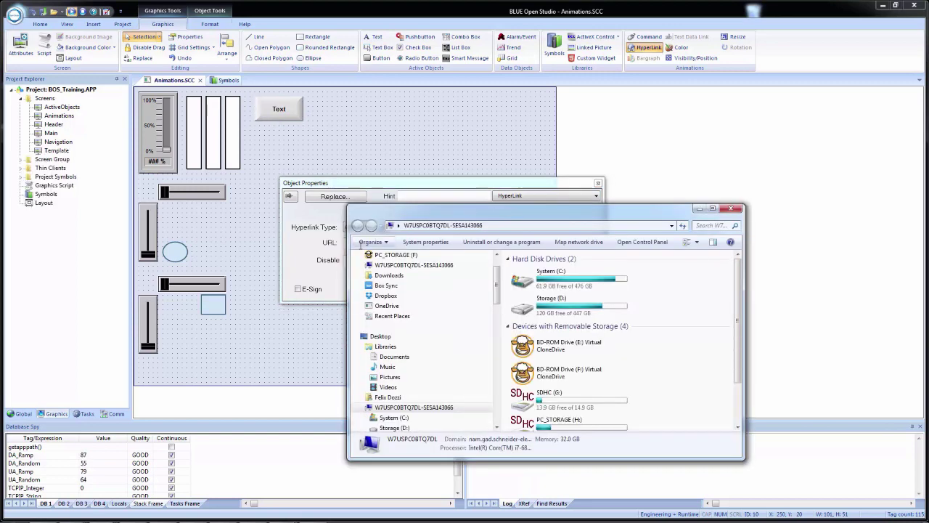
left_click(576, 282)
double_click(575, 281)
left_click(713, 208)
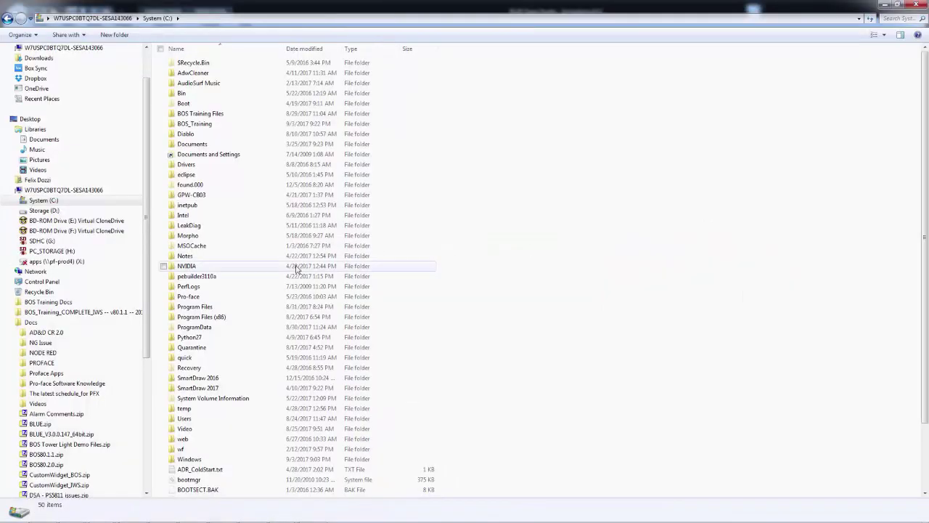
scroll(245, 301, "down", 3)
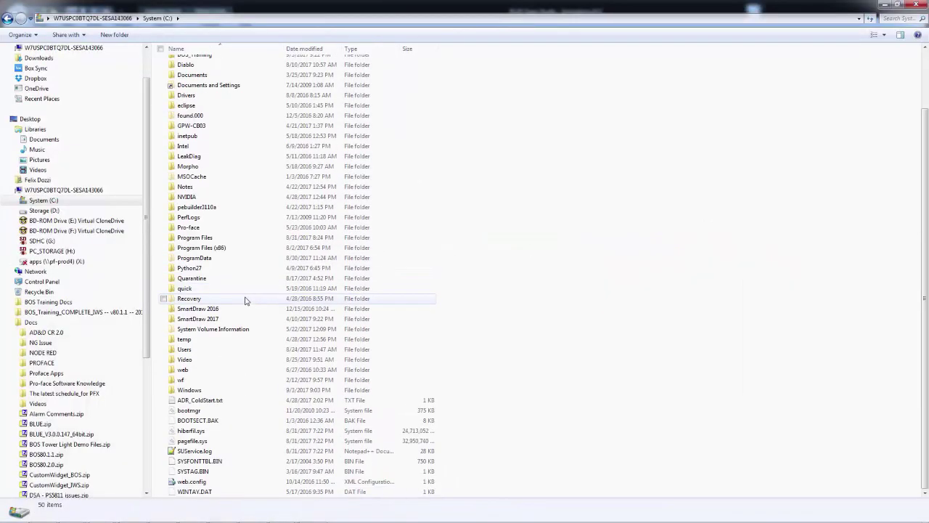
double_click(212, 249)
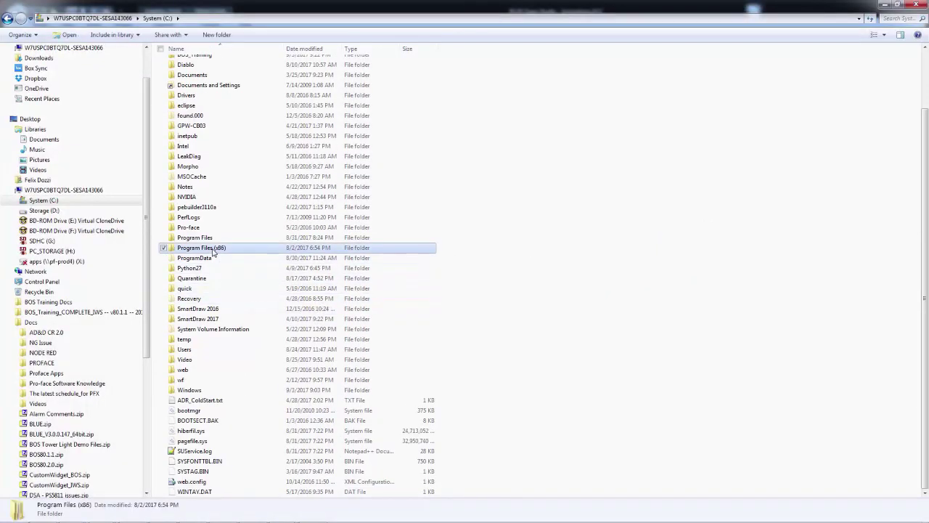
scroll(225, 294, "down", 3)
scroll(224, 294, "down", 20)
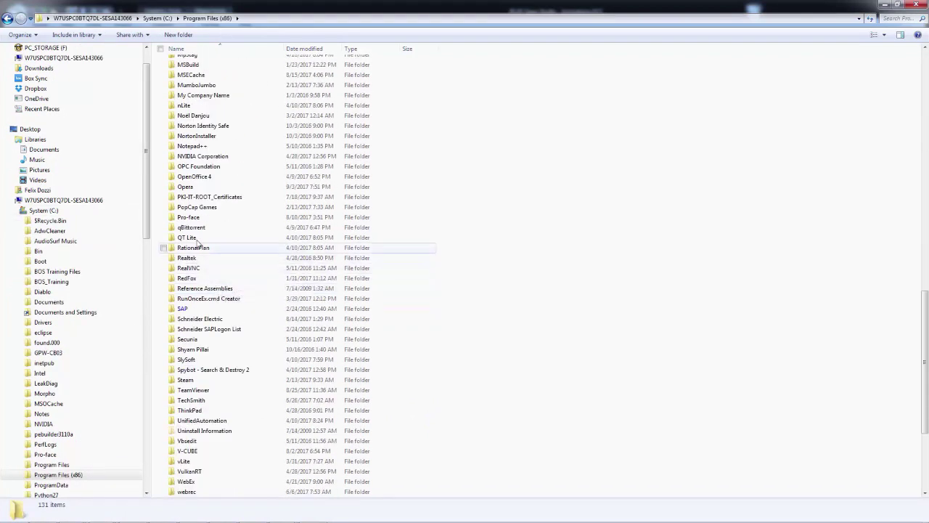
left_click(193, 217)
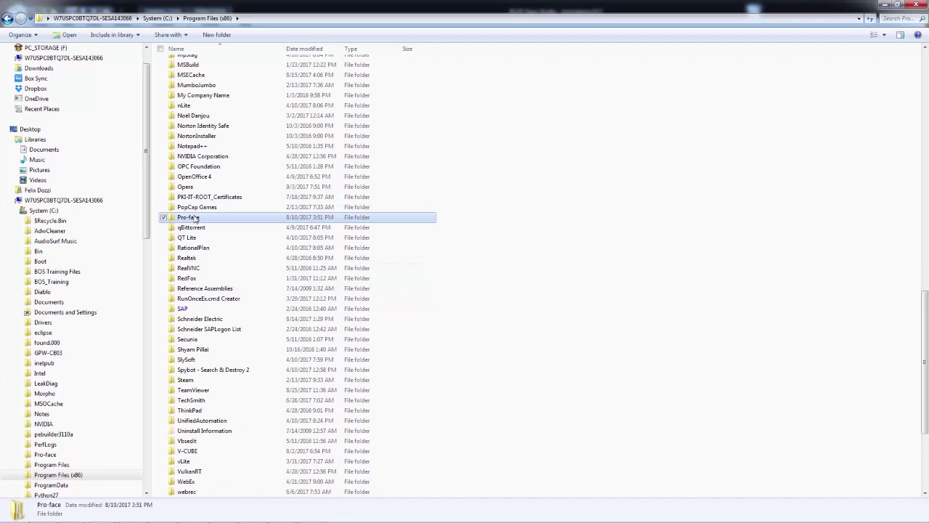
double_click(181, 218)
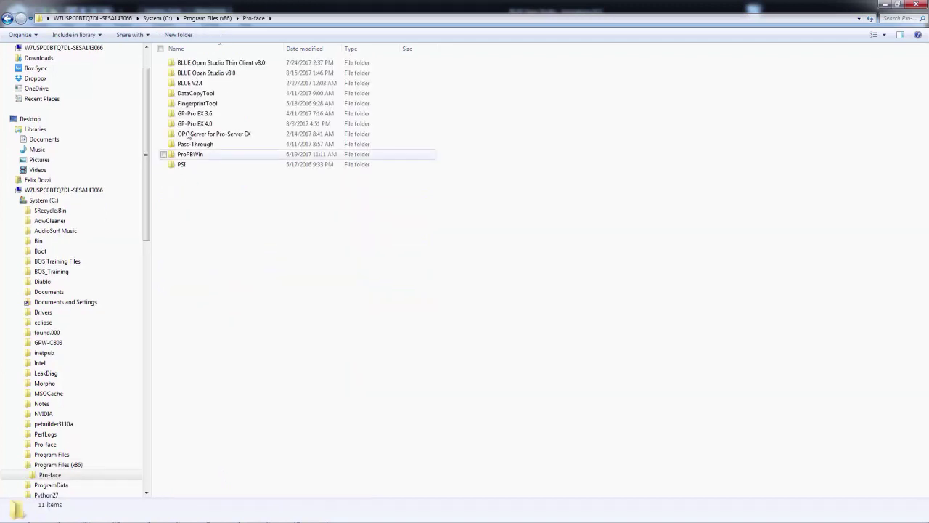
double_click(221, 75)
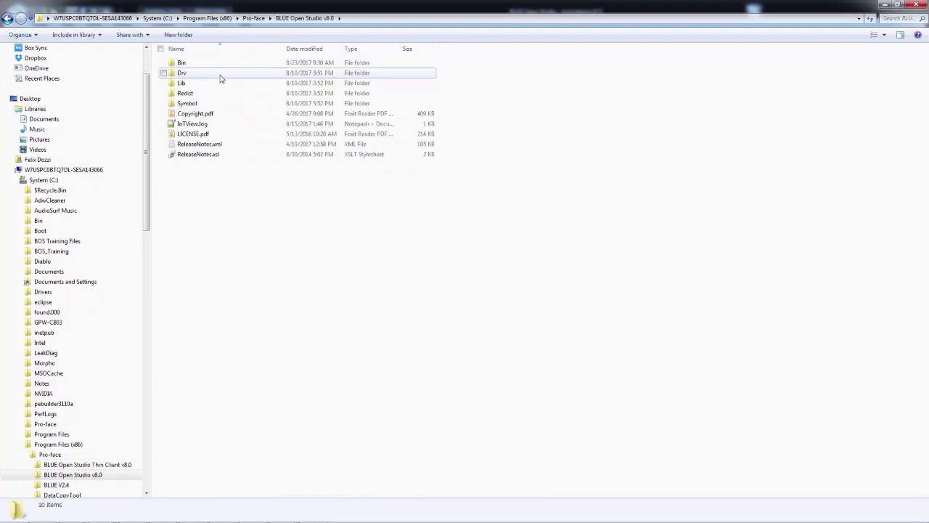
double_click(220, 76)
Locate Motcp.pdf in the Drv folder, then copy the folder's path and close Explorer.
scroll(268, 236, "down", 10)
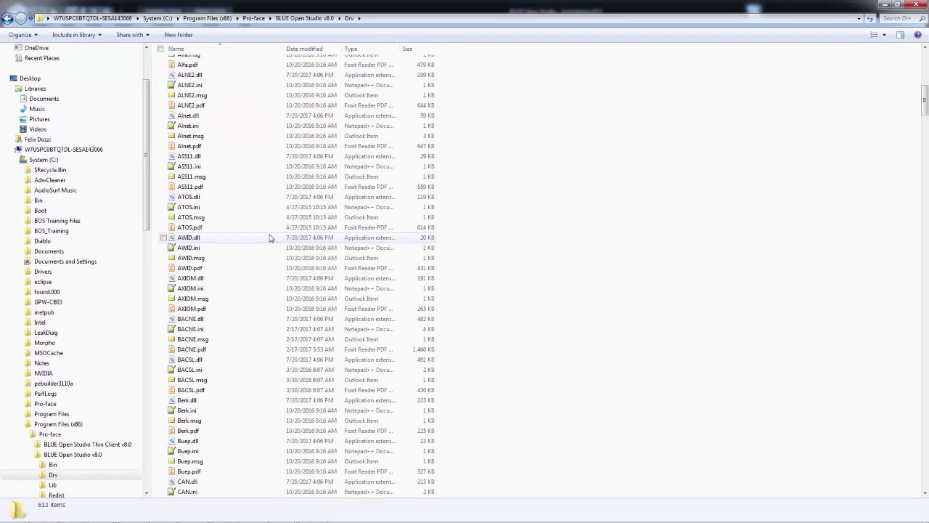
key("m")
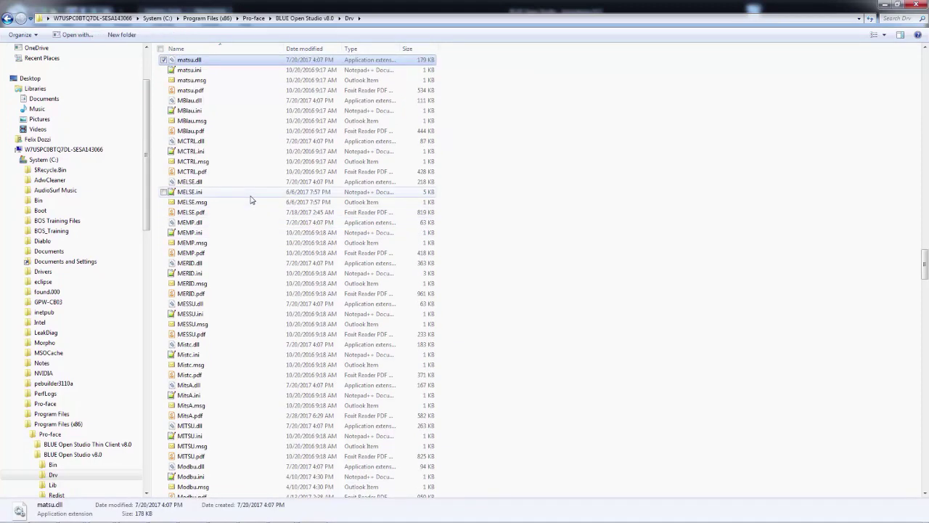
scroll(247, 330, "down", 6)
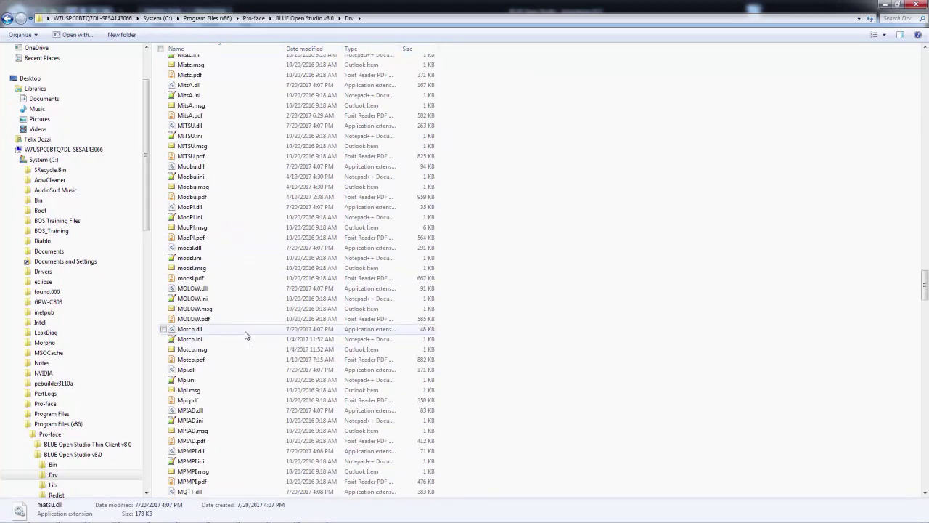
left_click(212, 361)
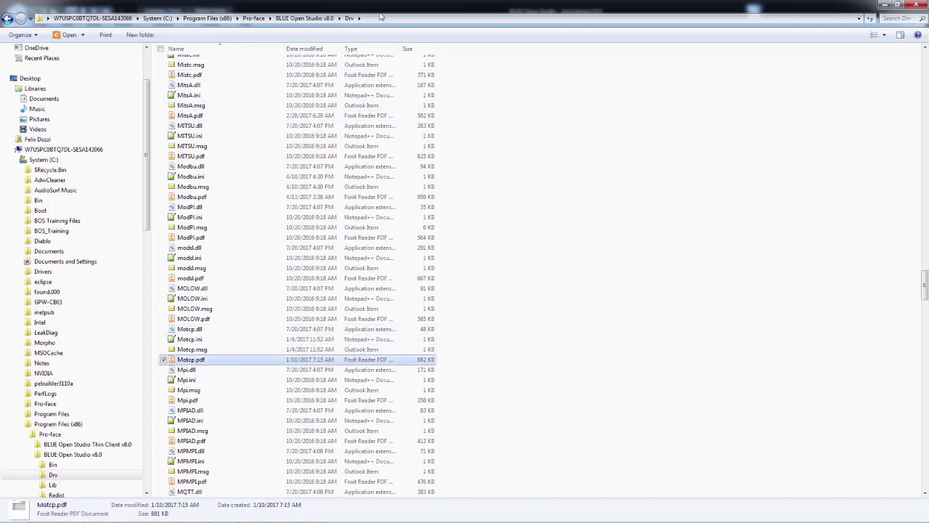
left_click(406, 22)
key("ctrl+c")
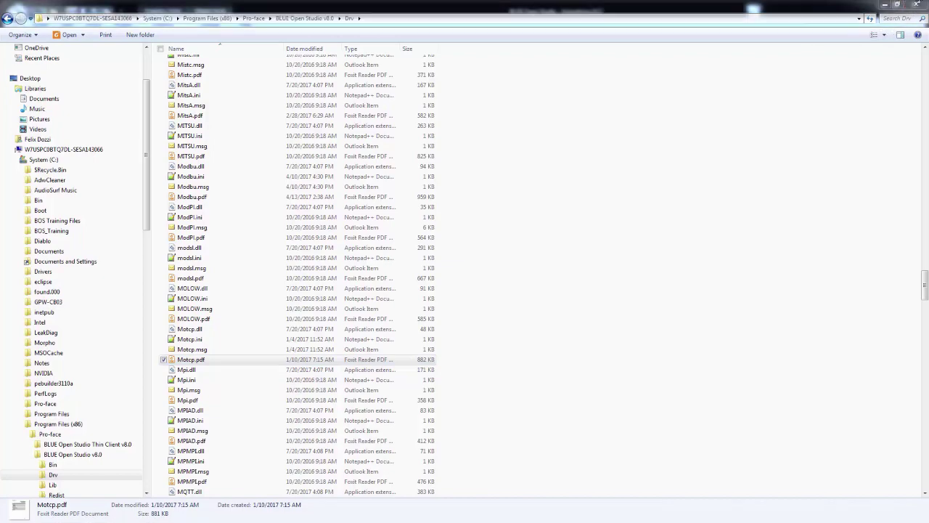
left_click(916, 5)
Set the button's hyperlink URL to C:\Program Files (x86)\Pro-face\BLUE Open Studio v8.0\Drv\MOTCP.pdf.
left_click(351, 244)
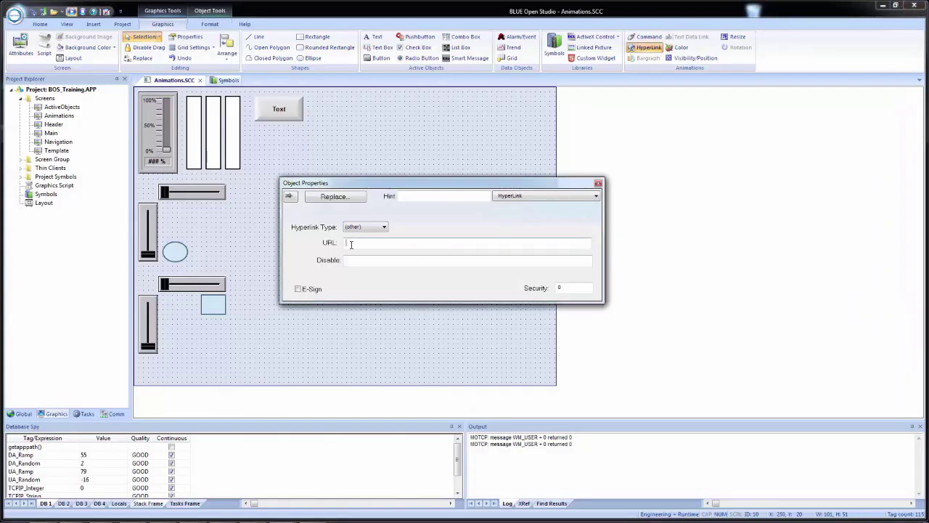
key("ctrl+v")
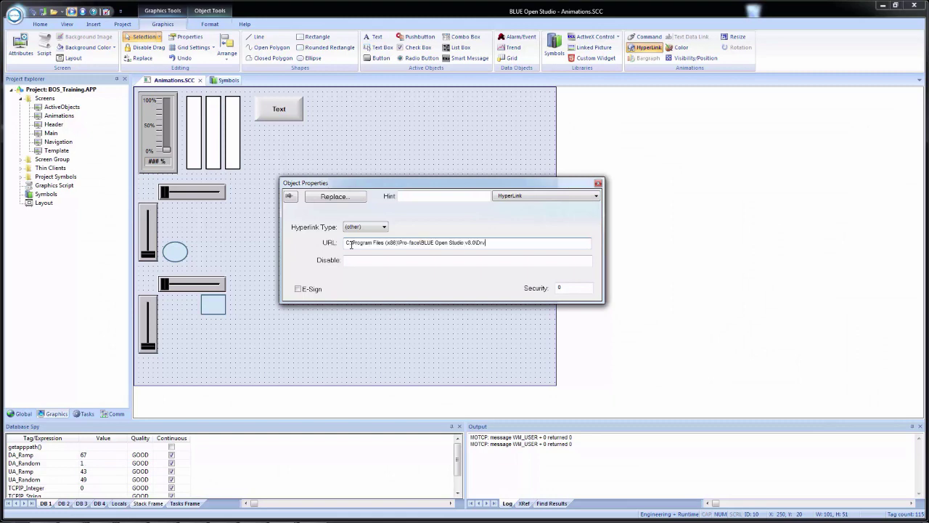
type("\\MOTCP.pdf")
left_click(369, 259)
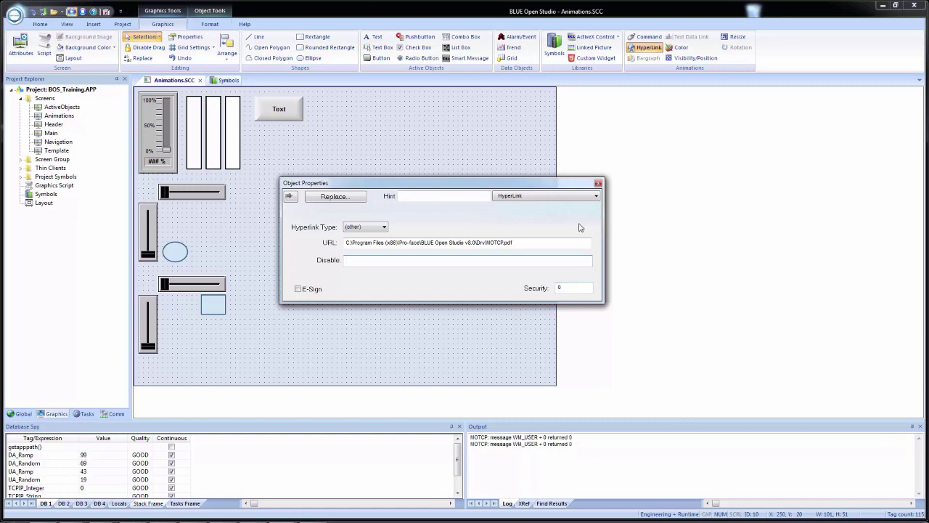
Caption the button "Open Driver Manual" with "Manual" on a second line, and save all documents.
left_click(567, 201)
left_click(564, 205)
double_click(339, 228)
type("Open Driv")
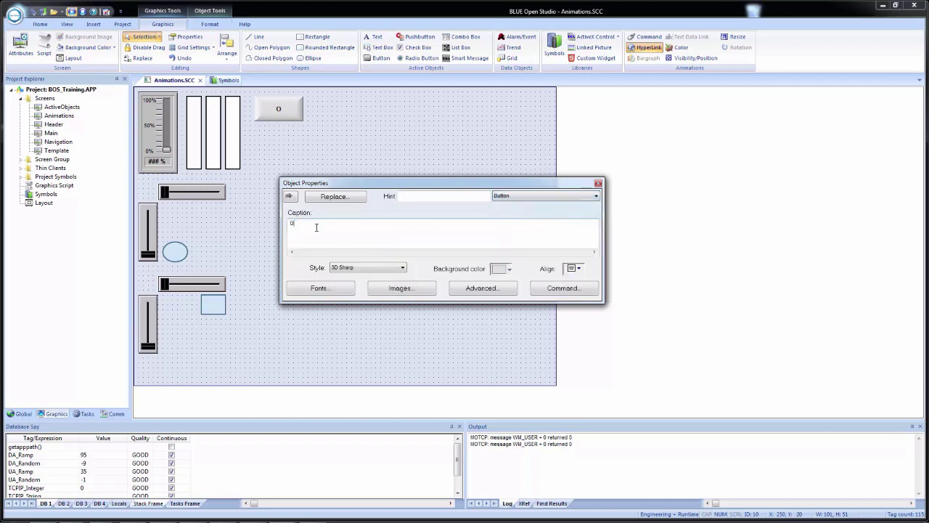
type("er")
key("Return")
type("Manual")
left_click(460, 146)
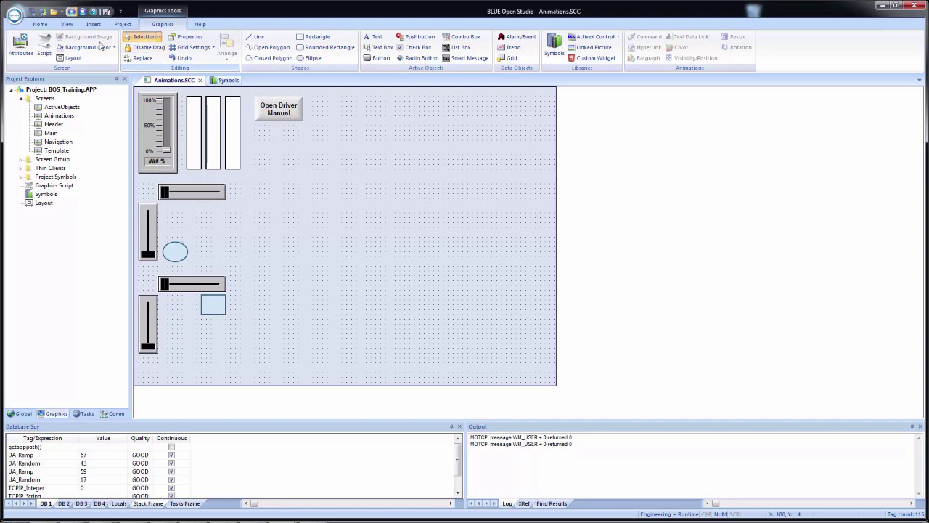
left_click(33, 14)
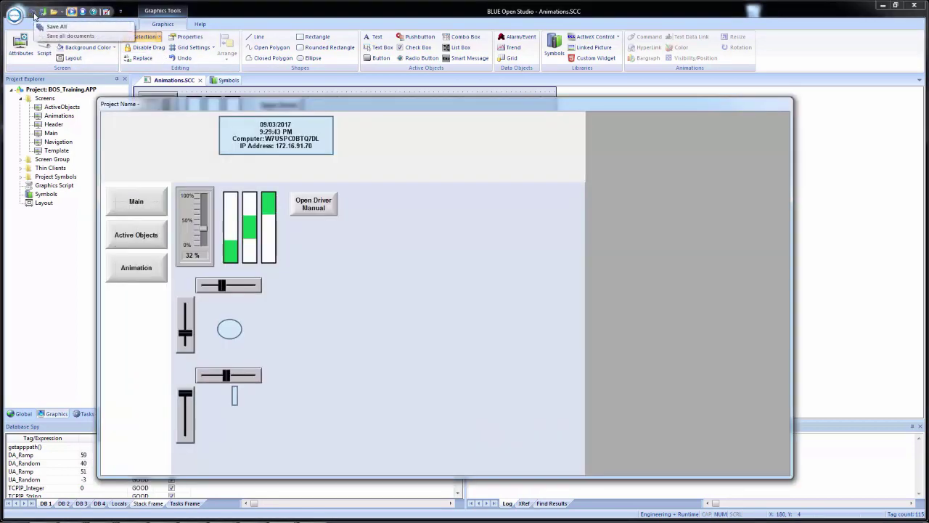
Test the Open Driver Manual button in the running project, view the PDF's first page and close the document viewer.
left_click(310, 208)
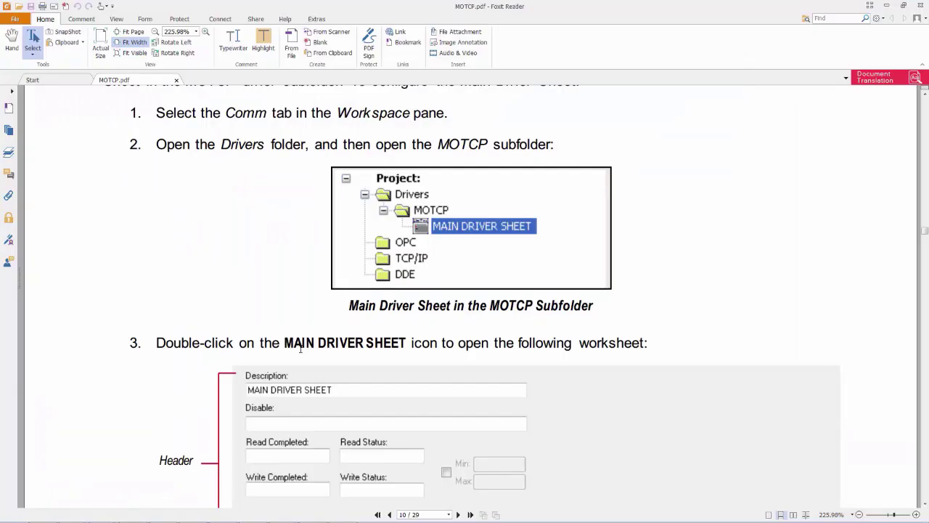
scroll(313, 203, "up", 20)
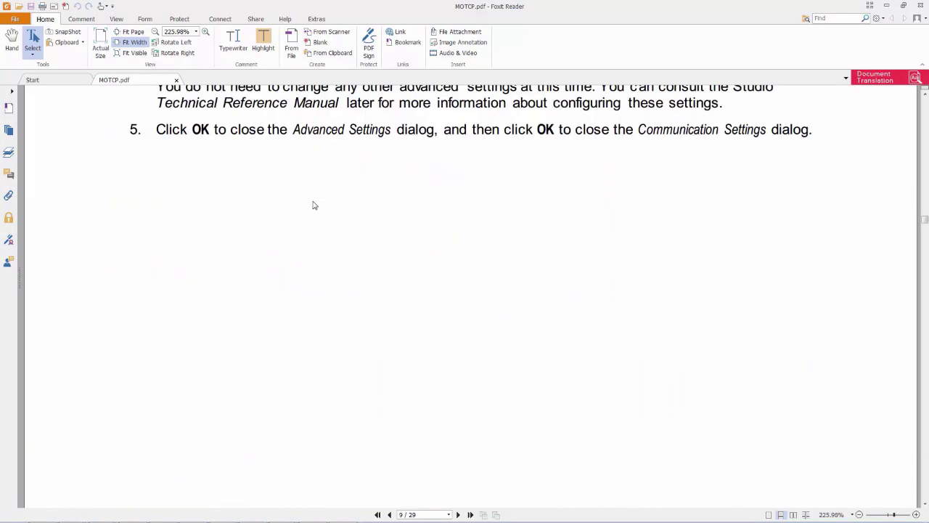
scroll(319, 206, "up", 20)
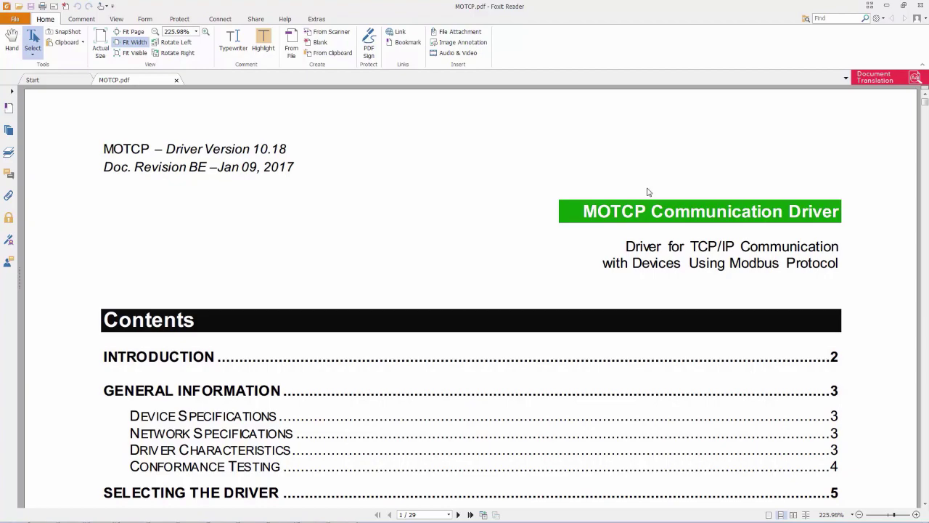
left_click(918, 7)
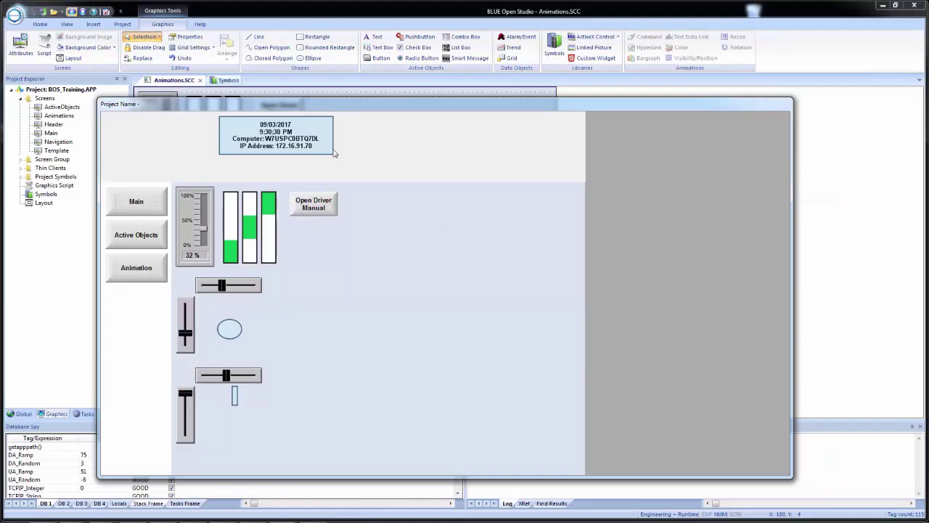
left_click(477, 93)
double_click(288, 110)
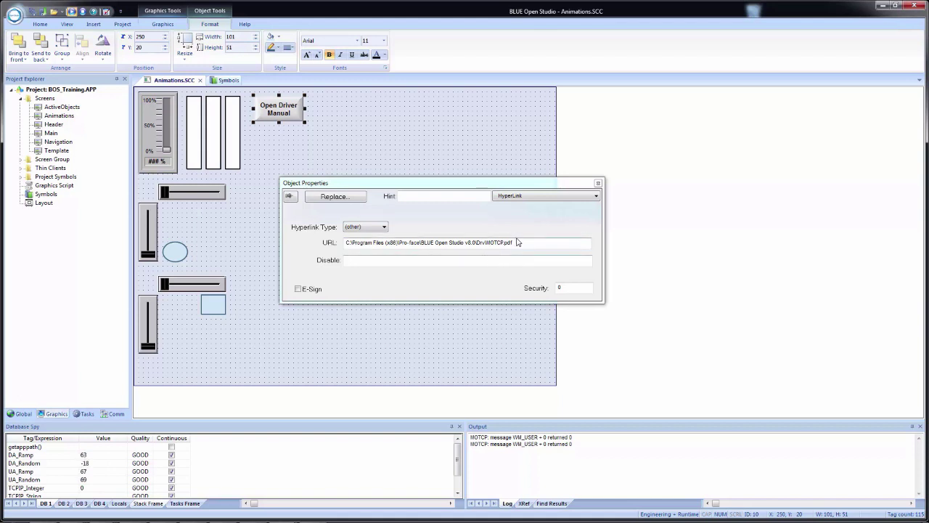
left_click(492, 242)
left_click(488, 242)
type("& ")
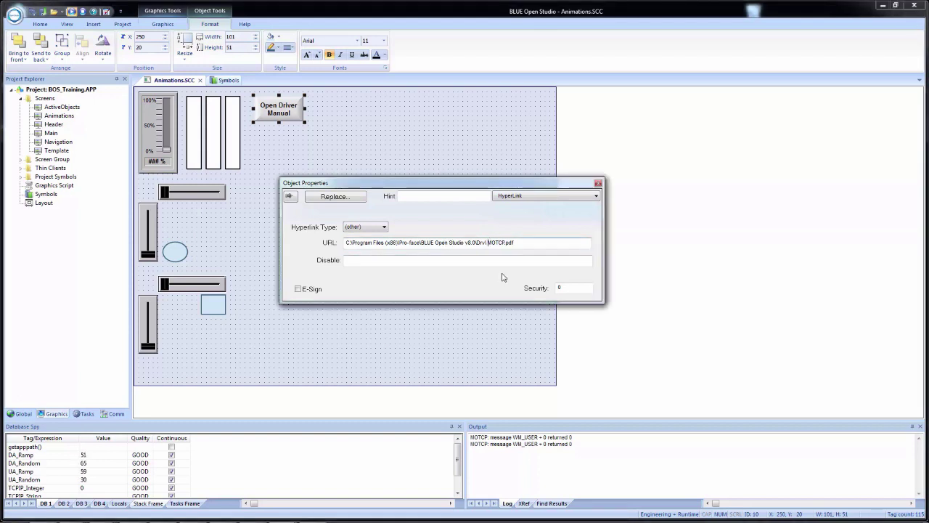
type("(")
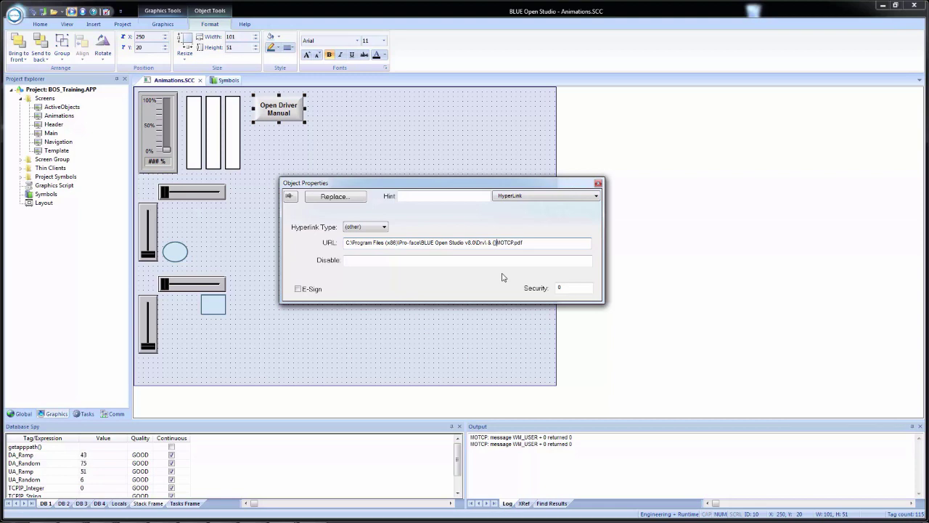
key("Delete")
key("Delete")
key("Delete")
key("Delete")
left_click(530, 242)
key("BackSpace")
key("BackSpace")
key("BackSpace")
key("BackSpace")
key("BackSpace")
key("BackSpace")
key("BackSpace")
key("BackSpace")
type("MOTCP")
left_click(349, 312)
Duplicate the Open Driver Manual button and place the copy beside the original at X 360, Y 20.
left_click(274, 124)
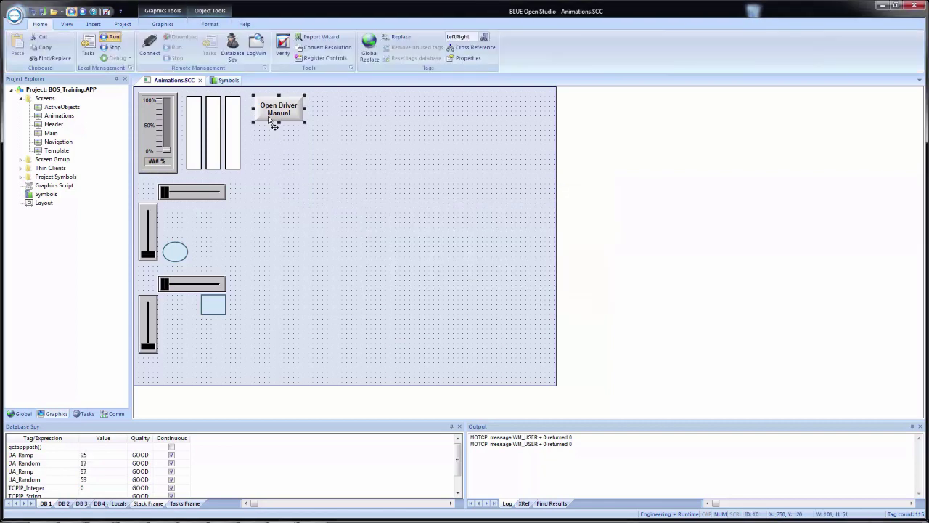
left_click_drag(273, 123, 332, 124)
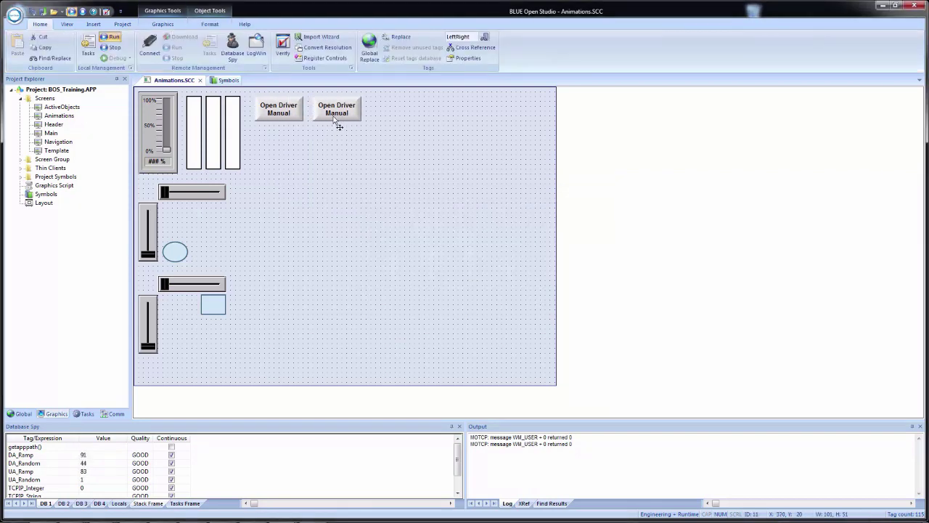
left_click(334, 127)
double_click(333, 127)
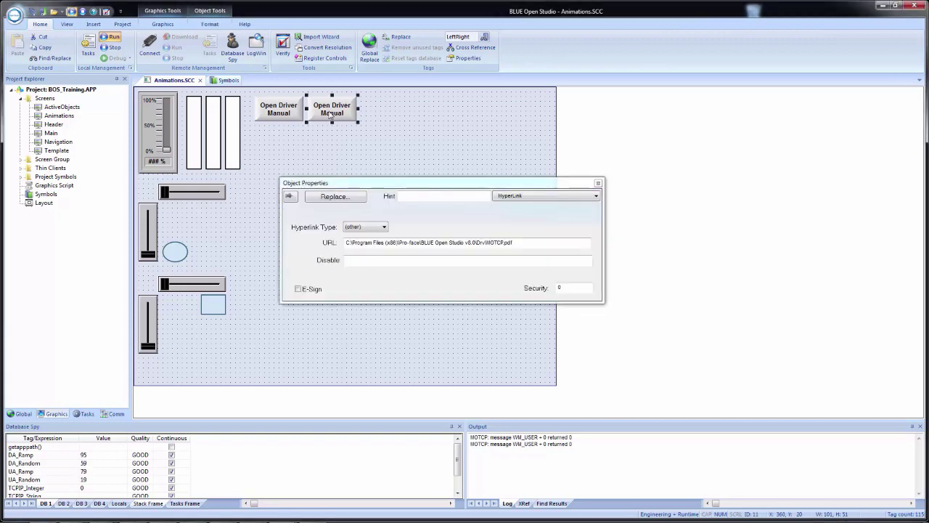
left_click(373, 227)
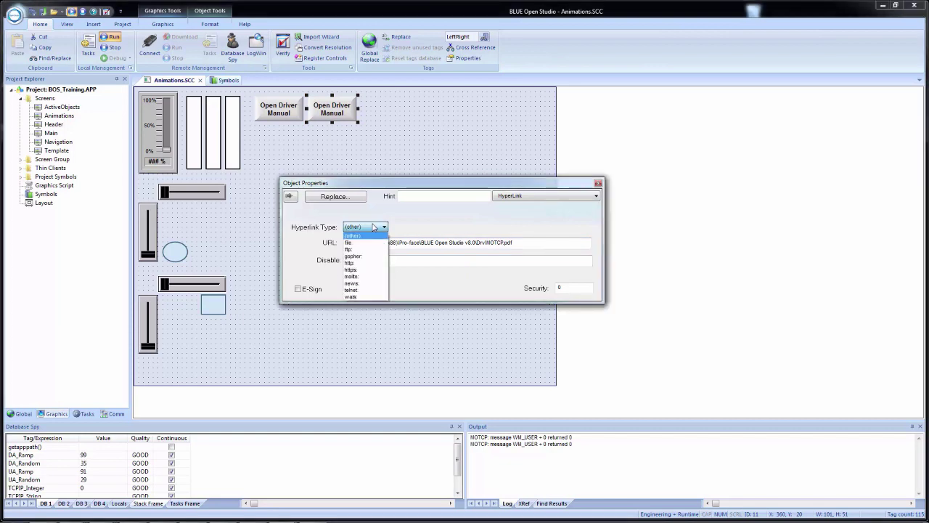
left_click(370, 266)
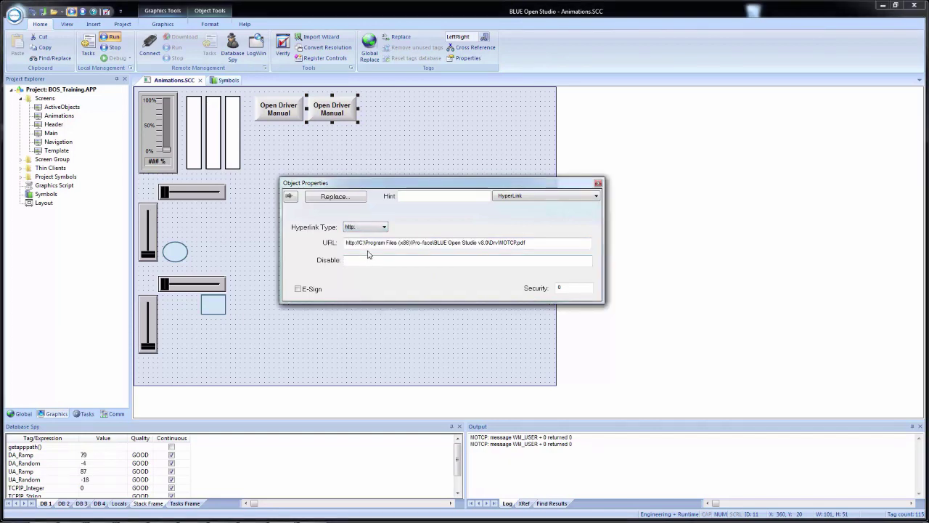
left_click_drag(359, 243, 525, 242)
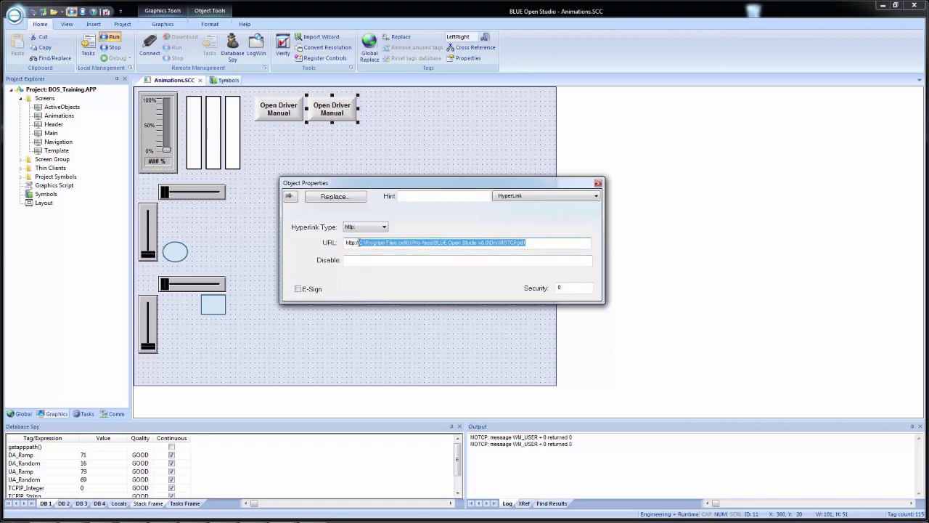
key("BackSpace")
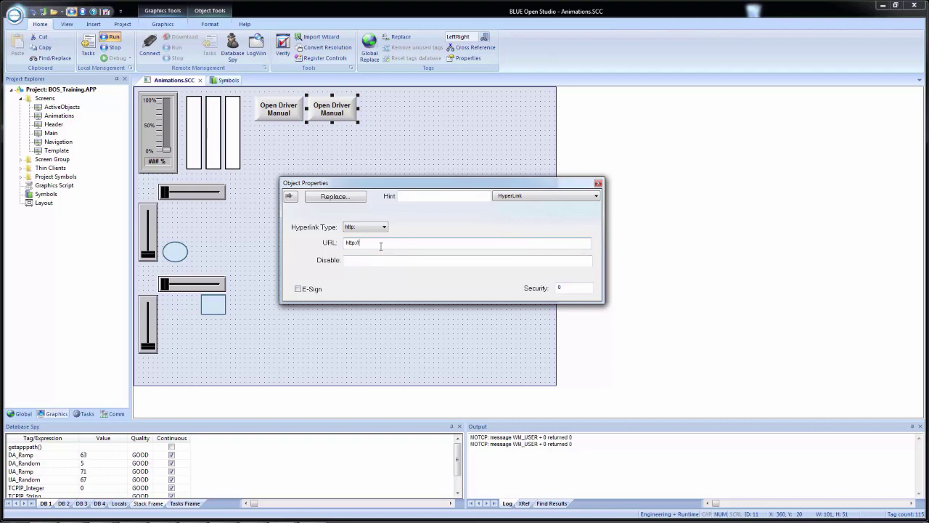
type("www.google.com")
Change the copied button's caption to "Google" and close its properties.
left_click(508, 196)
left_click(505, 205)
left_click_drag(321, 229, 251, 214)
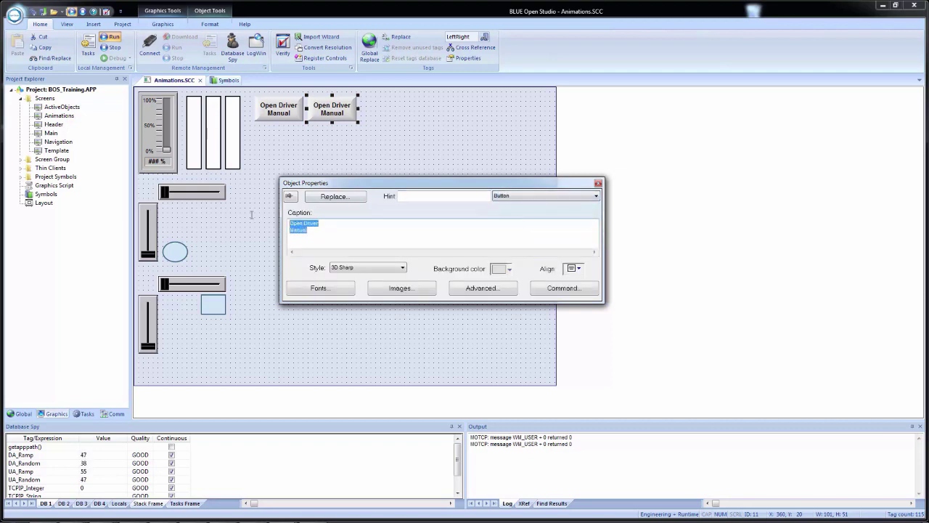
type("Google")
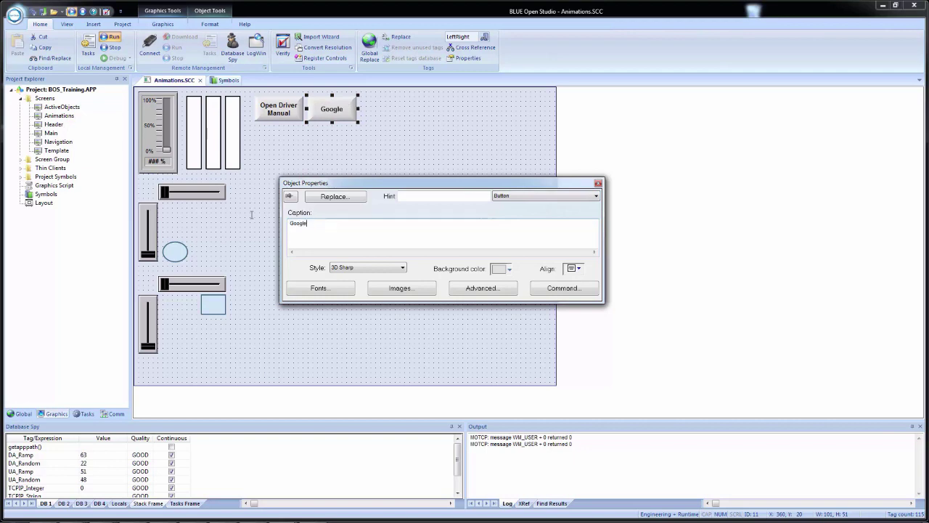
left_click(425, 145)
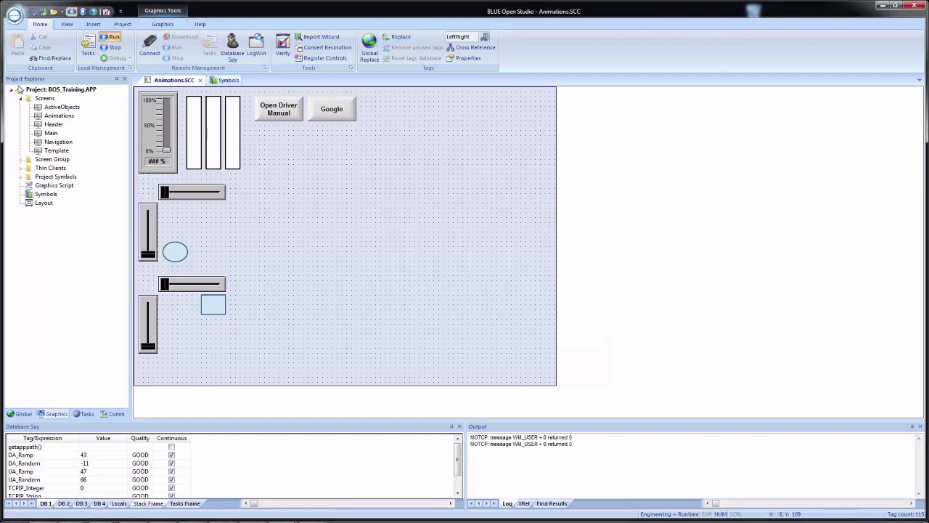
Save all documents and test the Google button in the running project, returning to the Animations screen in the editor.
left_click(35, 13)
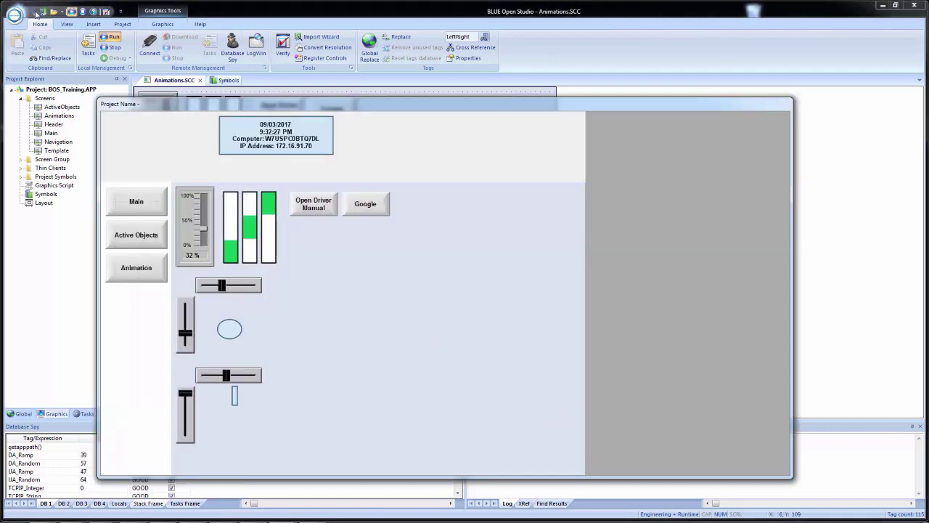
left_click(362, 207)
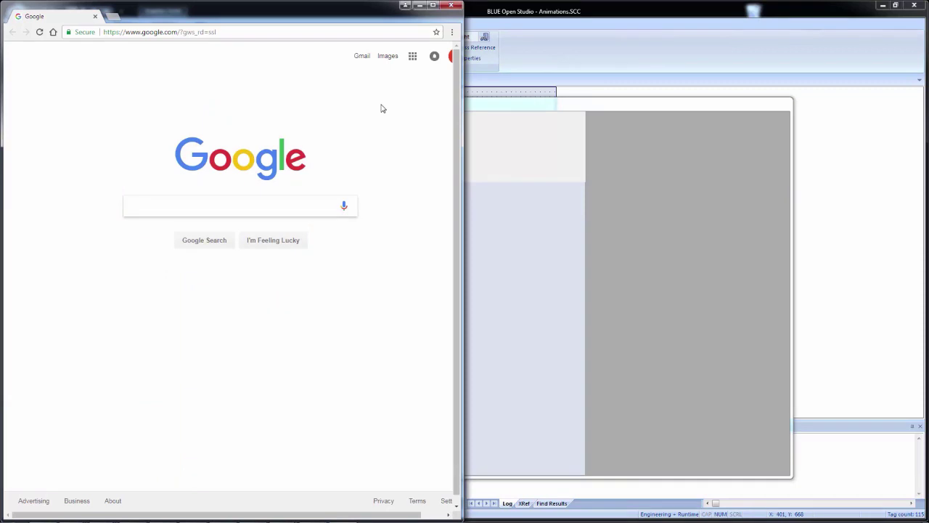
left_click(857, 138)
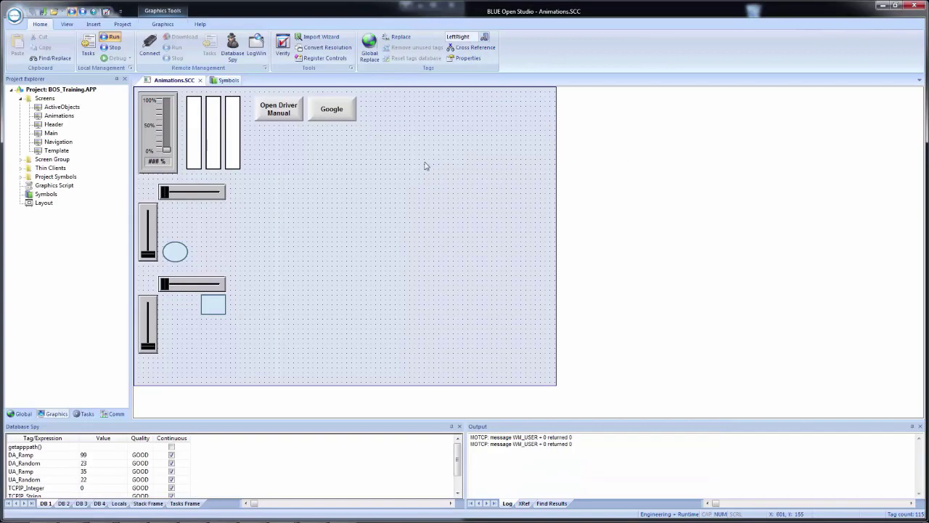
Enter the tag name Hyperlink as the disable condition of the Google button's hyperlink.
double_click(334, 111)
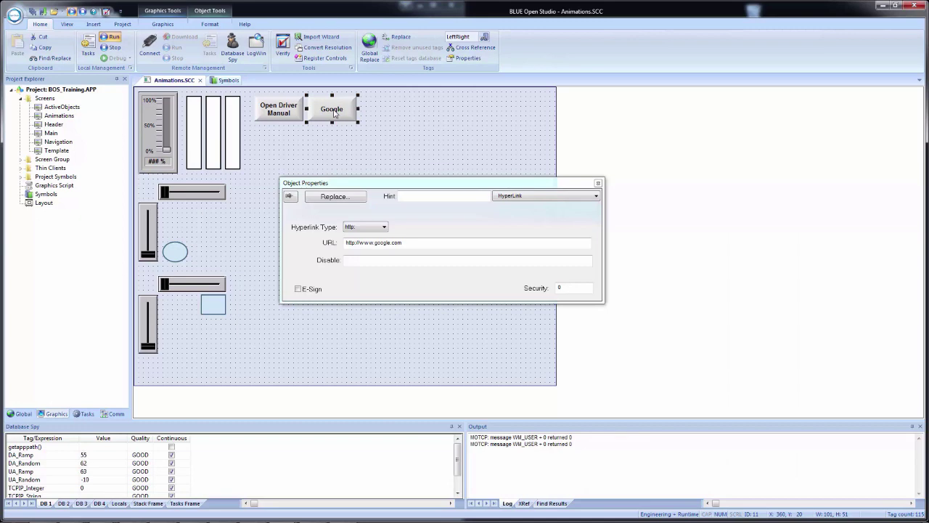
left_click(357, 260)
left_click(356, 260)
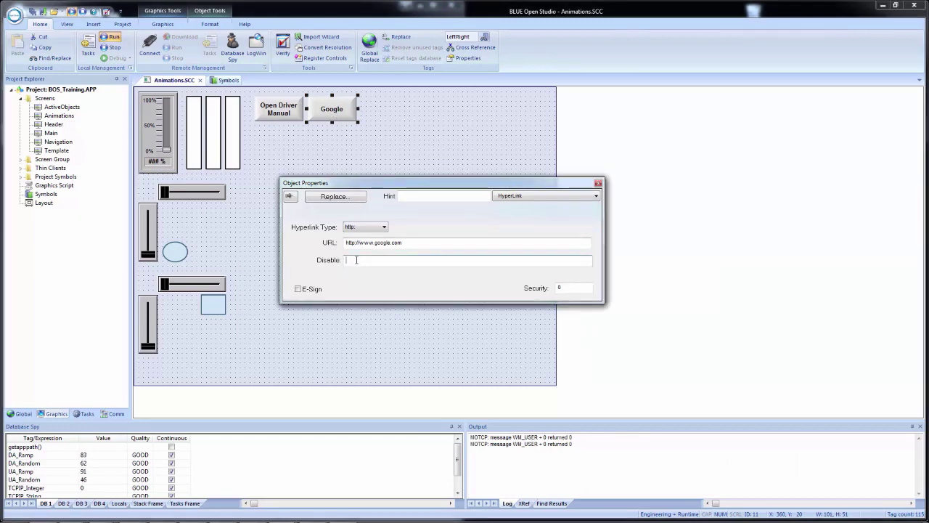
type("Hyperlink")
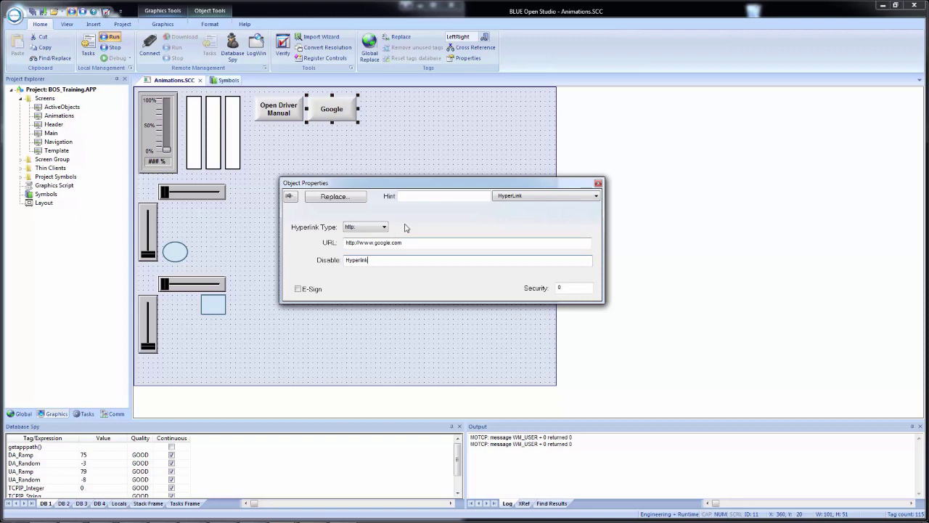
Create the Hyperlink tag with type Boolean and scope Local, and close the button's properties.
left_click(397, 235)
left_click(462, 303)
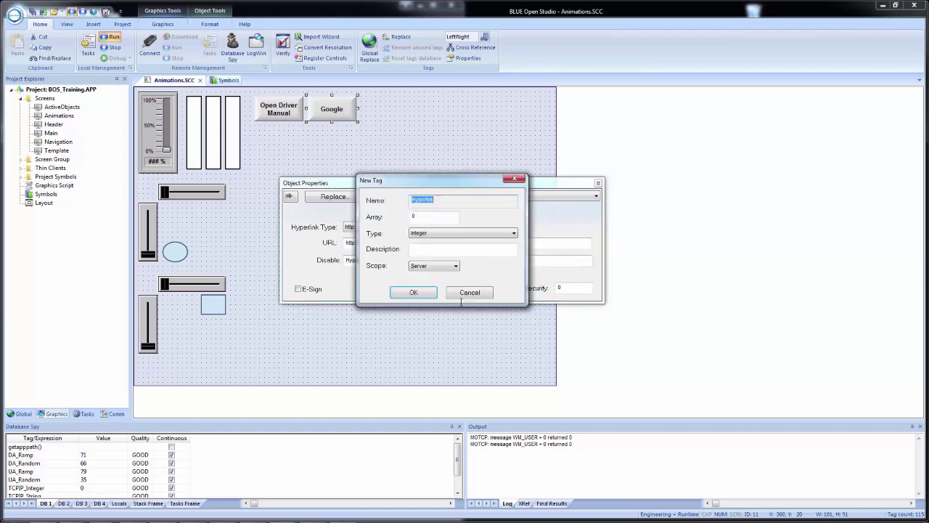
left_click(429, 233)
left_click(421, 241)
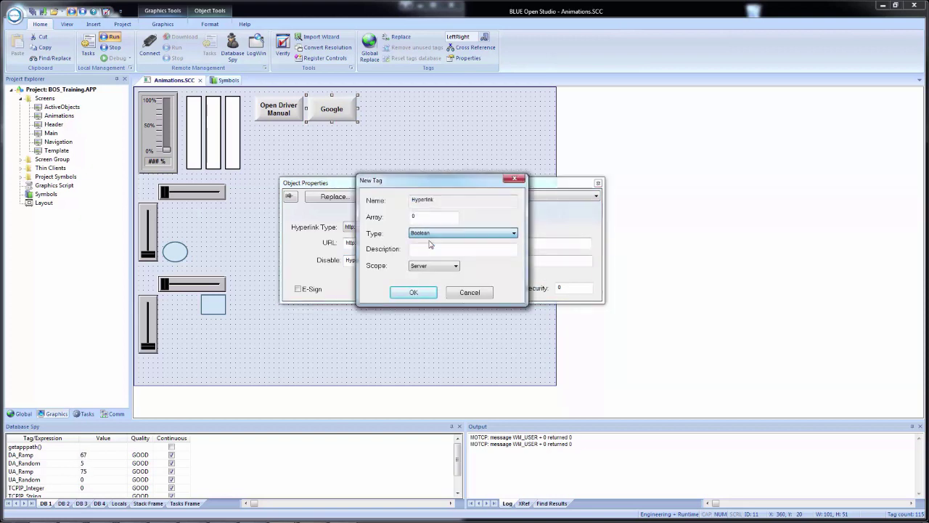
left_click(421, 266)
left_click(418, 281)
left_click(413, 293)
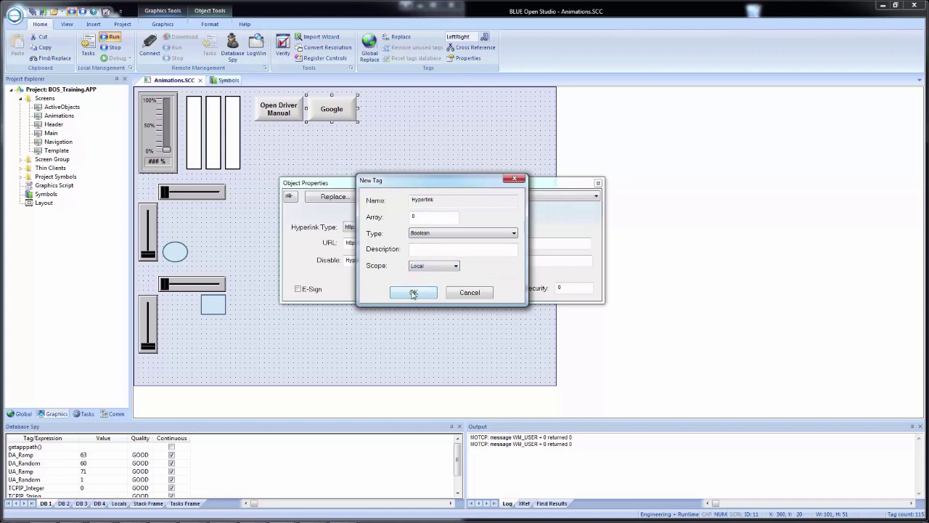
left_click(370, 138)
Draw a rectangle about 101 wide and 50 high beside the Google button at X 480, Y 20.
left_click(171, 26)
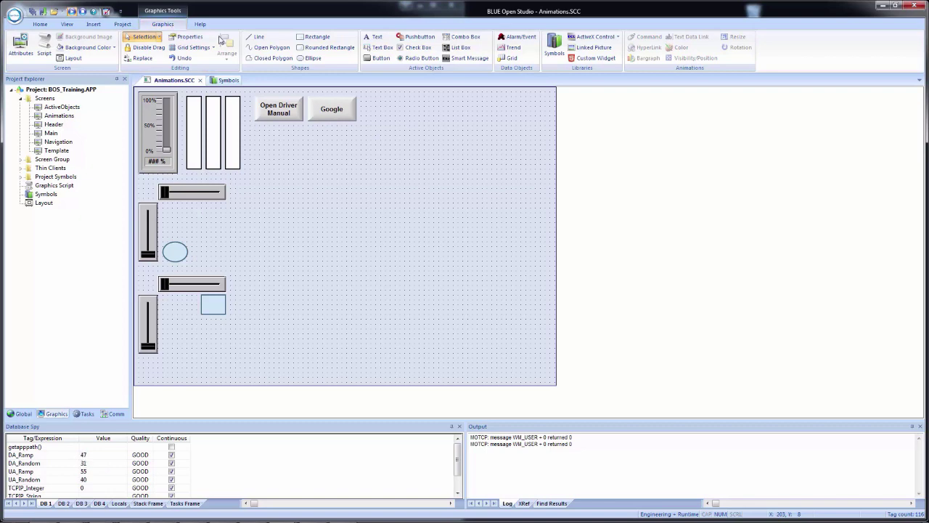
left_click(315, 36)
mouse_move(370, 100)
left_mouse_down()
mouse_move(421, 126)
mouse_move(407, 118)
left_mouse_up()
Caption the rectangle "Internet Access" with if{Hyperlink=0,"Enabled","Disabled")} on the second line, and accept setting the expression as a comment.
double_click(394, 108)
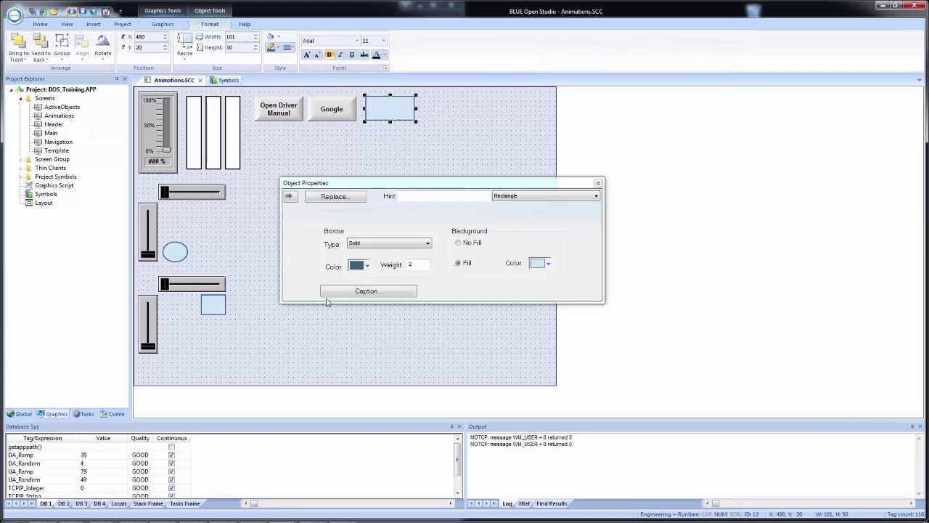
left_click(328, 292)
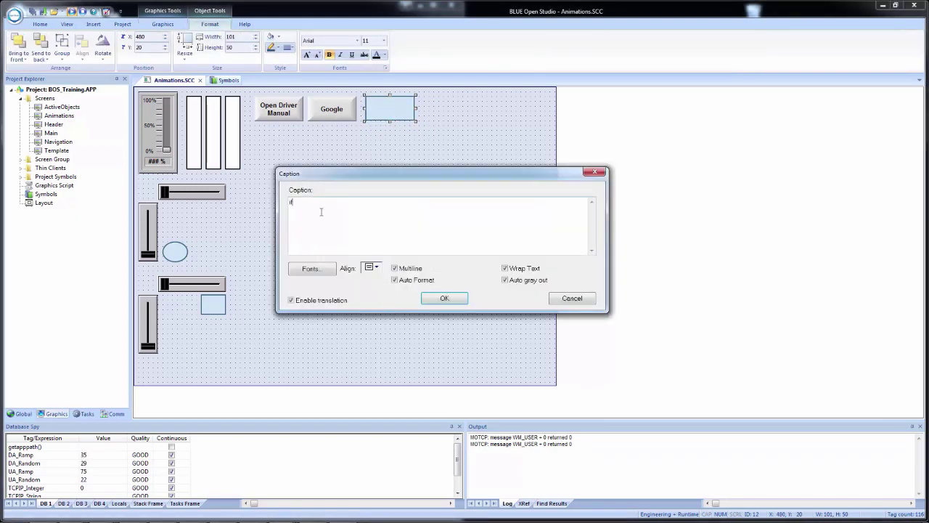
type("if(")
type("Hyperlink=0,")
type("\"Enabled\",\"Disabled\"))")
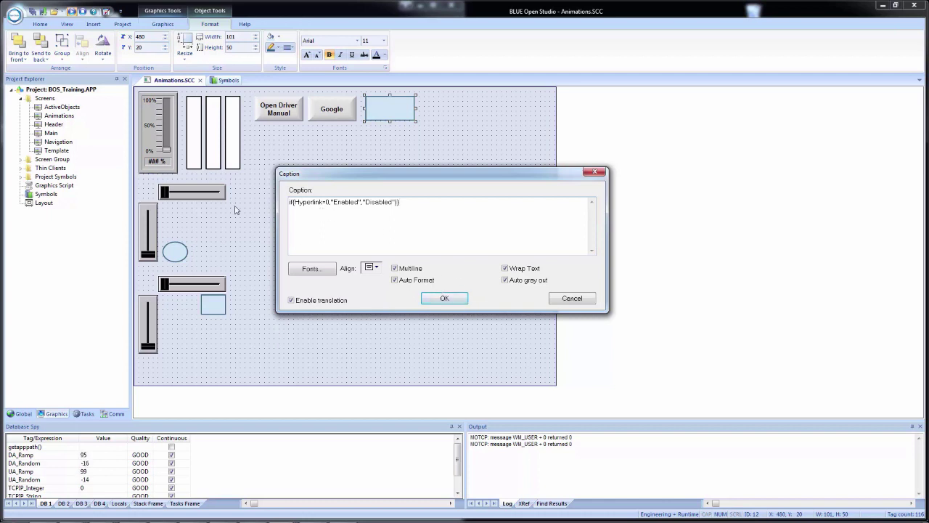
key("Return")
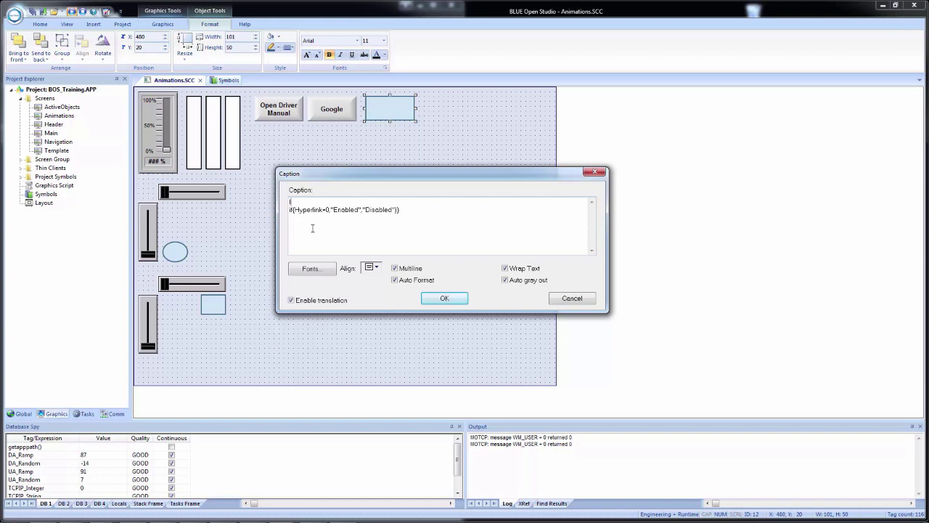
type("Internet Access")
left_click(443, 299)
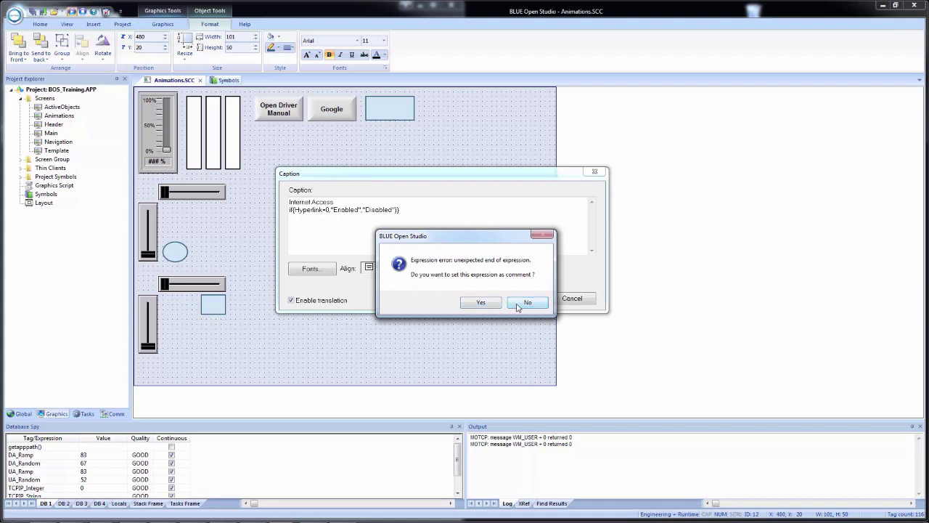
left_click(476, 303)
Correct the second line of the rectangle's caption to {if(Hyperlink=0,"Enabled","Disabled")}.
left_click(351, 289)
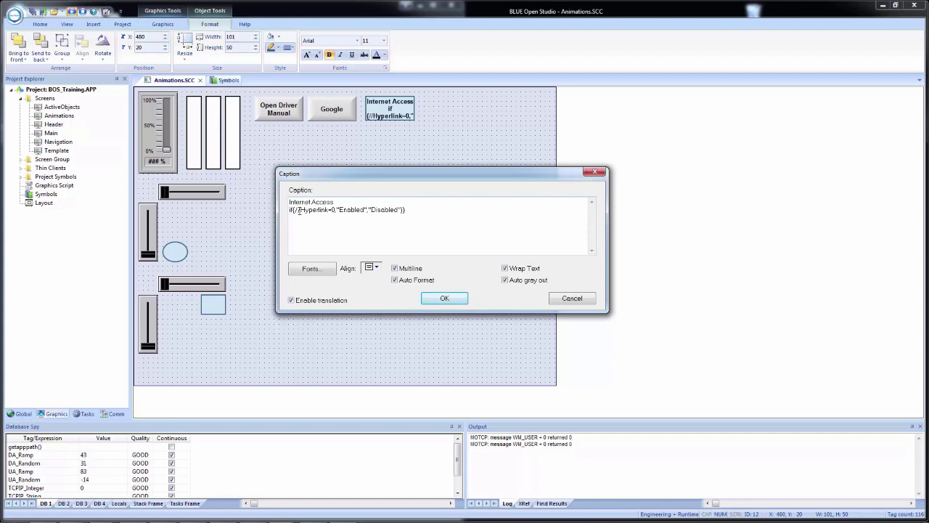
left_click(298, 209)
key("BackSpace")
key("BackSpace")
key("BackSpace")
type("(")
key("Home")
type("{")
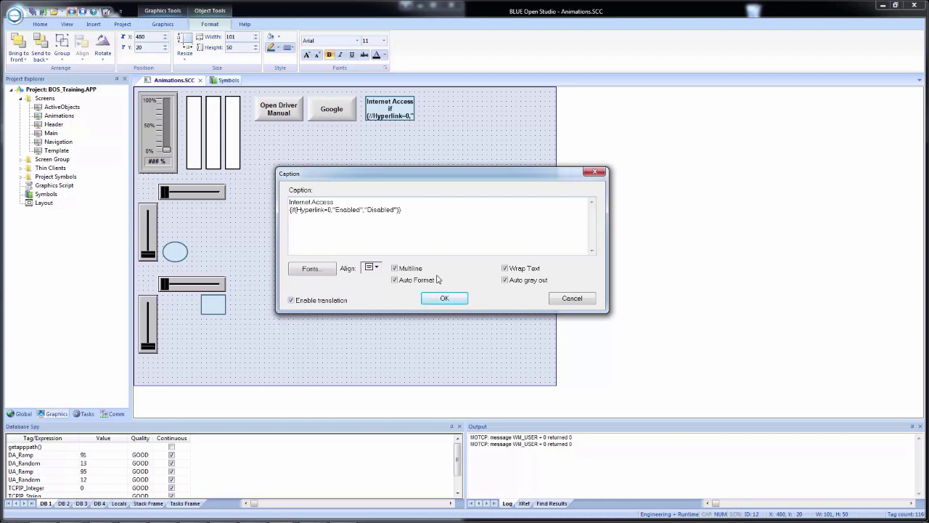
left_click(447, 300)
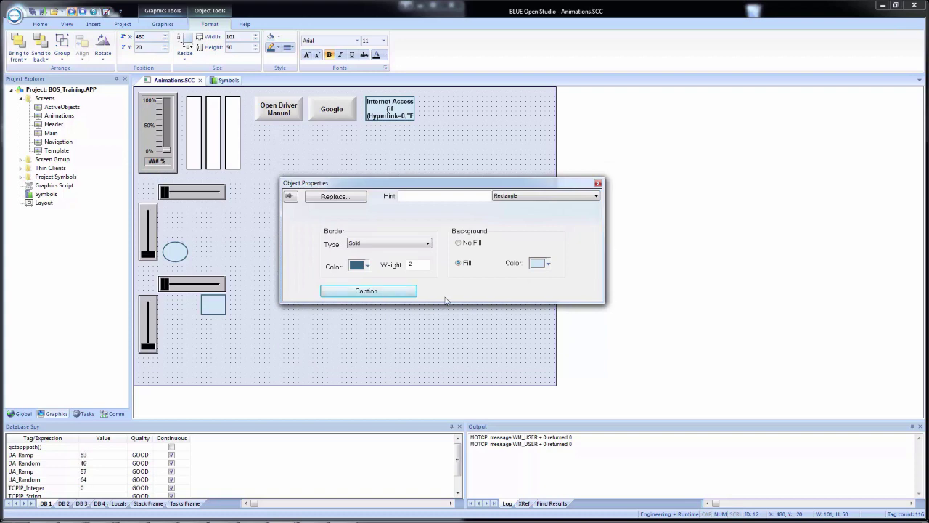
Add a Command animation to the Internet Access rectangle that toggles the Hyperlink tag On Up, and close its properties.
left_click(163, 25)
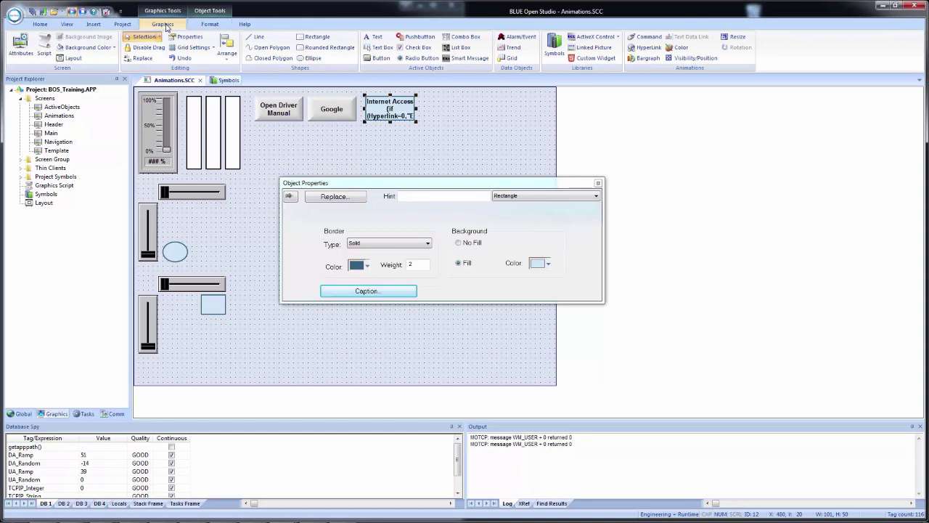
left_click(646, 37)
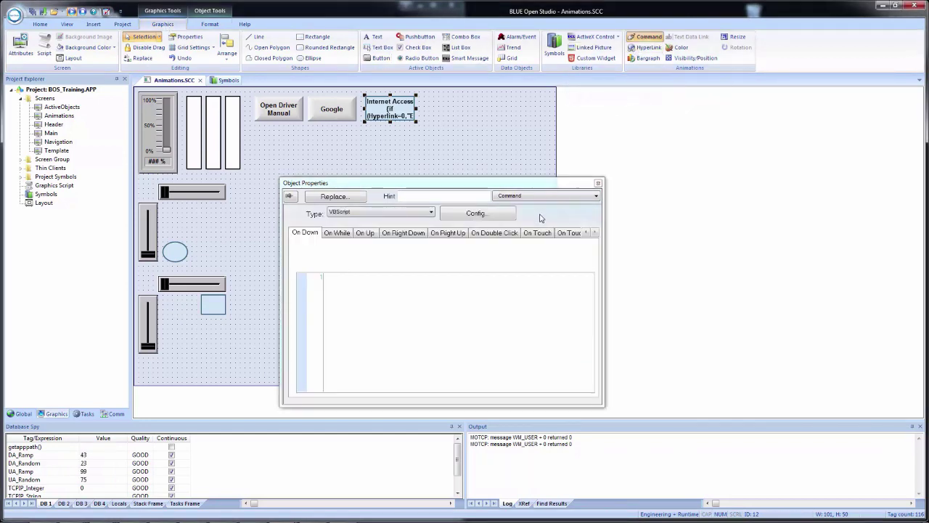
left_click(354, 276)
left_click(361, 234)
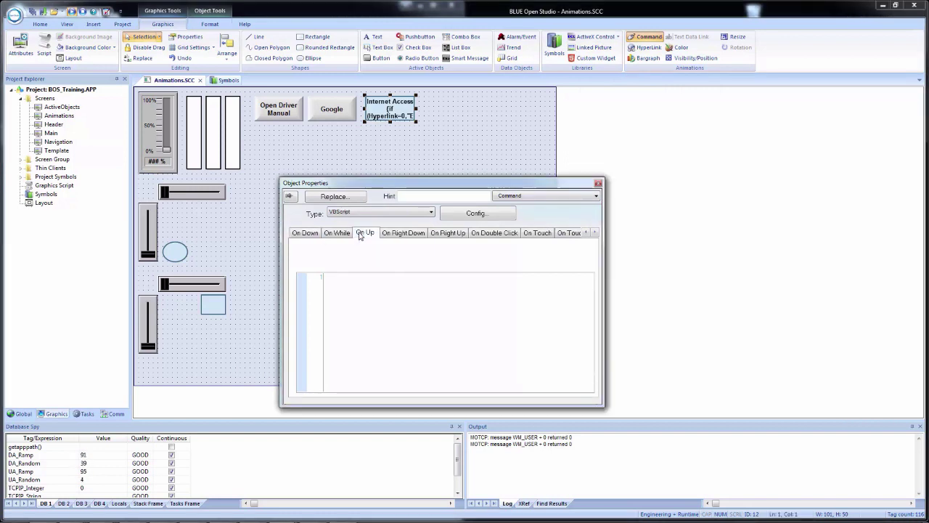
left_click(360, 213)
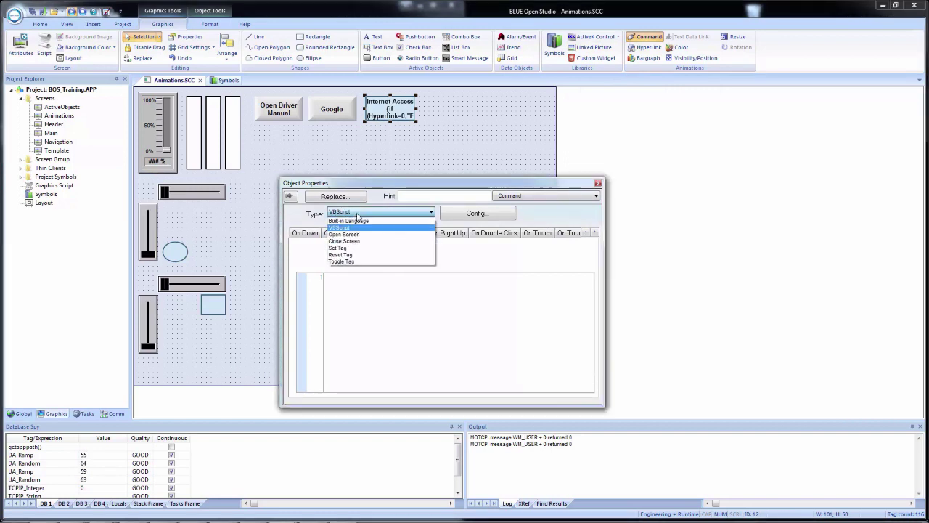
left_click(362, 263)
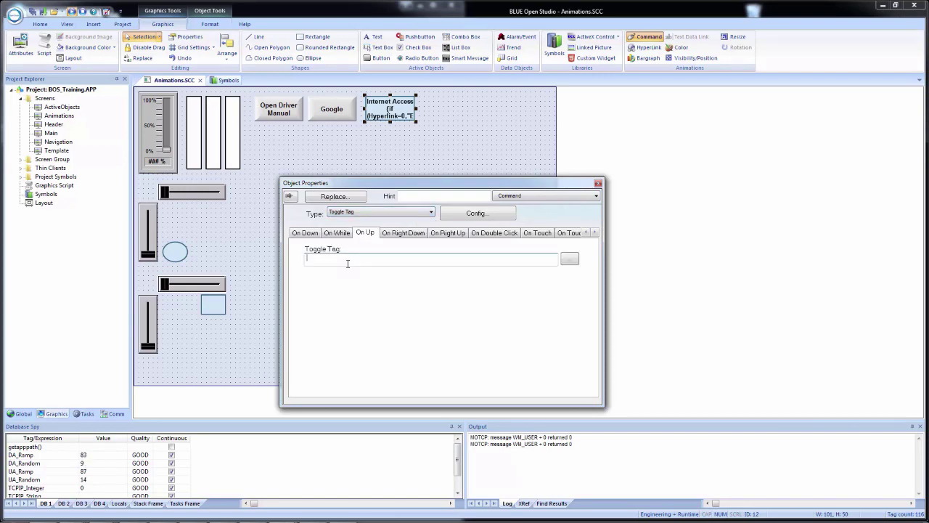
type("Hyperlink")
left_click(497, 143)
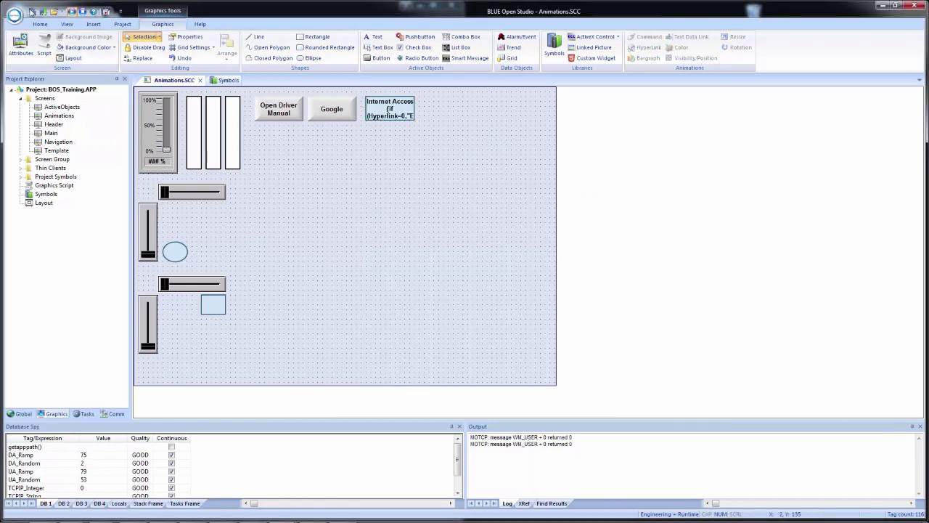
Save the screen, test the Google link and the Internet Access toggle in the running project, and return to the editor.
left_click(32, 12)
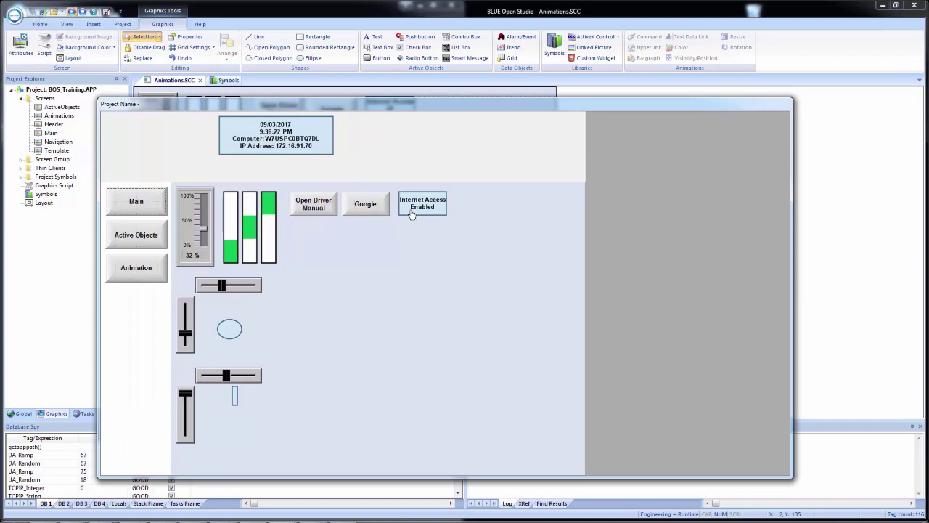
left_click(365, 207)
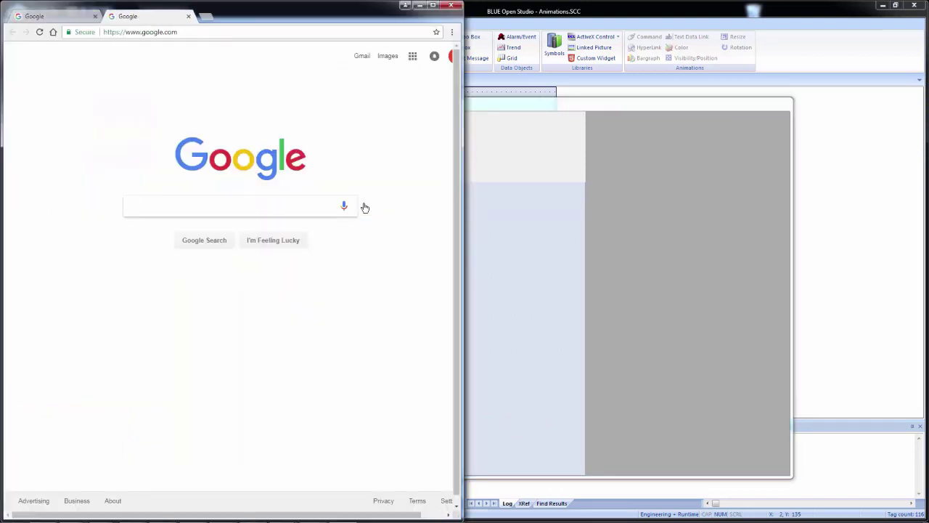
left_click(580, 195)
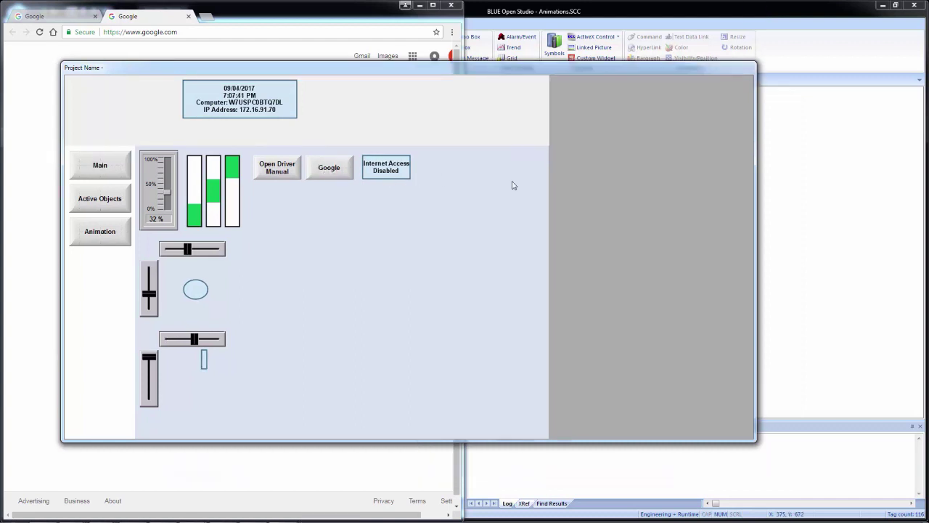
left_click(842, 210)
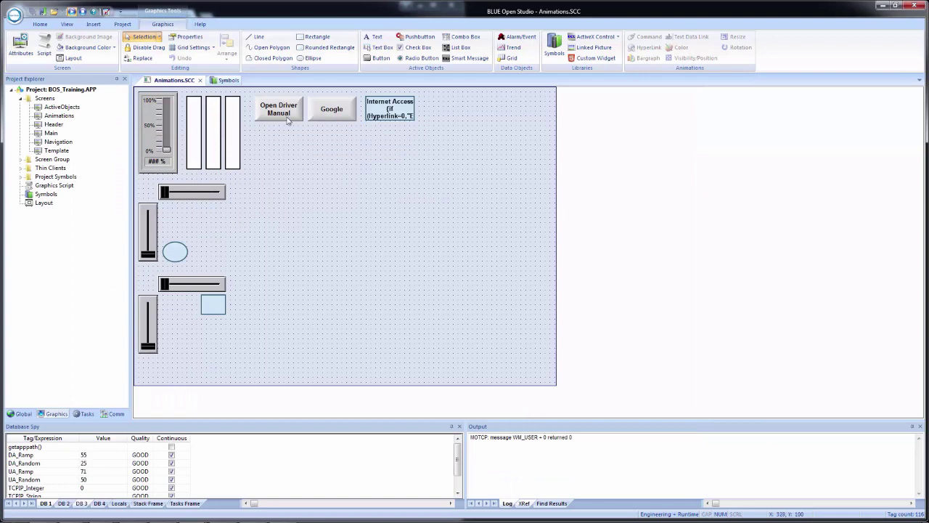
Draw a five-point closed polygon about 100 wide and 160 high below the Google button, and centre its lowest point.
left_click(285, 62)
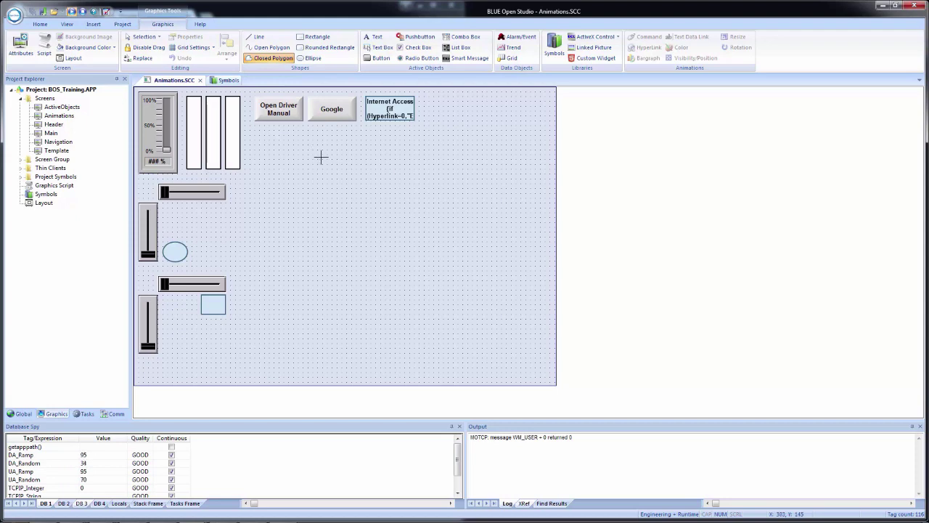
left_click(325, 151)
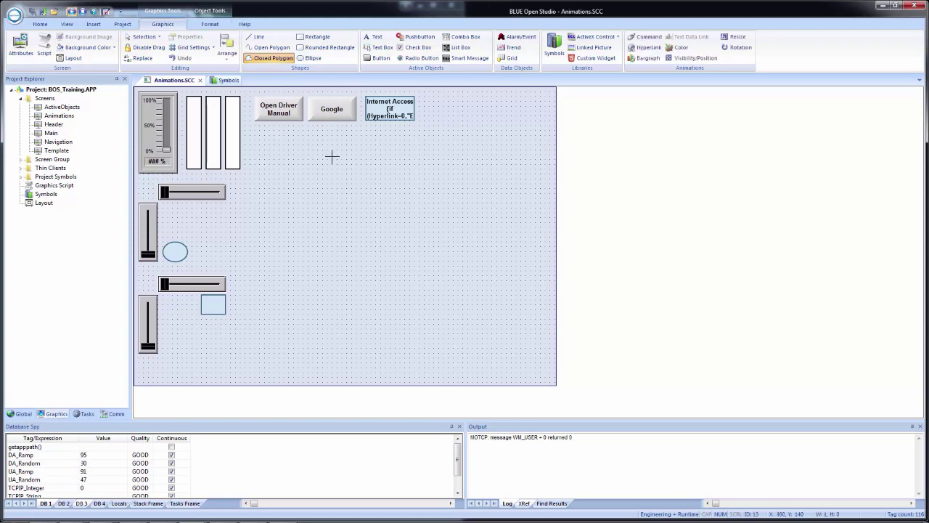
left_click(377, 155)
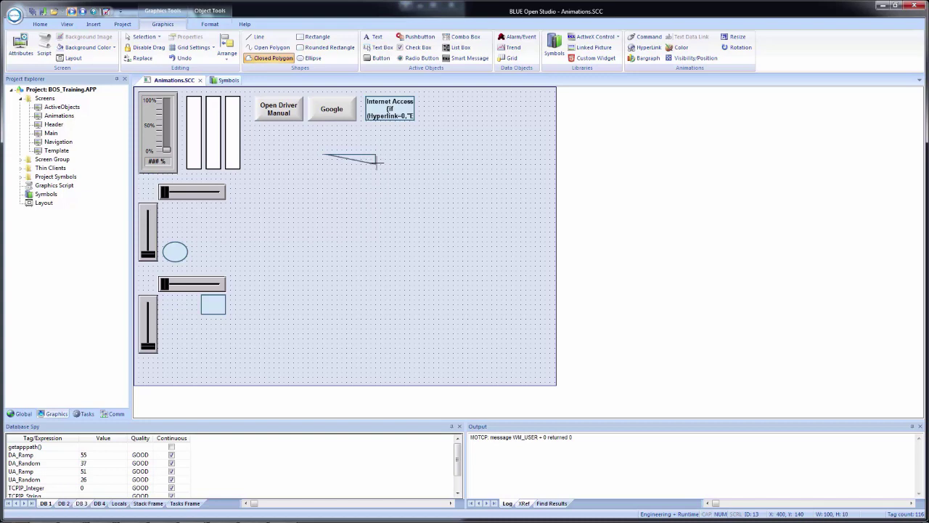
left_click(375, 217)
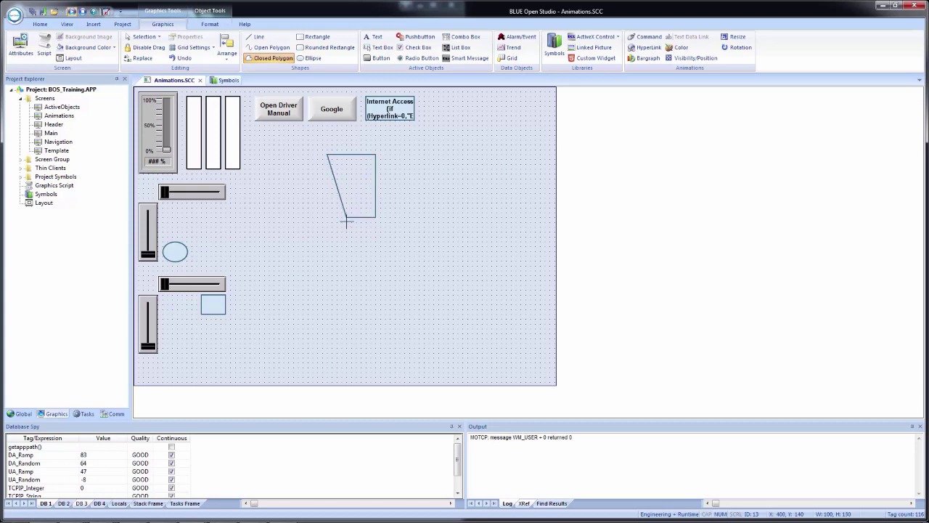
left_click(356, 233)
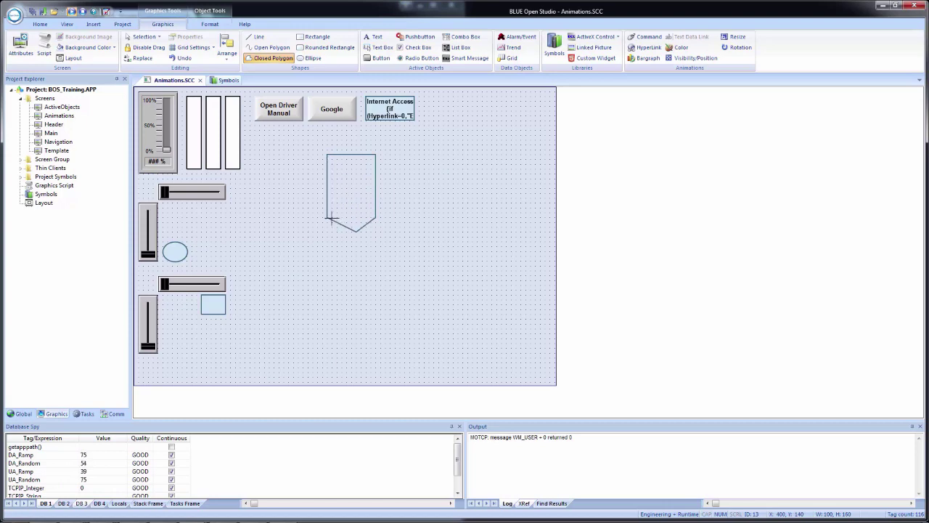
right_click(332, 218)
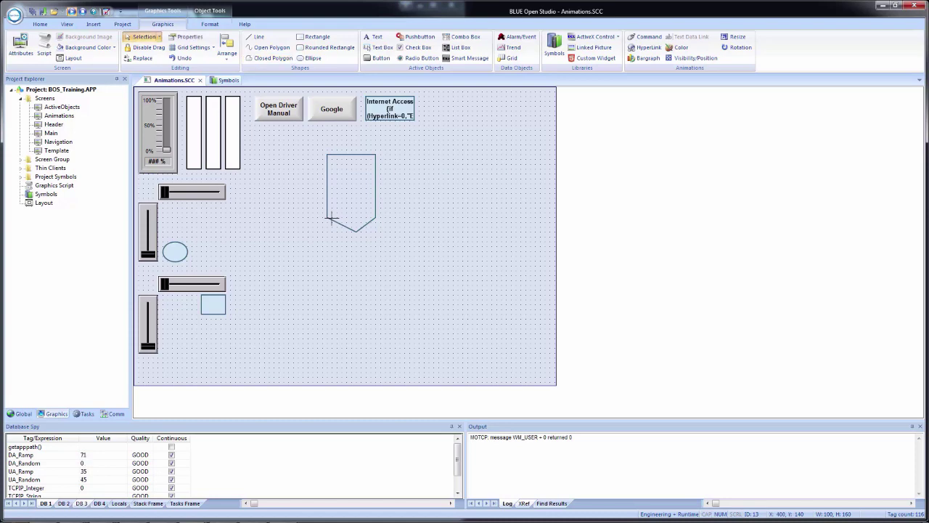
left_click(323, 236)
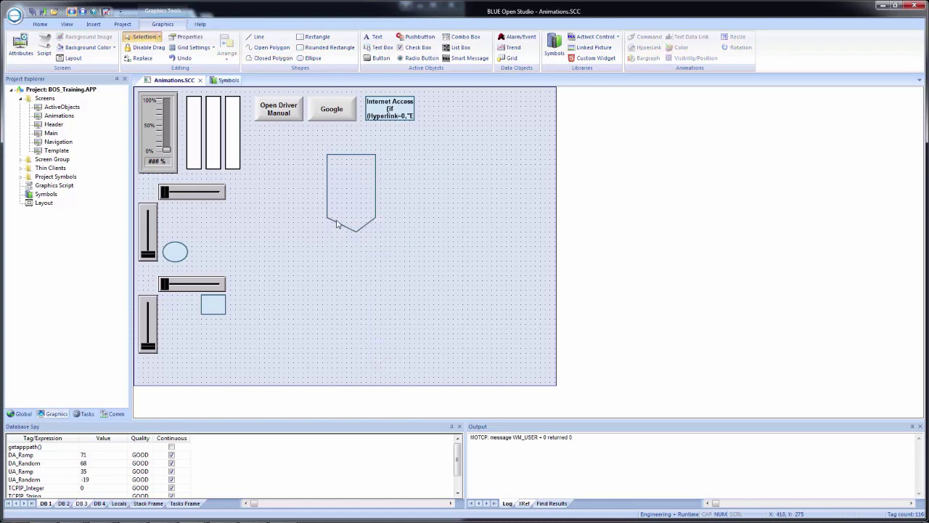
left_click(338, 223)
left_click_drag(356, 233, 352, 232)
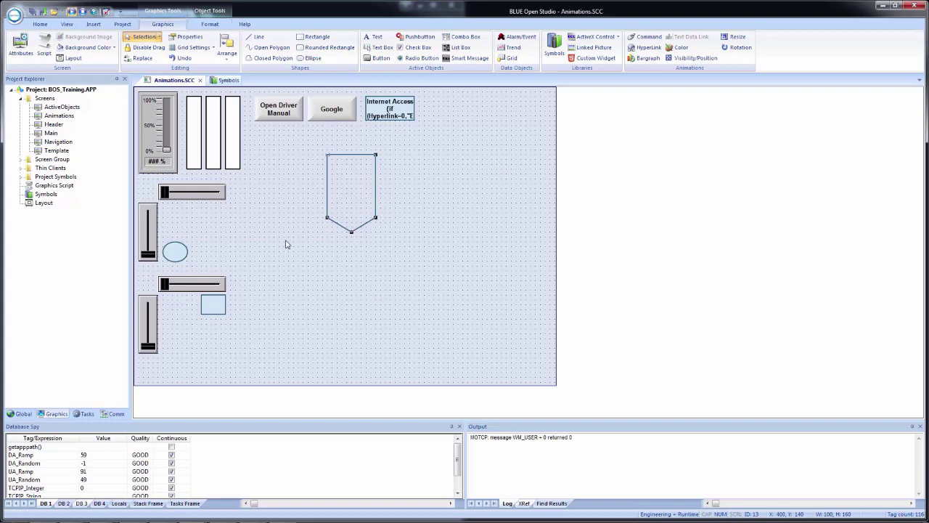
Set the polygon's background to Fill and move the polygon to X 360, Y 150.
double_click(365, 194)
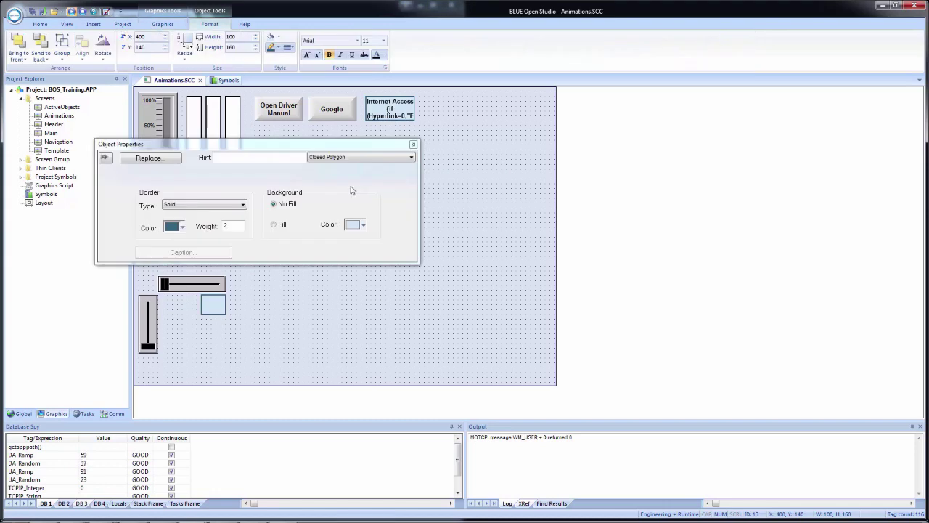
left_click(279, 225)
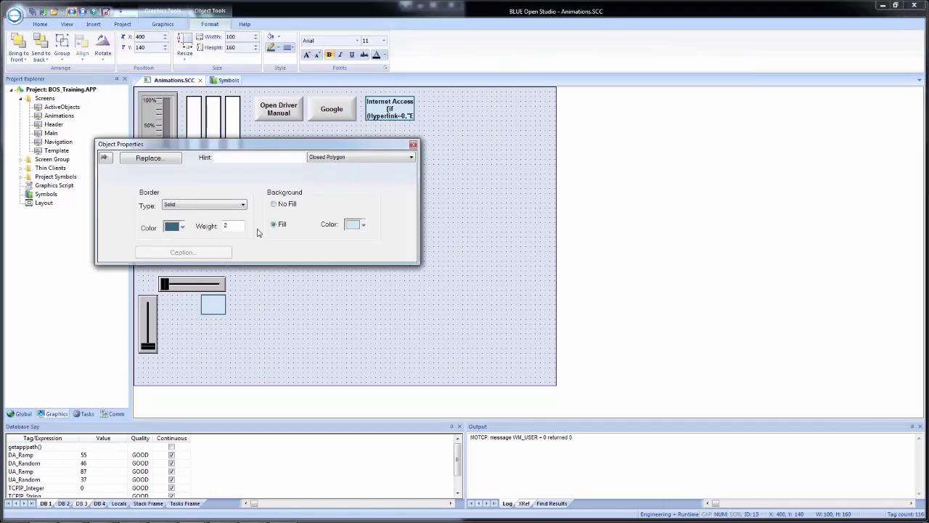
key("Escape")
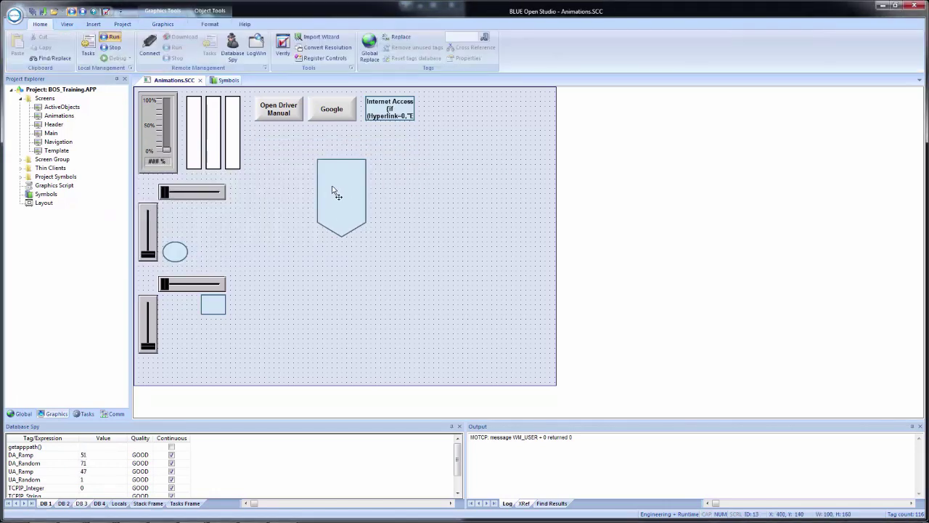
Insert the slider04 symbol from the system Sliders and place it beside the polygon at X 260, Y 140.
left_click(222, 80)
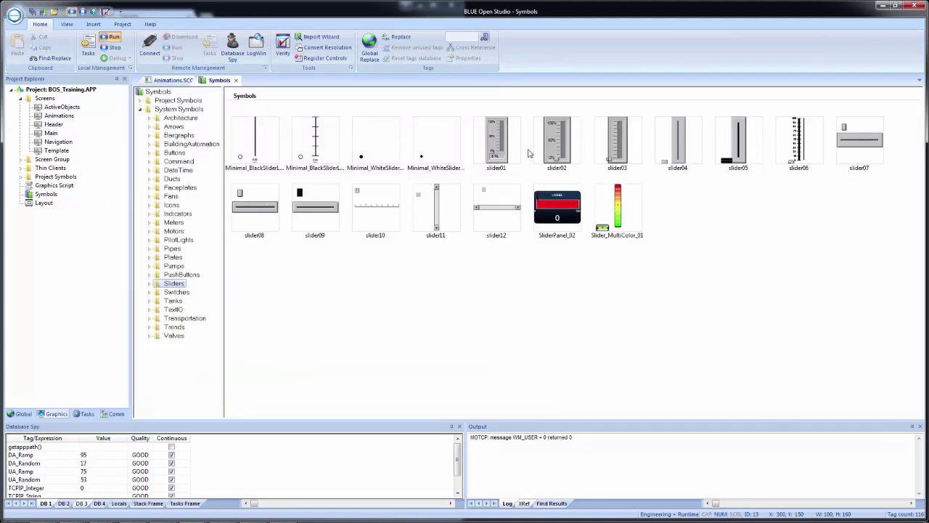
left_click(687, 147)
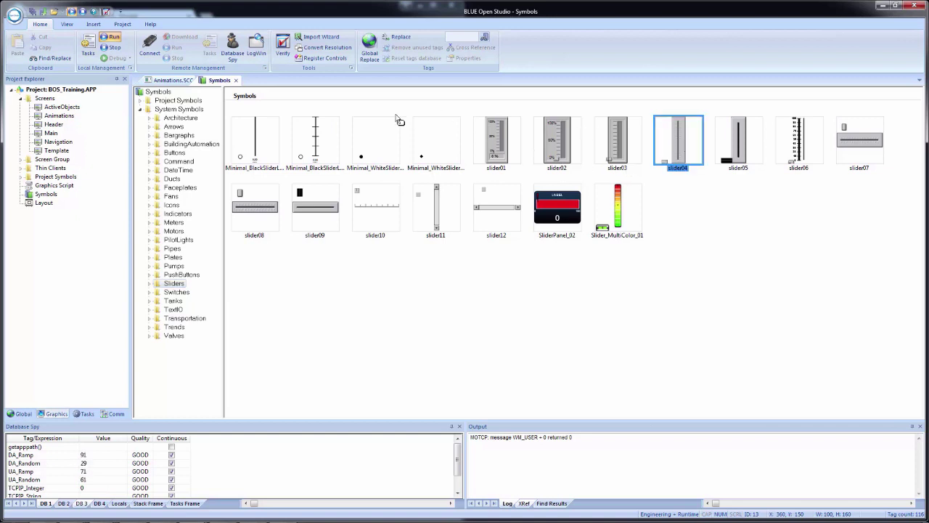
left_click(173, 80)
left_click(271, 194)
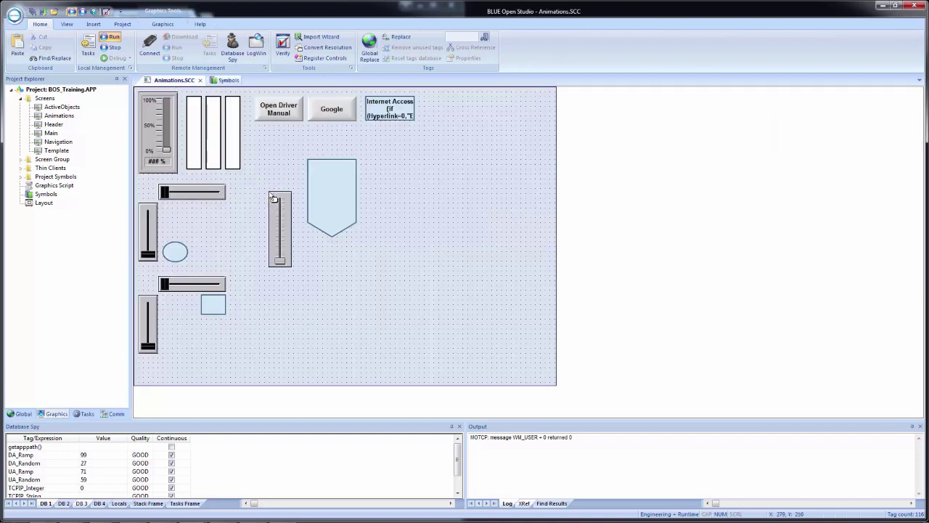
left_click_drag(276, 200, 266, 178)
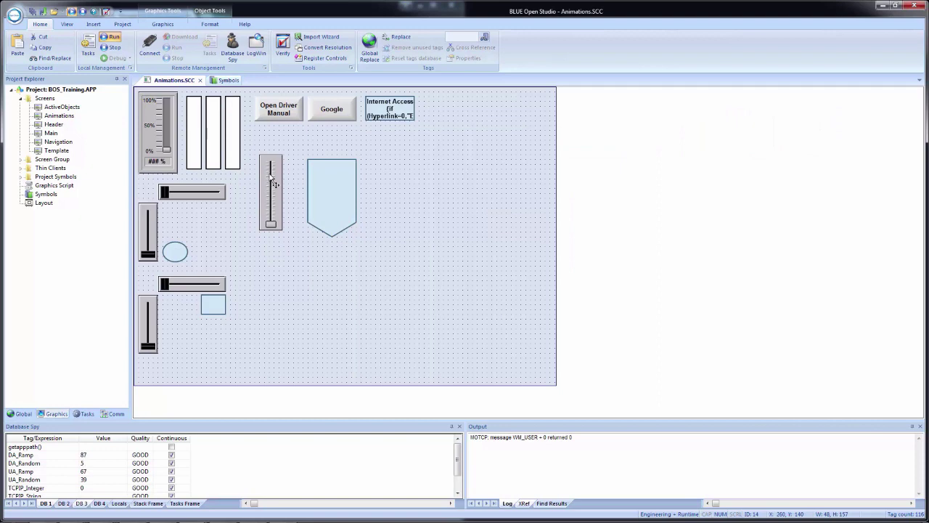
left_click(274, 183)
Assign the tag Rotation to the new slider's TagName, and create it as an Integer tag with its scope selected.
double_click(270, 178)
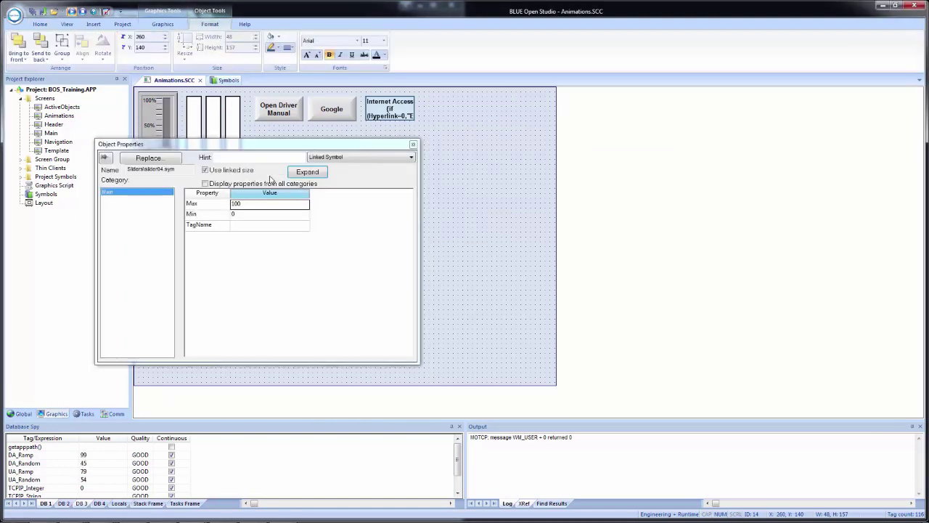
left_click(264, 227)
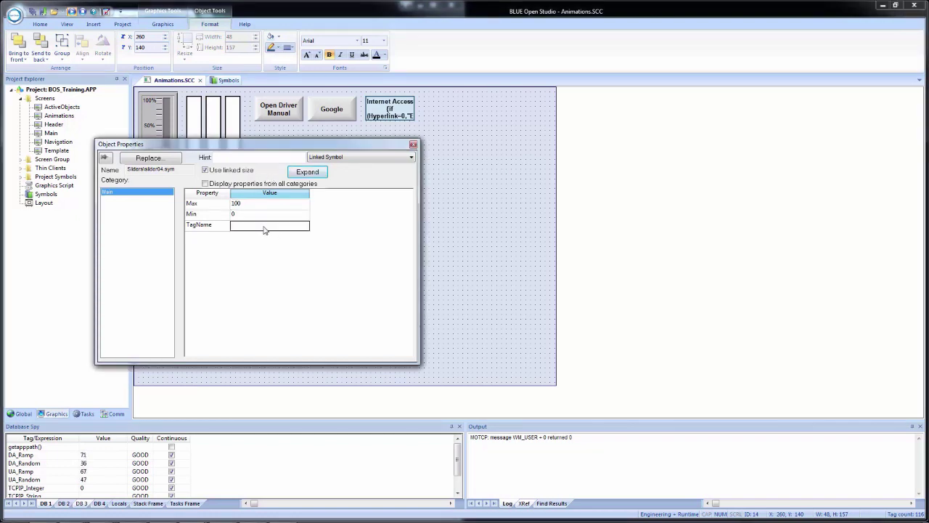
type("Rotation")
key("Return")
left_click(461, 302)
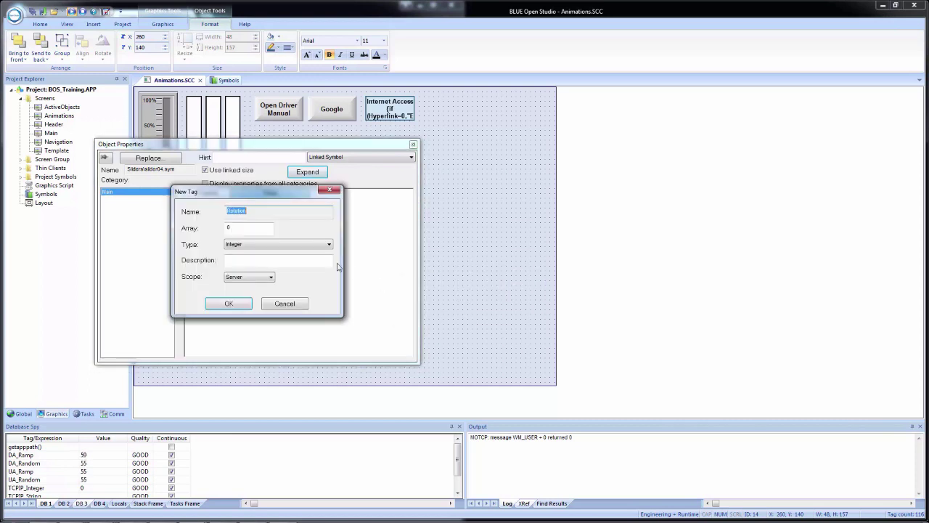
left_click(230, 279)
left_click(232, 286)
left_click(228, 303)
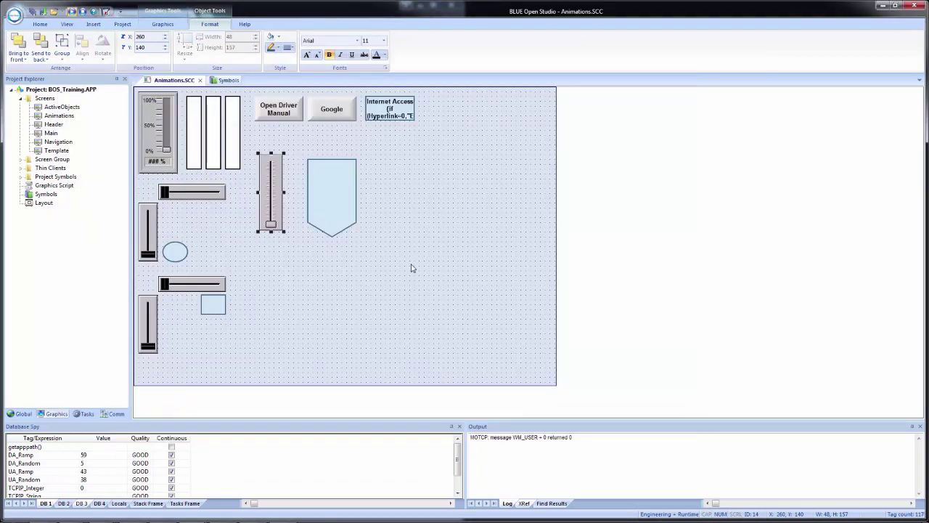
Add a Rotation animation to the polygon and open the animation's properties.
left_click(331, 211)
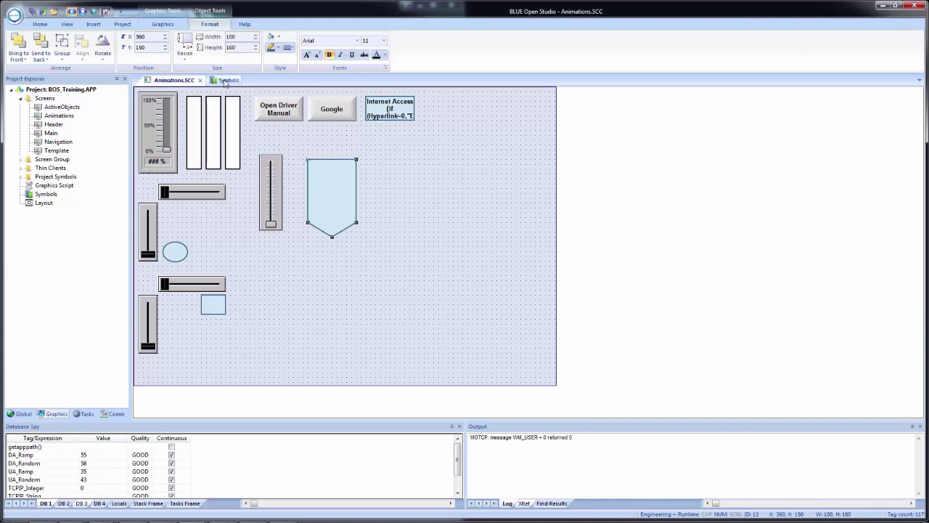
left_click(163, 24)
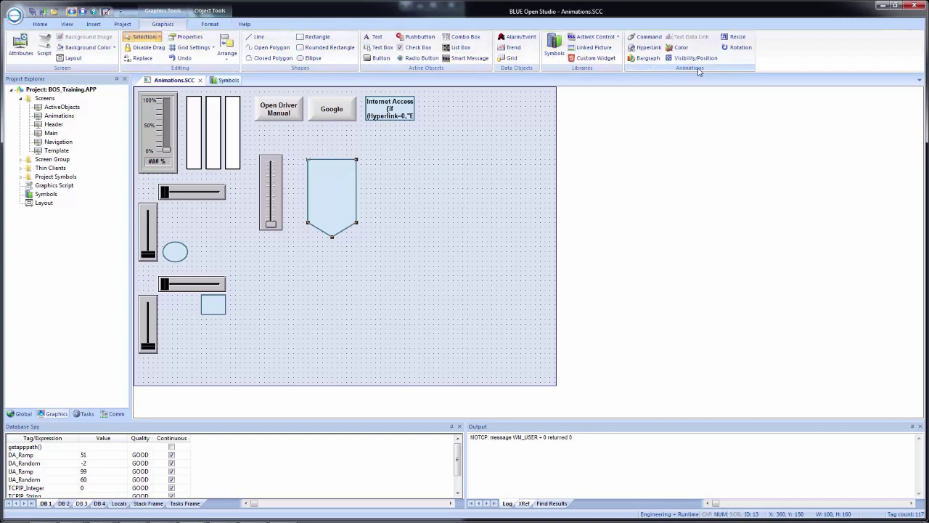
left_click(737, 47)
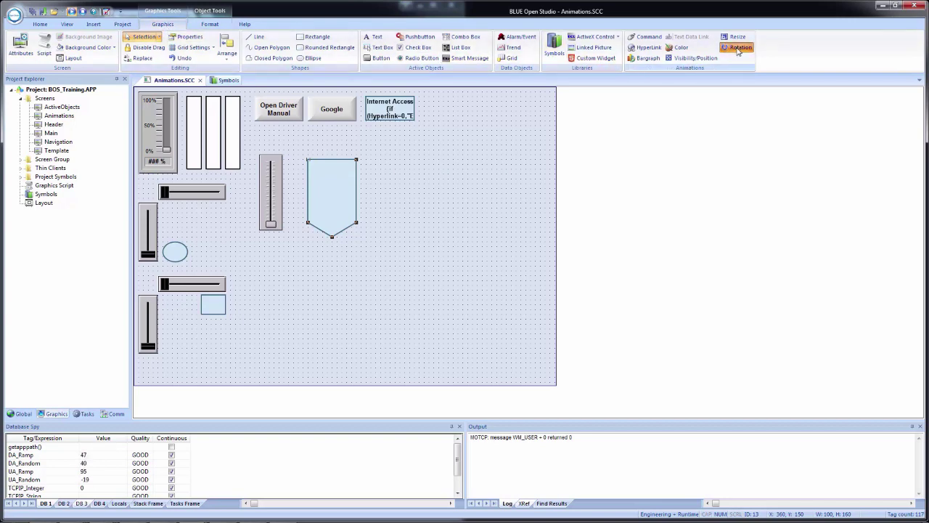
left_click(332, 189)
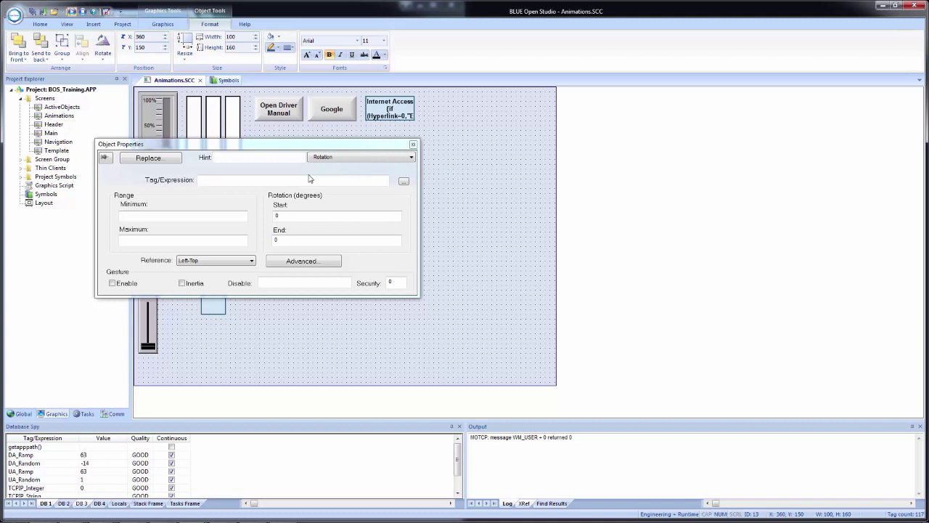
Set the polygon's rotation range to a minimum of 0 and a maximum of 100.
left_click(200, 214)
type("0")
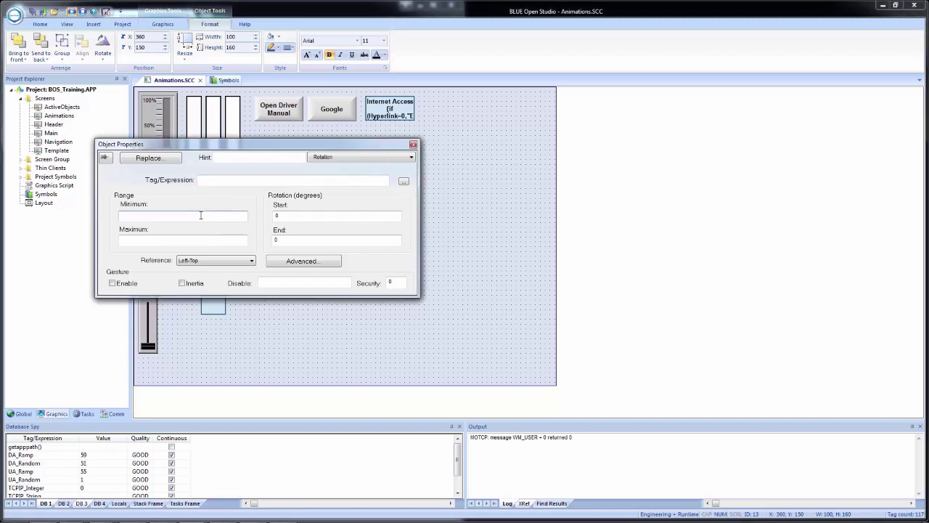
left_click(172, 238)
type("100")
left_click(152, 215)
right_click(153, 214)
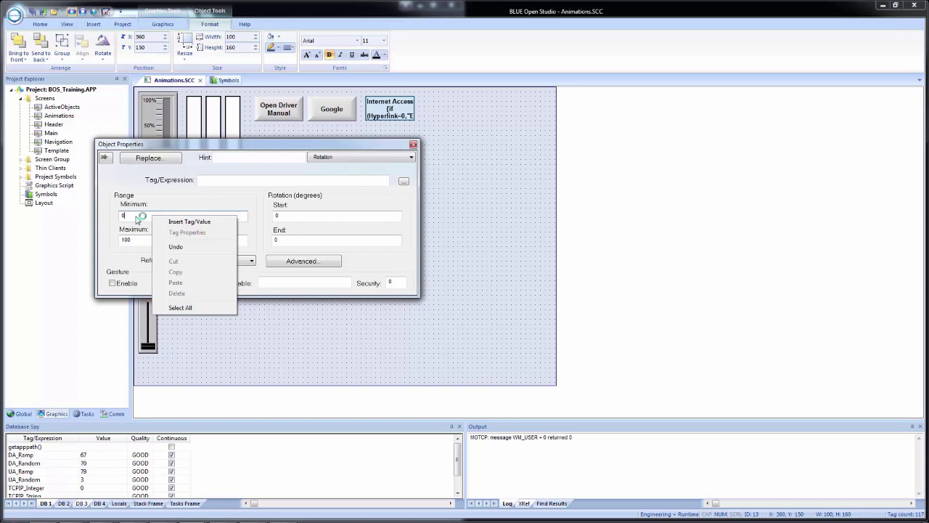
Set the end angle of the polygon's rotation to 360 degrees.
left_click(256, 214)
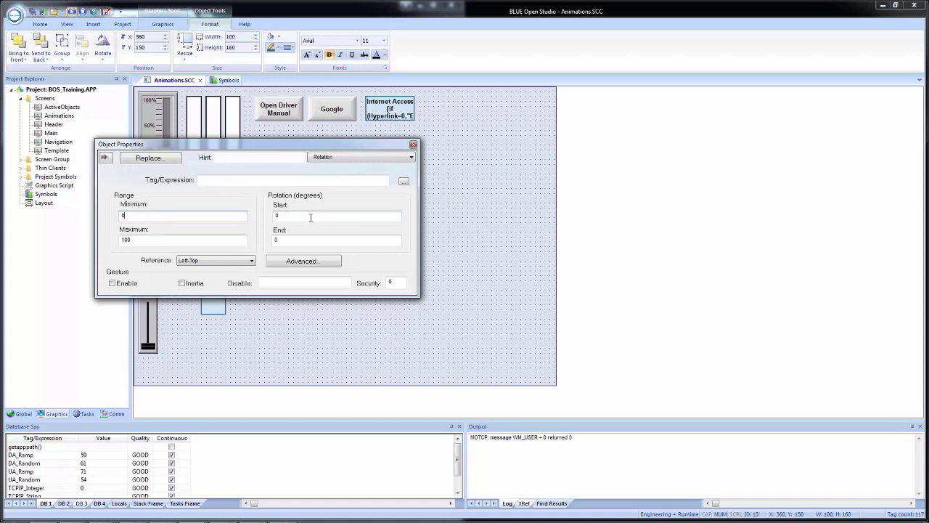
left_click(317, 240)
key("BackSpace")
type("360")
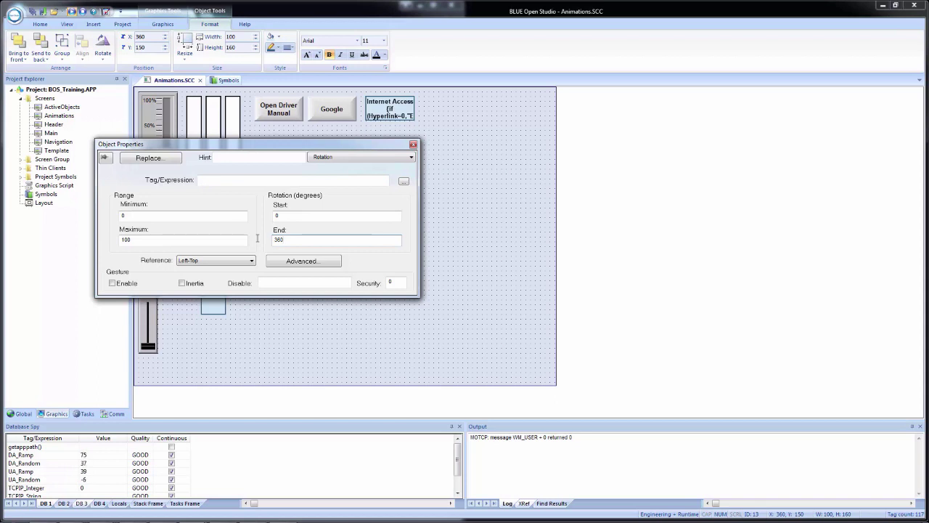
Review the rotation's reference point choices and its advanced offset and direction options without changing them.
left_click(226, 262)
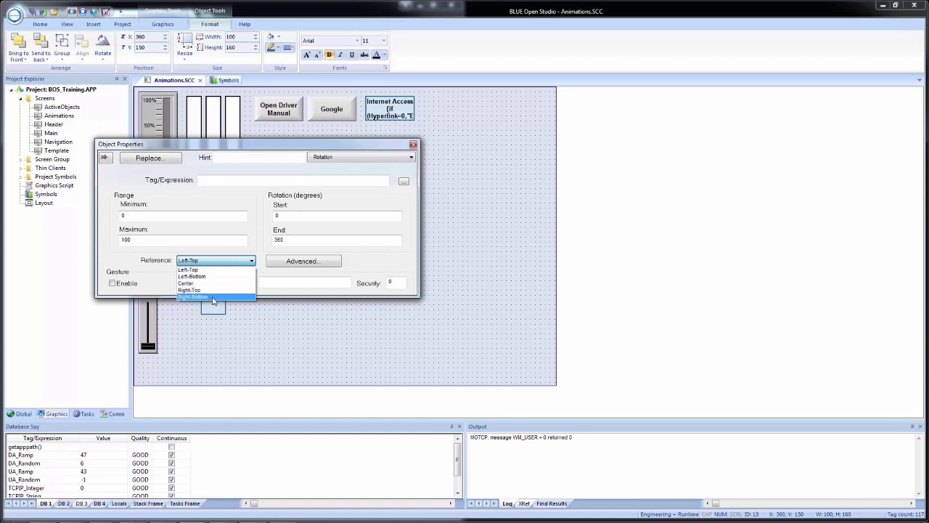
left_click(222, 262)
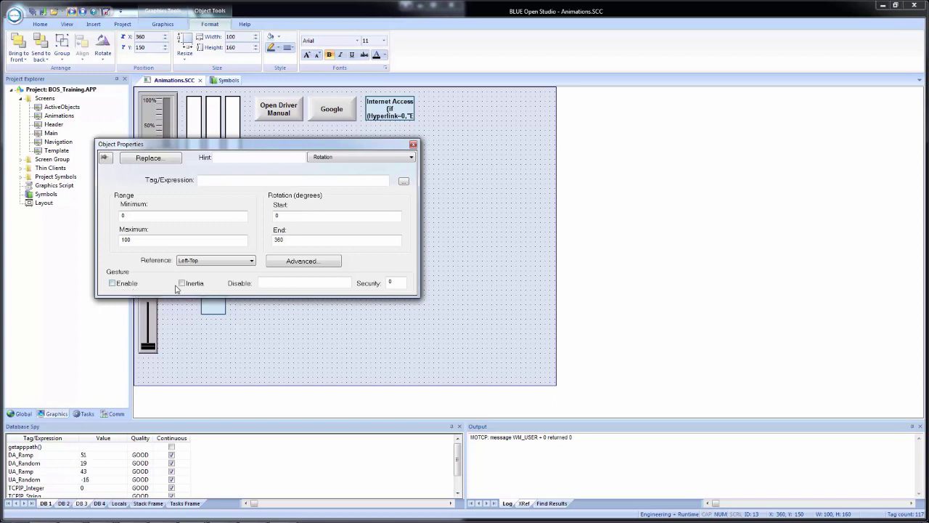
left_click(296, 262)
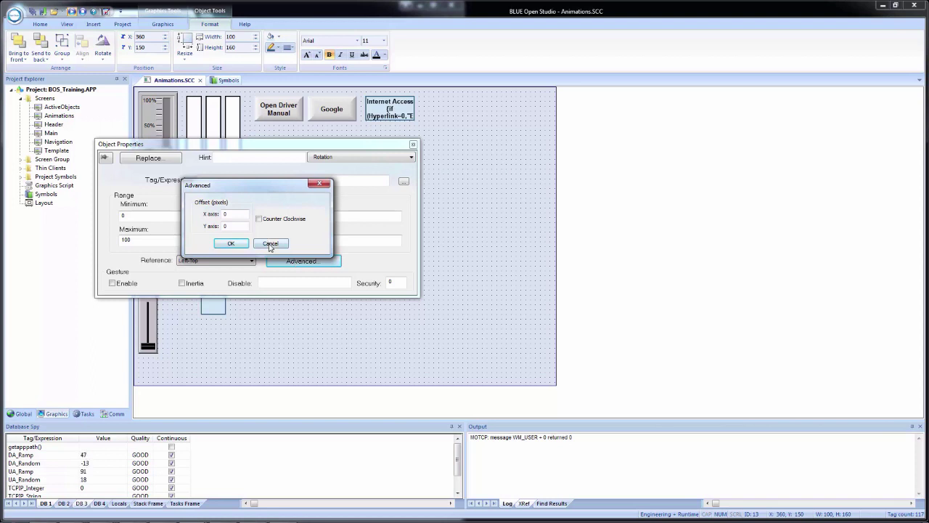
left_click(270, 244)
left_click(288, 215)
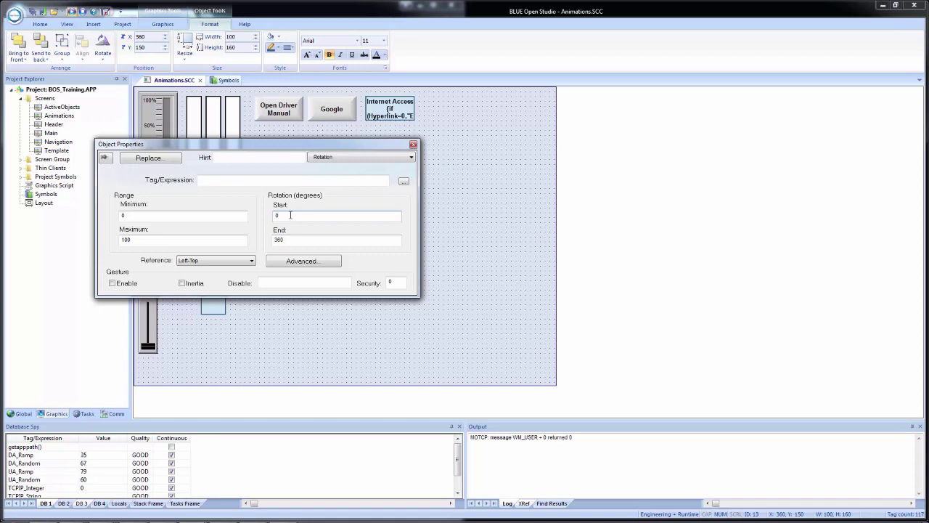
double_click(291, 214)
double_click(290, 215)
double_click(291, 214)
double_click(292, 215)
Assign the tag Rotation to the polygon's rotation animation and close its properties.
left_click(254, 181)
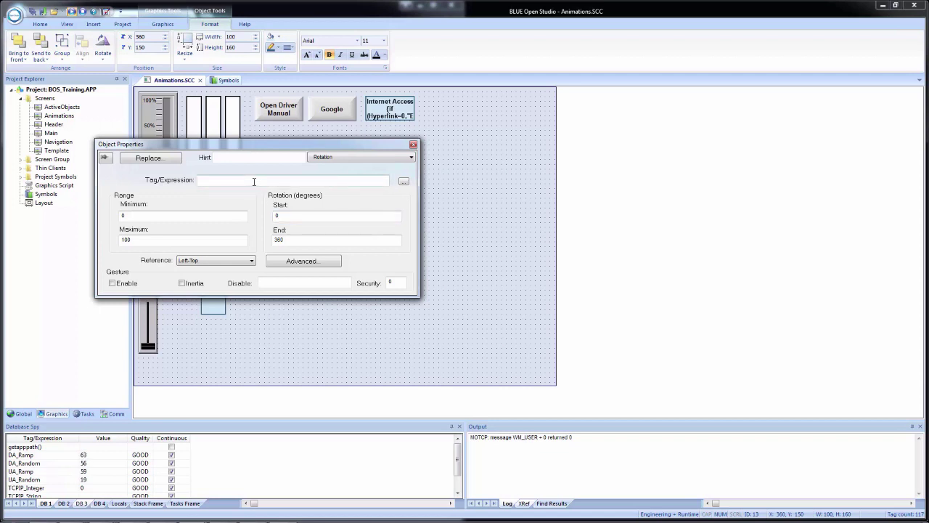
type("Rotation")
left_click(456, 210)
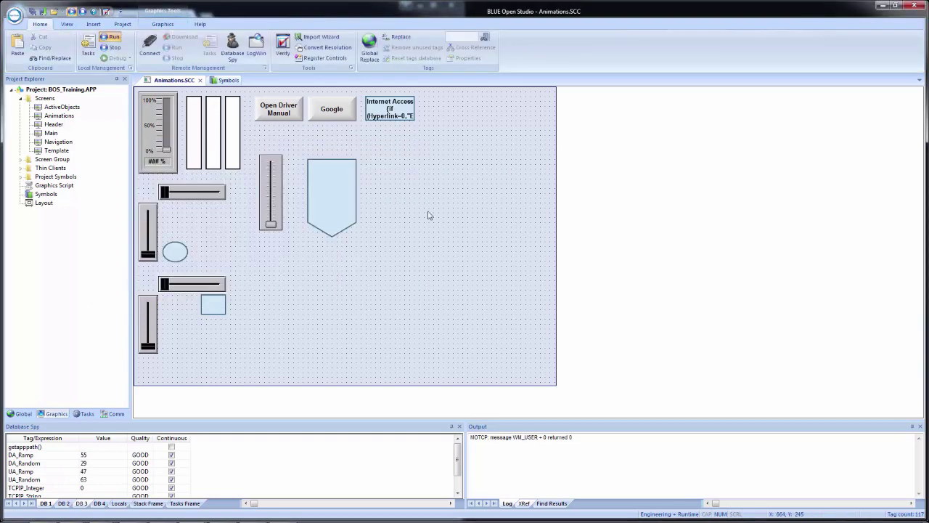
Reshape the polygon into a narrower pointed shape, 60 wide and 150 high, placed at X 400, Y 150.
left_click(334, 193)
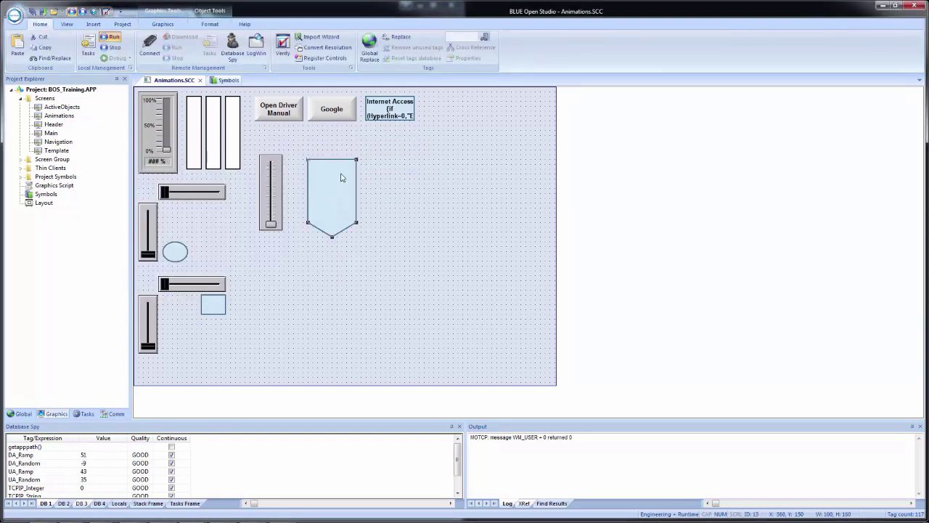
left_click_drag(356, 160, 332, 159)
left_click_drag(356, 224, 323, 231)
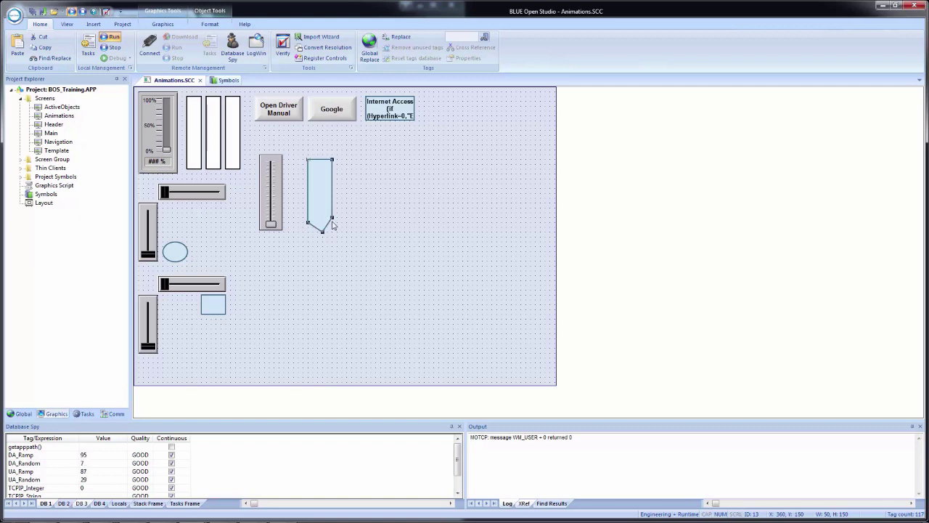
left_click(331, 224)
left_click_drag(333, 223, 337, 224)
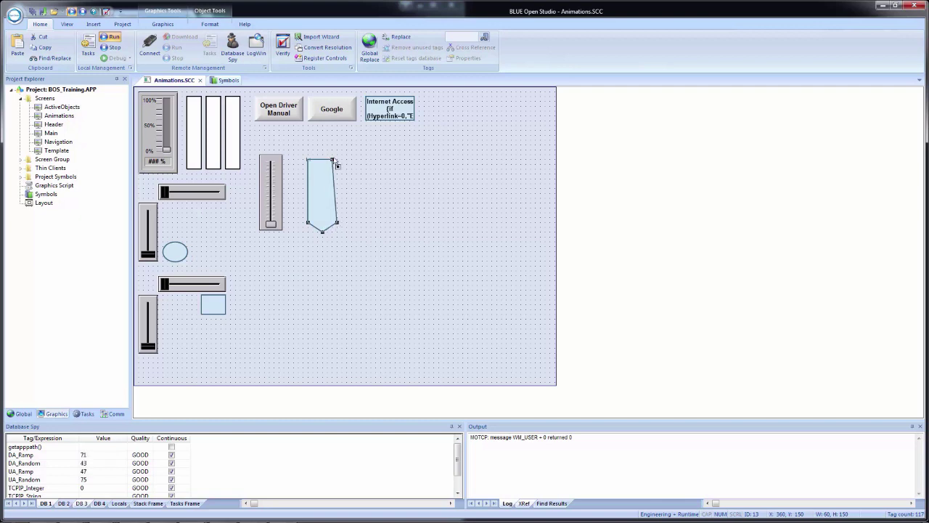
left_click_drag(333, 160, 341, 182)
left_click(371, 265)
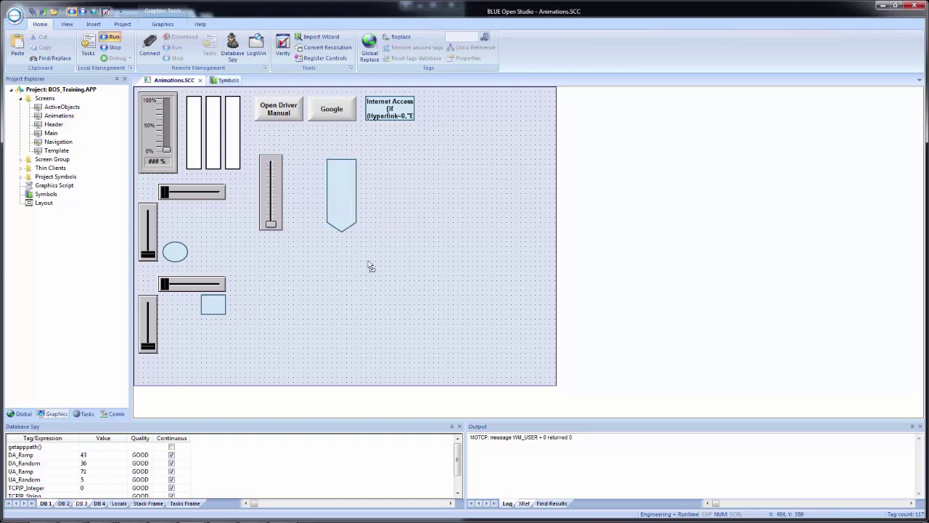
left_click(333, 170)
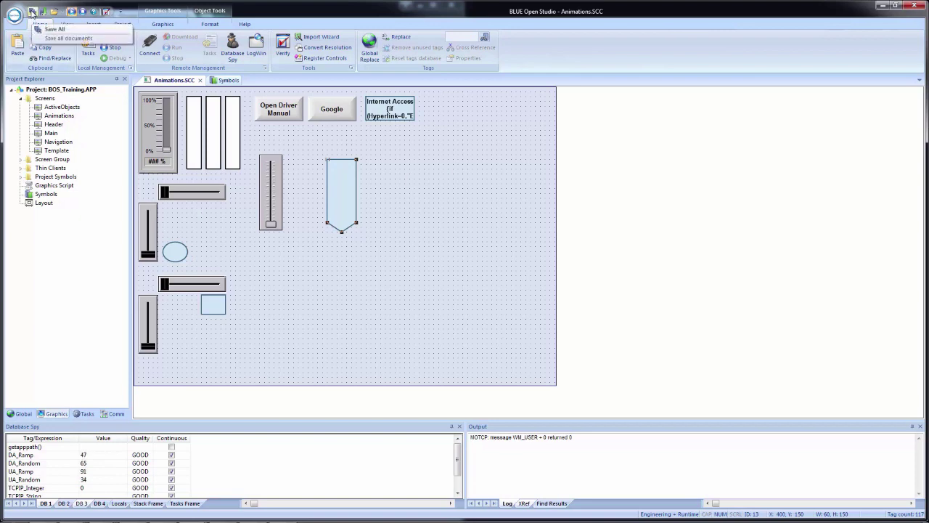
Save all documents and test the polygon's rotation about its Left-Top reference with the slider in the running project.
left_click(31, 12)
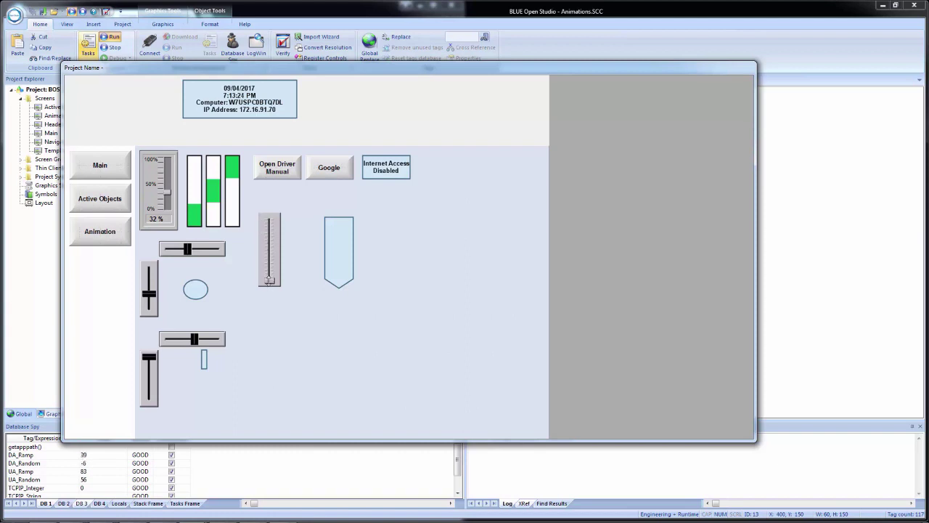
mouse_move(269, 279)
left_mouse_down()
mouse_move(270, 216)
mouse_move(276, 295)
left_mouse_up()
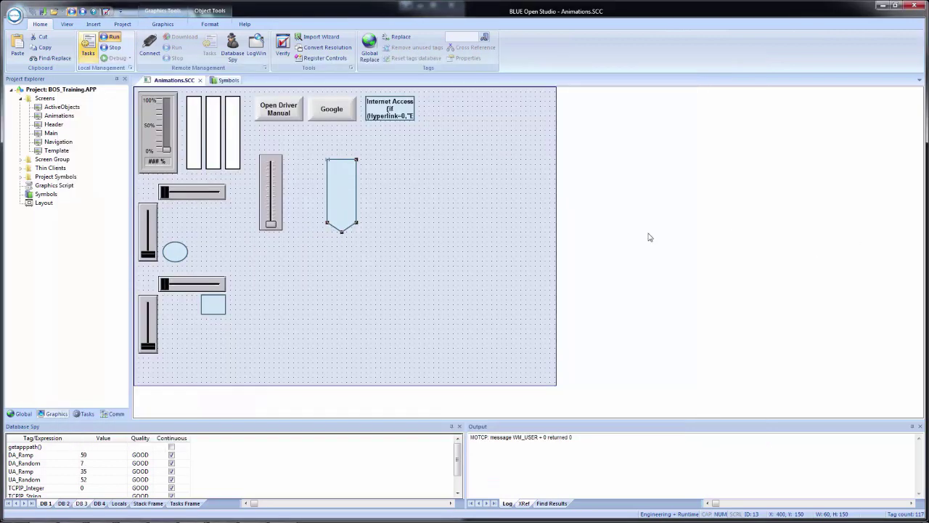
left_click(820, 241)
Set the polygon's rotation reference to Center and enable Counter Clockwise rotation.
double_click(341, 199)
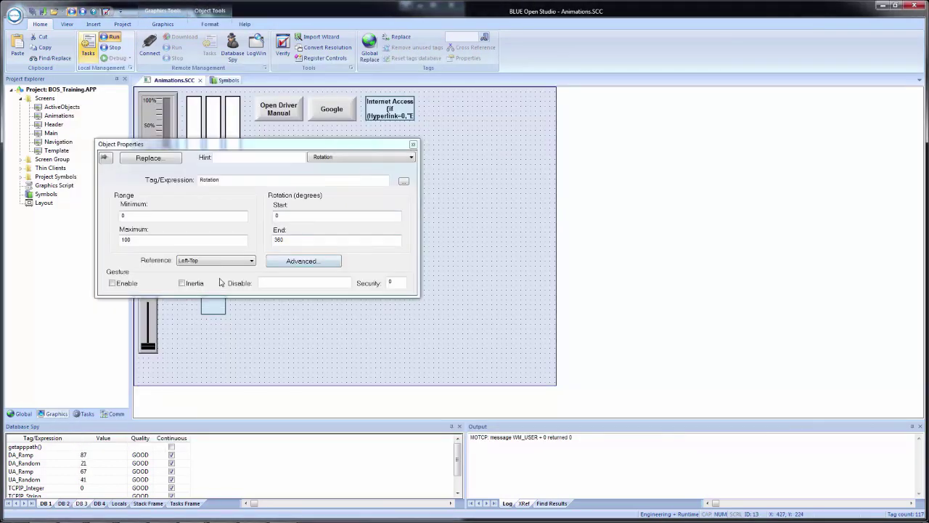
left_click(217, 260)
left_click(226, 286)
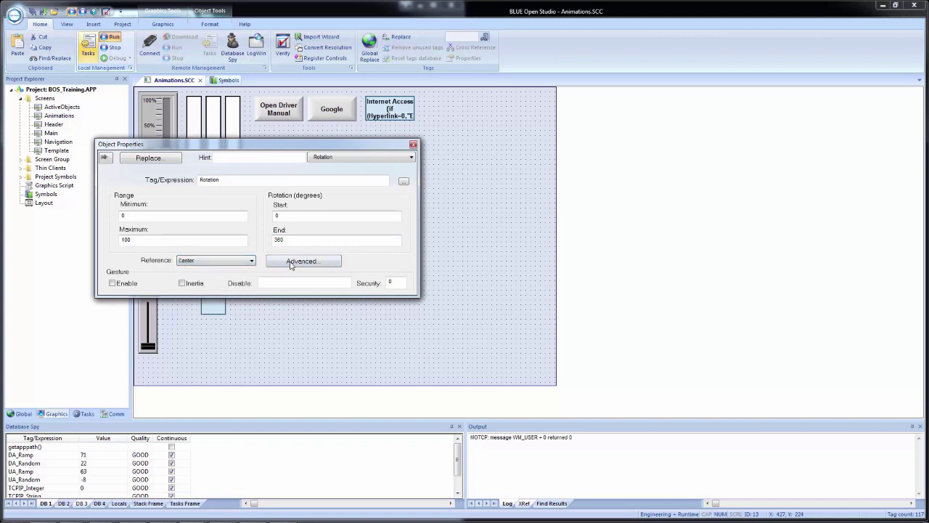
left_click(289, 261)
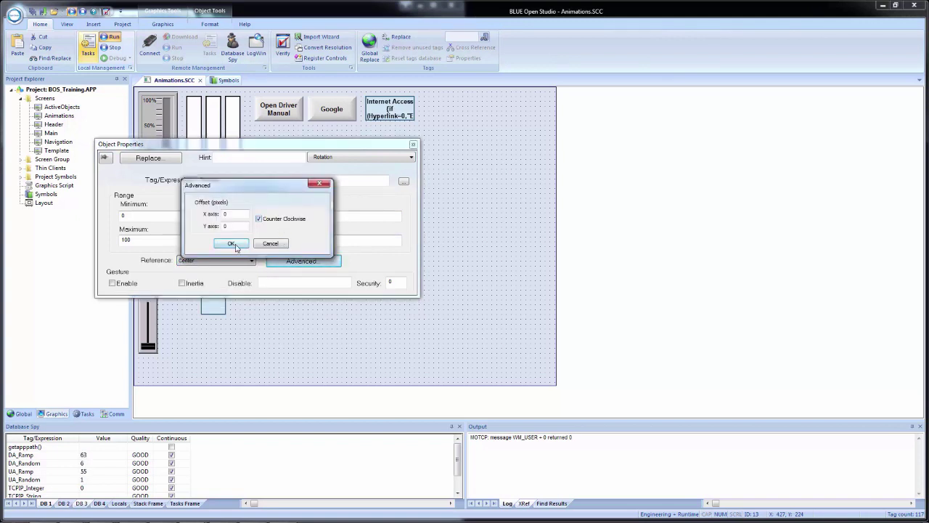
left_click(235, 245)
left_click(471, 190)
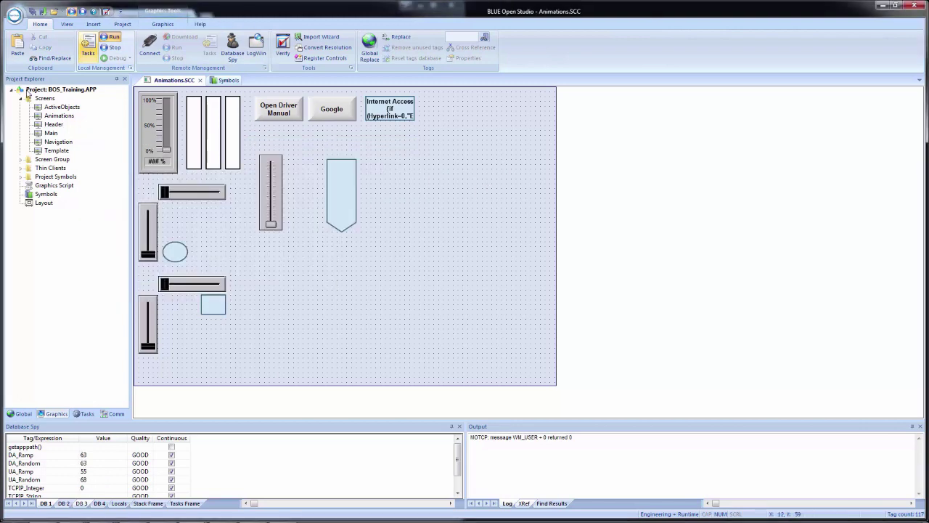
Save the screen and test the counter-clockwise rotation about the polygon's center with the slider at runtime.
left_click(42, 12)
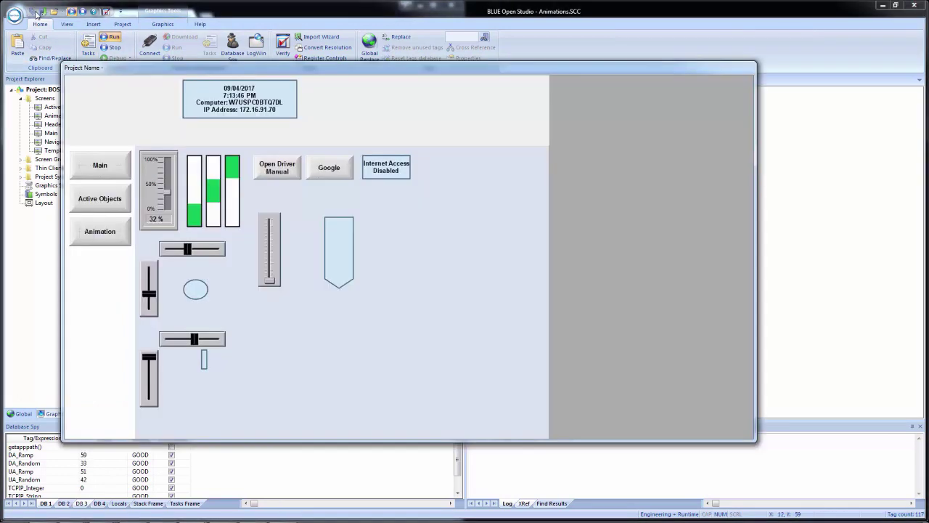
mouse_move(270, 281)
left_mouse_down()
mouse_move(269, 217)
mouse_move(277, 286)
left_mouse_up()
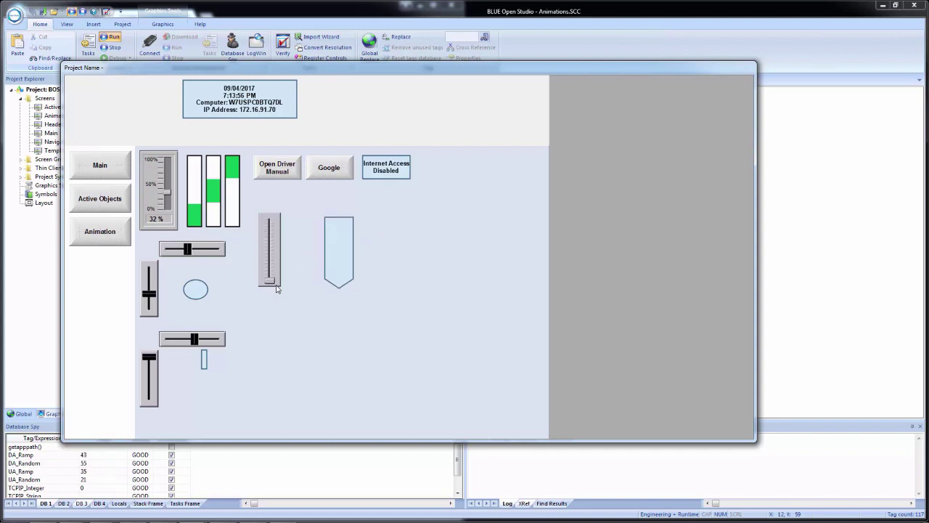
left_click(828, 266)
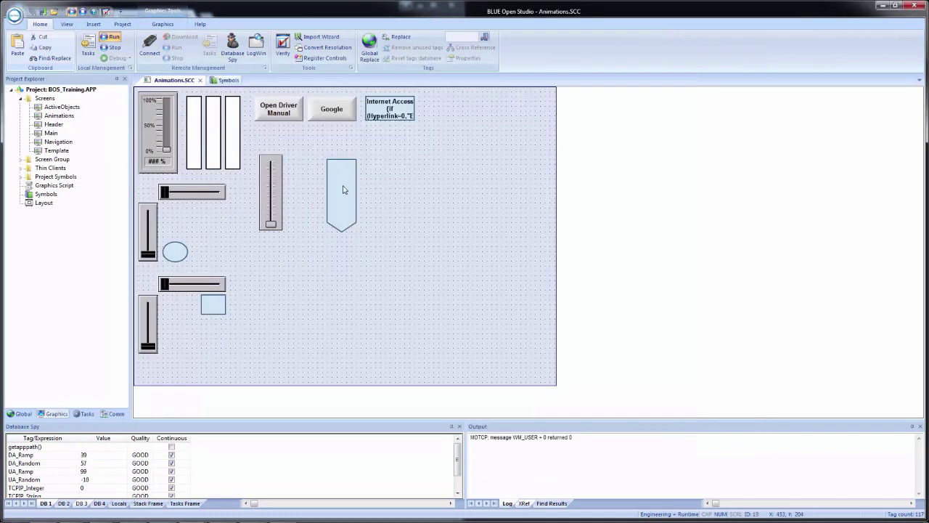
Set the polygon's rotation offset to 50 pixels on the X and Y axes, with Counter Clockwise turned off.
double_click(344, 190)
left_click(291, 261)
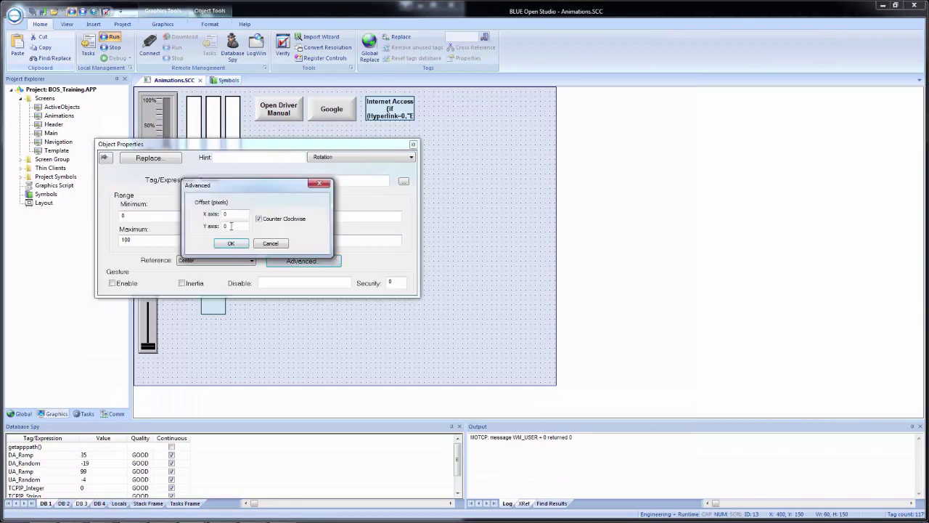
double_click(229, 214)
type("50")
key("Tab")
type("50")
left_click(246, 243)
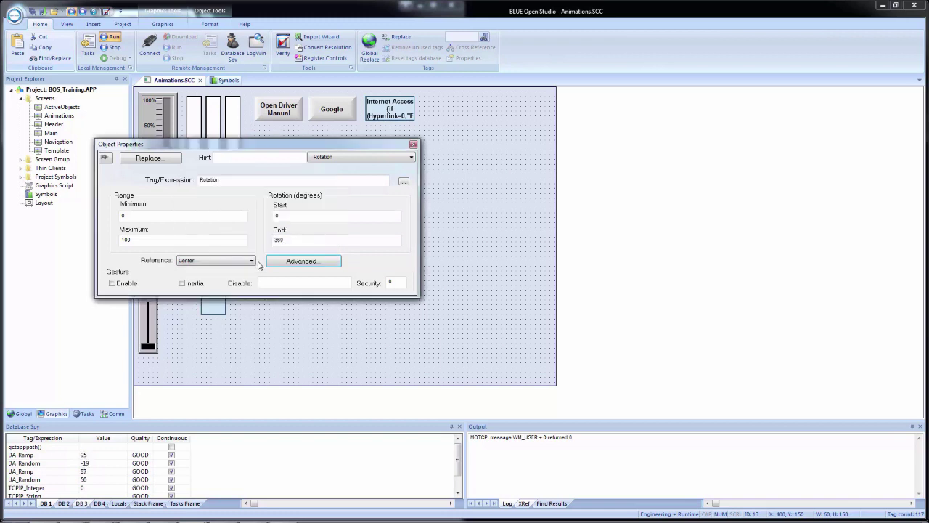
Set the polygon's rotation reference to Left-Top and close its properties.
left_click(209, 261)
left_click(218, 267)
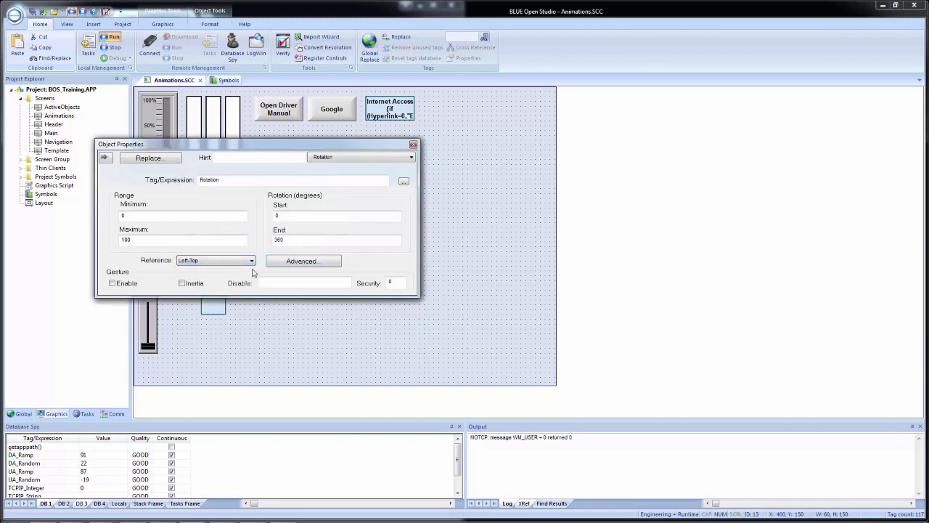
left_click(498, 182)
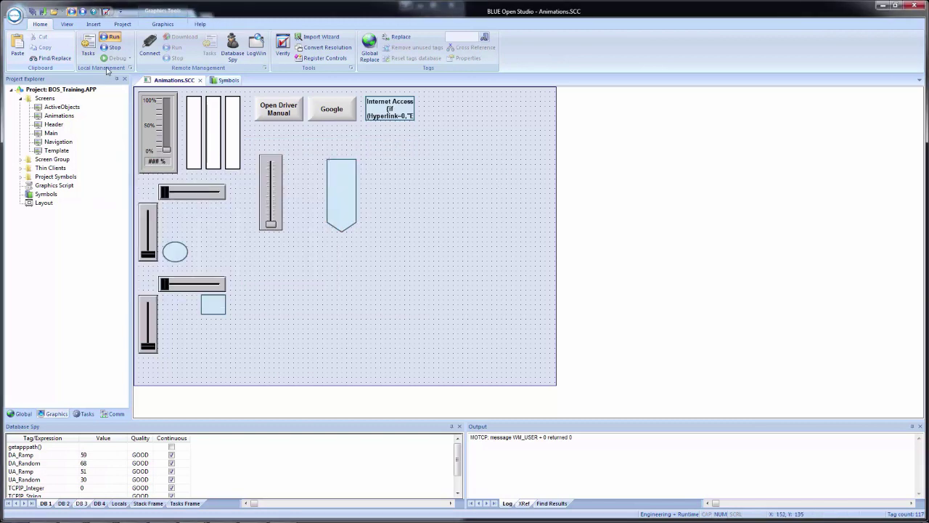
Save the screen and run the slider up and down at runtime to test the rotation with the 50-pixel offset.
left_click(34, 12)
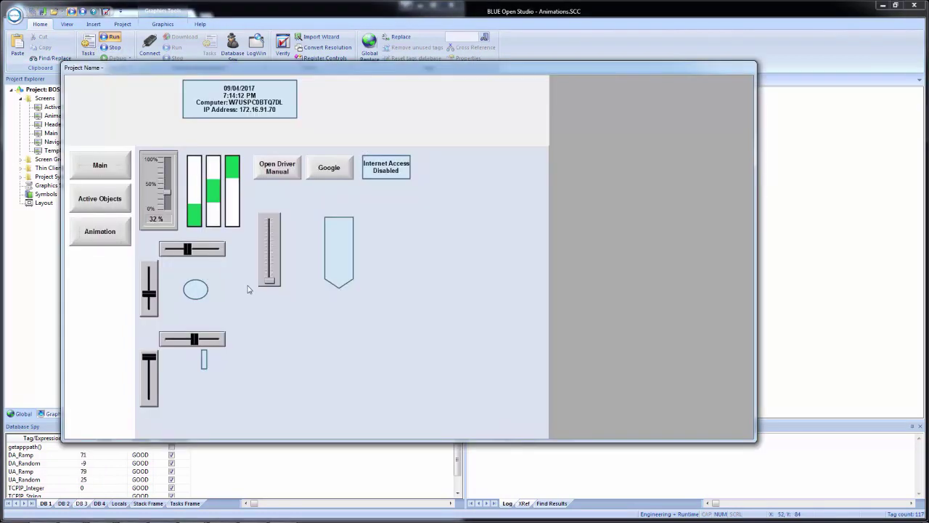
left_click_drag(269, 280, 282, 225)
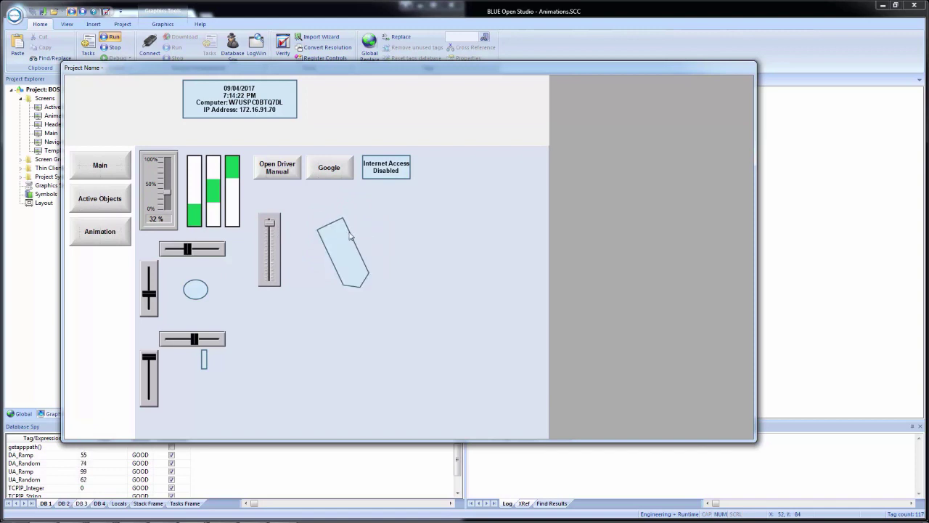
left_click_drag(269, 222, 272, 290)
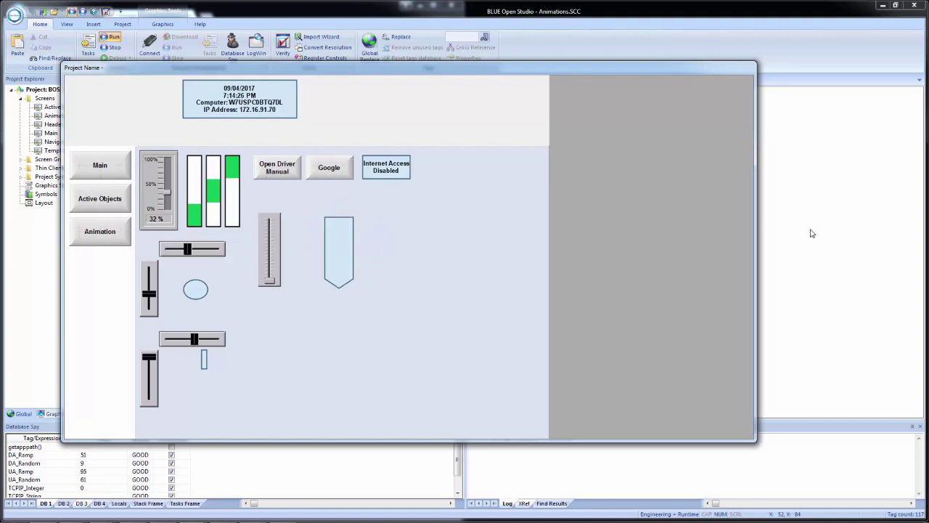
left_click(811, 233)
Give the polygon's rotation a negative X axis offset and a Y axis offset of -50 pixels.
double_click(341, 202)
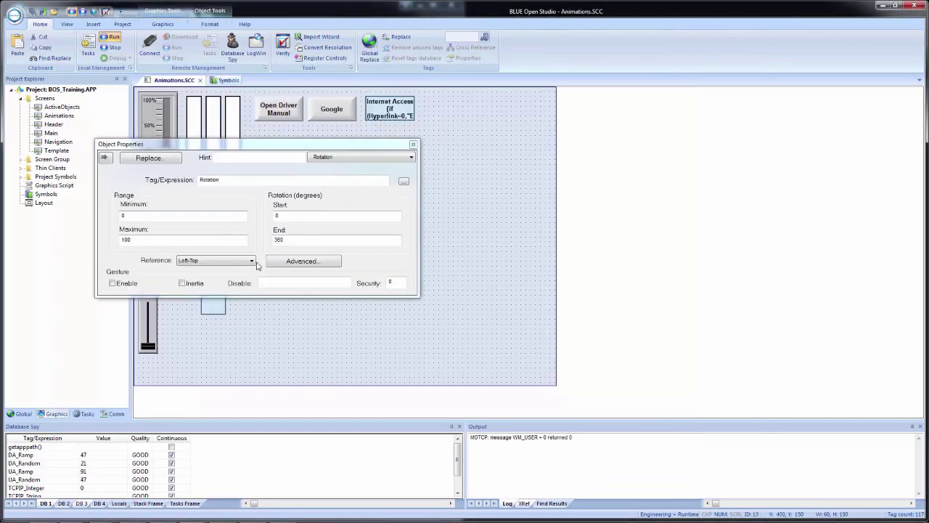
left_click(270, 263)
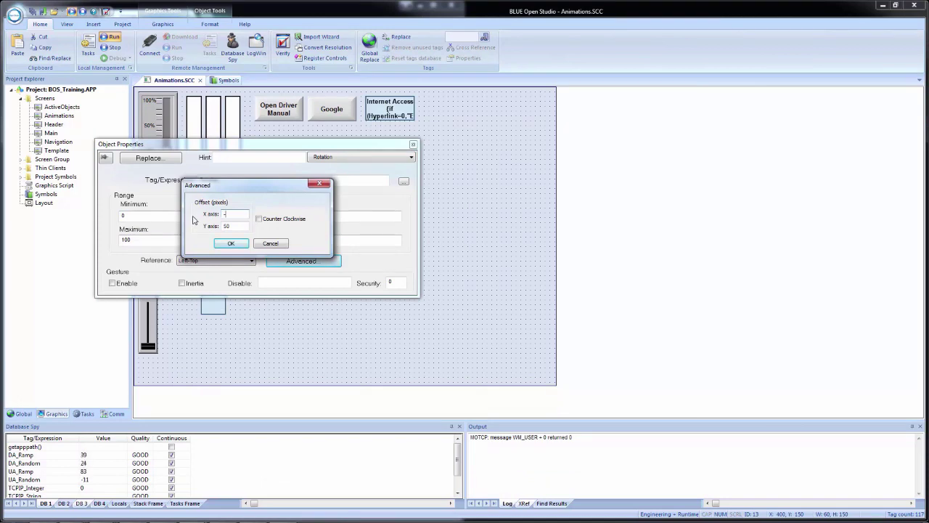
key("Tab")
type("-50")
left_click(226, 243)
key("Escape")
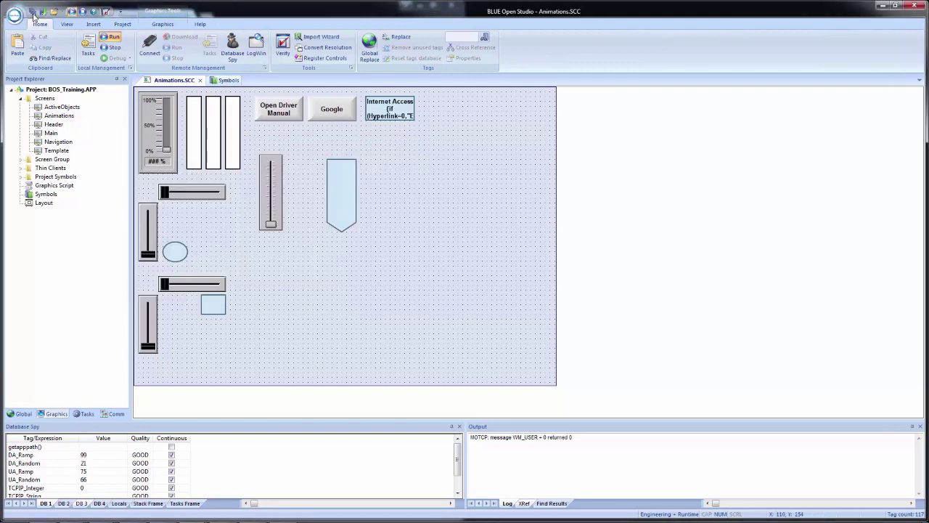
Save the screen and test the rotation with the negative offset at runtime, returning the slider to its minimum.
left_click(32, 11)
mouse_move(269, 280)
left_mouse_down()
mouse_move(273, 270)
mouse_move(270, 283)
left_mouse_up()
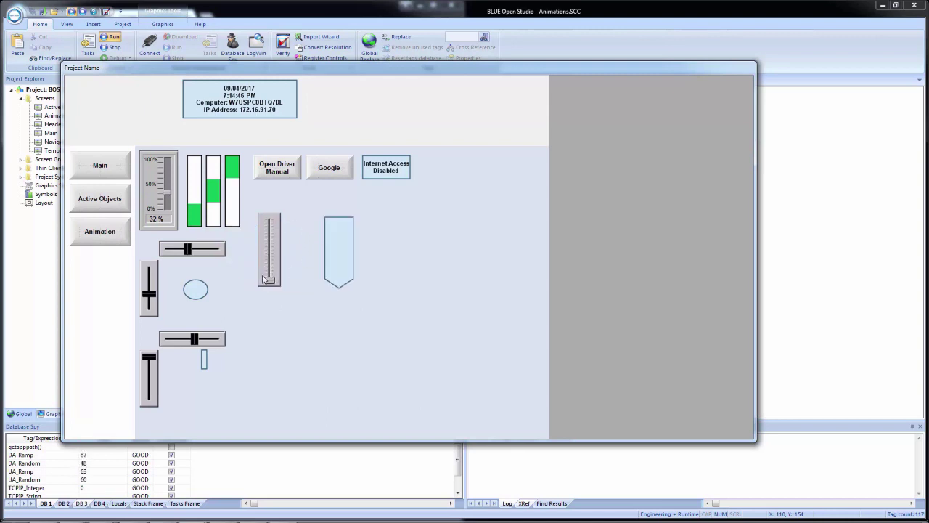
left_click_drag(268, 278, 275, 256)
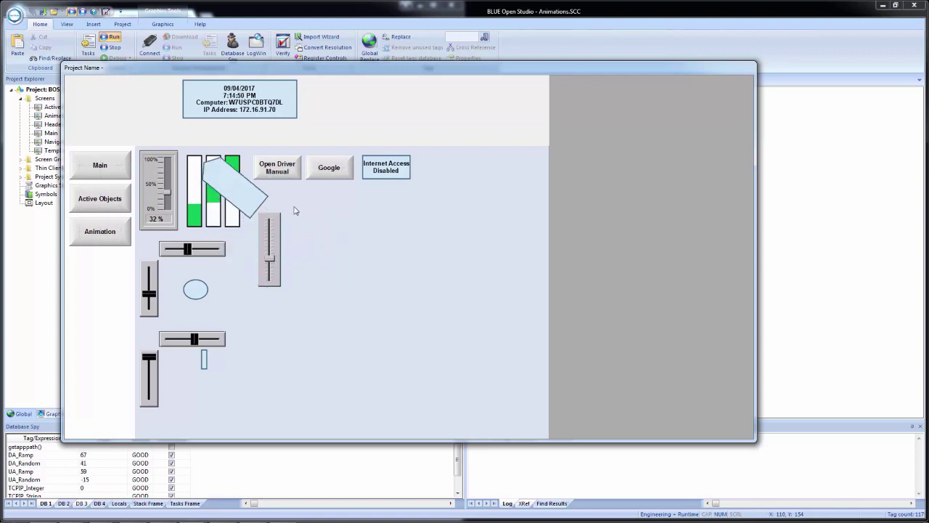
left_click_drag(269, 258, 269, 281)
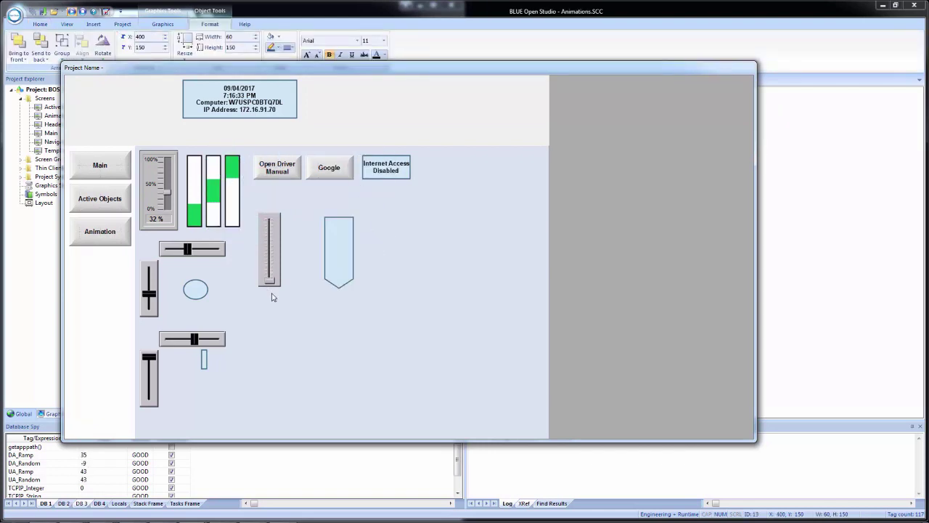
Close the runtime and place a copy of the slider01 library symbol on the Animations screen below the rotation slider, at X 270, Y 380.
key("alt+F4")
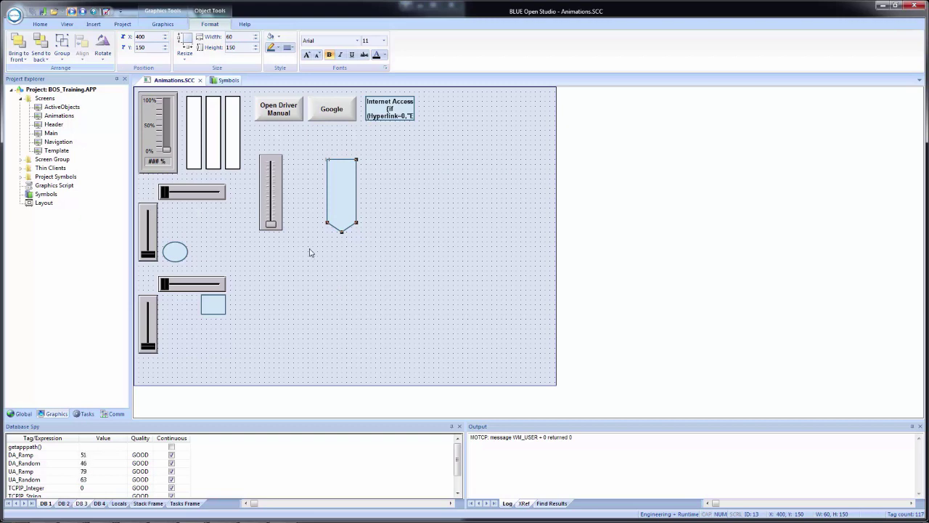
left_click(227, 81)
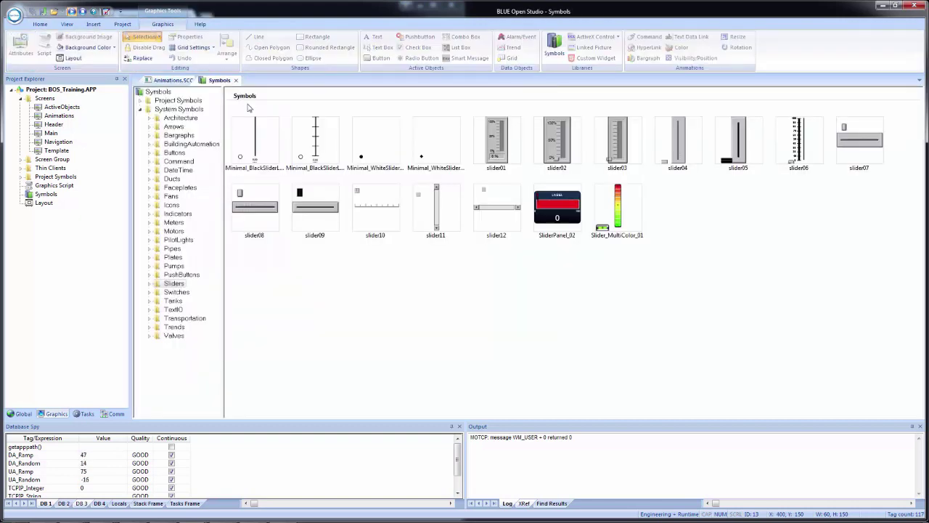
left_click(496, 146)
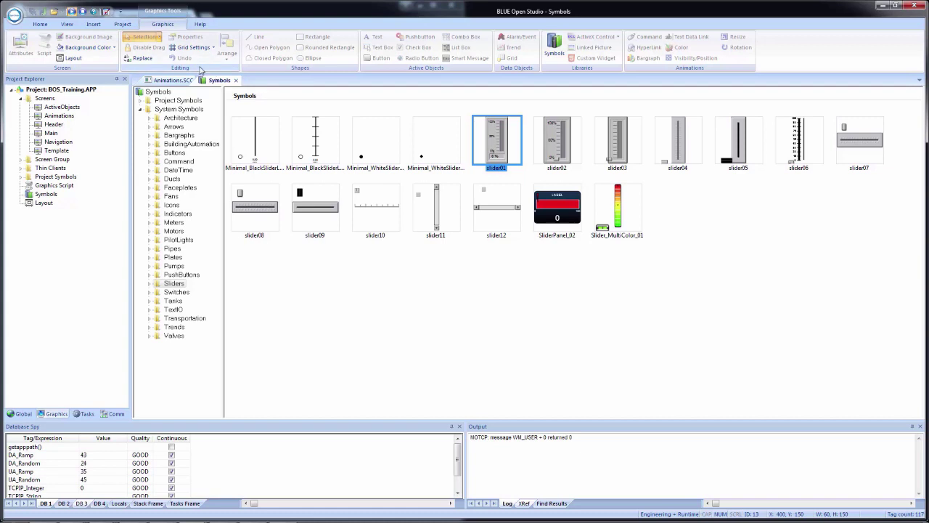
left_click(164, 80)
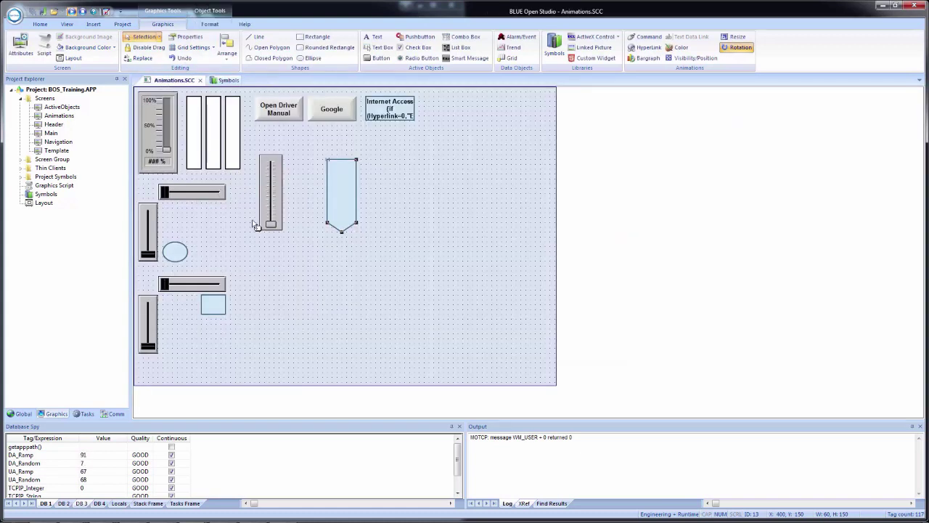
left_click(300, 299)
left_click_drag(319, 328, 285, 301)
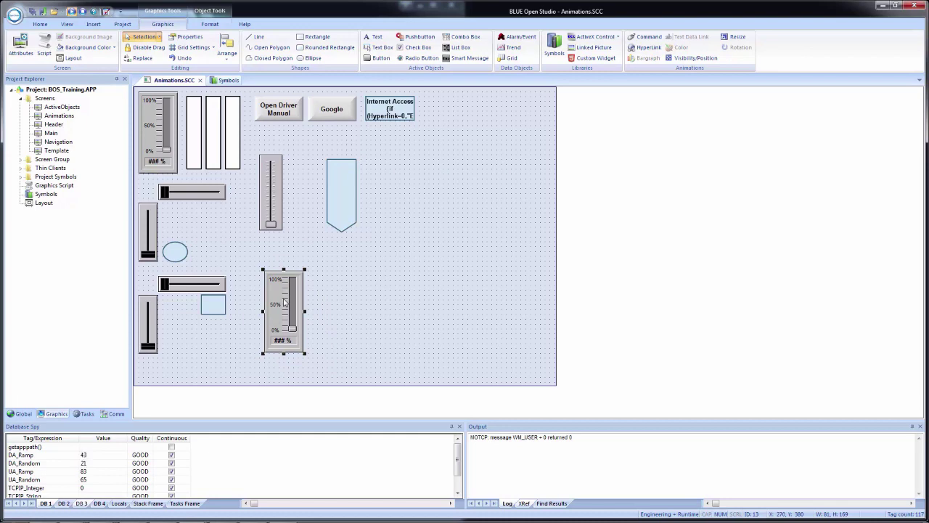
Assign the tag Visibility to the new slider and create it as a Real tag, choosing its scope.
double_click(284, 302)
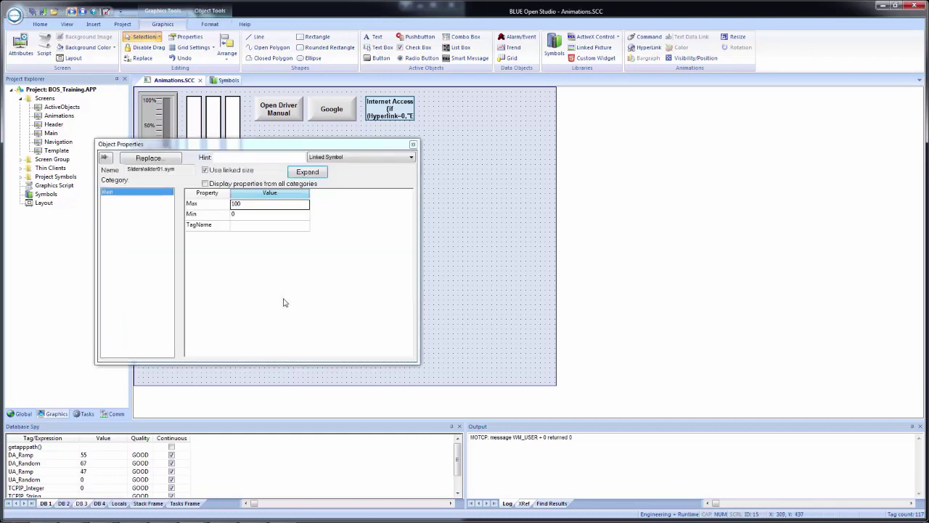
left_click(246, 226)
type("sibility")
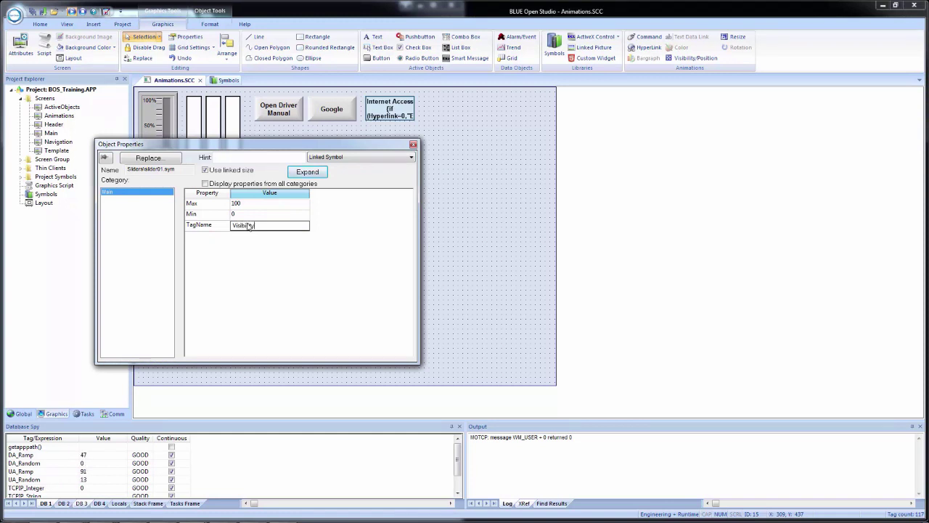
left_click(247, 214)
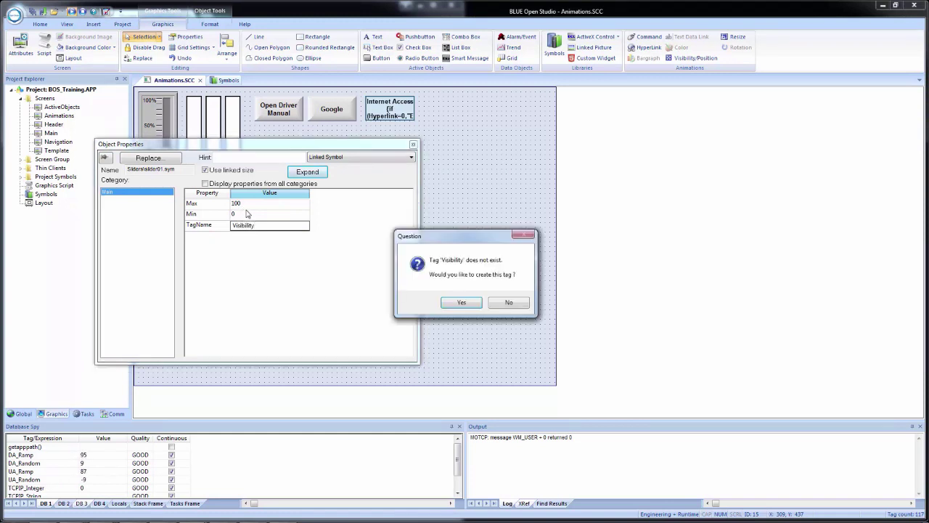
left_click(462, 302)
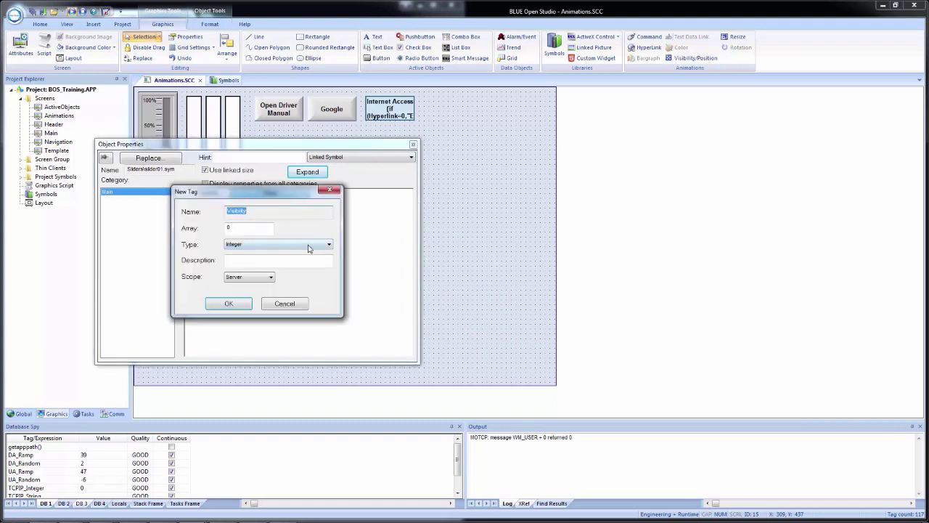
left_click(308, 248)
left_click(295, 271)
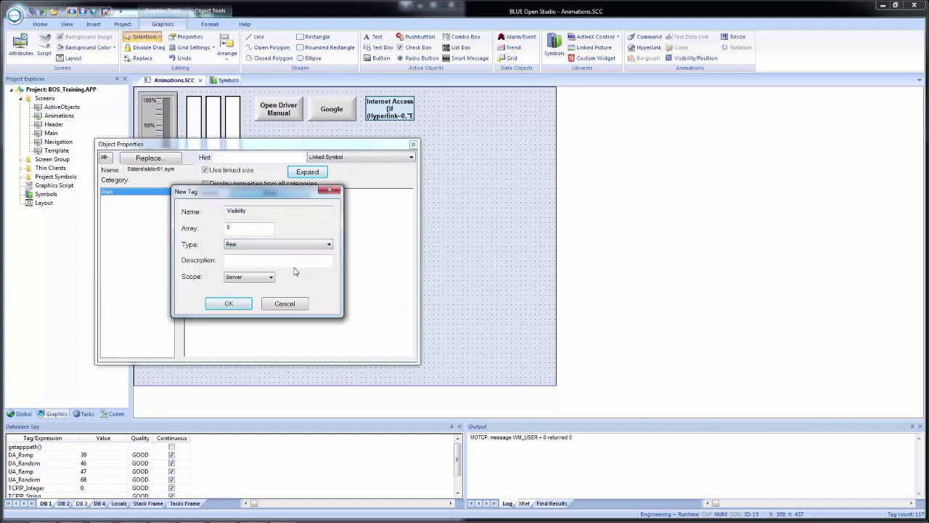
left_click(236, 276)
left_click(235, 292)
left_click(229, 303)
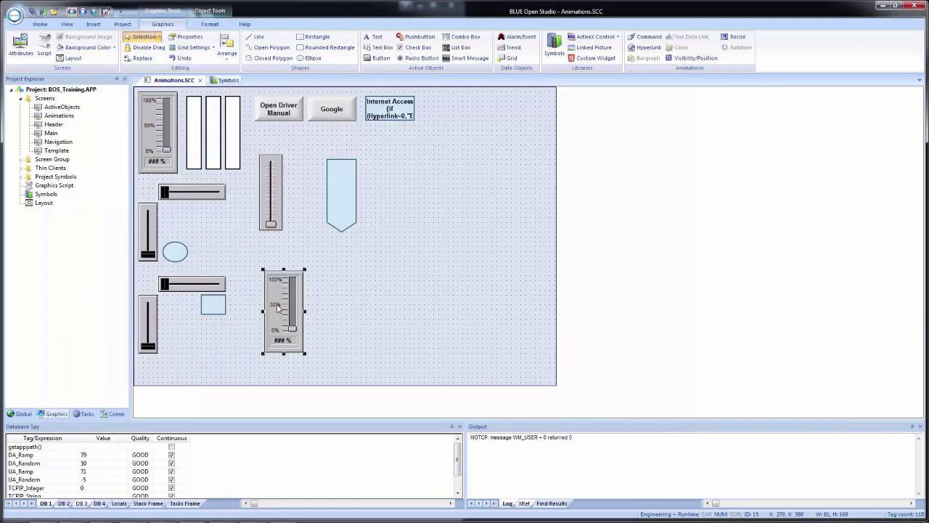
Set the Visibility slider's maximum to 1 and close its properties.
double_click(279, 307)
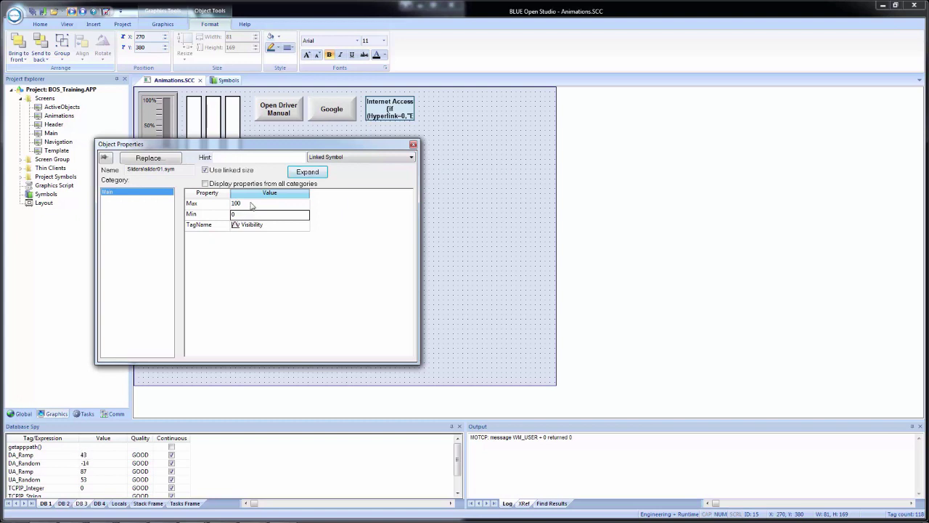
left_click(249, 206)
key("BackSpace")
key("BackSpace")
left_click(252, 214)
left_click(433, 208)
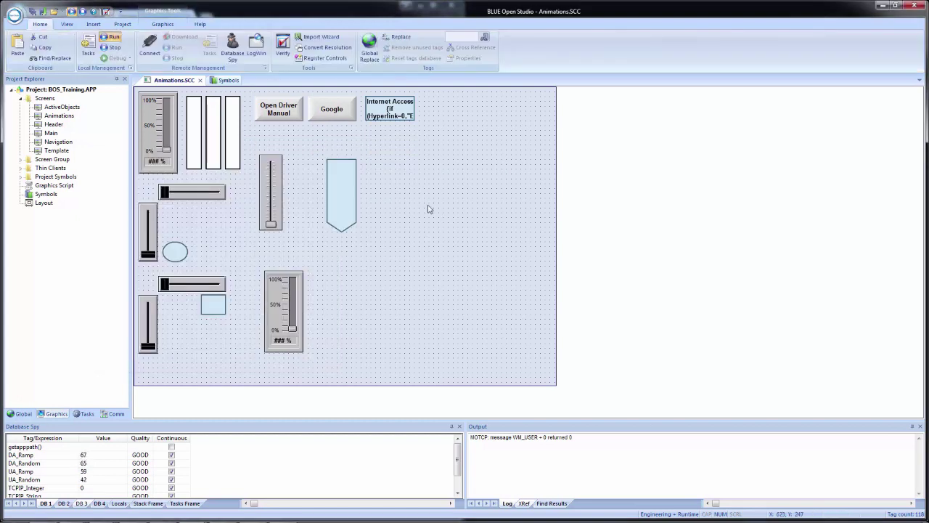
Draw an ellipse about 80 by 71 pixels beside the Visibility slider.
left_click(163, 24)
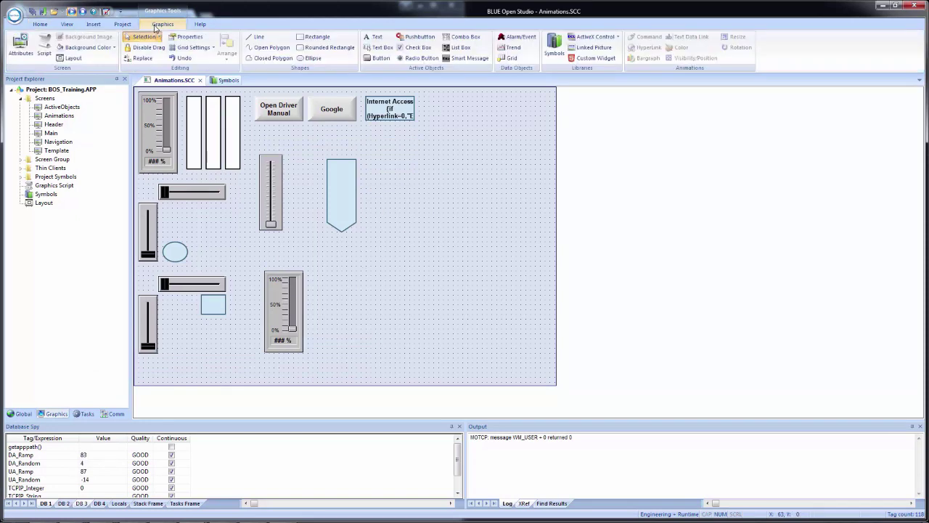
left_click(312, 58)
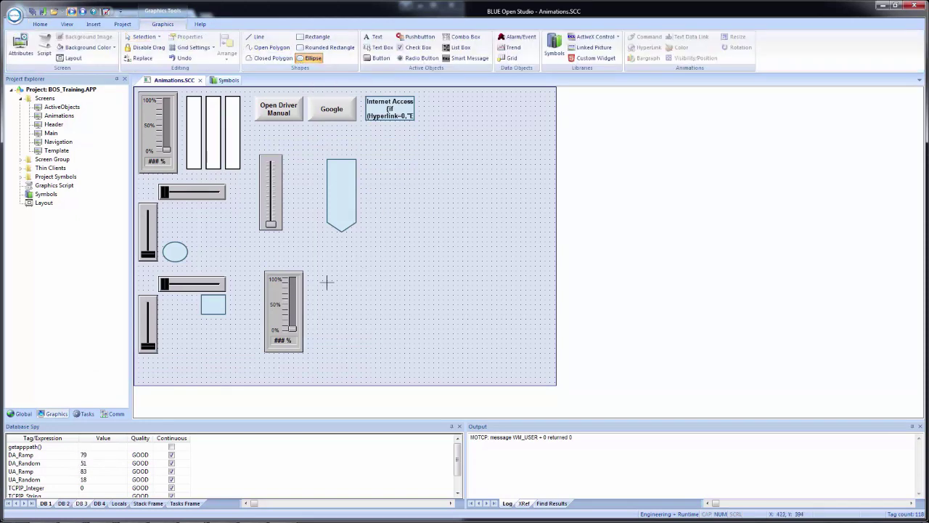
left_click_drag(316, 275, 358, 311)
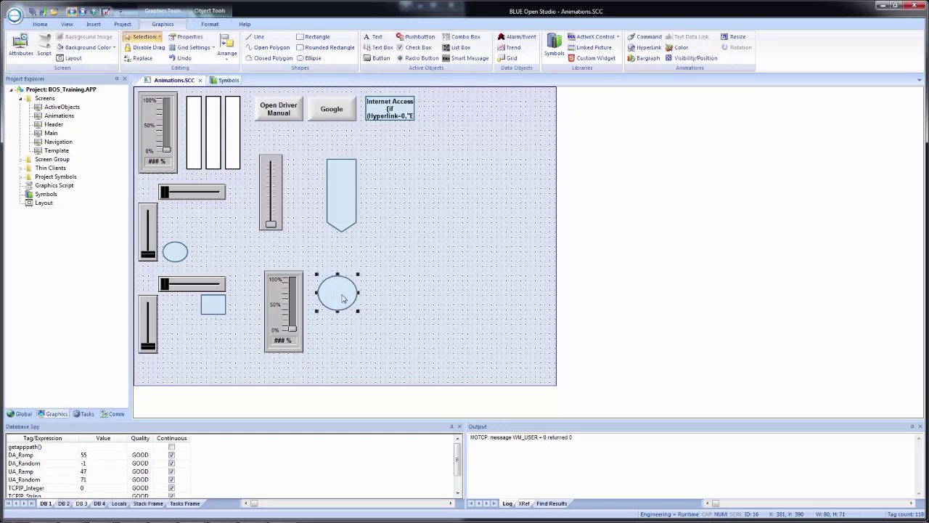
Add a Visibility/Position animation to the new ellipse with Visibility as its visibility expression.
double_click(341, 293)
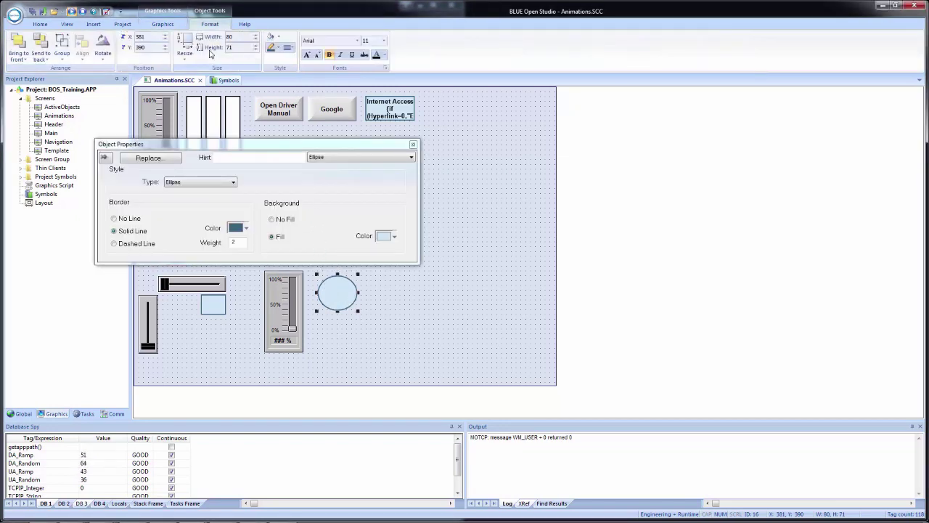
left_click(163, 24)
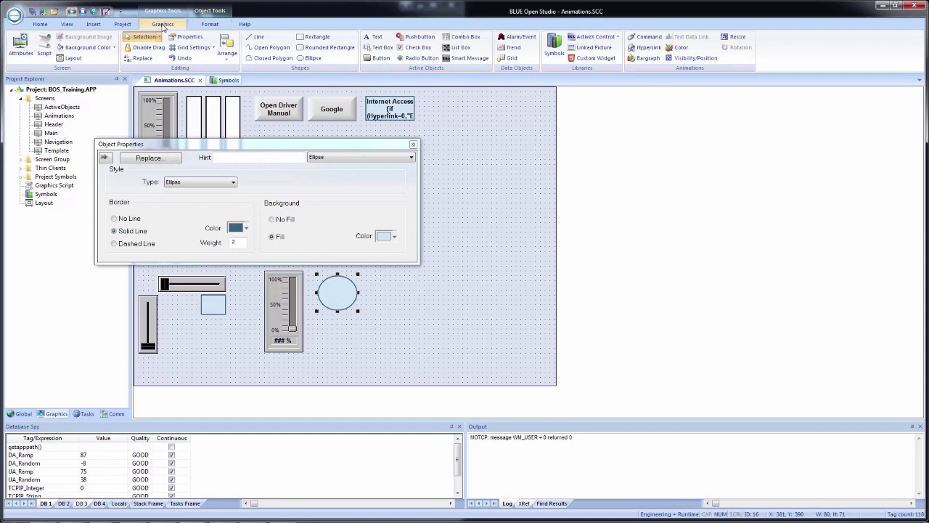
left_click(693, 58)
left_click(189, 174)
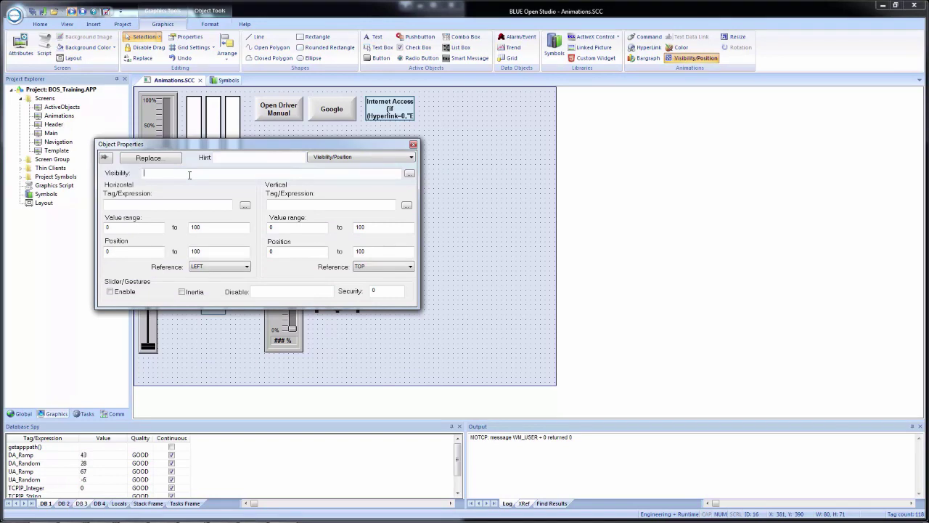
type("Visibility")
left_click(232, 158)
left_click(444, 189)
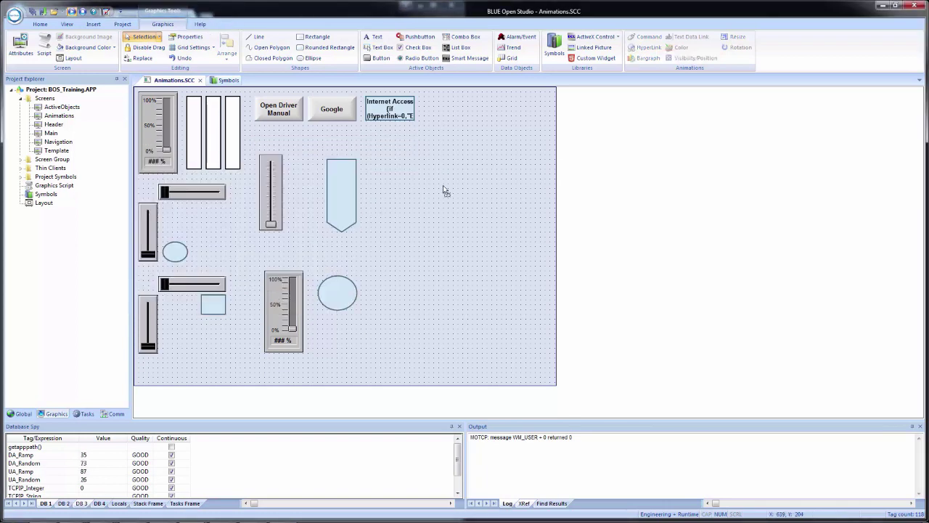
Save the screen, move the Visibility slider to its maximum at runtime to test the ellipse, and return to the editor.
left_click(32, 13)
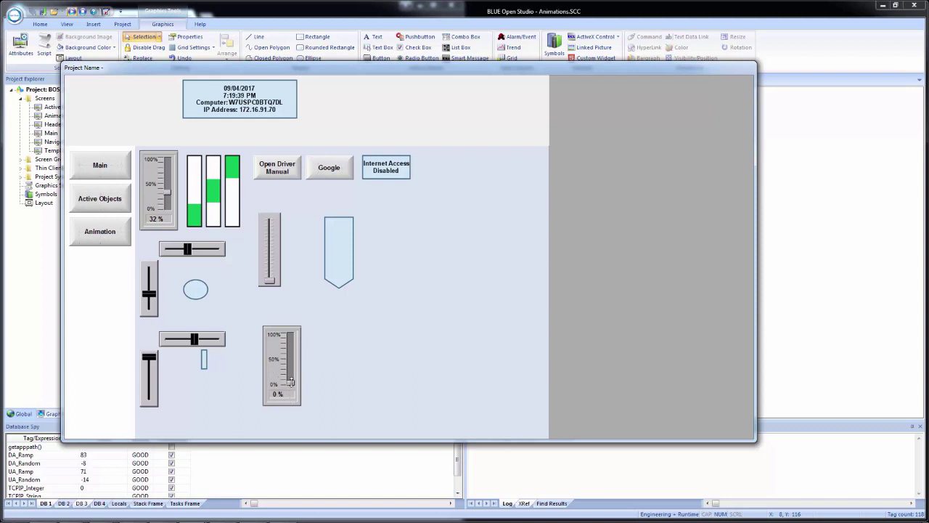
left_click_drag(290, 382, 294, 334)
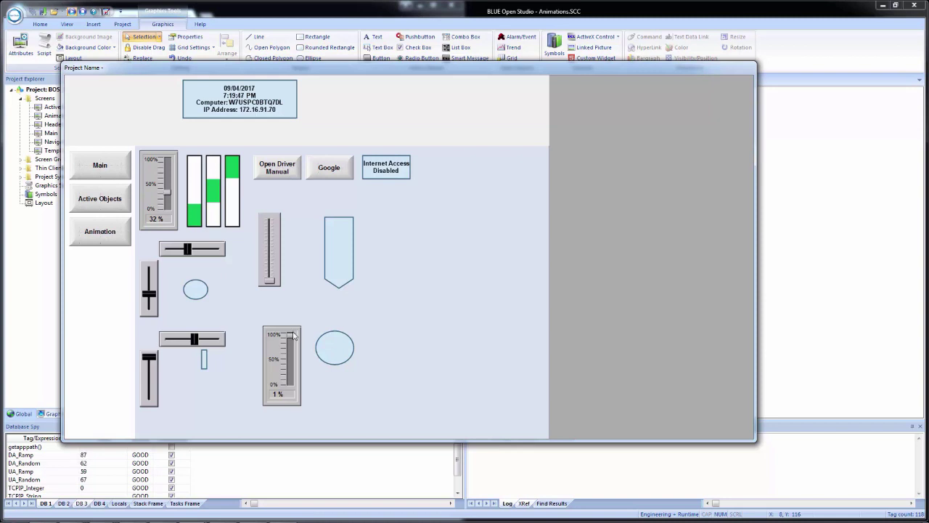
mouse_move(290, 334)
left_mouse_down()
mouse_move(289, 381)
mouse_move(282, 331)
left_mouse_up()
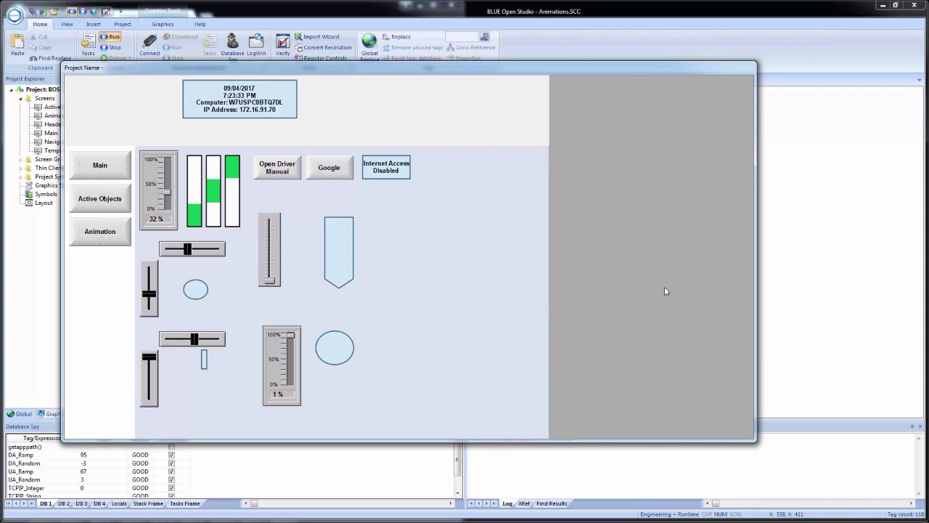
left_click(804, 237)
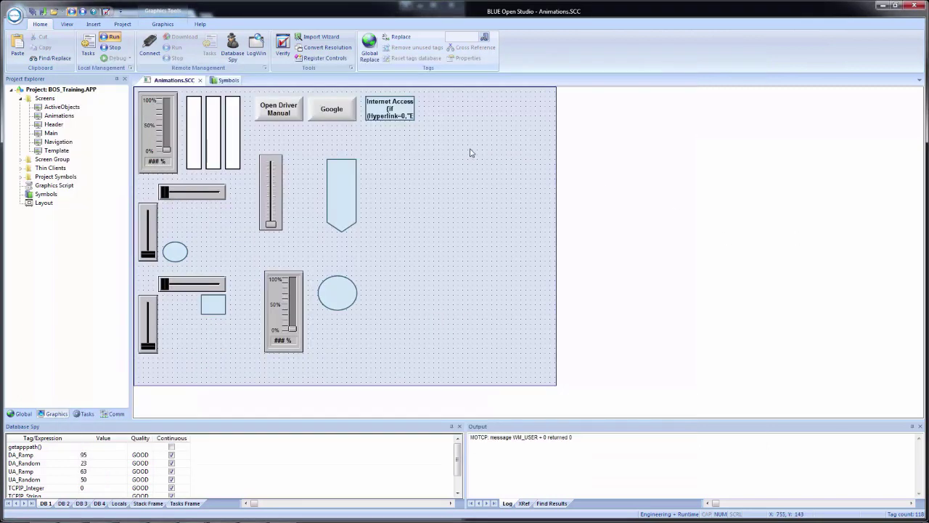
Place copies of the Temperature slider and the first bargraph beside the polygon, at X 530 and X 620, both at Y 130.
left_click(160, 134)
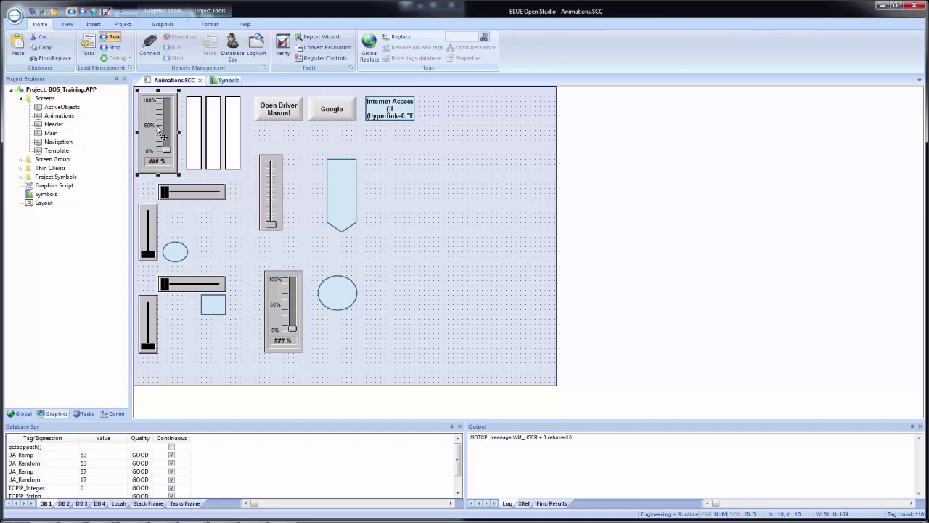
left_click_drag(162, 135, 411, 190)
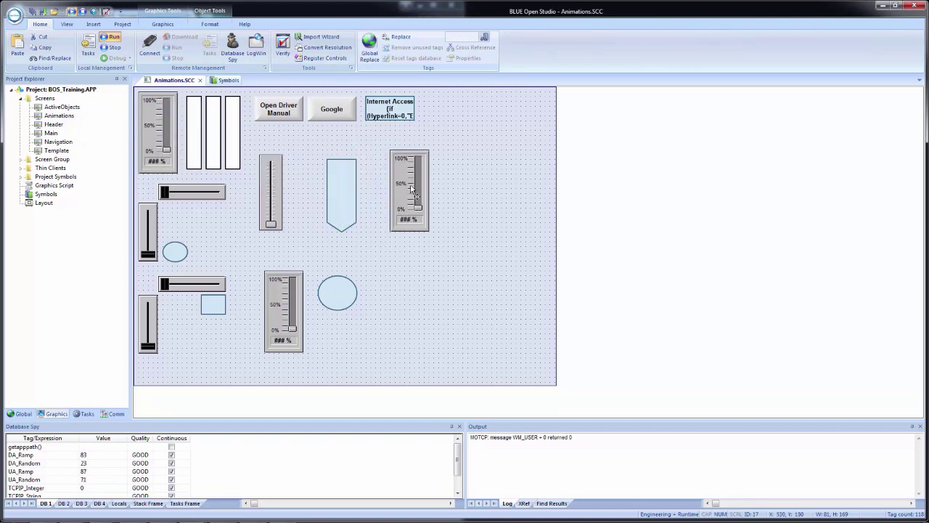
double_click(410, 189)
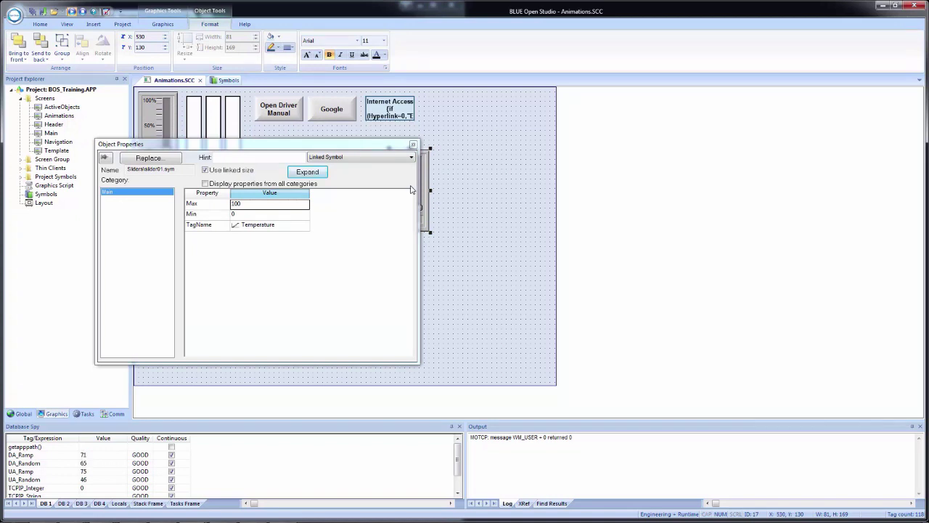
left_click(413, 145)
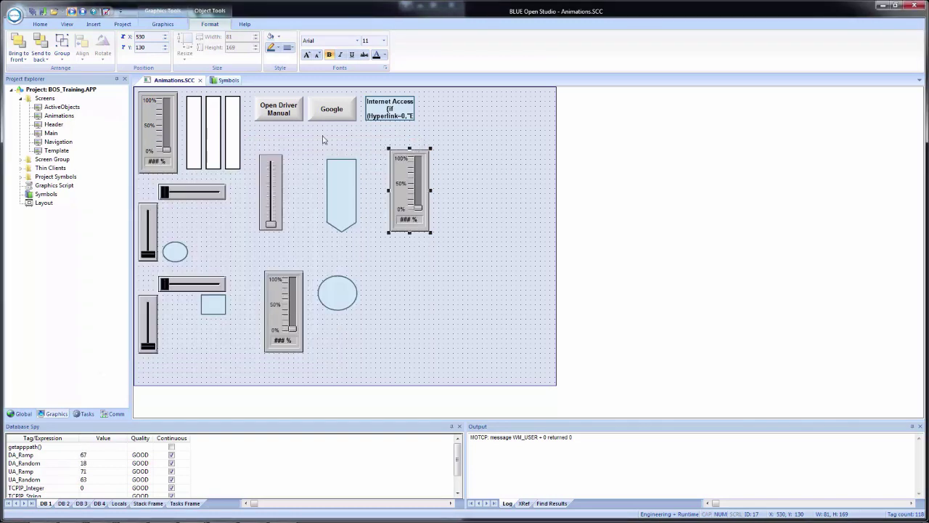
left_click(193, 130)
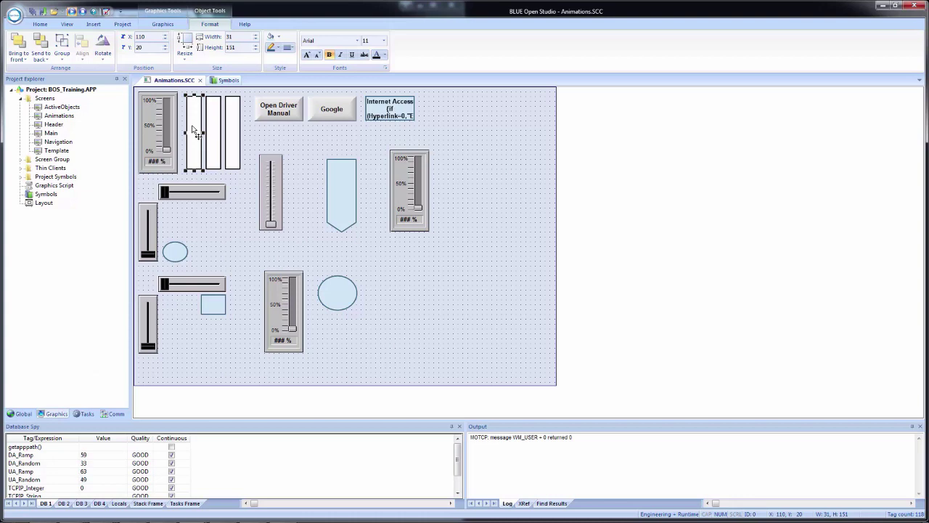
left_click_drag(195, 130, 440, 184)
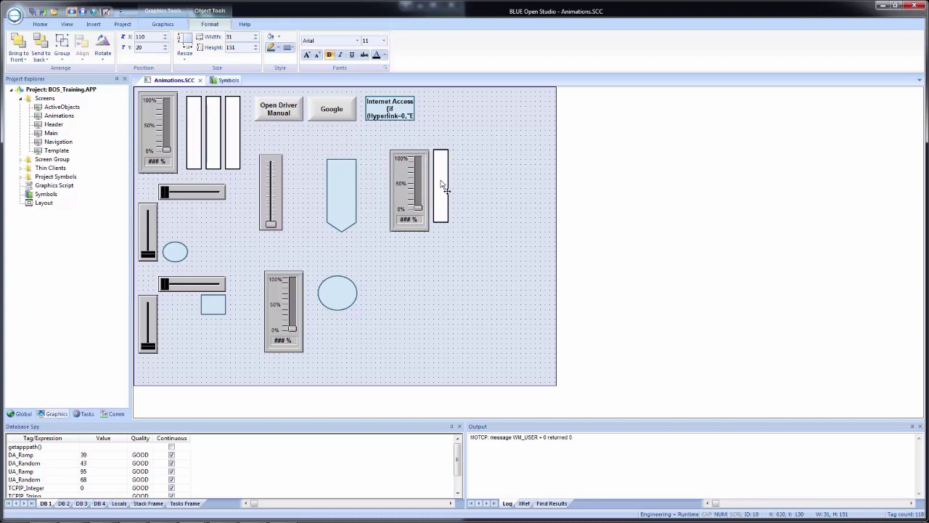
Add a Color animation to the copied bargraph with By Limit change limits of 0, 25, 50 and 75.
double_click(440, 184)
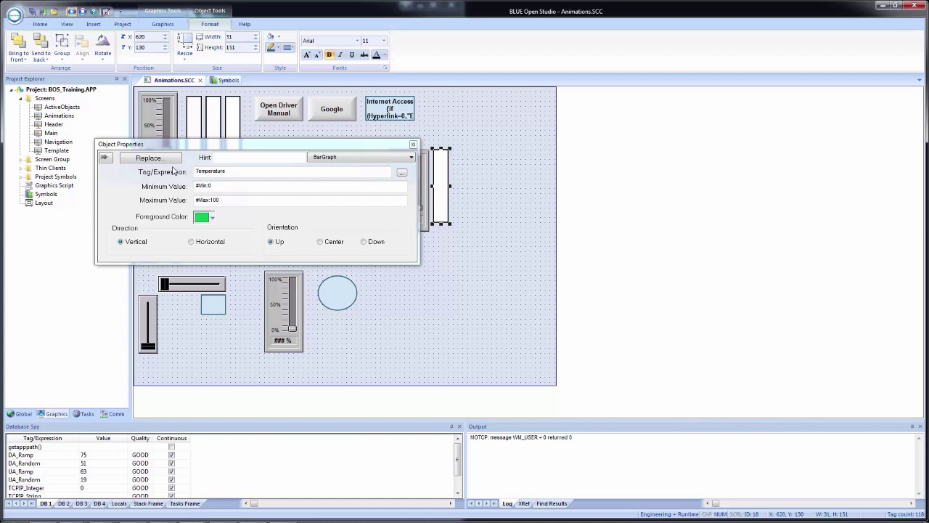
left_click(179, 24)
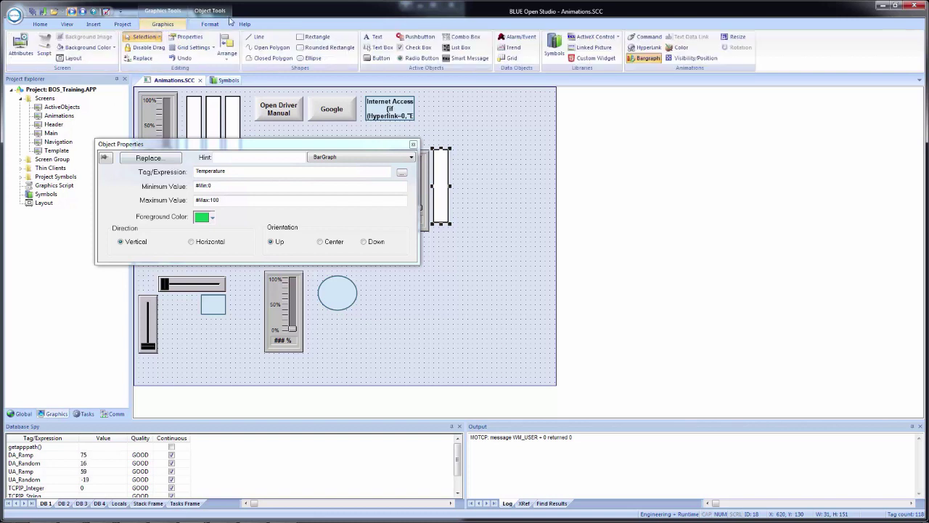
left_click(678, 47)
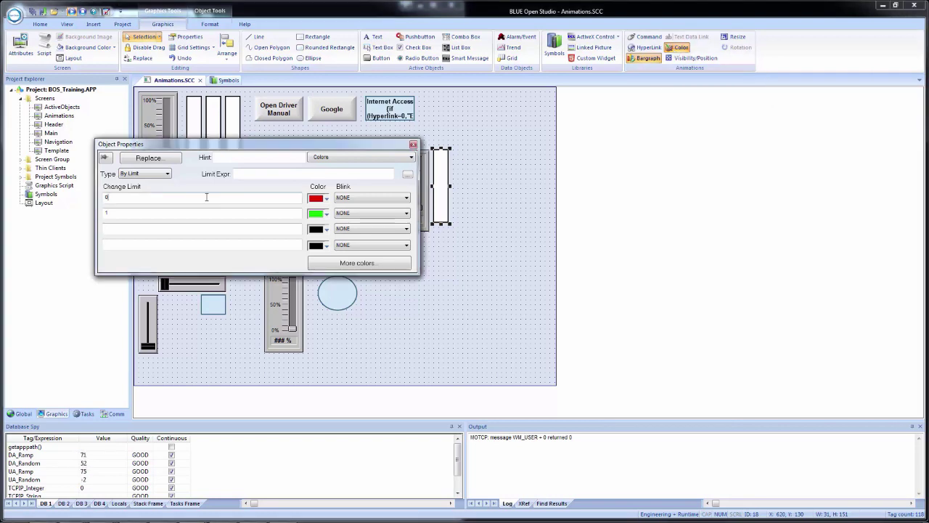
left_click(126, 210)
type("25")
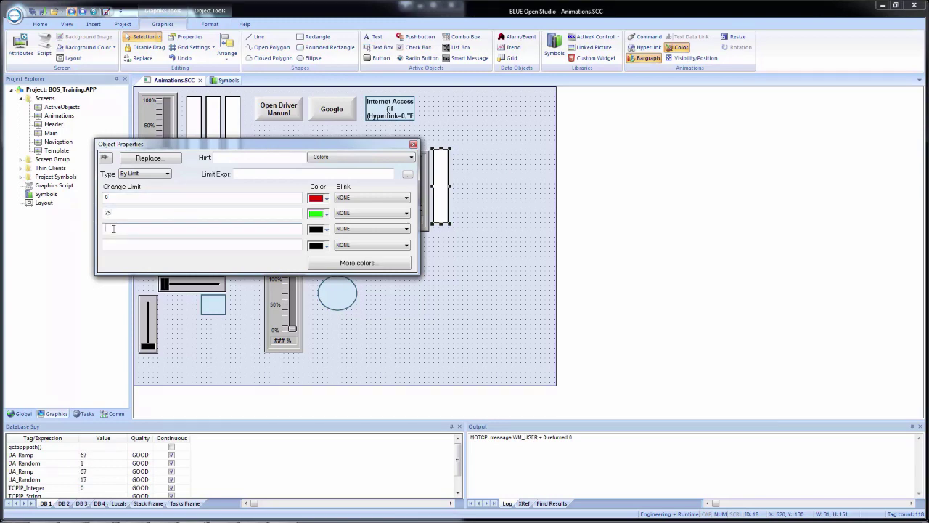
left_click(114, 228)
type("50")
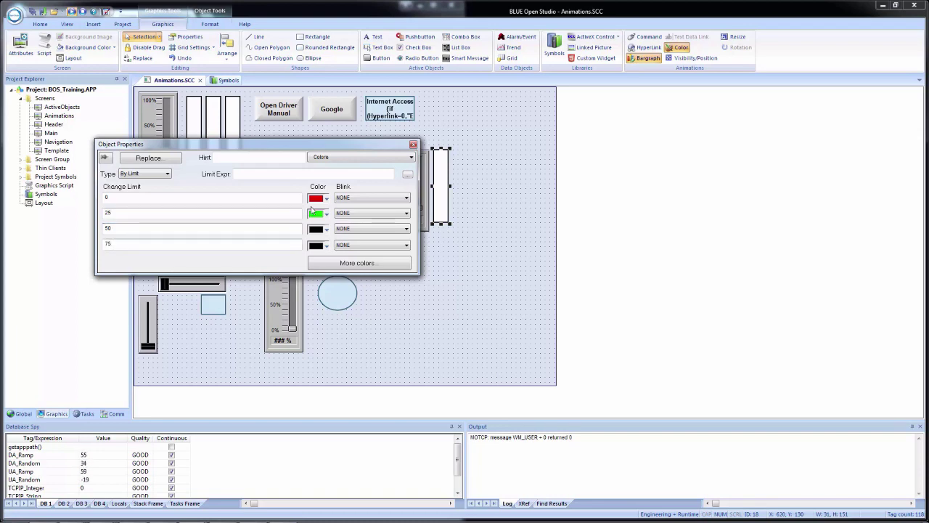
Set the copied bargraph's limit colours to green for 0, yellow for 25, orange for 50 and red for 75.
left_click(327, 198)
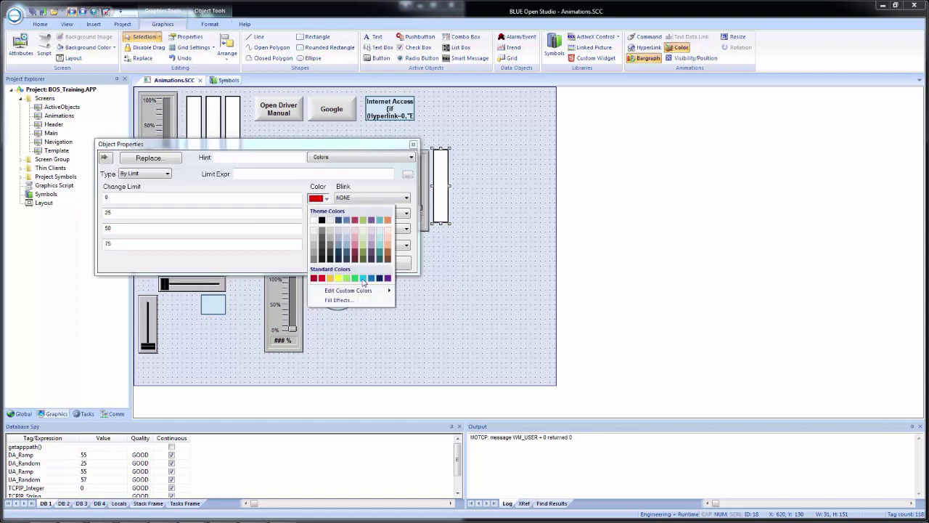
left_click(355, 278)
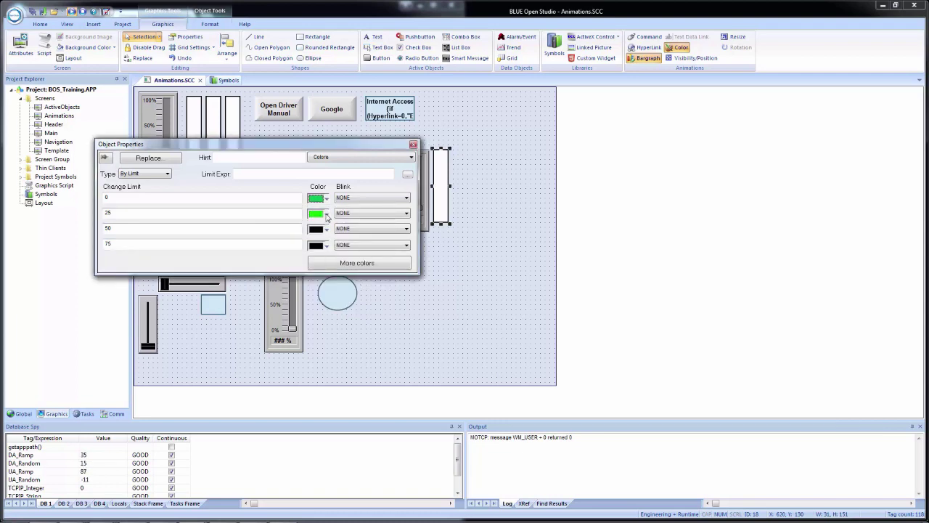
left_click(326, 214)
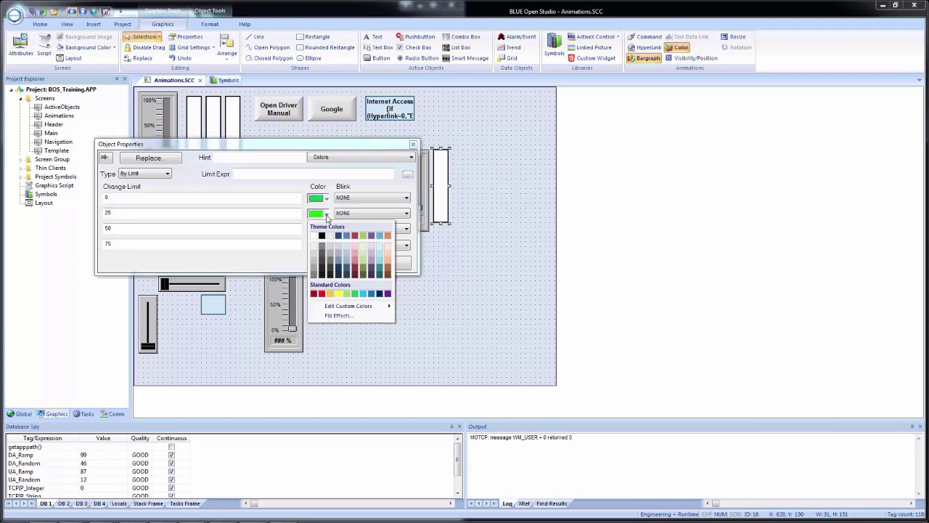
left_click(339, 294)
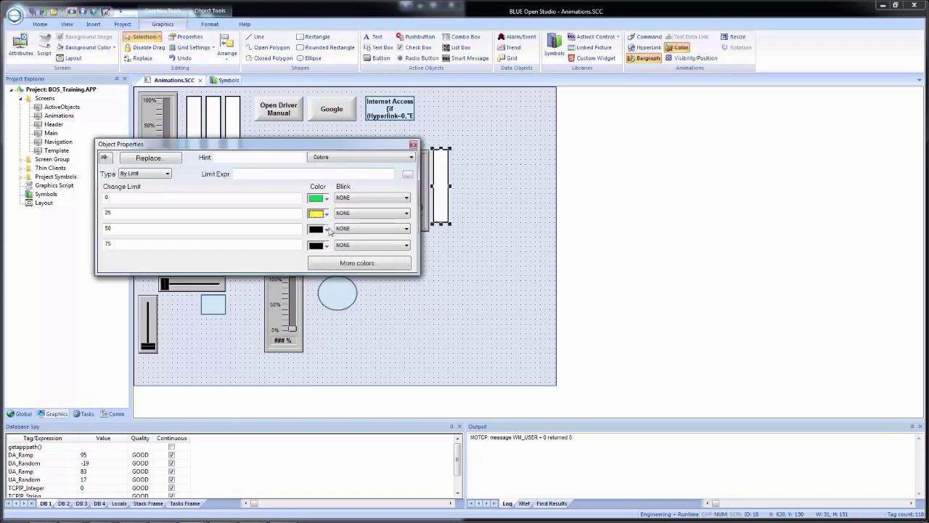
left_click(326, 229)
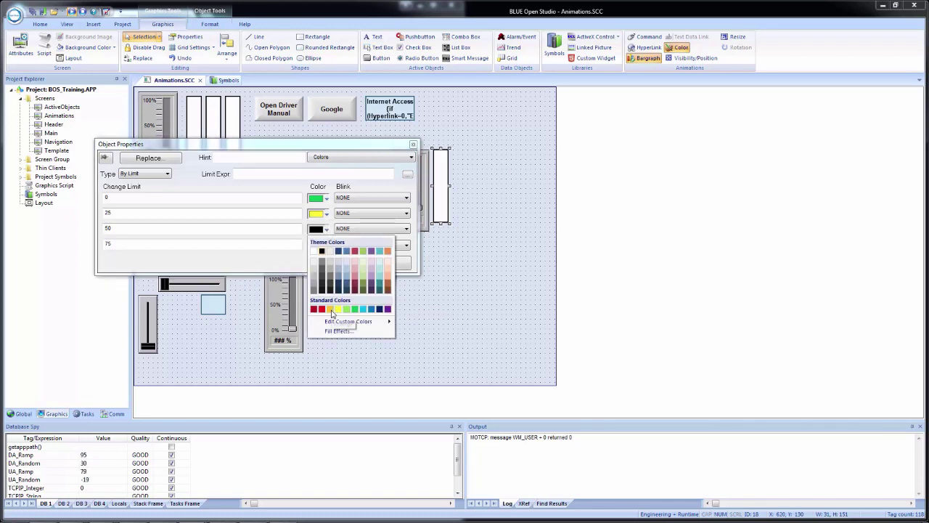
left_click(330, 310)
left_click(326, 246)
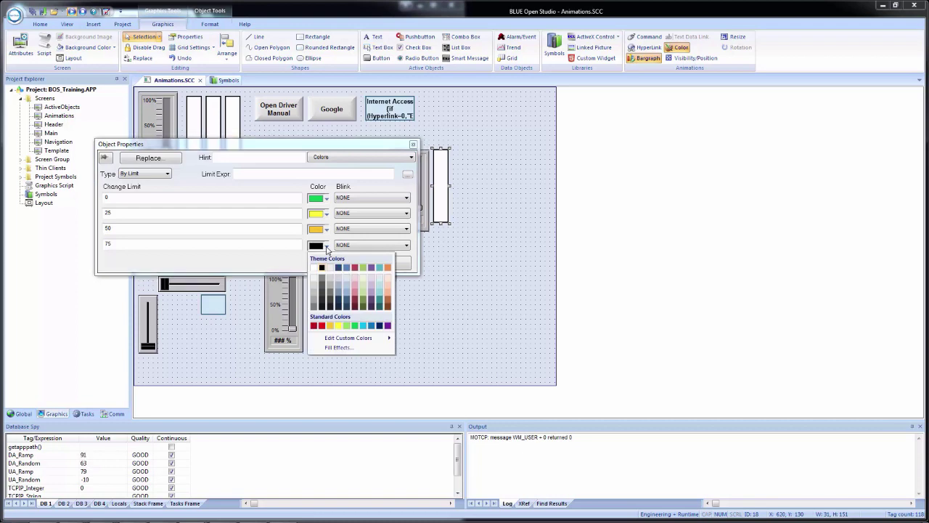
left_click(322, 325)
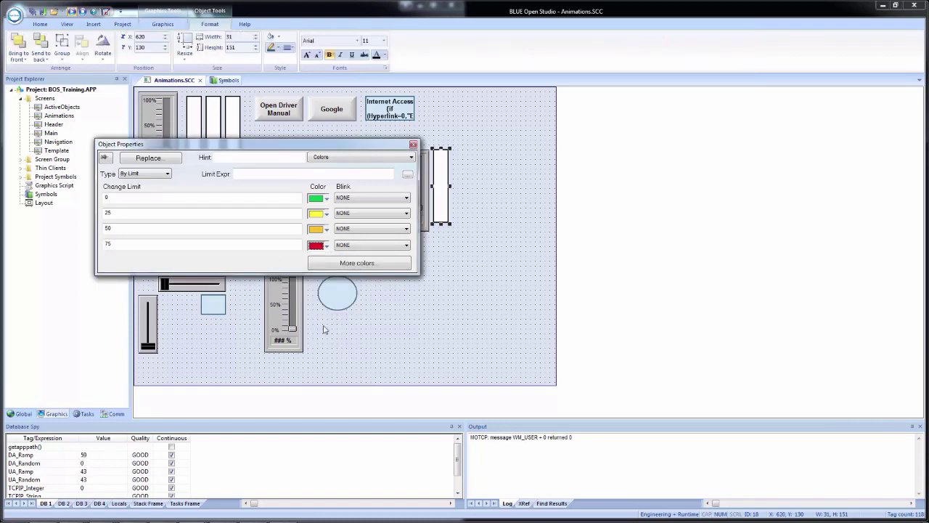
Set the Color animation's limit expression to Temperature and display the same object's BarGraph properties.
left_click(289, 172)
type("Temperat")
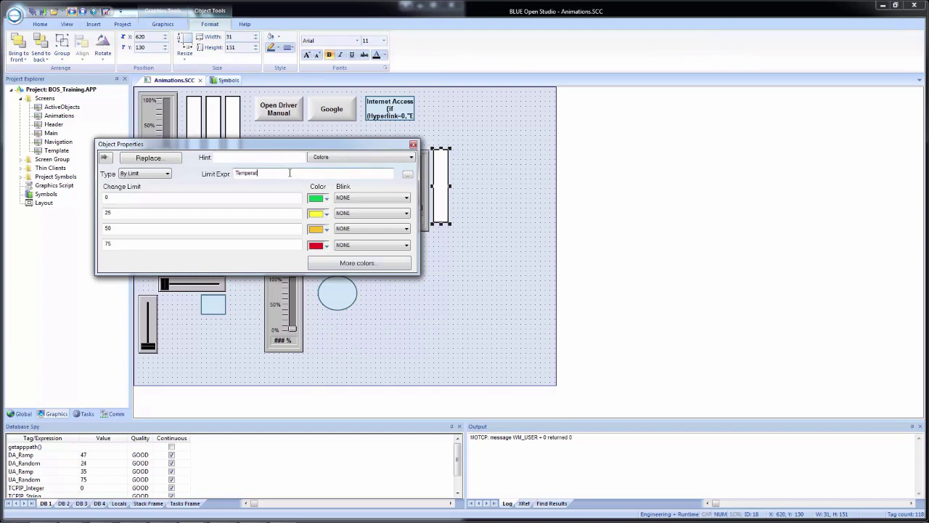
type("ure")
left_click(337, 158)
left_click(339, 175)
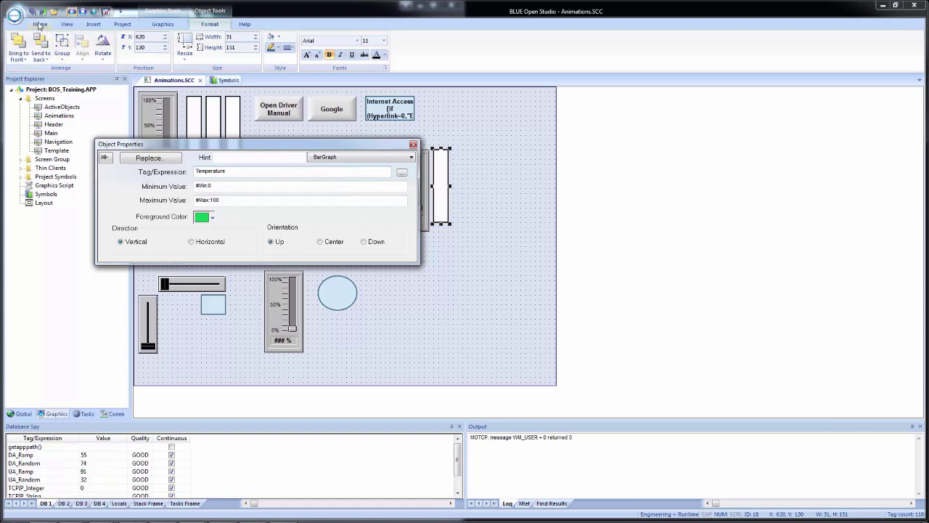
Save the screen and test the bargraph's limit colours at runtime with the adjacent Temperature slider, returning to the editor.
left_click(32, 14)
key("alt+Tab")
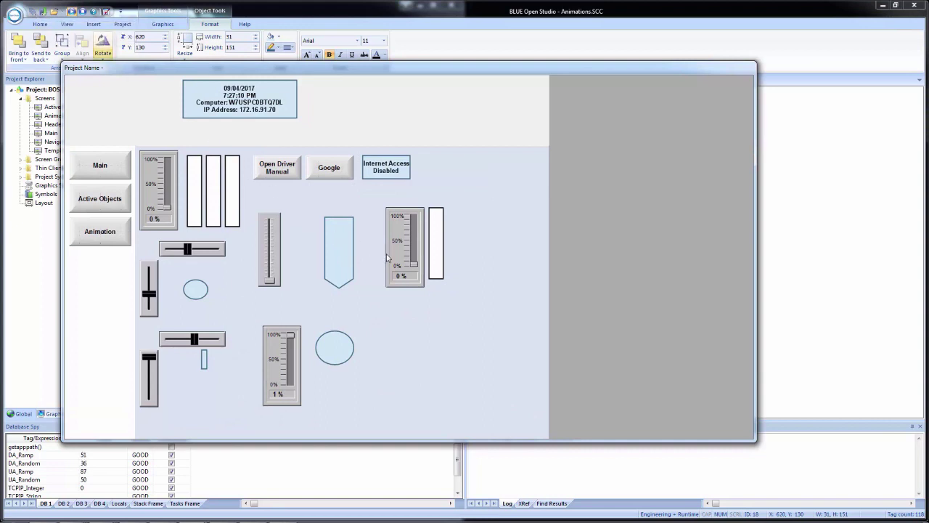
mouse_move(413, 262)
left_mouse_down()
mouse_move(413, 218)
mouse_move(420, 267)
mouse_move(412, 216)
mouse_move(421, 268)
left_mouse_up()
left_click(806, 236)
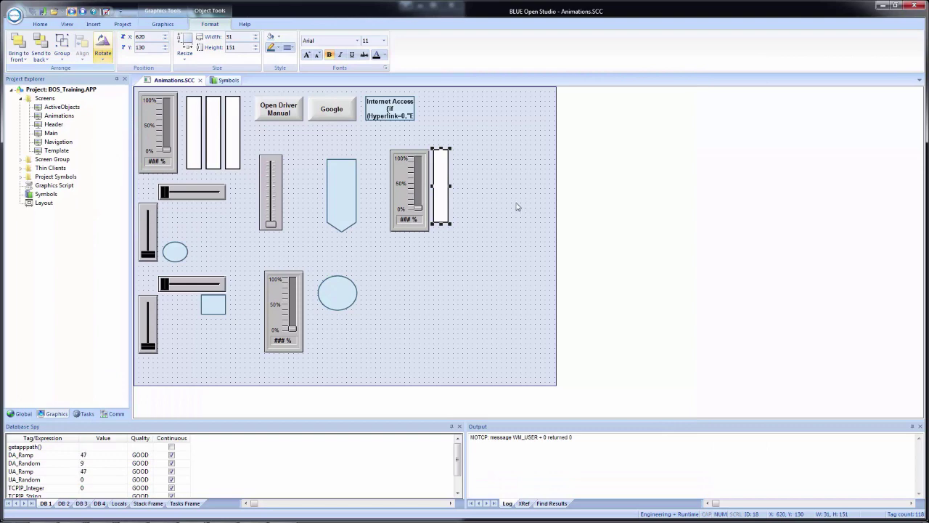
Copy the colour-changing bargraph to X 660, Y 130 and set the copy's change limits to 75, 50, 25 and 0.
left_click_drag(441, 191, 461, 196)
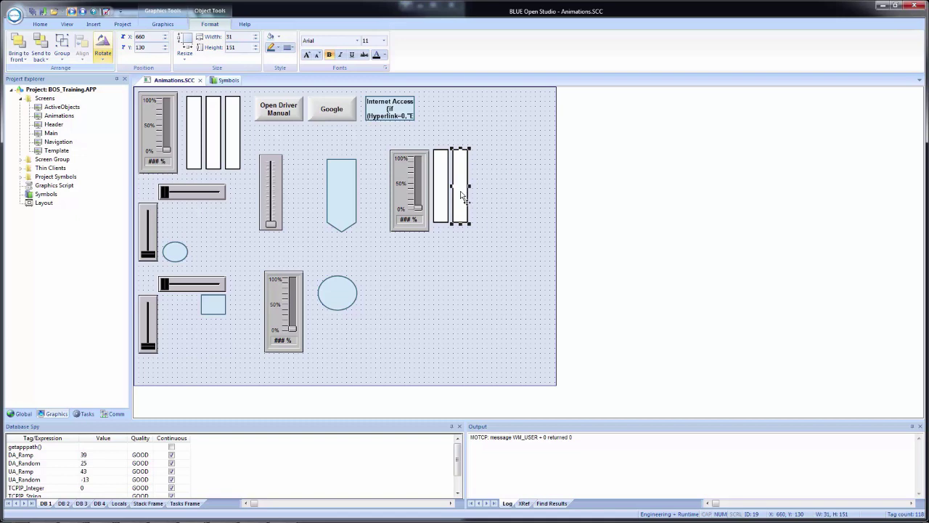
double_click(462, 195)
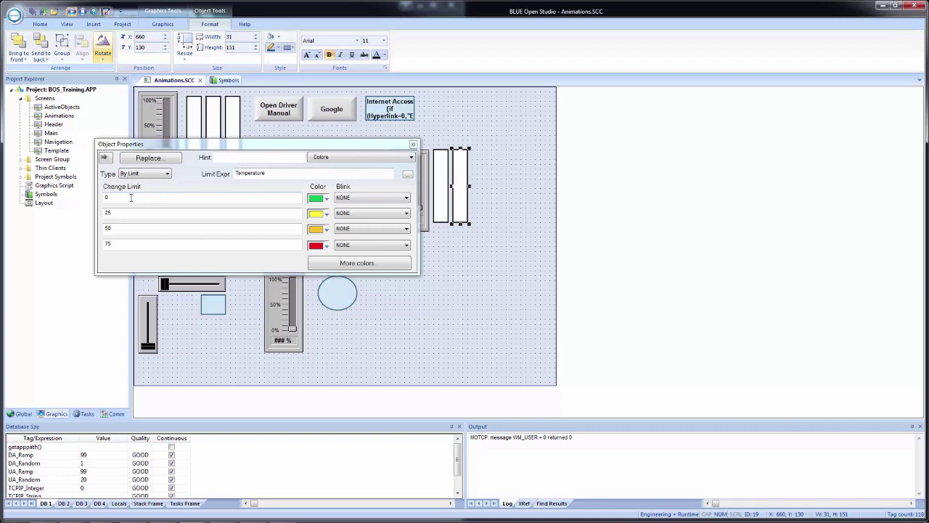
left_click_drag(131, 197, 89, 202)
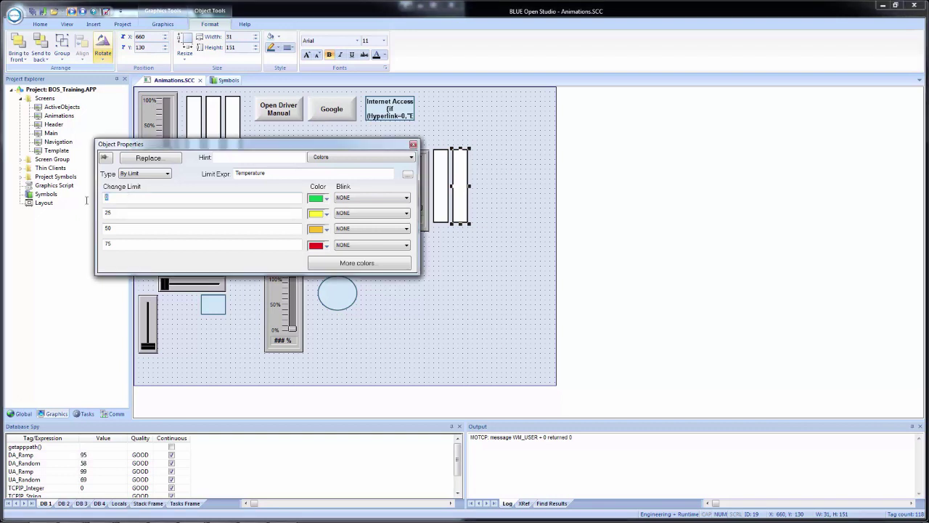
type("75")
double_click(116, 212)
type("50")
key("Tab")
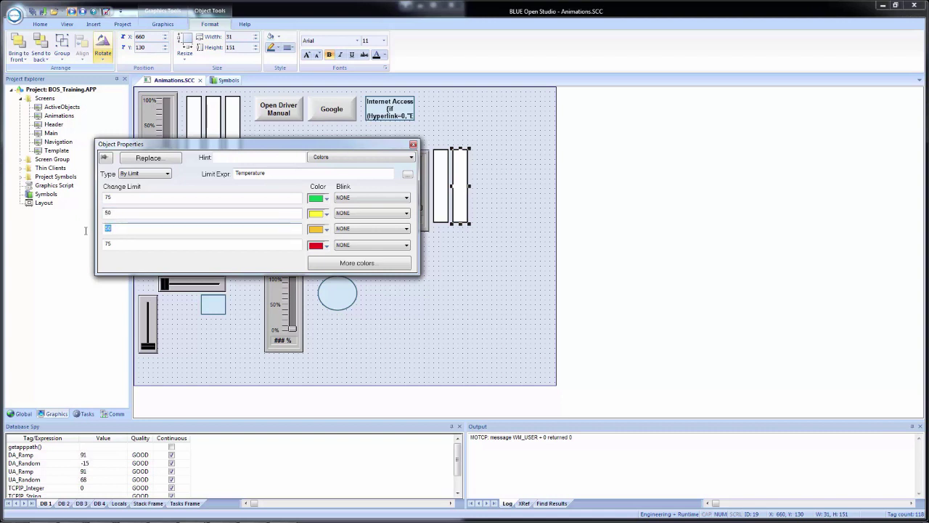
type("25")
key("Tab")
type("0")
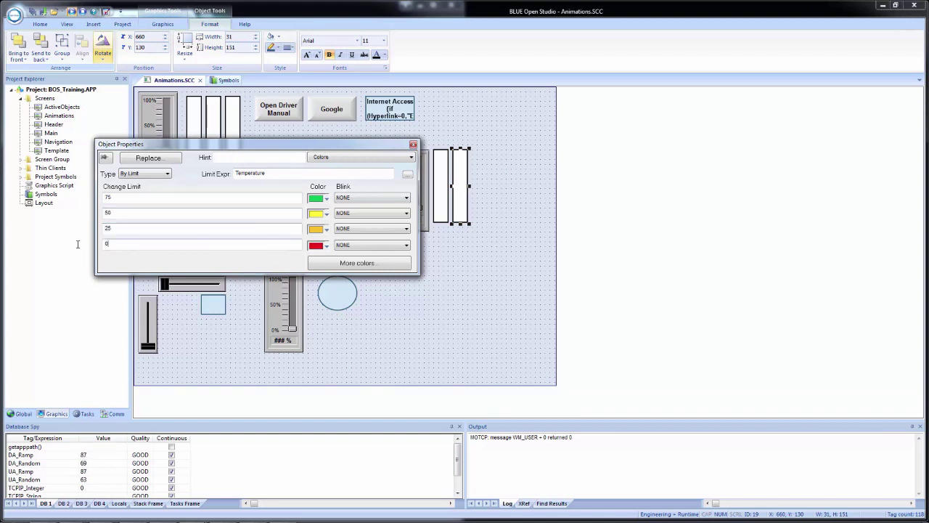
Set the second bargraph's colours to red for 75, orange for 50, yellow for 25 and green for 0.
left_click(328, 198)
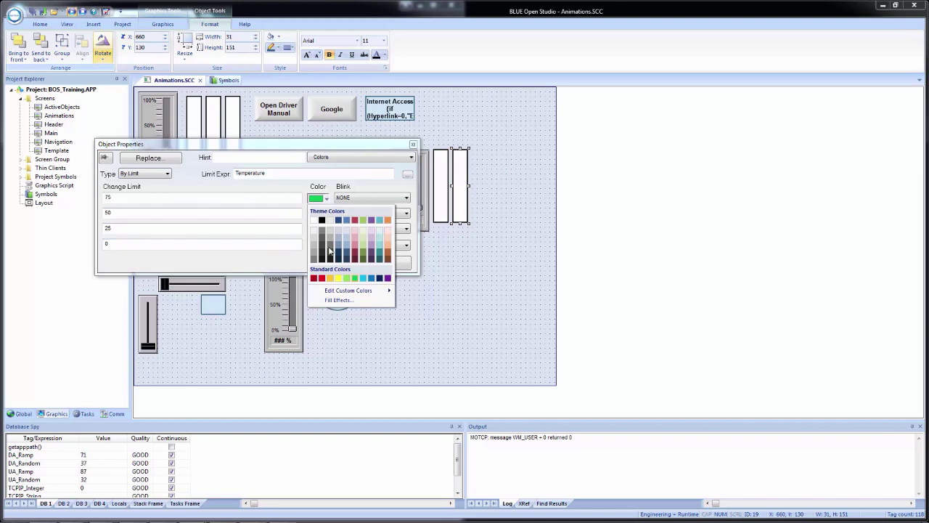
left_click(322, 278)
left_click(327, 214)
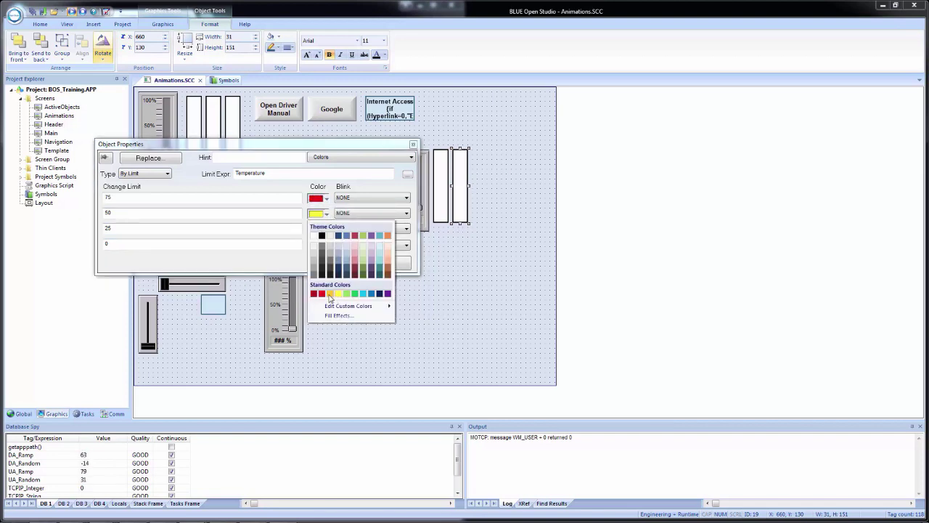
left_click(330, 293)
left_click(327, 229)
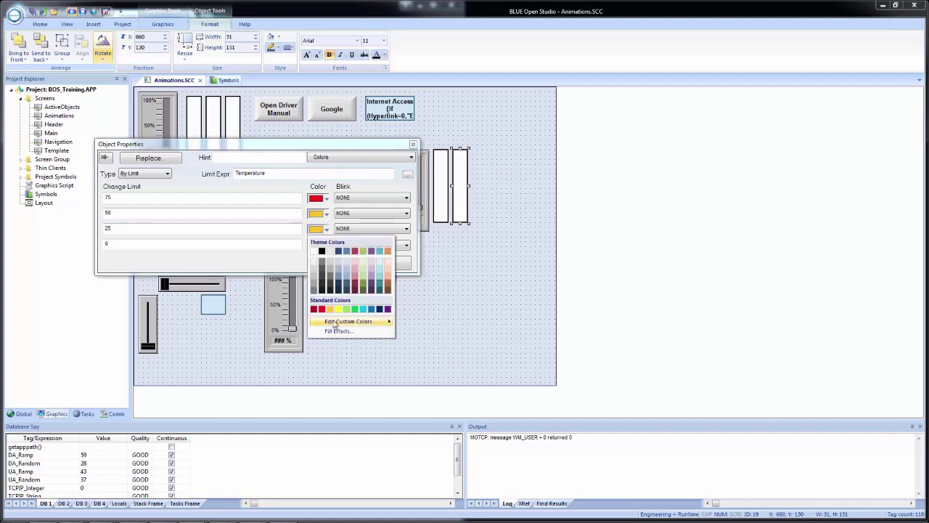
left_click(338, 309)
left_click(326, 245)
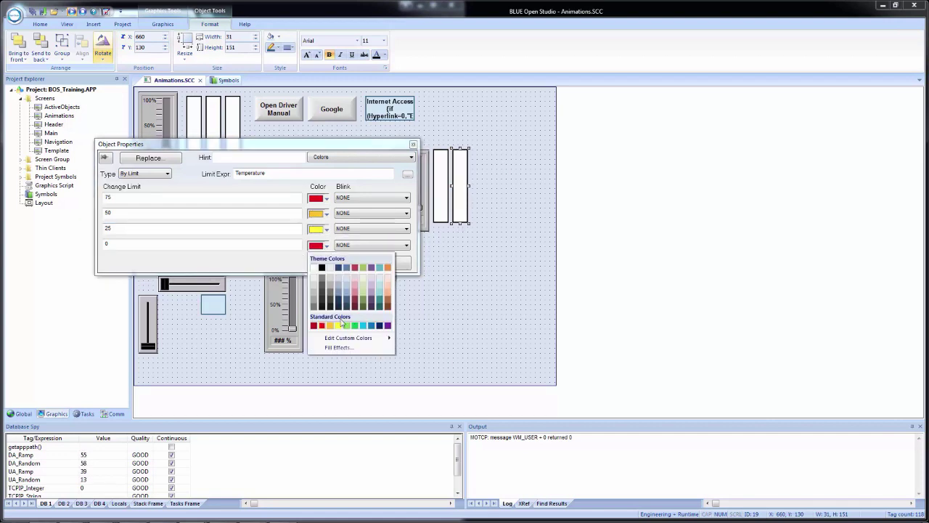
left_click(354, 326)
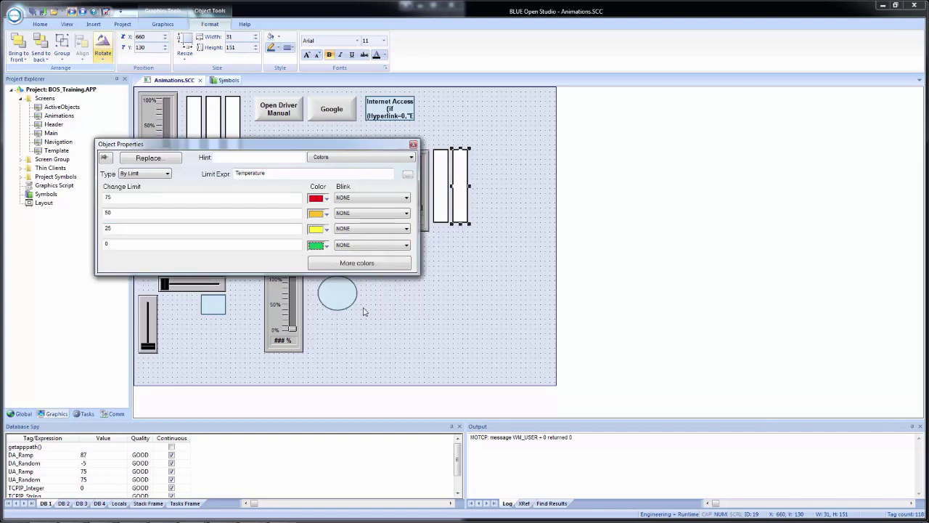
Save the screen, move the Temperature slider to about 53 % at runtime to compare both bargraphs, and return to the editor.
left_click(31, 13)
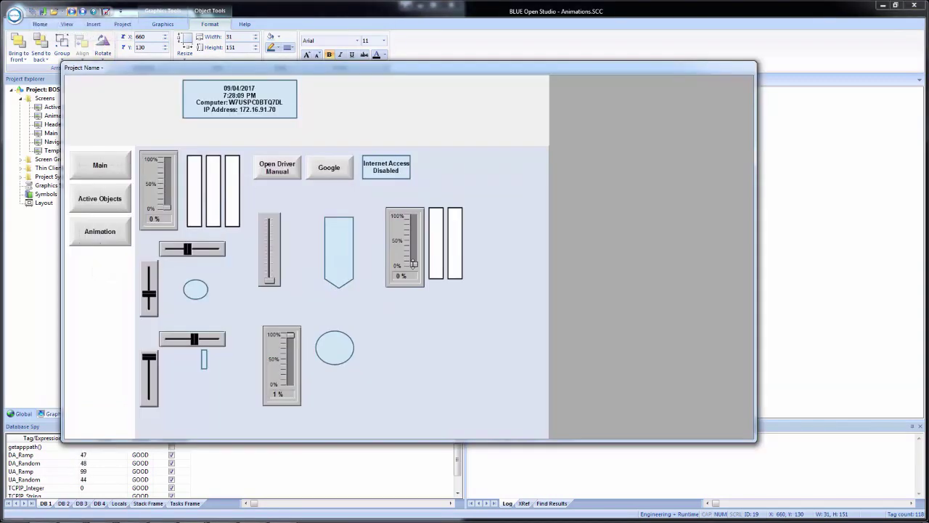
left_click_drag(414, 263, 413, 238)
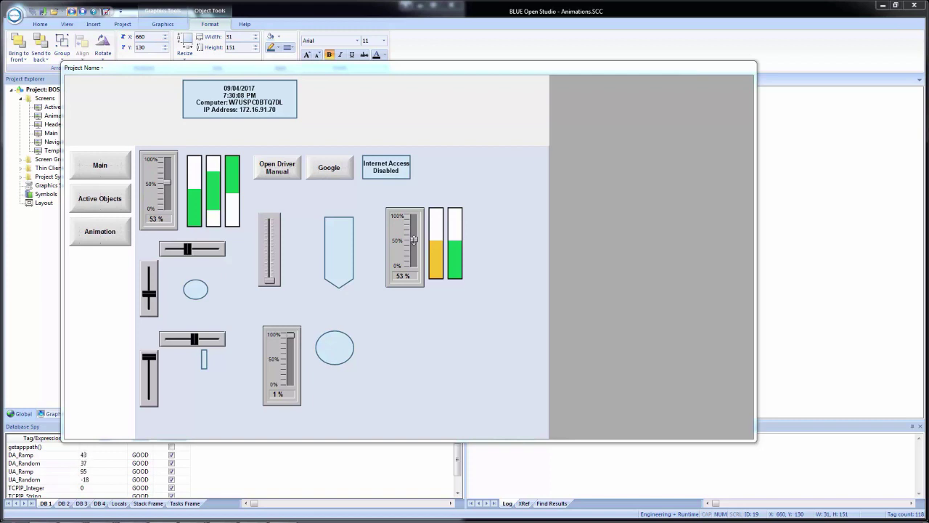
key("alt+F4")
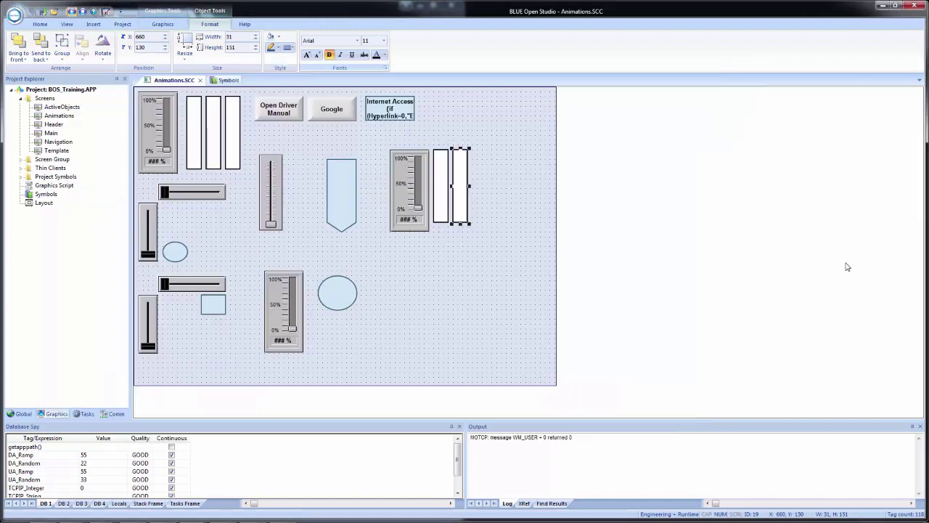
Place a copy of the Temperature slider at X 540, Y 380, with Max set to 255 and TagName set to Red.
left_click(408, 189)
left_click_drag(408, 188, 414, 314)
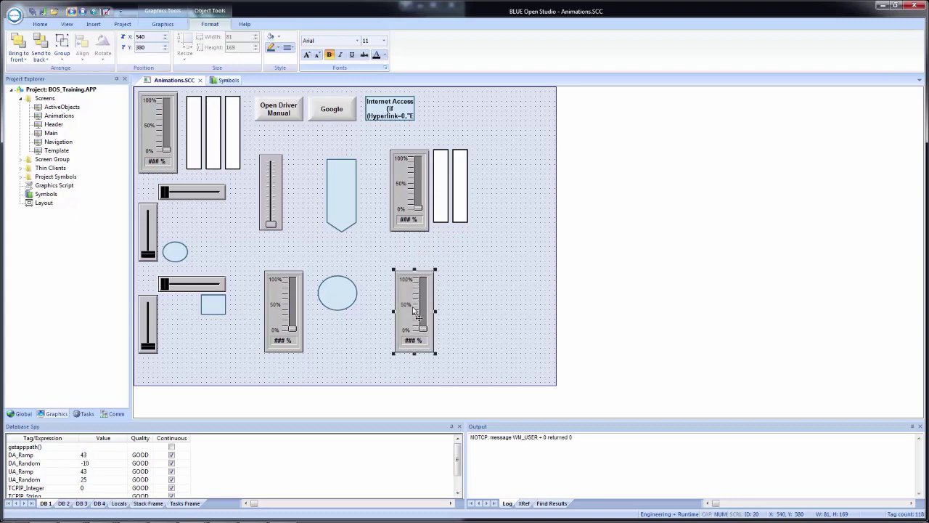
double_click(415, 313)
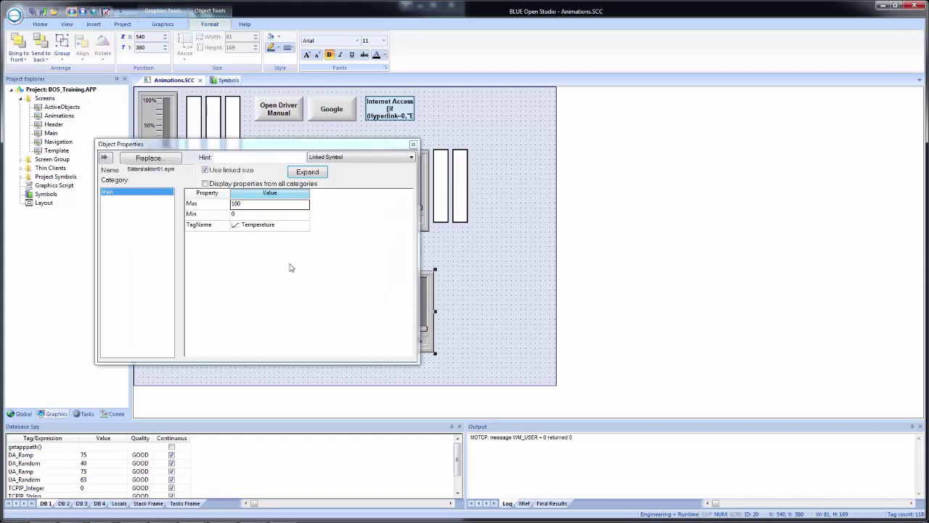
double_click(253, 207)
type("255")
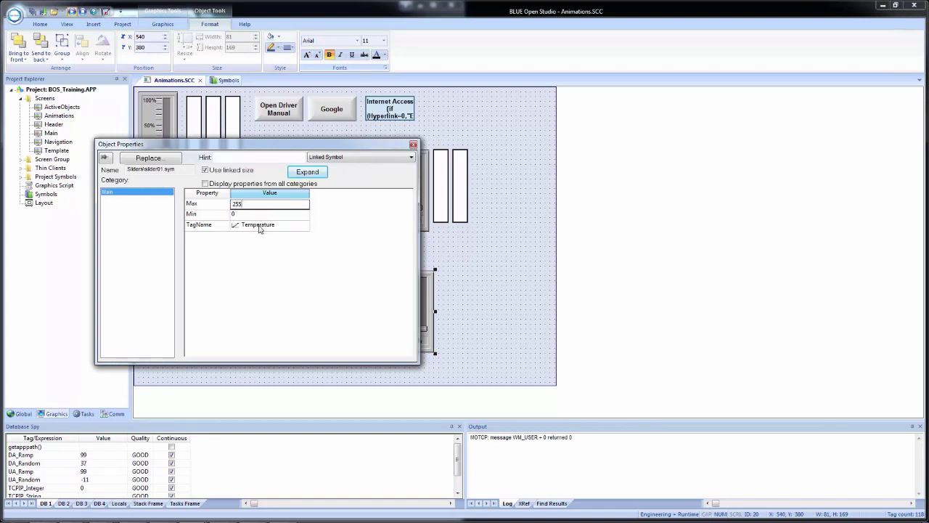
left_click(259, 226)
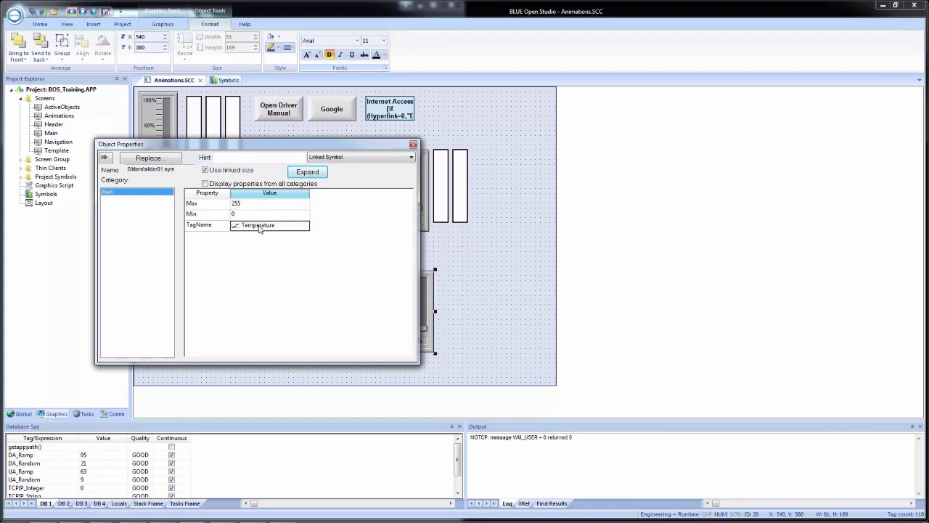
type("Red")
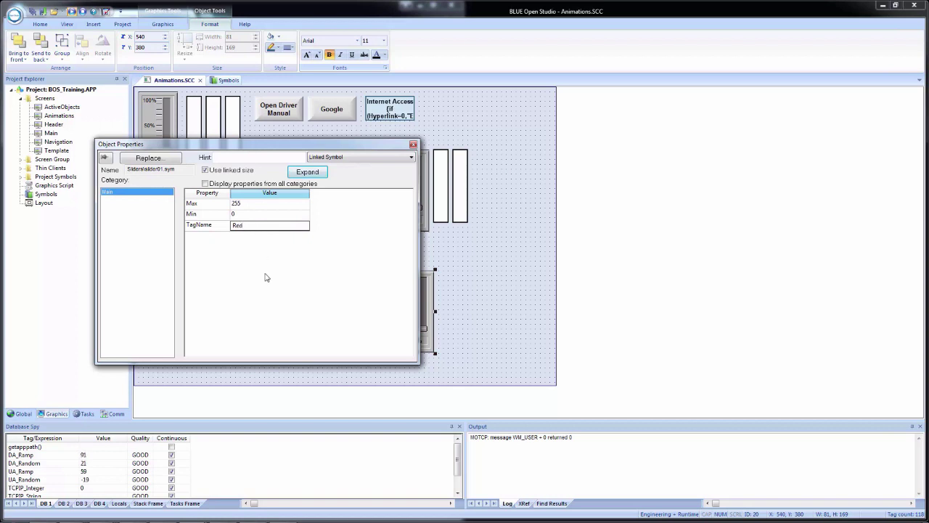
Create the new tag Red with type Integer for the copied slider.
left_click(267, 278)
left_click(461, 302)
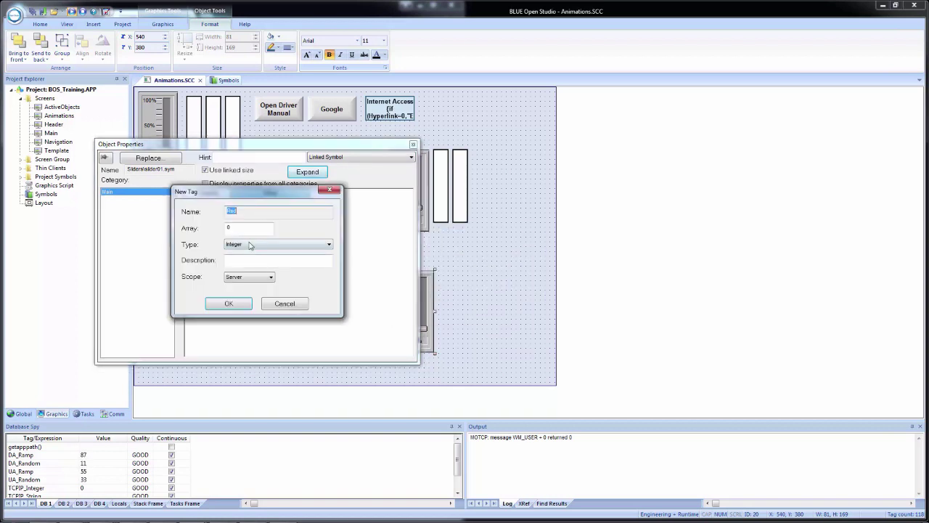
left_click(251, 278)
left_click(250, 286)
left_click(228, 305)
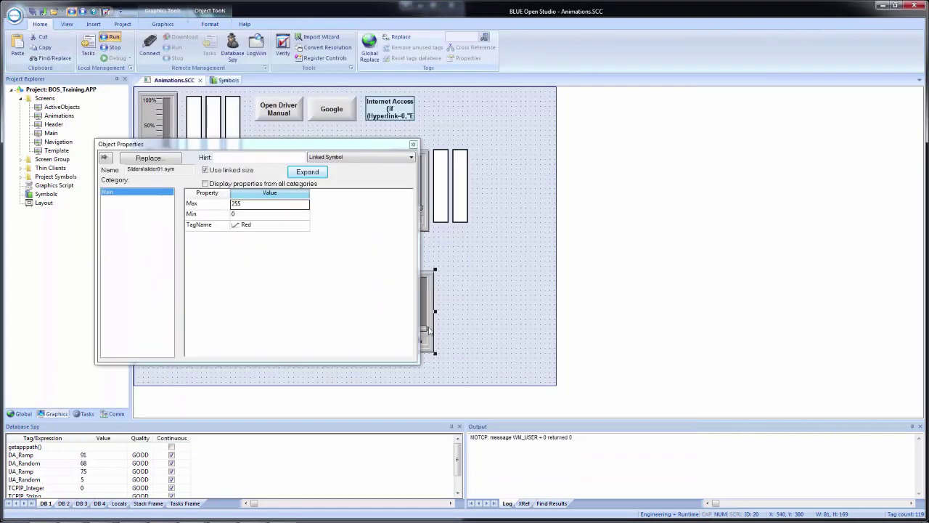
Place two more copies of the Red slider at X 630 and X 720, Y 380, and set the middle copy's TagName to Green.
left_click(461, 317)
left_click_drag(423, 308, 502, 311)
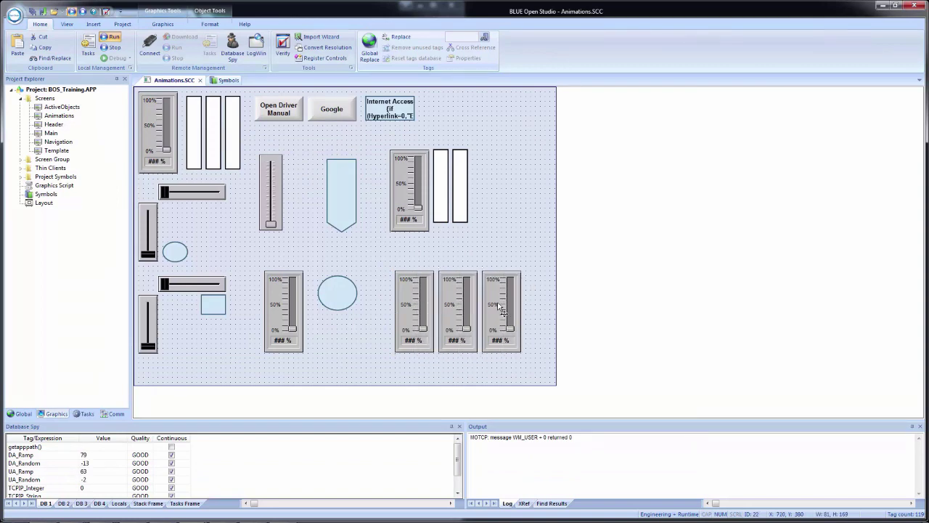
double_click(458, 310)
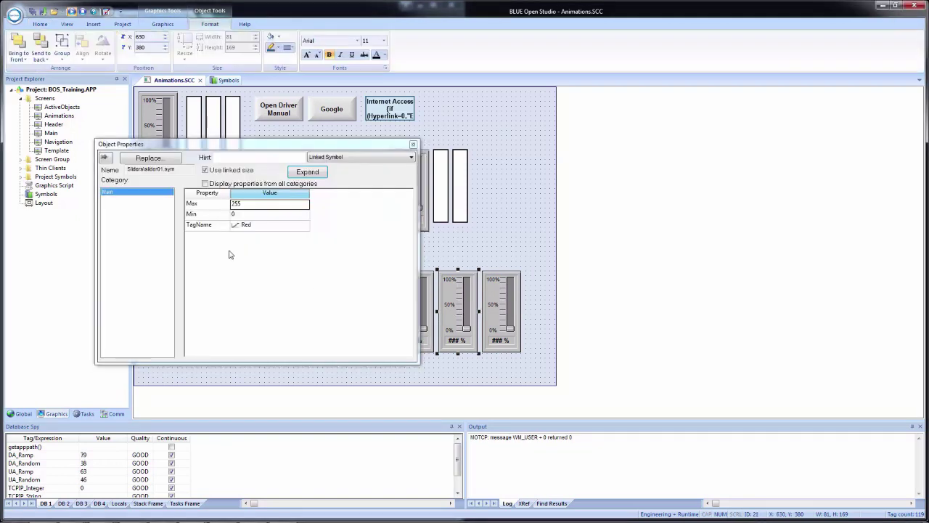
double_click(259, 227)
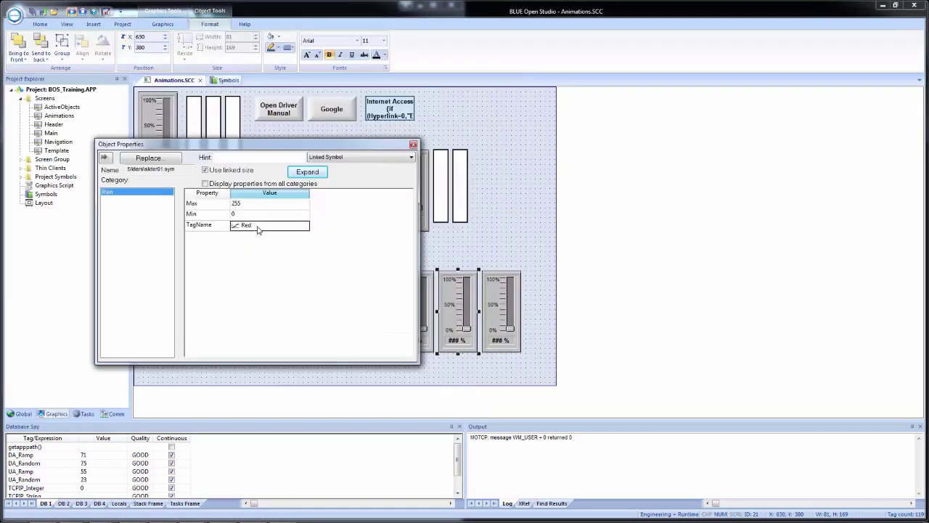
type("Re")
left_click(259, 276)
Create the new tag Green with type Integer and scope Local for the middle slider.
left_click(465, 303)
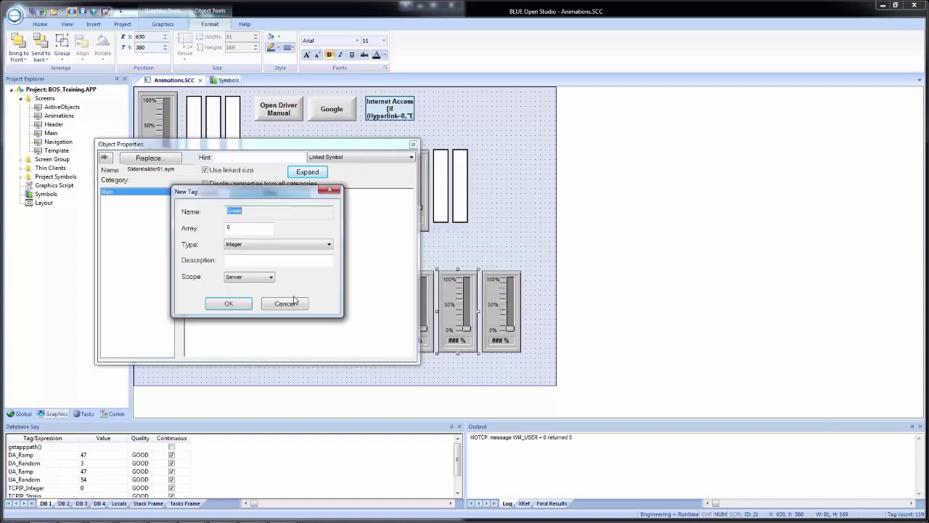
left_click(265, 278)
left_click(259, 291)
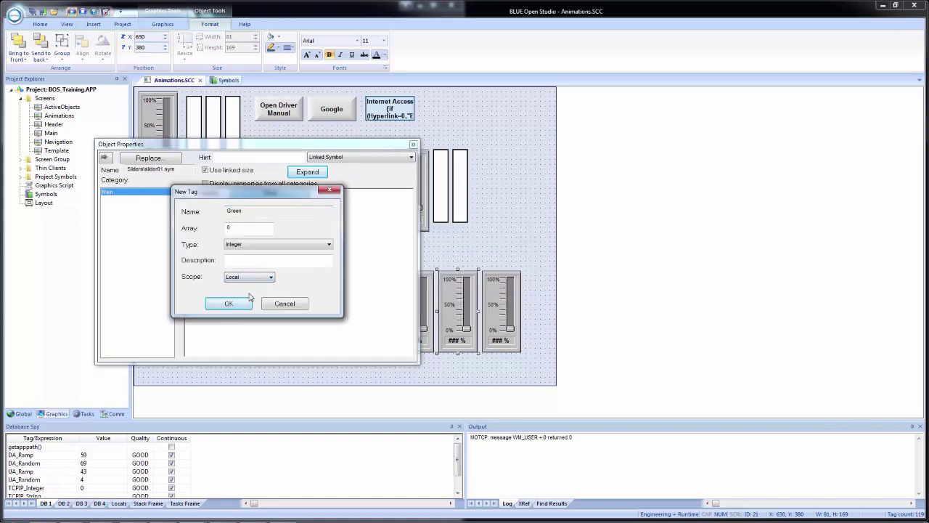
left_click(240, 303)
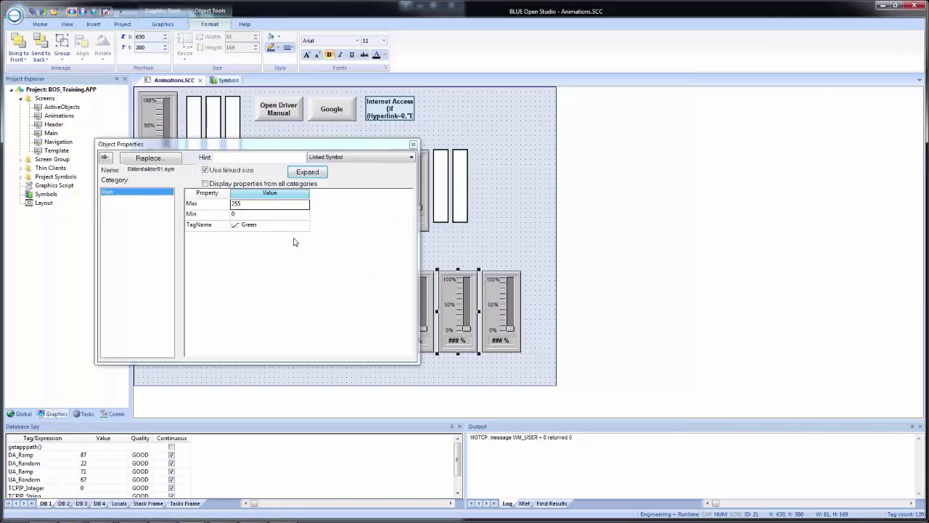
Set the TagName of the third slider at X 720 to Blue.
left_click(508, 317)
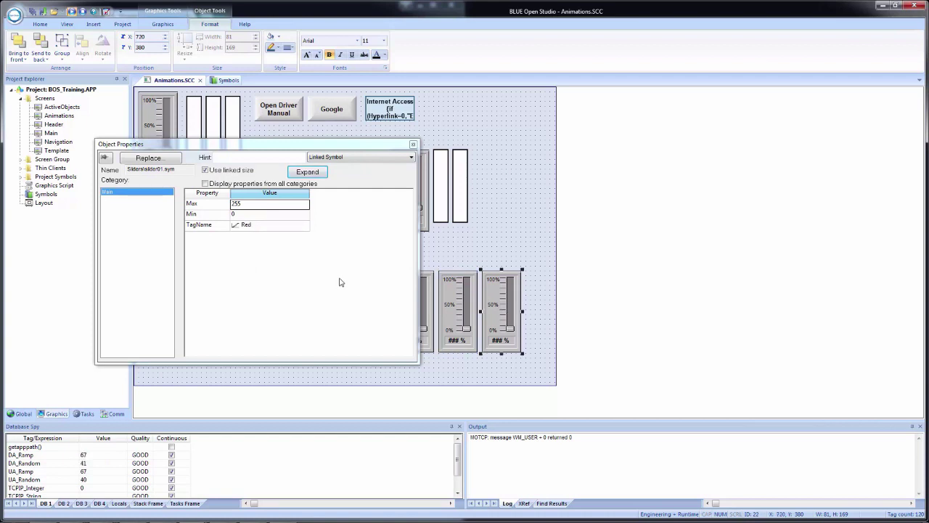
left_click(272, 226)
left_click(272, 227)
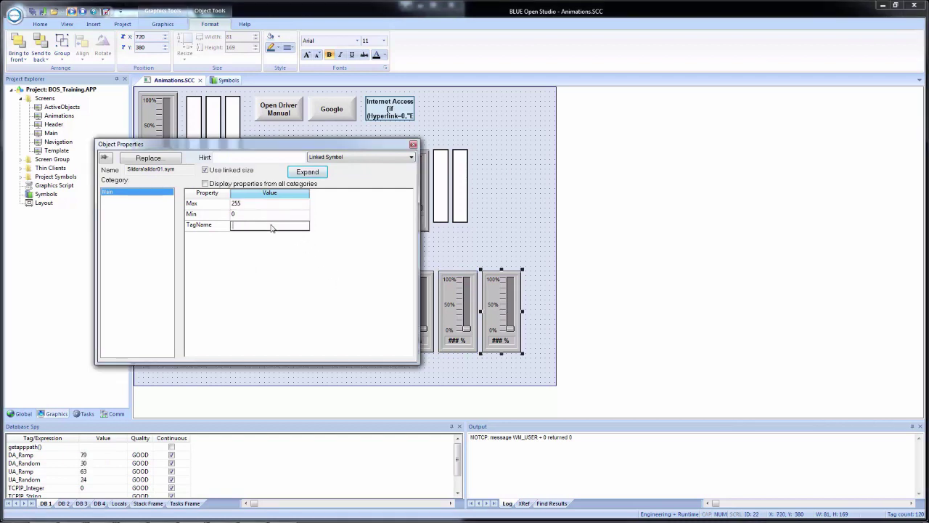
type("Blue")
key("Return")
Create the new tag Blue with type Integer and scope Local for the third slider.
left_click(444, 303)
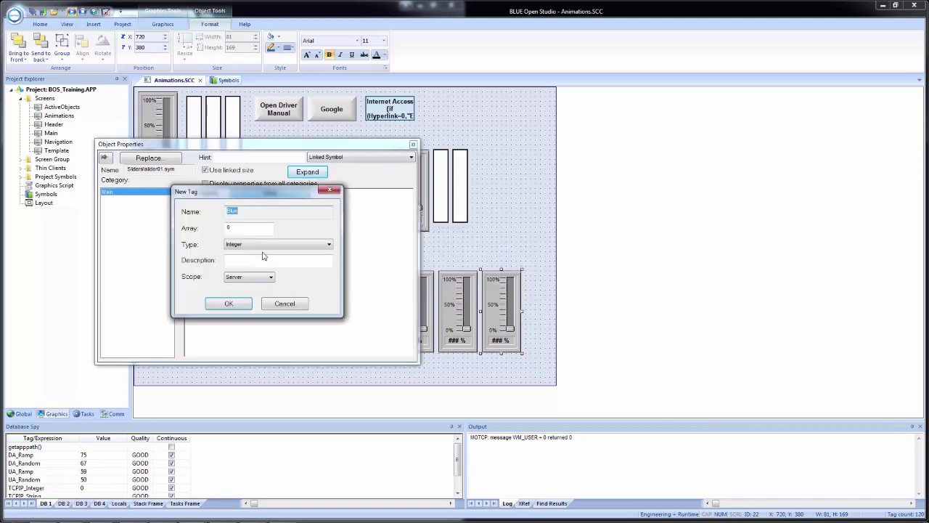
left_click(249, 276)
left_click(240, 293)
left_click(226, 304)
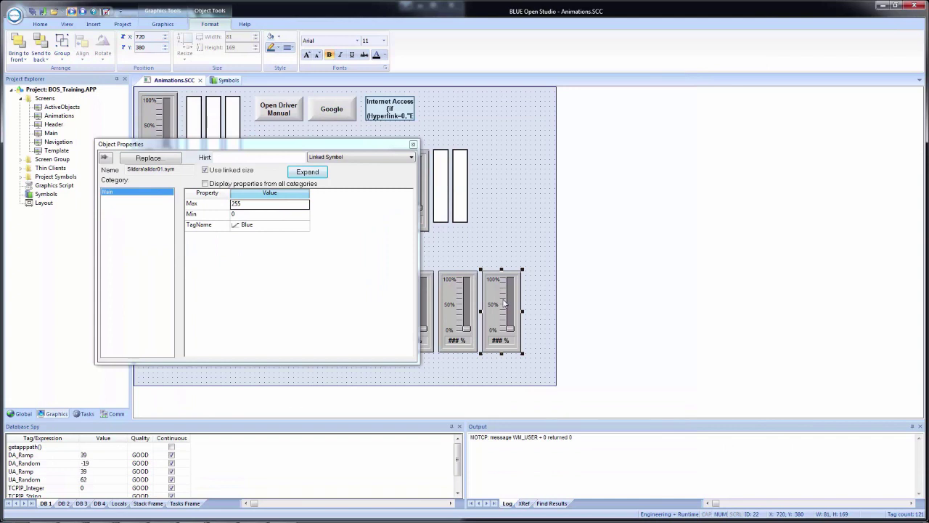
Move the Temperature slider with its two bargraphs up beside the Internet Access text, and the three colour sliders to X 570, Y 320.
left_click(501, 232)
left_click_drag(516, 226, 367, 139)
left_click_drag(423, 183, 469, 122)
left_click_drag(382, 259, 537, 373)
left_click_drag(502, 308, 515, 280)
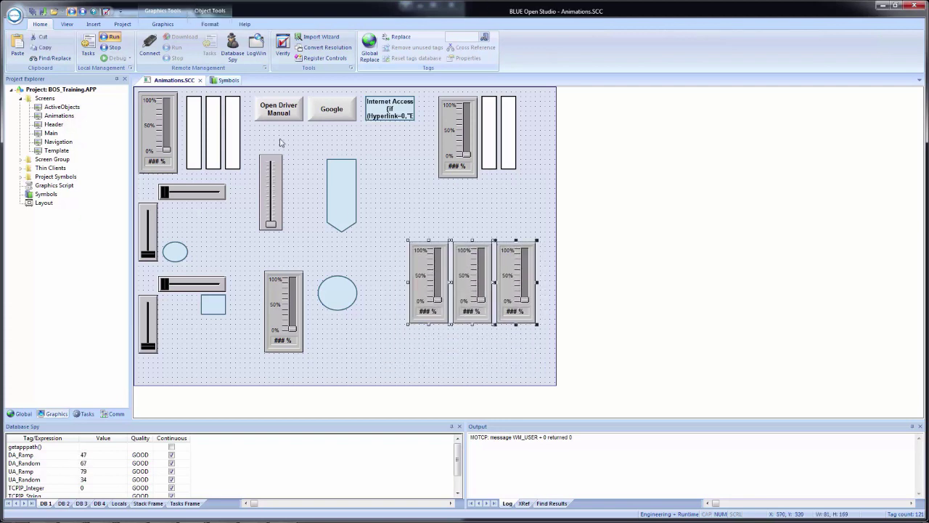
Draw a rectangle about 261 wide and 91 high at X 570, Y 220, directly above the three colour sliders.
left_click(162, 24)
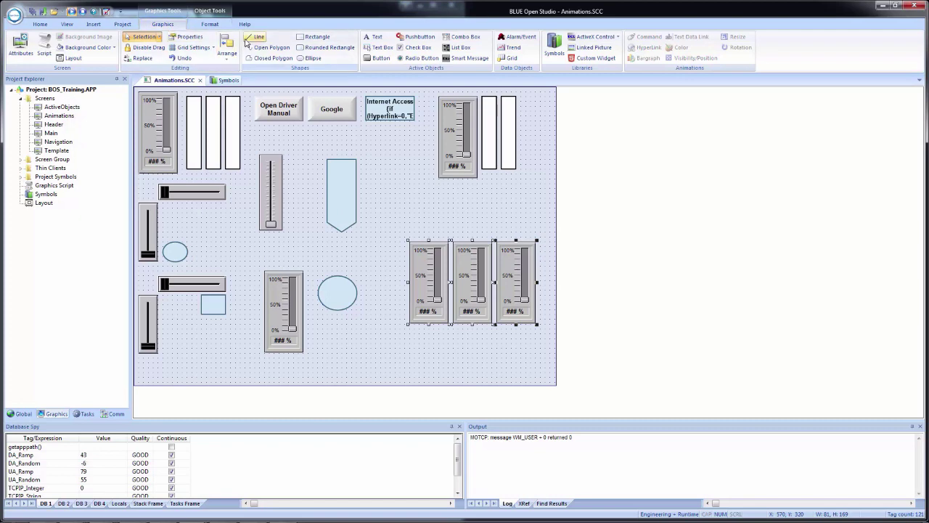
left_click(316, 36)
left_click_drag(408, 192, 535, 238)
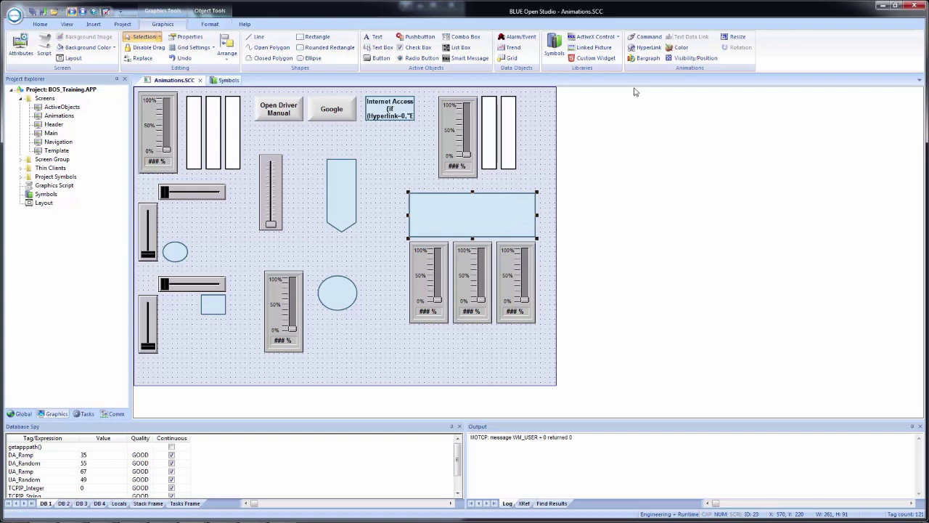
Add a Color animation to the new rectangle and set its Type to By Color.
left_click(681, 51)
double_click(450, 221)
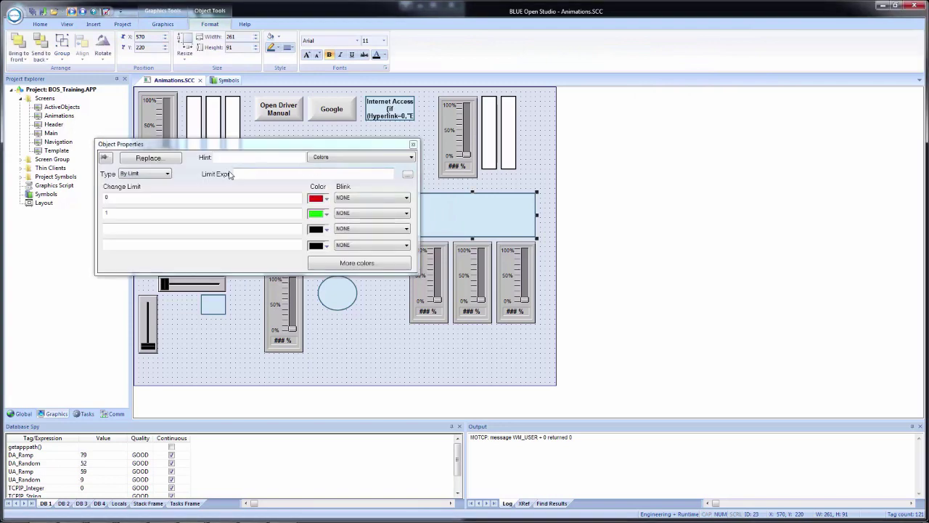
left_click(137, 175)
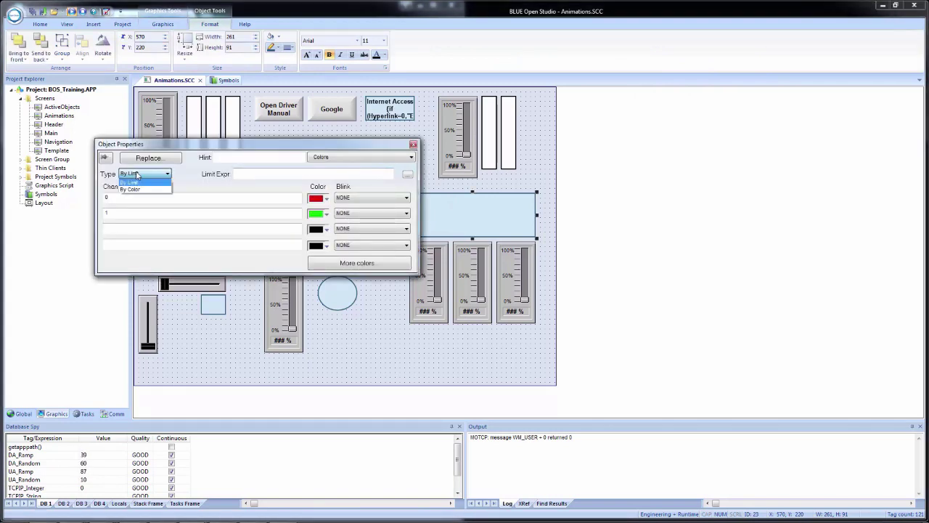
left_click(140, 190)
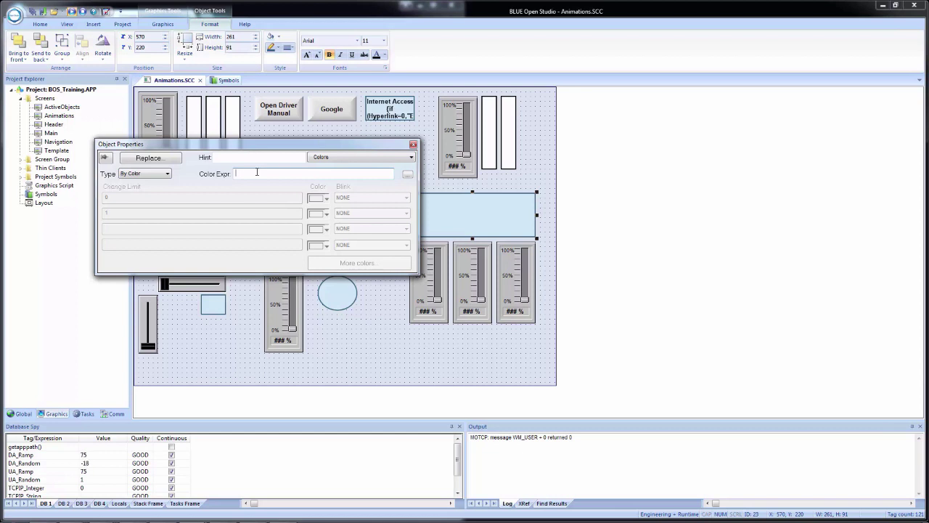
Enter RGBColor() as the rectangle's color expression, accept it as a comment, and close the object properties.
type("Color()")
left_click(266, 158)
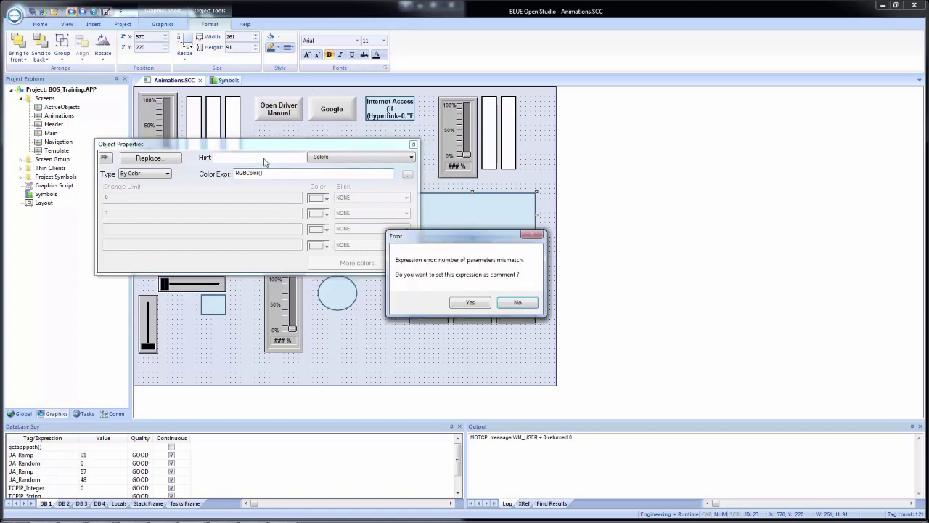
left_click(472, 302)
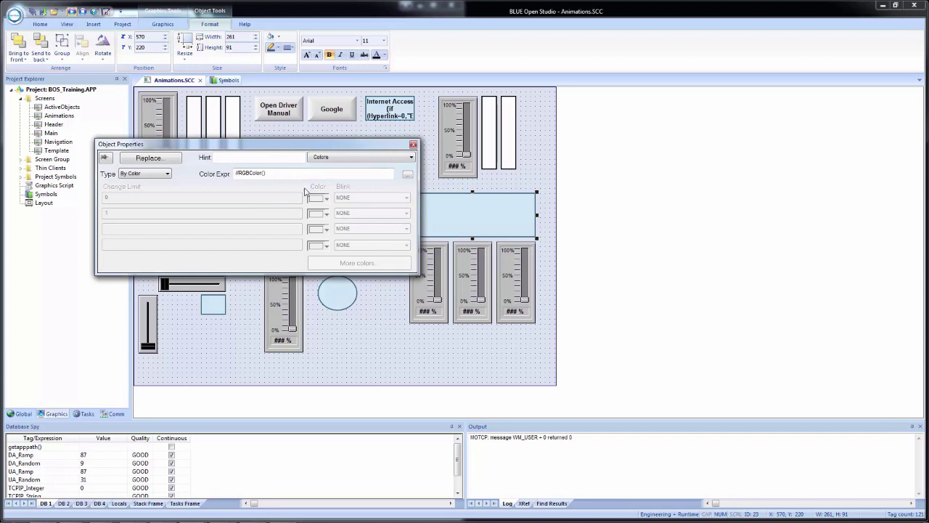
left_click(413, 144)
left_click(392, 164)
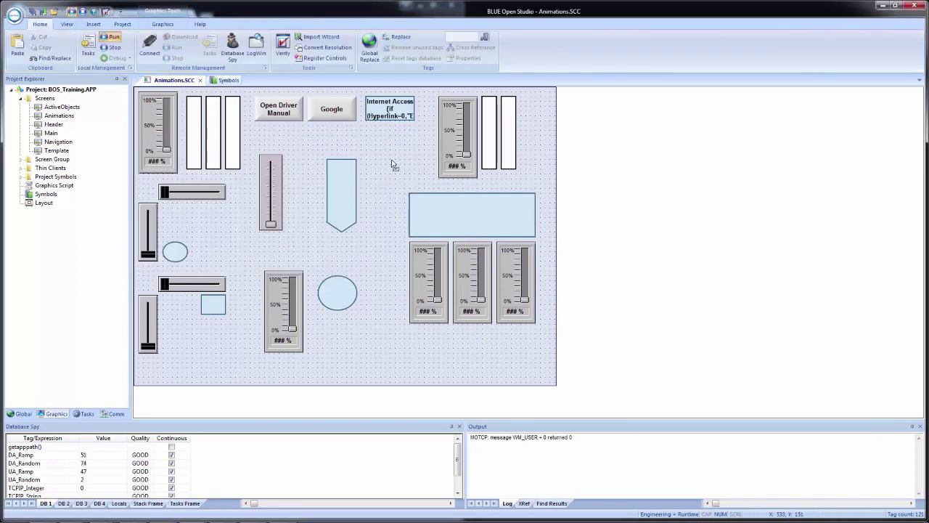
Look up the RGBColor function in the Technical Reference, review its syntax and examples, and return to the screen editor.
key("F1")
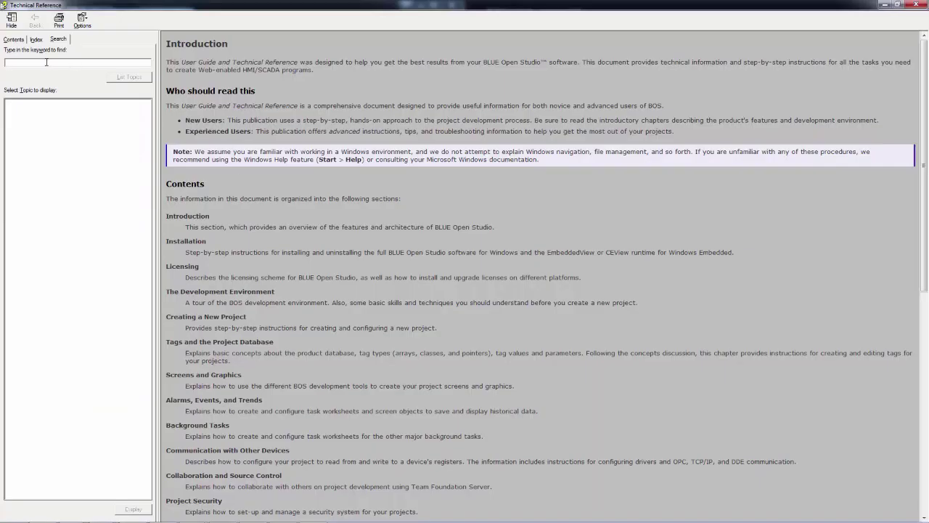
type("RGBColor")
key("Return")
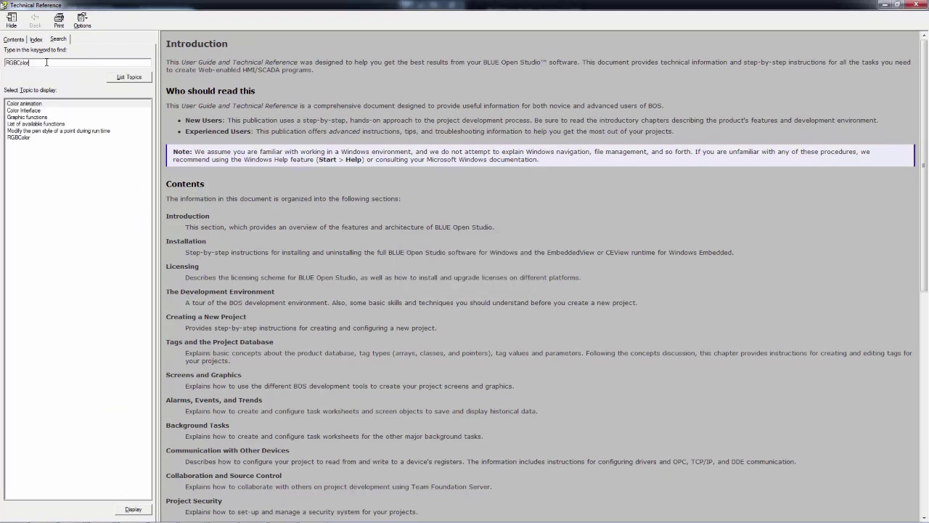
double_click(18, 138)
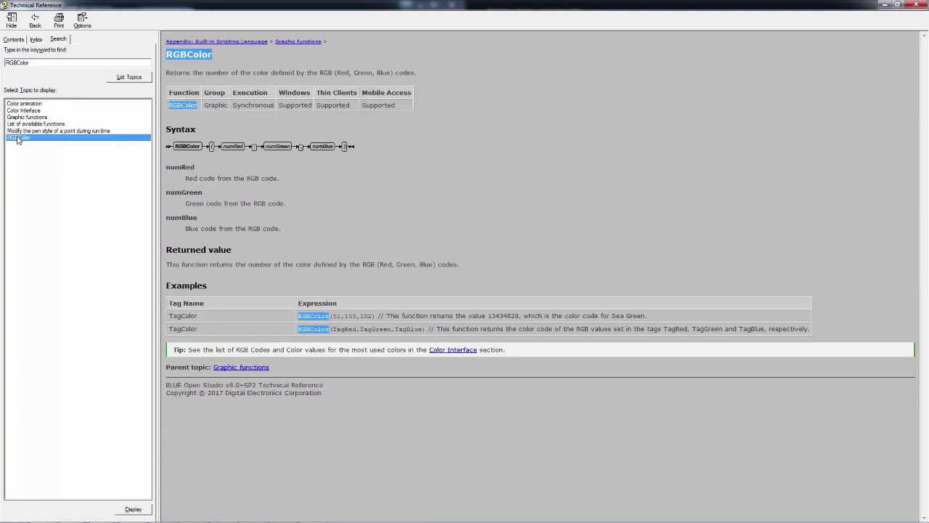
left_click(439, 119)
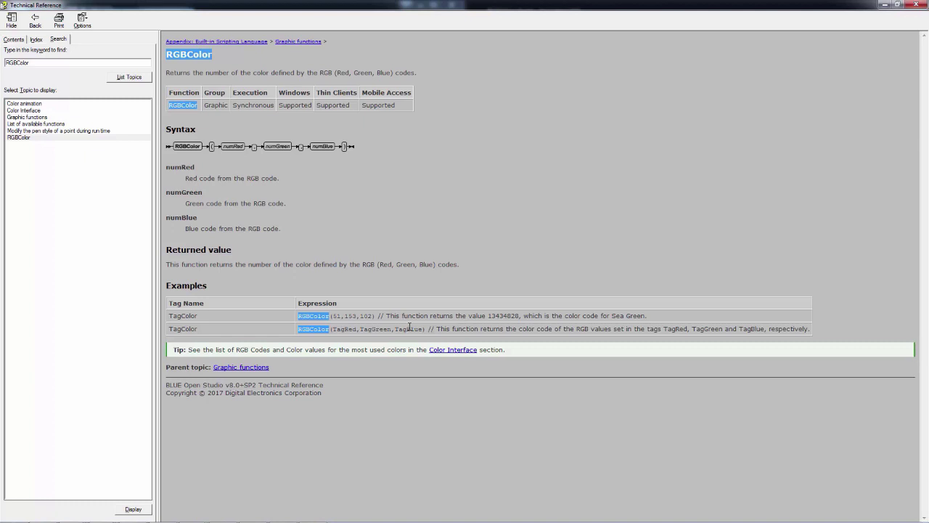
left_click(884, 6)
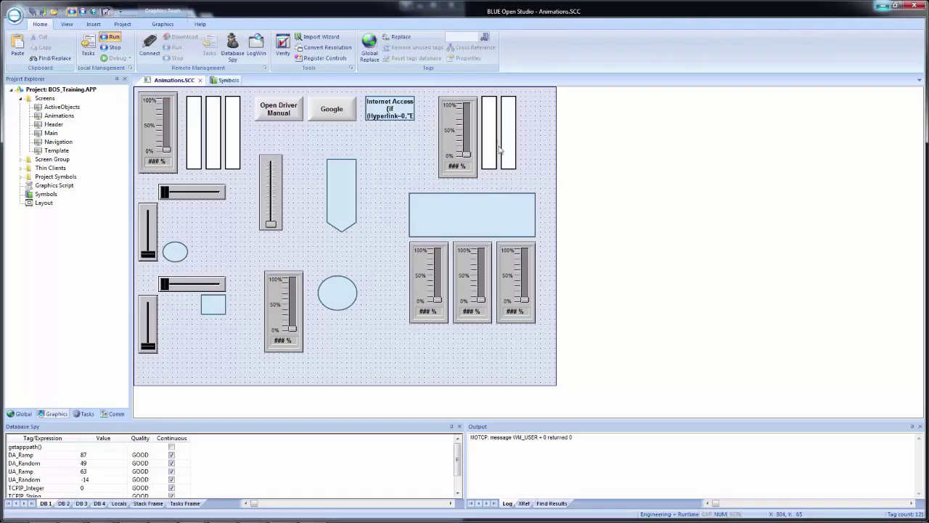
Uncomment the rectangle's color expression and complete it as RGBColor(Red,Green,Blue).
double_click(450, 220)
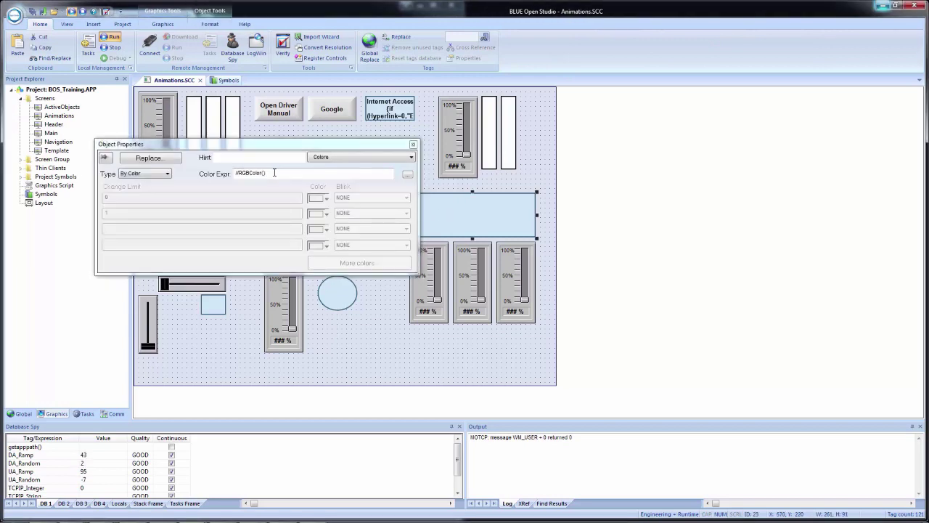
left_click(238, 175)
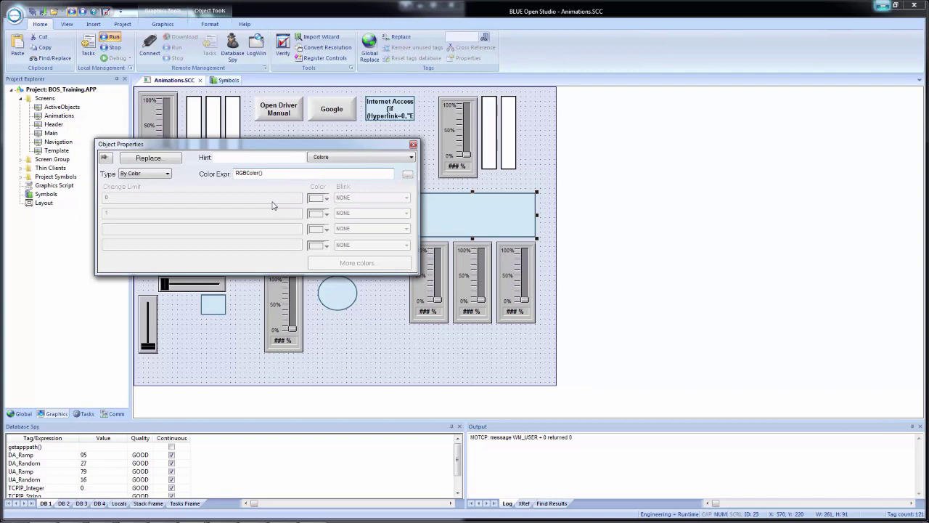
type("Red,Green,Blue")
left_click(377, 331)
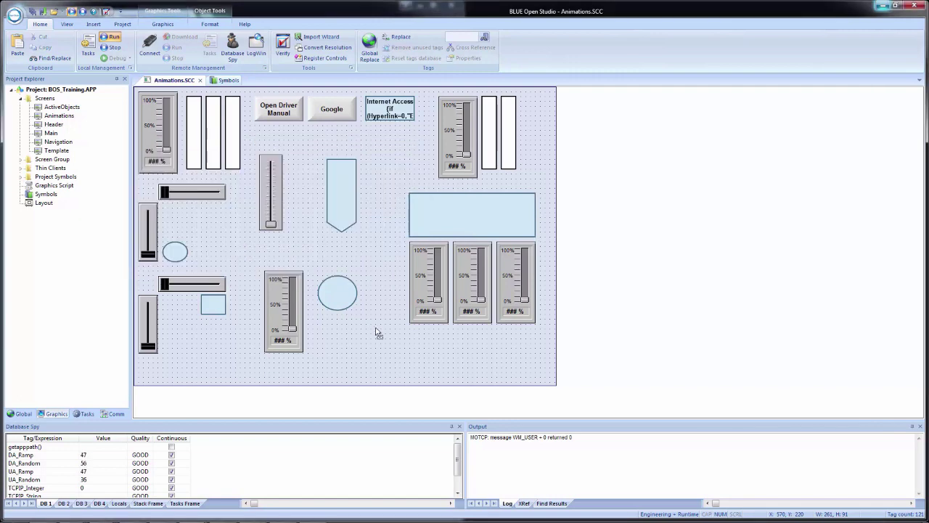
Save the screen and, at runtime, set the Red slider to 255, Green to about 94 and Blue to about 104.
left_click(32, 12)
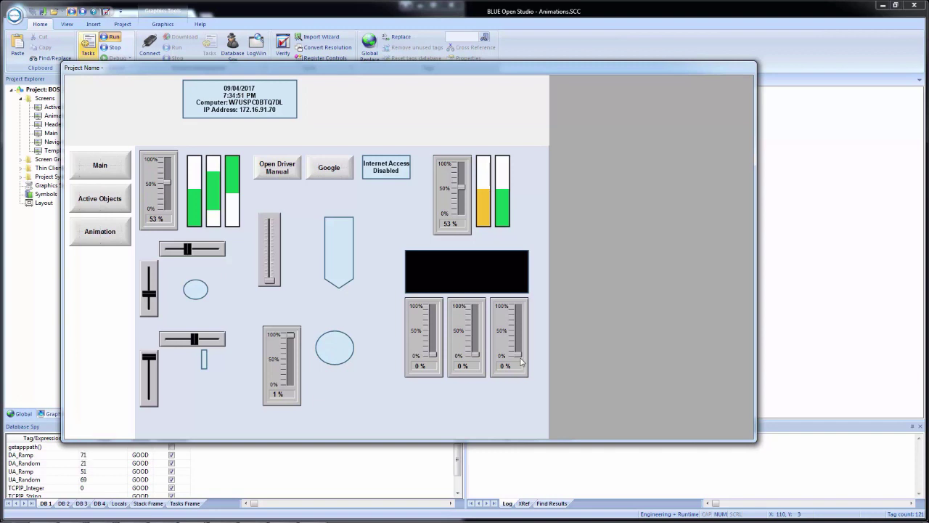
left_click_drag(434, 355, 432, 303)
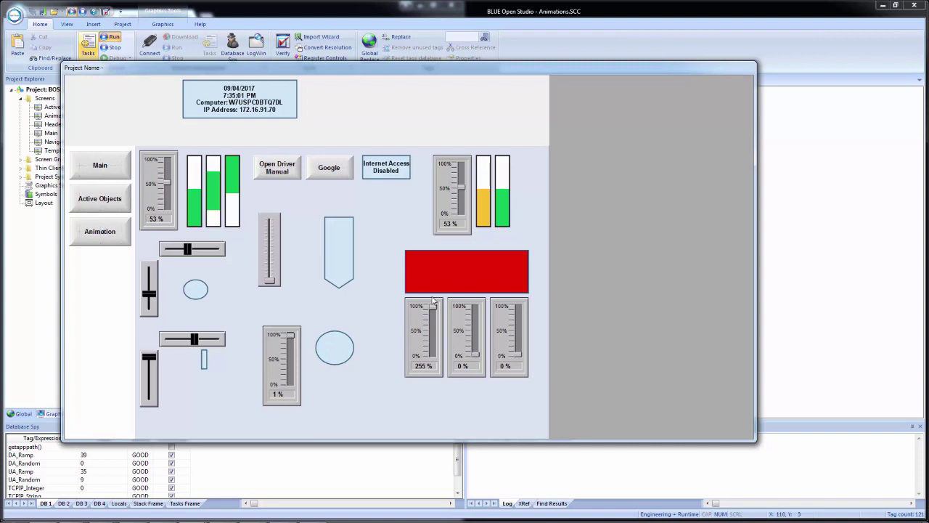
left_click_drag(476, 353, 479, 303)
left_click_drag(517, 355, 515, 334)
left_click(478, 333)
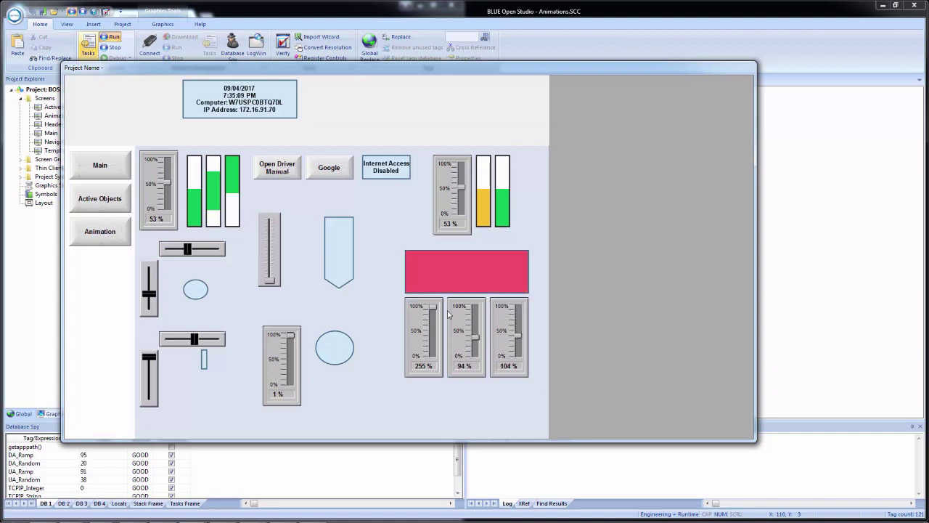
Move the runtime sliders to about 22 for Red, 216 for Green and 58 for Blue, and return to the editor.
left_click_drag(430, 306, 432, 353)
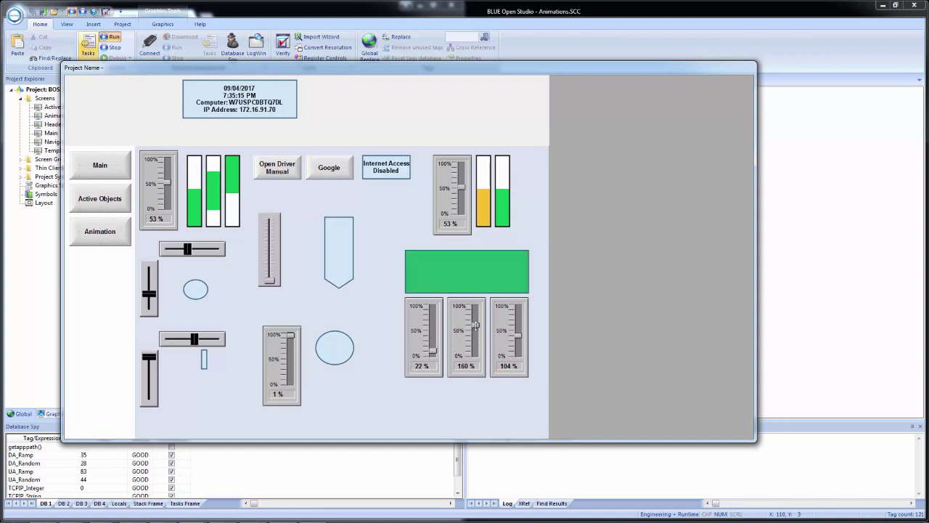
left_click_drag(476, 324, 477, 312)
left_click_drag(518, 334, 520, 344)
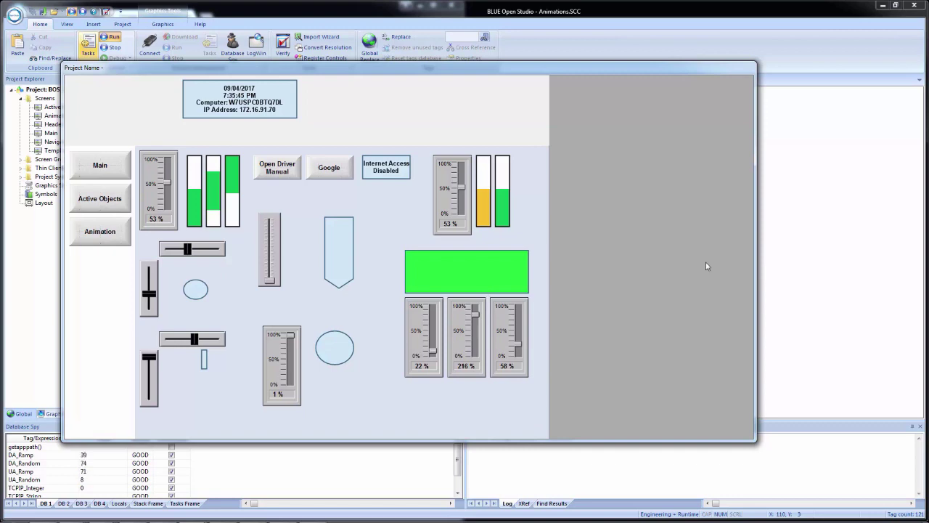
left_click(849, 268)
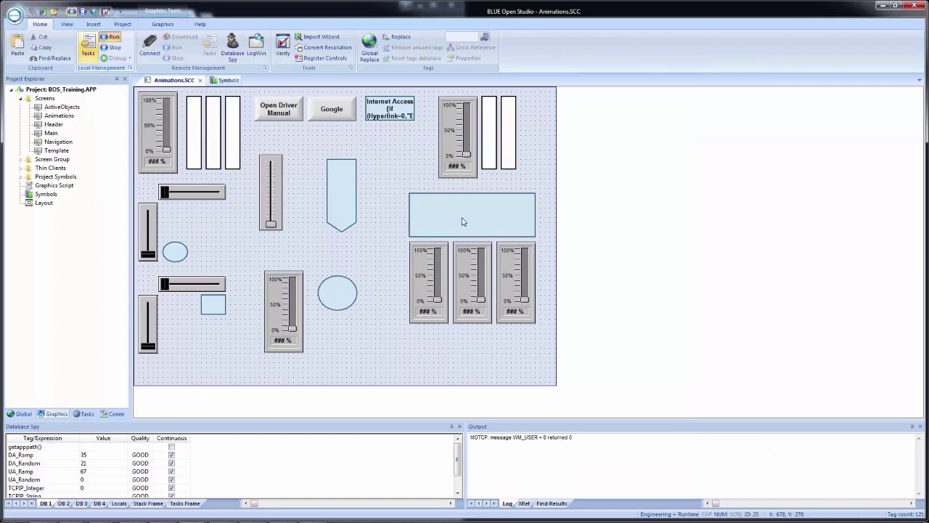
Add a Command animation to the rectangle above the three RGB sliders and open its VBScript for the On Up event.
double_click(463, 221)
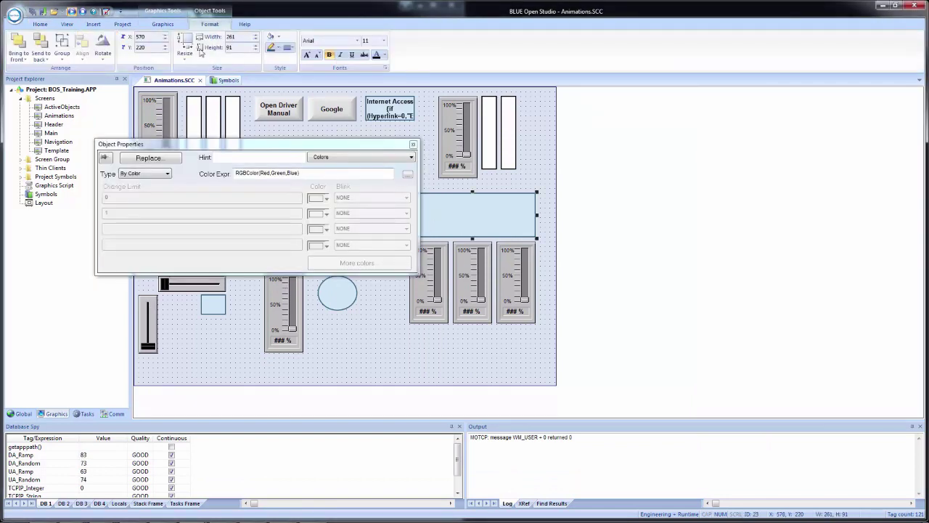
left_click(169, 25)
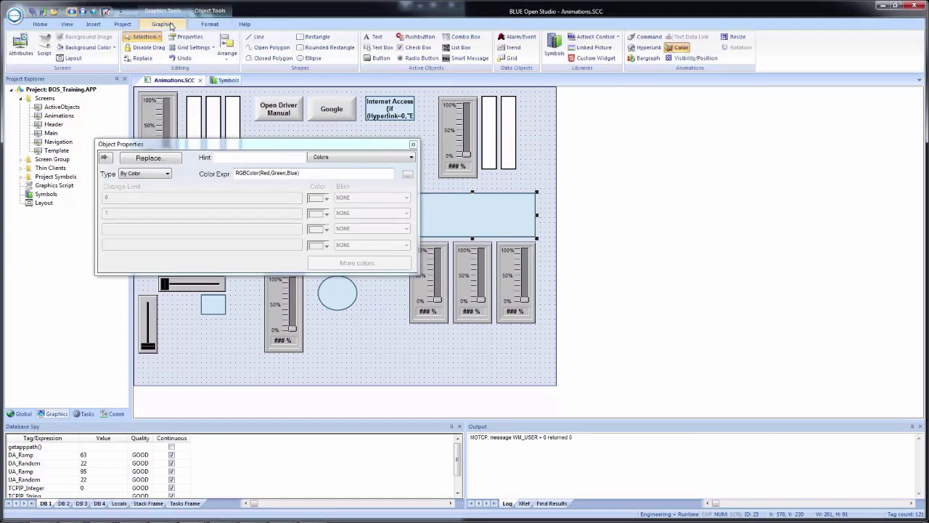
left_click(646, 37)
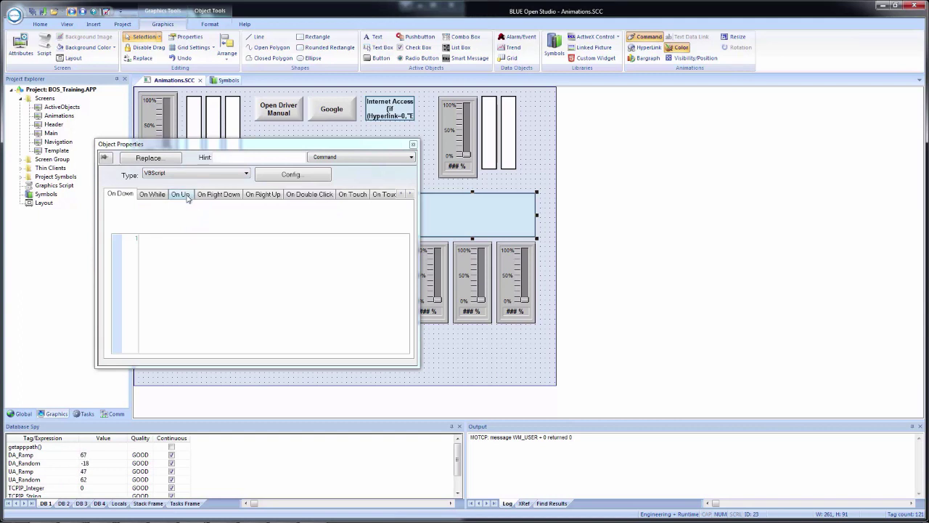
left_click(180, 194)
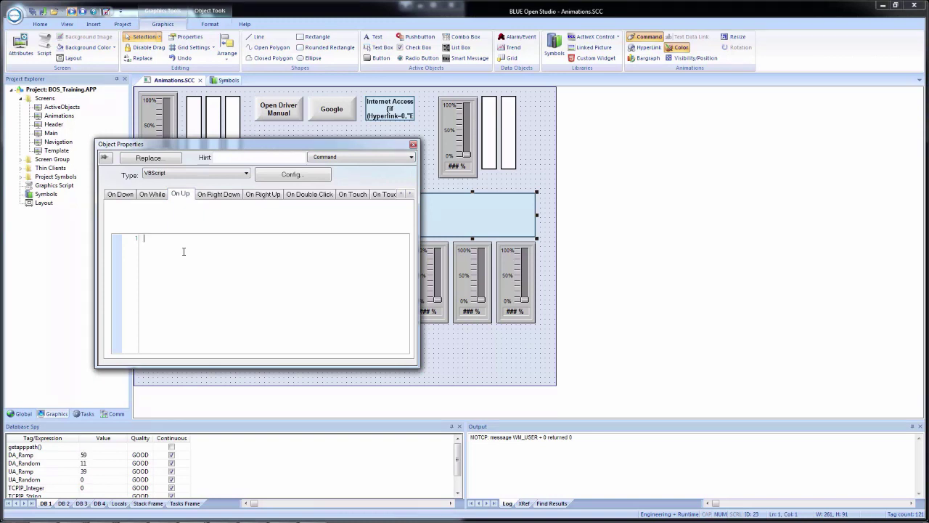
Write the rectangle's On Up script to set $Red, $Green and $Blue to 0, and save the screen.
type("$")
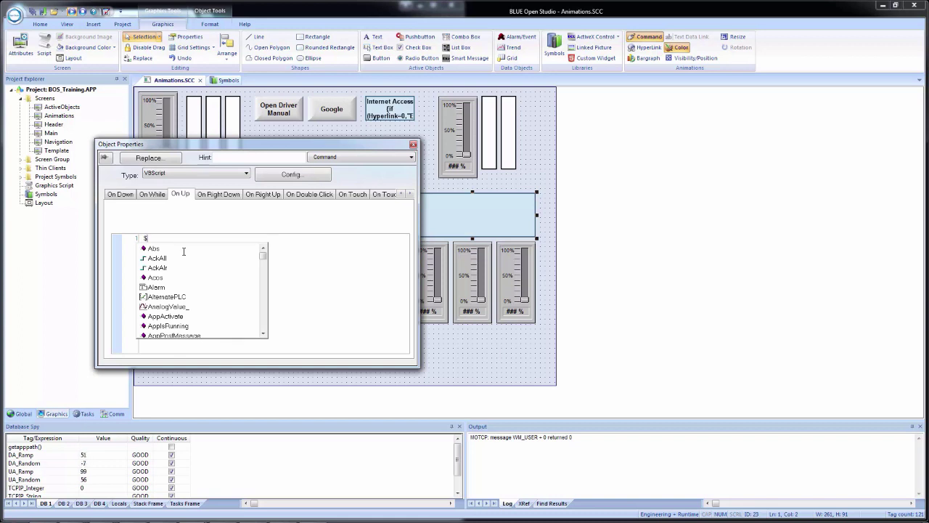
type("Red")
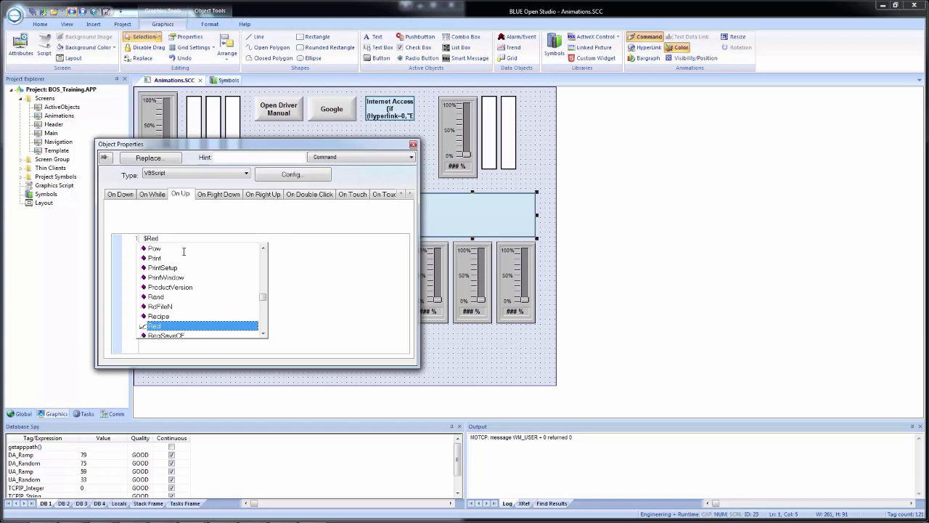
key("Escape")
type("= 0")
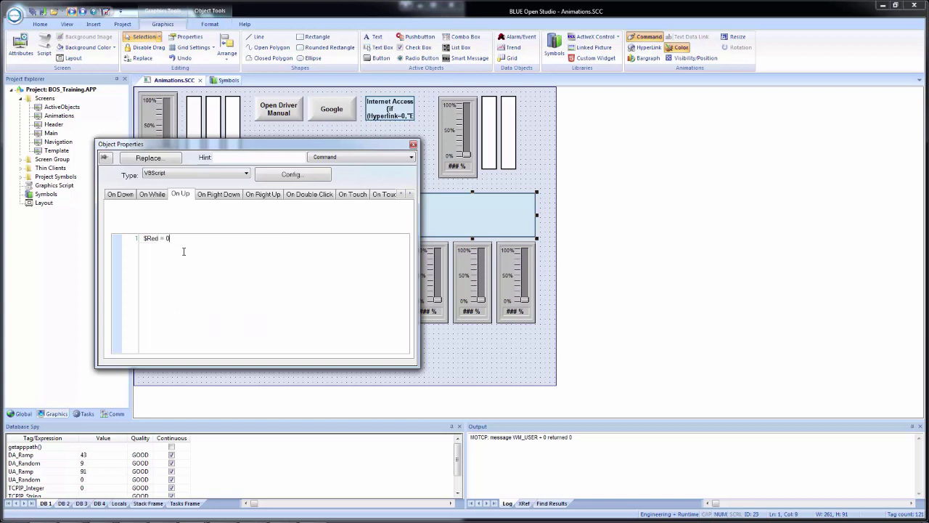
key("Return")
type("$")
type("gr")
type("een ")
type("$Blue")
type(" = 0")
left_click(32, 12)
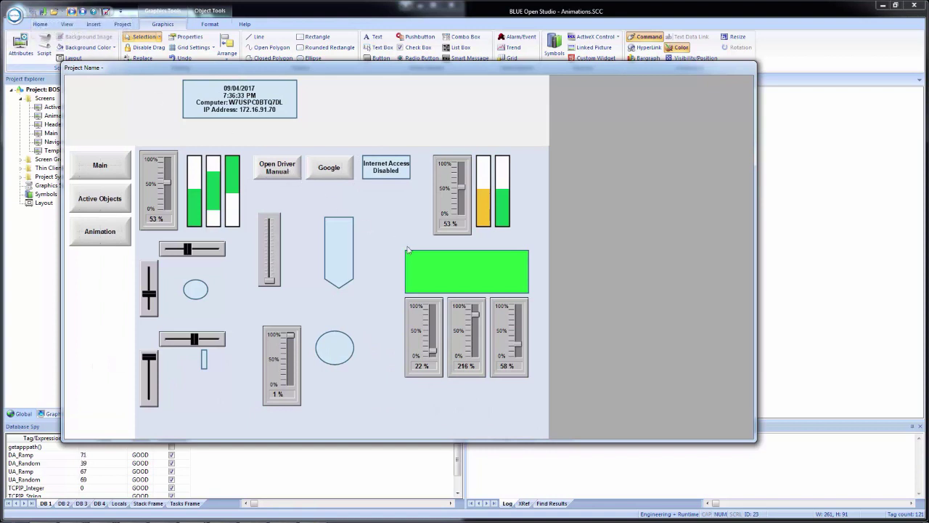
Test the rectangle's reset command at runtime before and after moving Red to about 155, Green to about 119 and Blue to about 204.
left_click(471, 280)
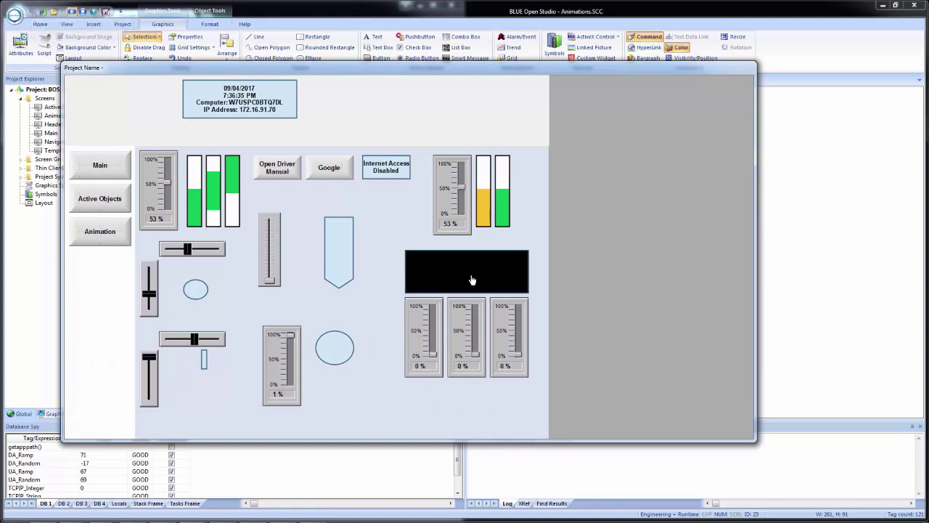
left_click_drag(432, 355, 433, 324)
left_click_drag(474, 354, 468, 310)
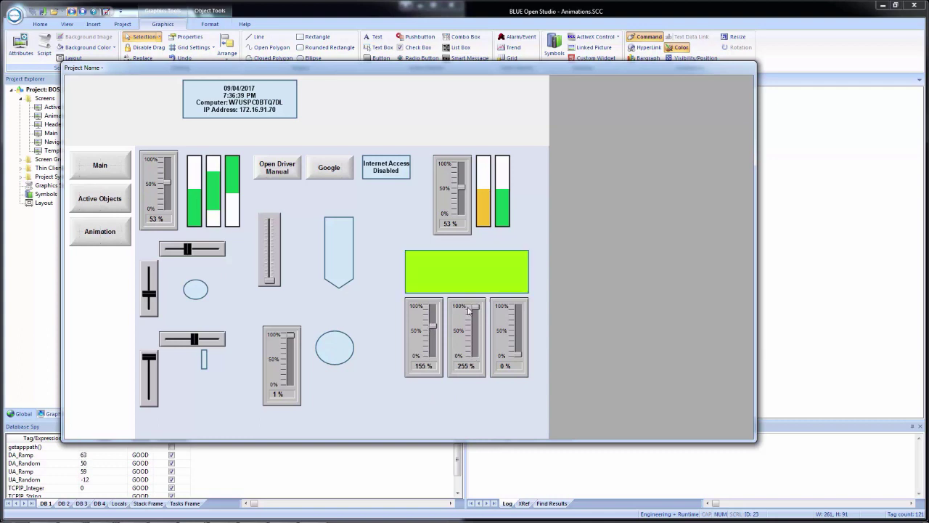
left_click_drag(518, 353, 472, 331)
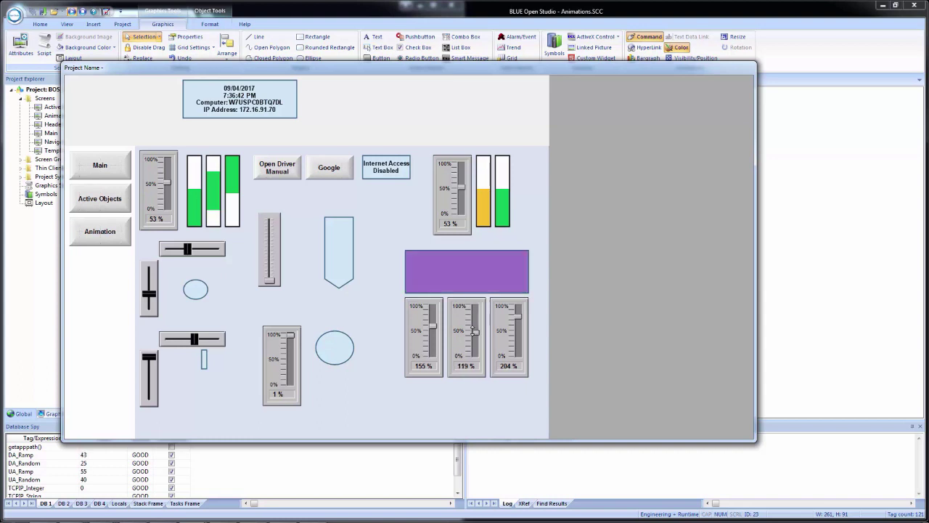
left_click(466, 275)
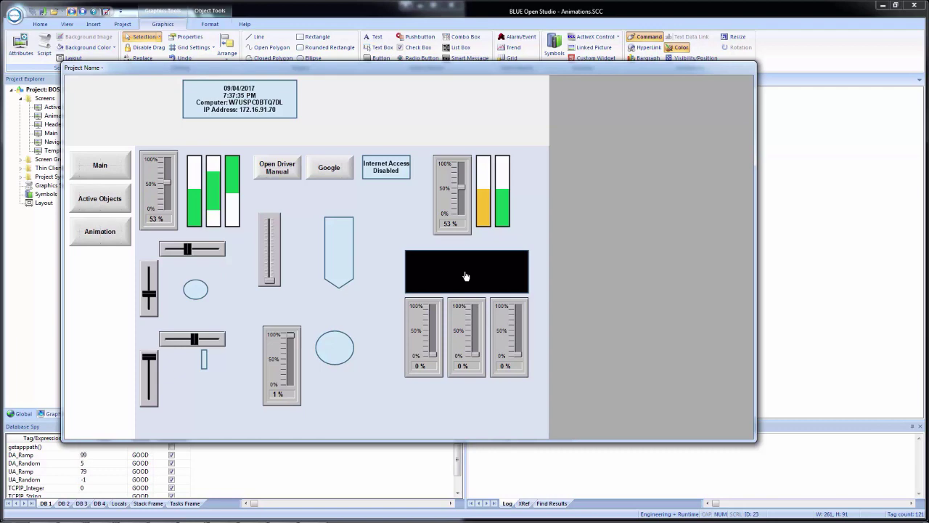
left_click(855, 238)
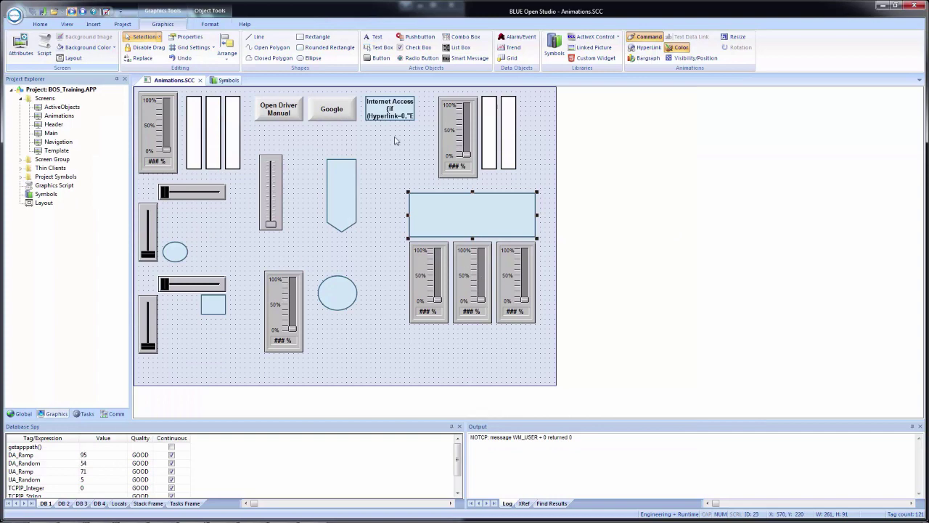
Add a text label reading "Red Color" below the Red slider.
left_click(375, 36)
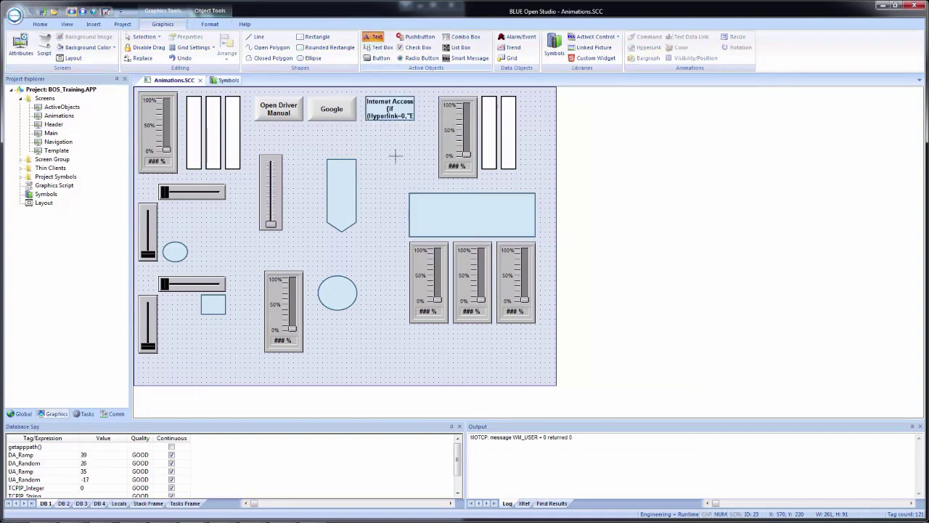
left_click(419, 354)
type("Red Co")
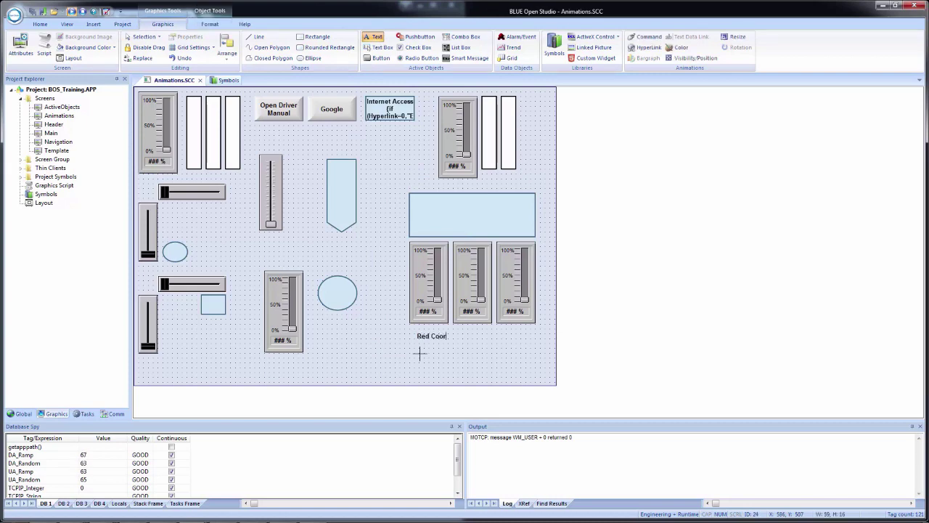
type("lor:")
key("Escape")
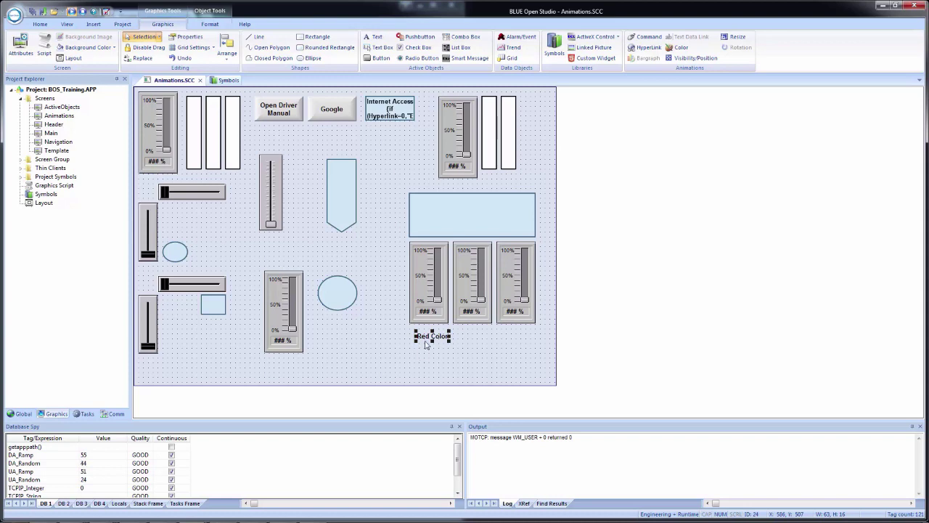
Duplicate the Red Color label twice below the original and caption the copies "Green Color" and "Blue Color".
left_click_drag(428, 338, 429, 368)
left_click(433, 354)
double_click(433, 356)
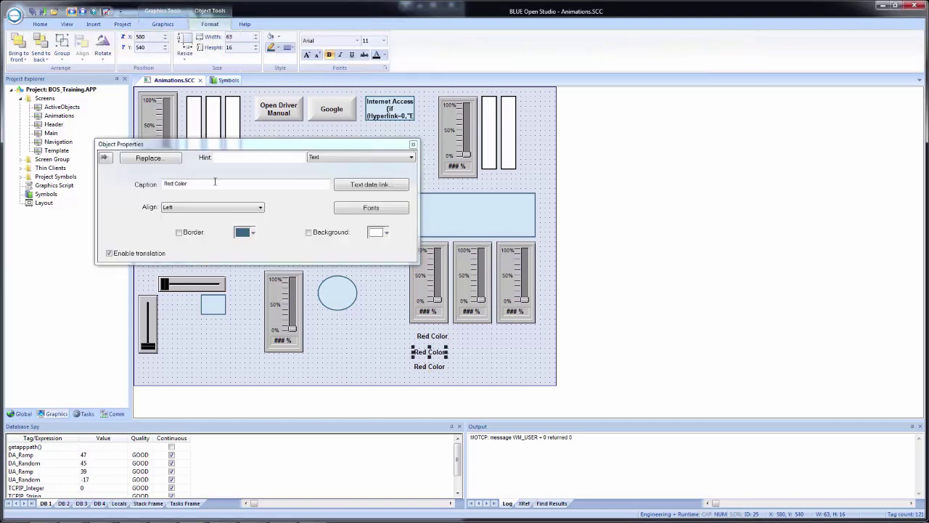
double_click(169, 184)
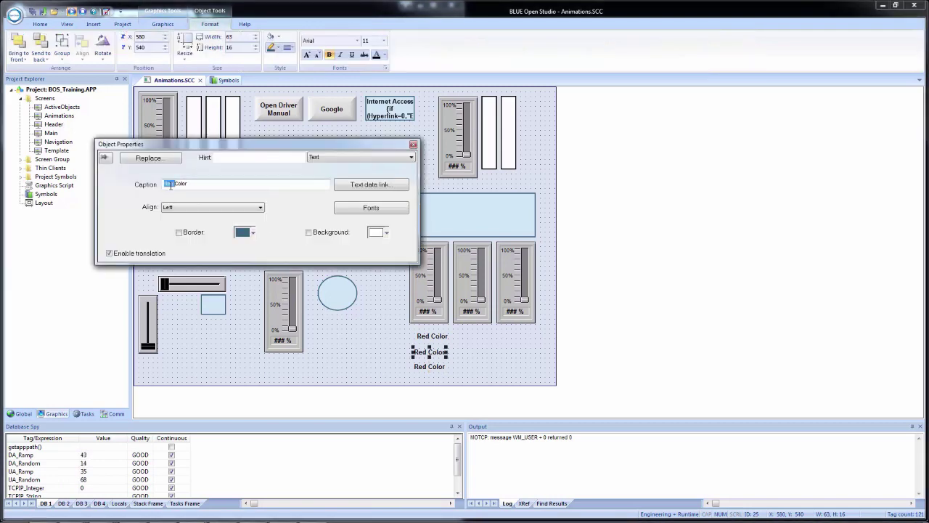
type("Green")
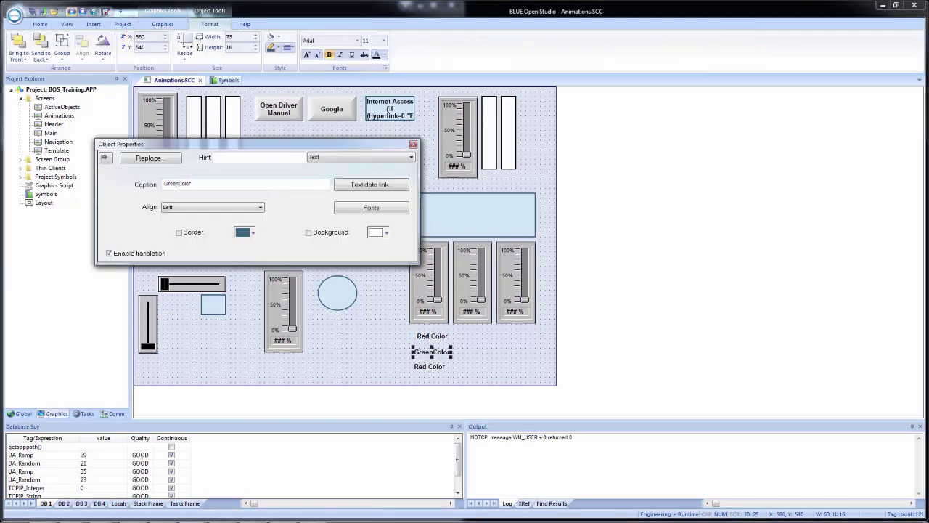
left_click(423, 369)
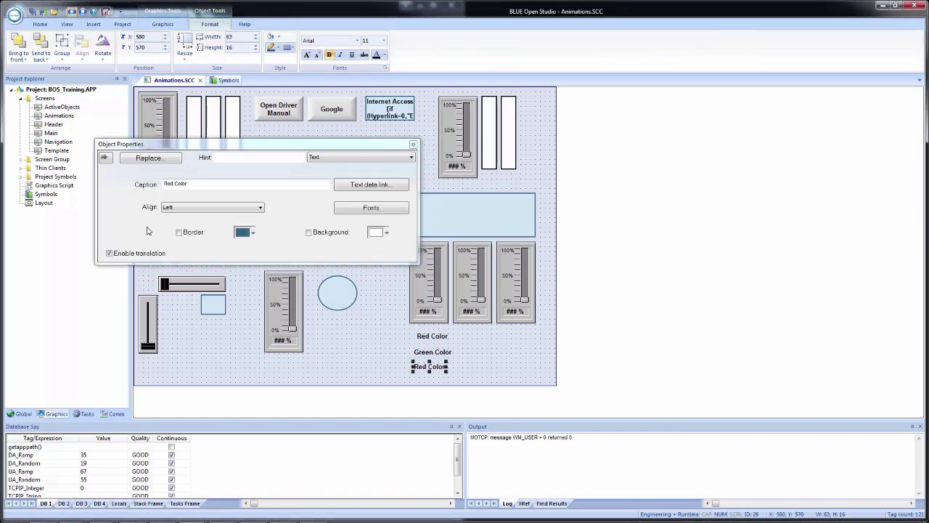
double_click(167, 184)
type("Blue")
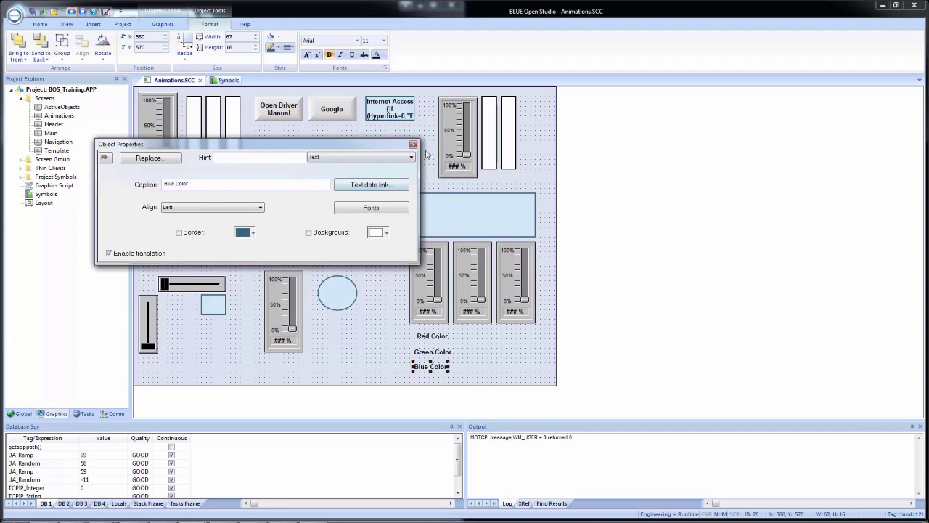
left_click(414, 145)
Select the three color labels and align them along their left edges.
left_click(381, 337)
left_click_drag(394, 330, 473, 399)
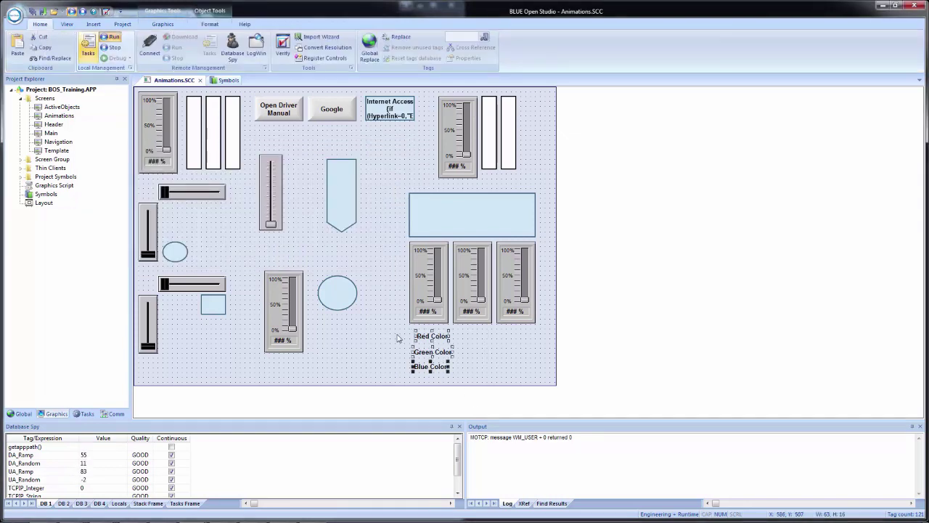
left_click(203, 25)
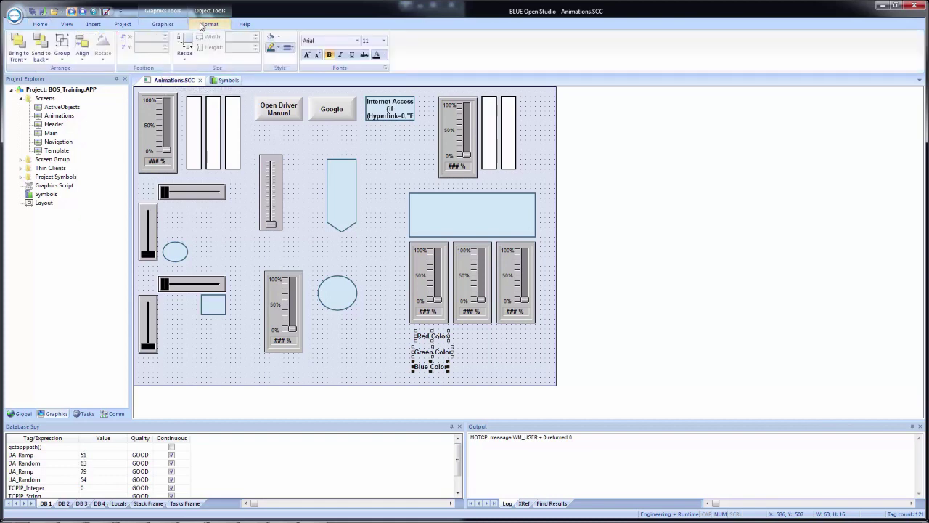
left_click(82, 45)
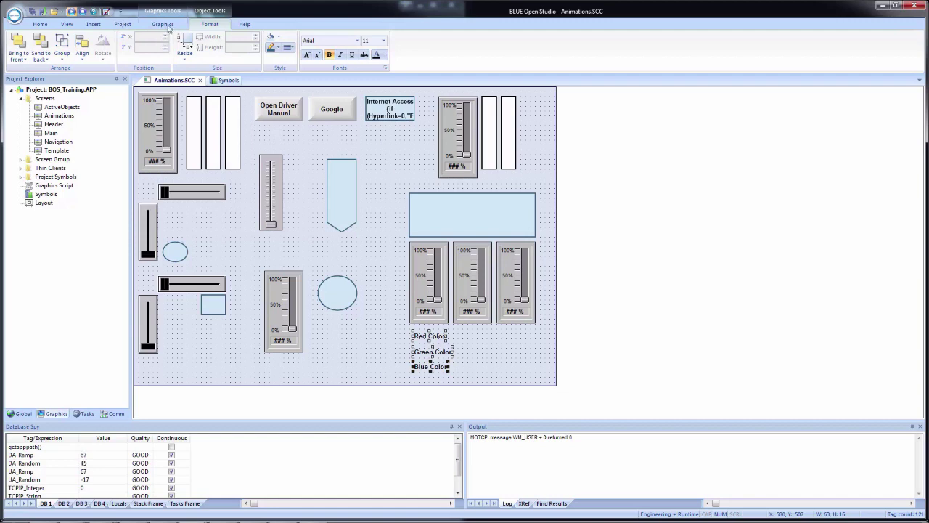
Change the red label's caption to "Red Color: ####" and add a text data link to the Red tag.
left_click(164, 24)
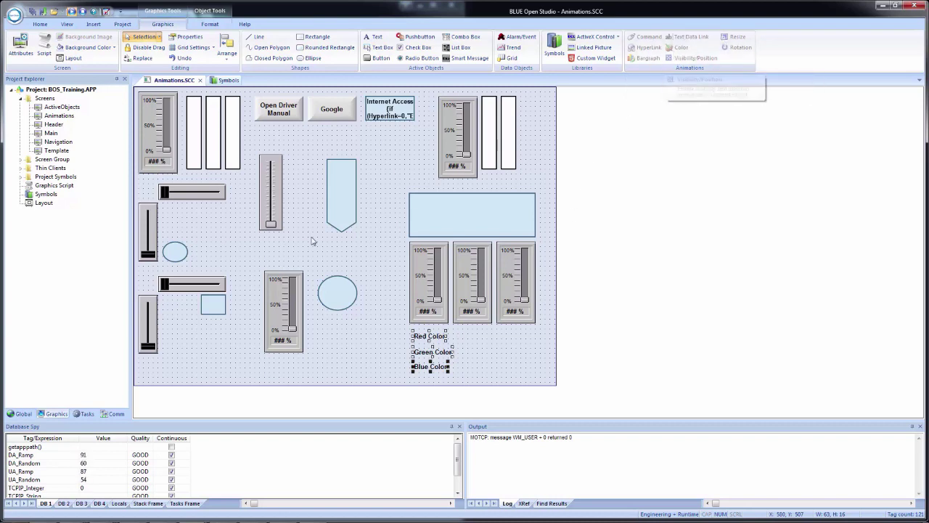
left_click(380, 248)
left_click(429, 337)
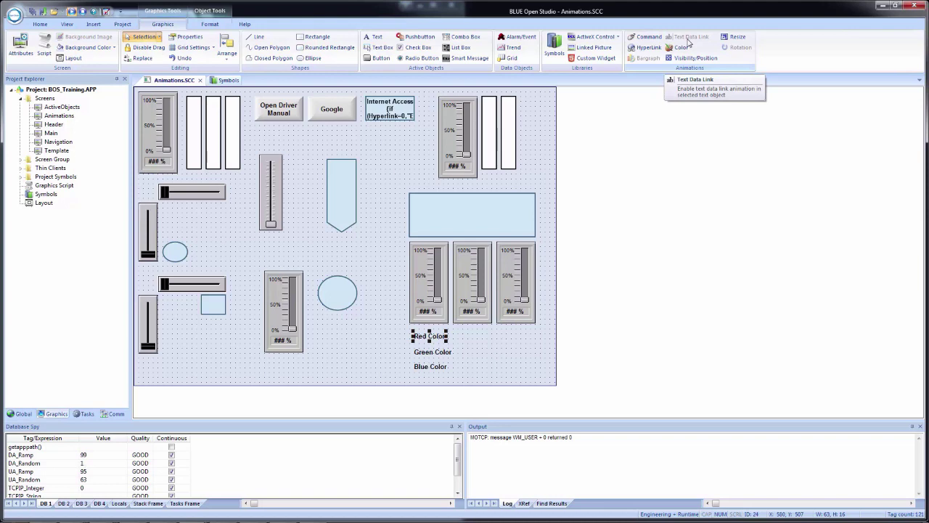
double_click(425, 336)
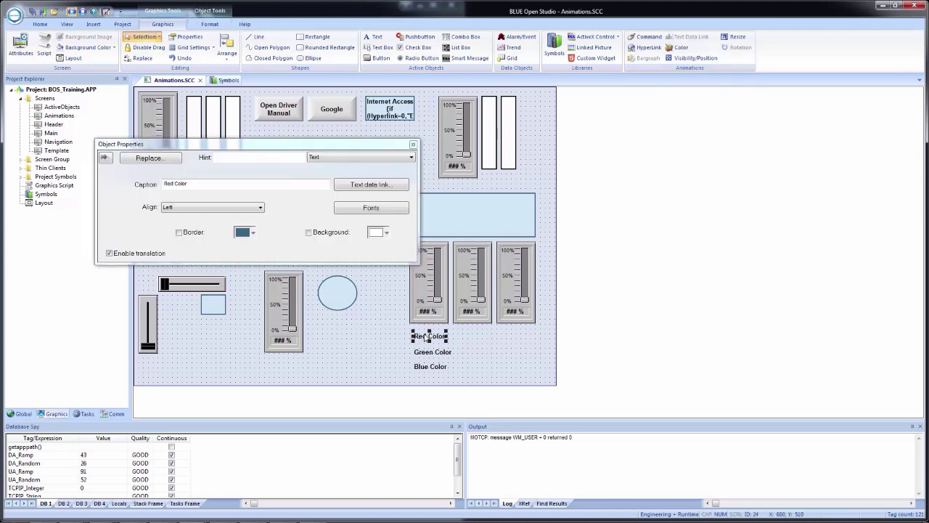
left_click(365, 186)
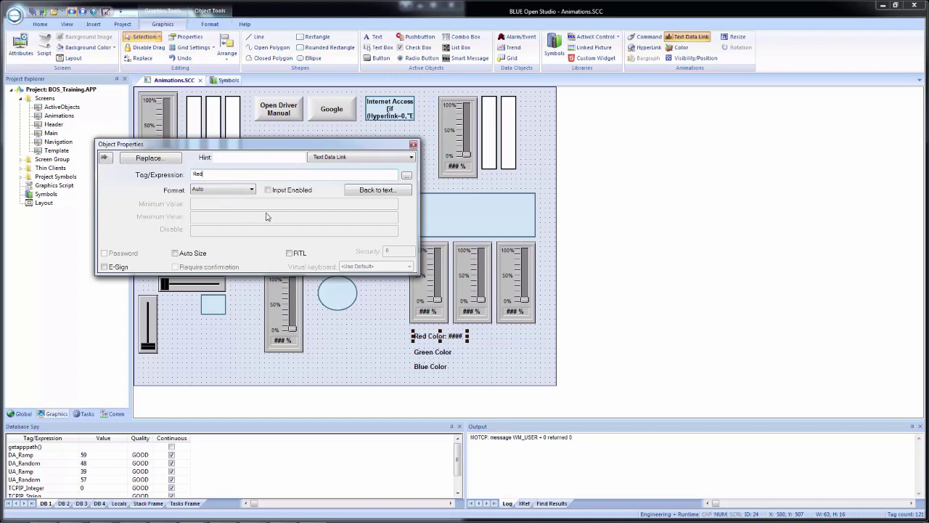
Enable input on the red label's data link, with minimum 0, maximum 255 and DisableRed as the disable expression.
left_click(268, 190)
left_click(209, 205)
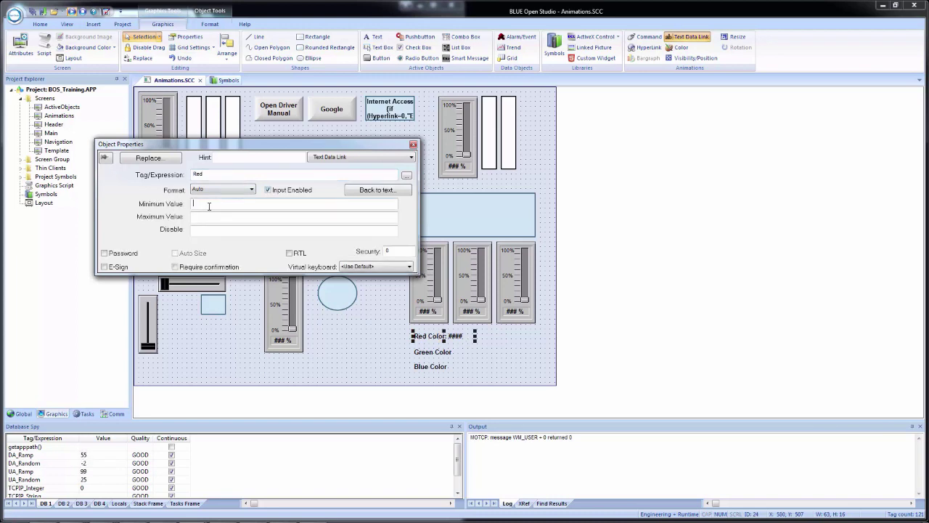
type("0")
left_click(204, 216)
type("255")
left_click(203, 229)
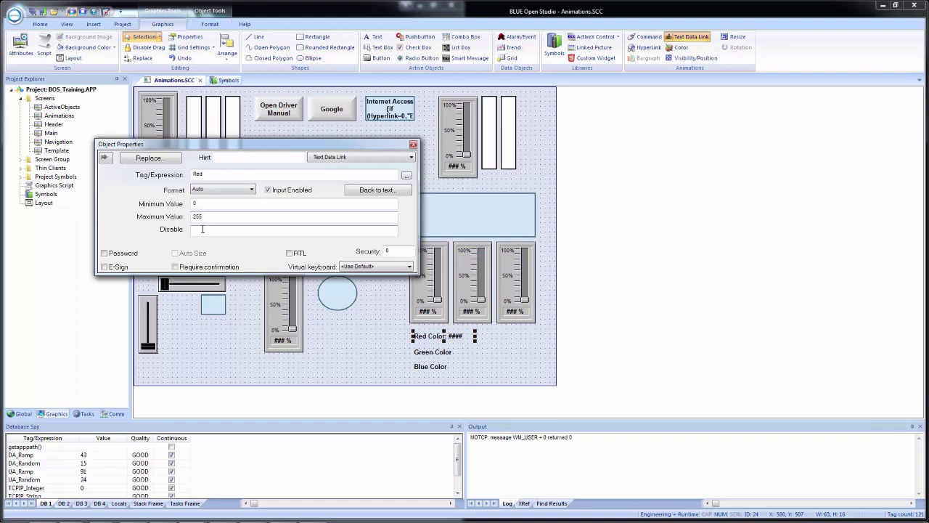
type("DisableRed")
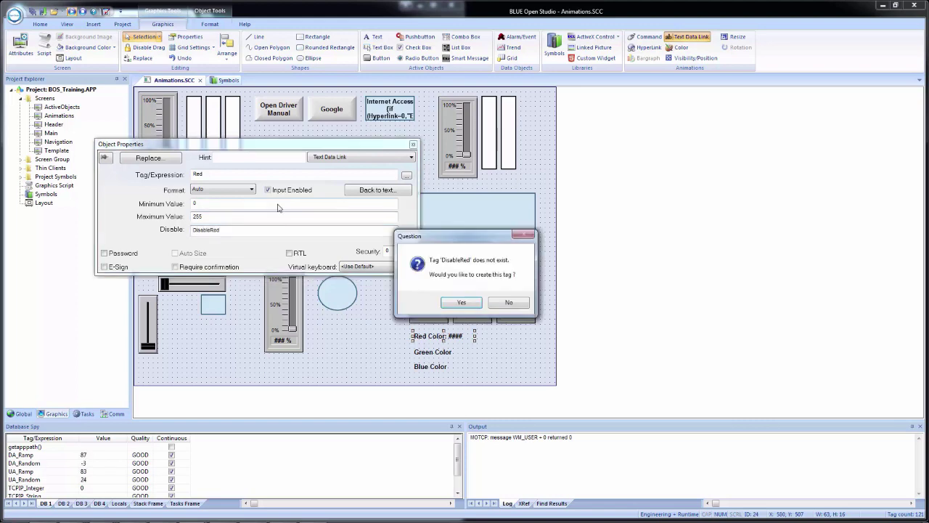
Create the missing DisableRed tag as a Boolean with Local scope.
left_click(462, 302)
left_click(266, 203)
left_click(262, 209)
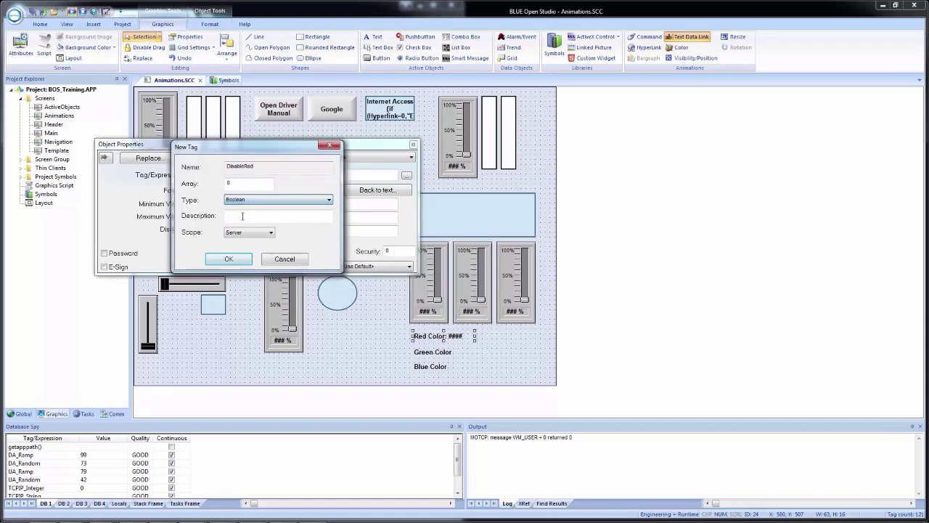
left_click(250, 232)
left_click(240, 247)
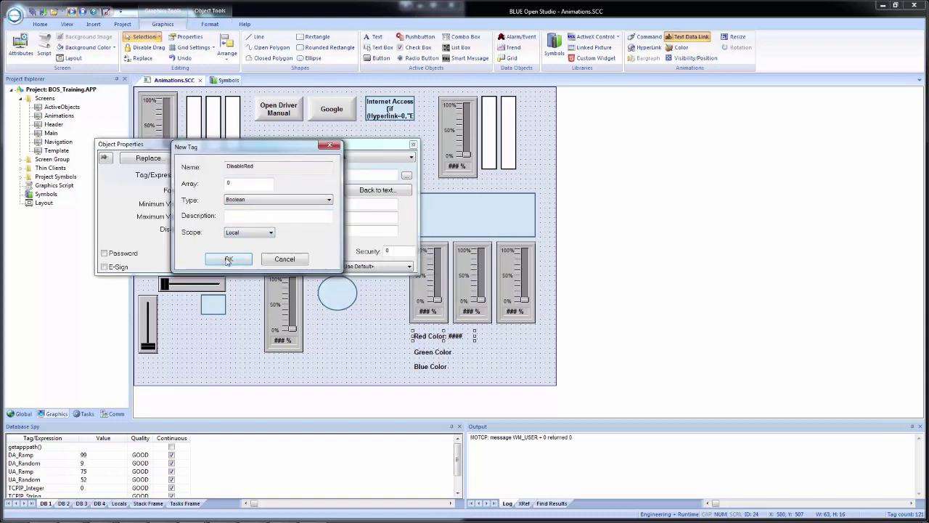
left_click(228, 260)
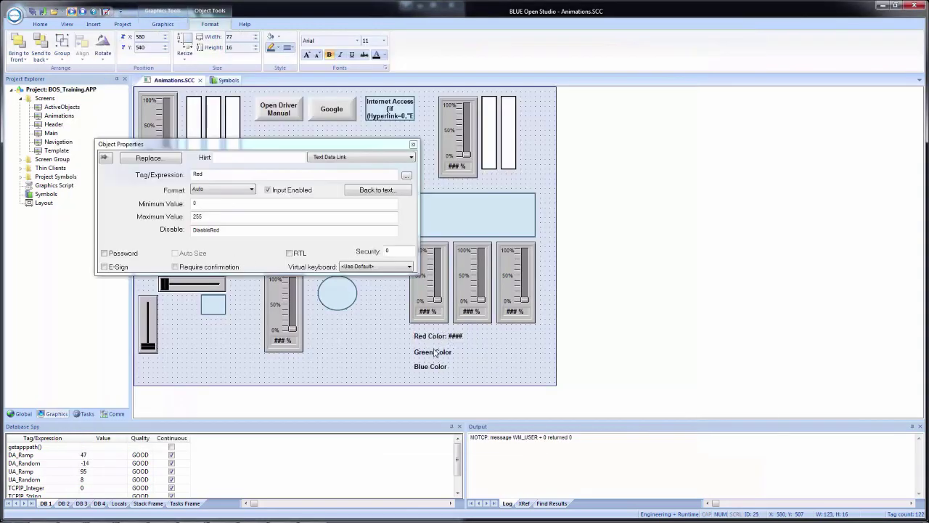
Add a text data link to the Green Color label and bind it to the Green tag.
left_click(436, 352)
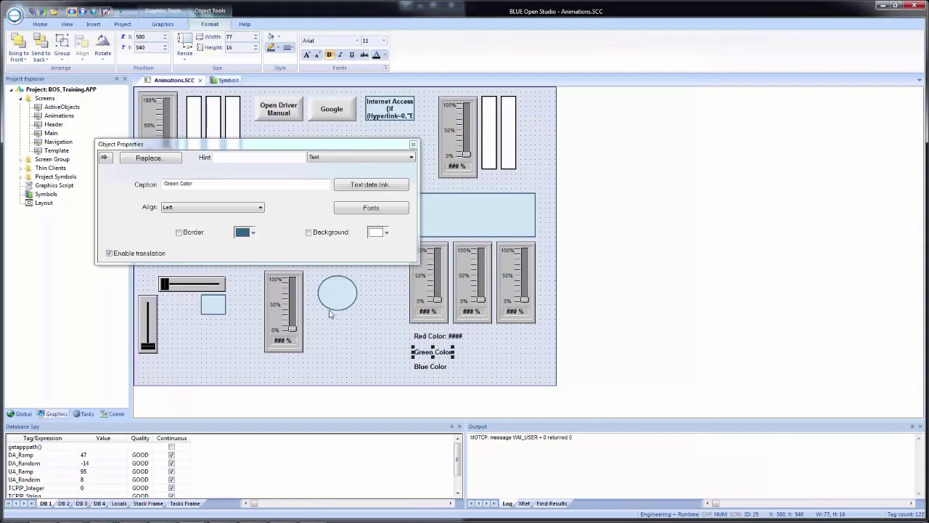
left_click(371, 185)
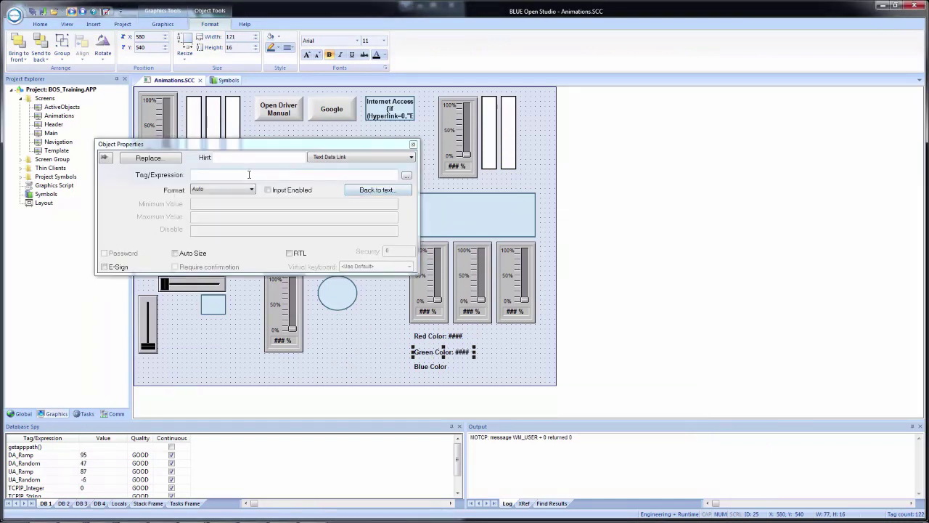
type("Green")
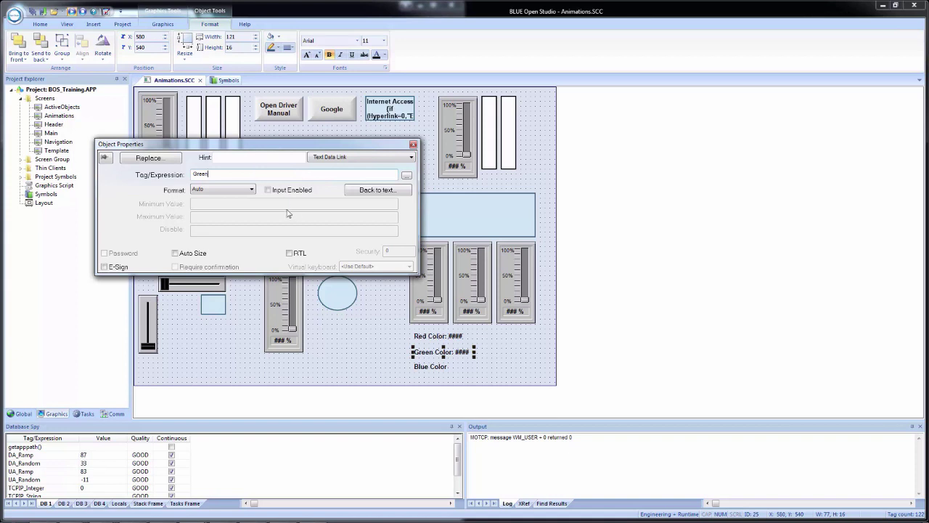
Enable input on the green label's data link, with minimum 0, maximum 255 and DisableGreen as the disable expression.
left_click(276, 190)
left_click(241, 204)
left_click(239, 218)
type("255")
left_click(230, 232)
type("0")
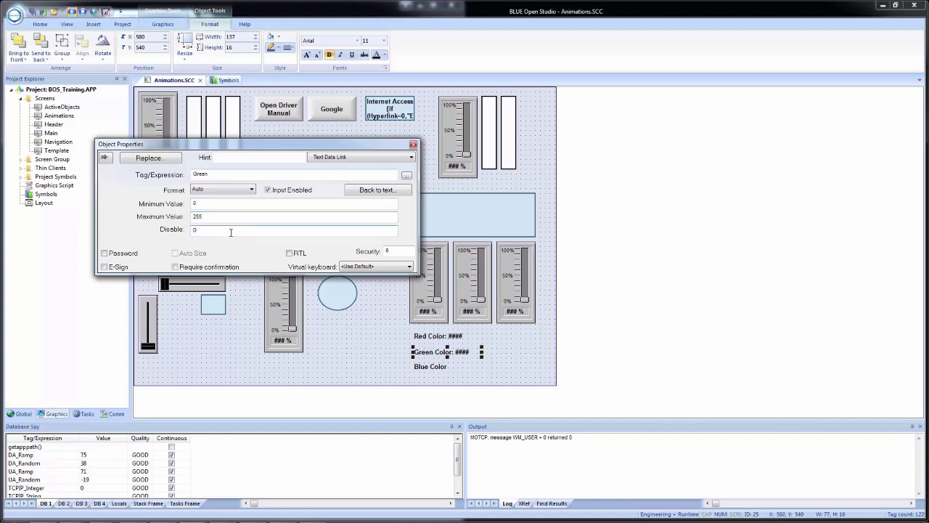
type("isableGreen")
Create the missing DisableGreen tag with the same type and scope as the DisableRed tag.
left_click(276, 216)
left_click(463, 304)
left_click(277, 201)
left_click(272, 211)
left_click(239, 233)
left_click(237, 244)
left_click(228, 260)
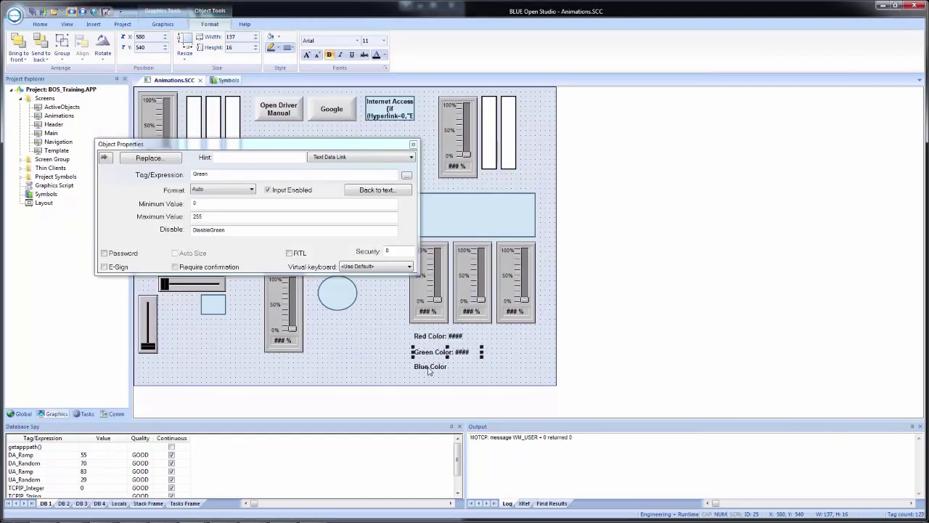
Add a text data link to the Blue Color label and bind it to the Blue tag.
left_click(429, 368)
left_click(343, 187)
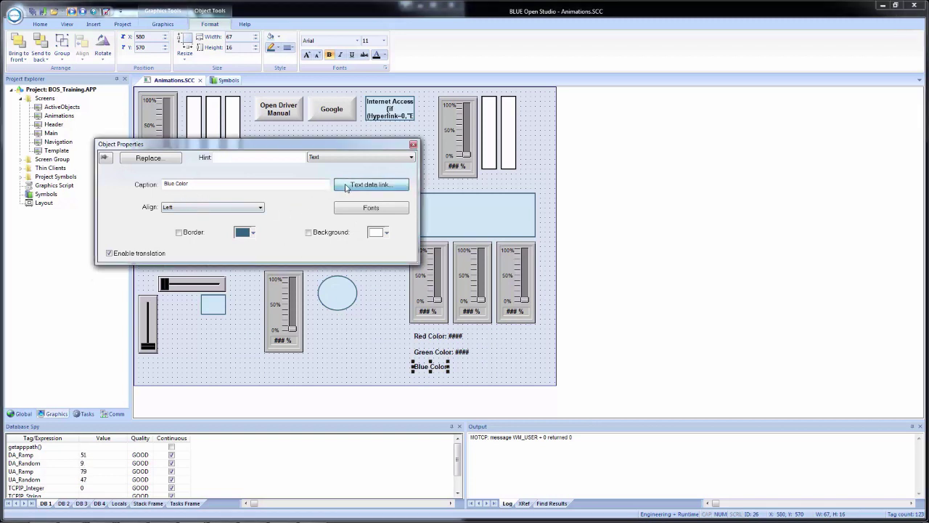
type("B")
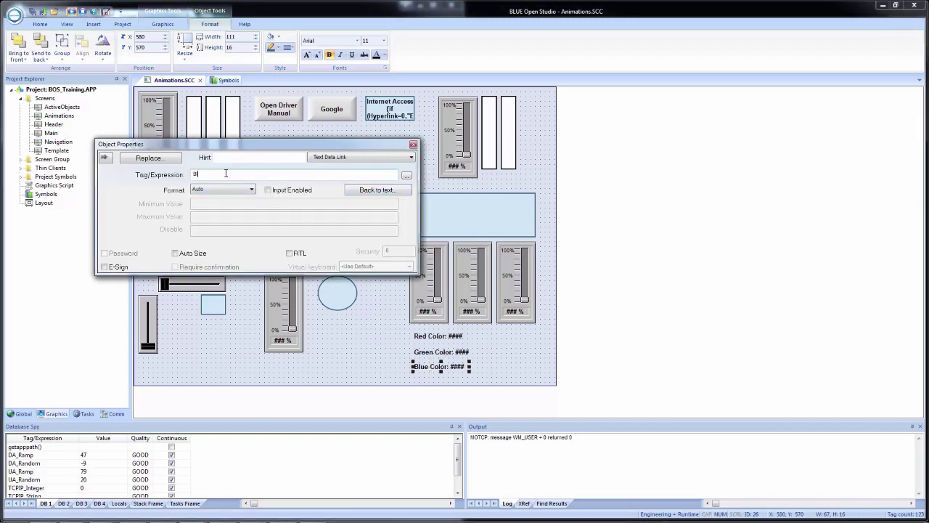
type("lue")
Enable input on the blue label's data link and enter DisableBlue as its disable expression.
left_click(268, 189)
left_click(245, 203)
left_click(240, 215)
left_click(244, 231)
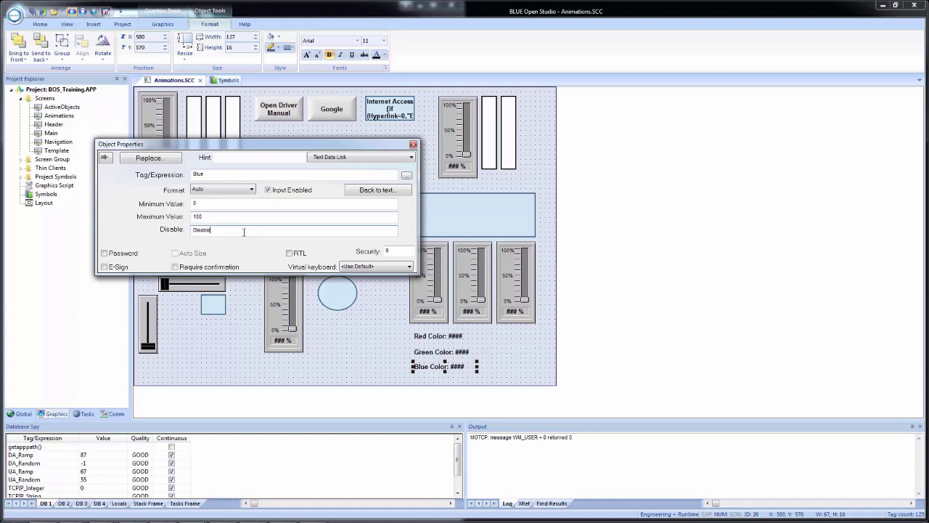
Create the missing DisableBlue tag with the same type and scope as the DisableRed tag.
left_click(292, 203)
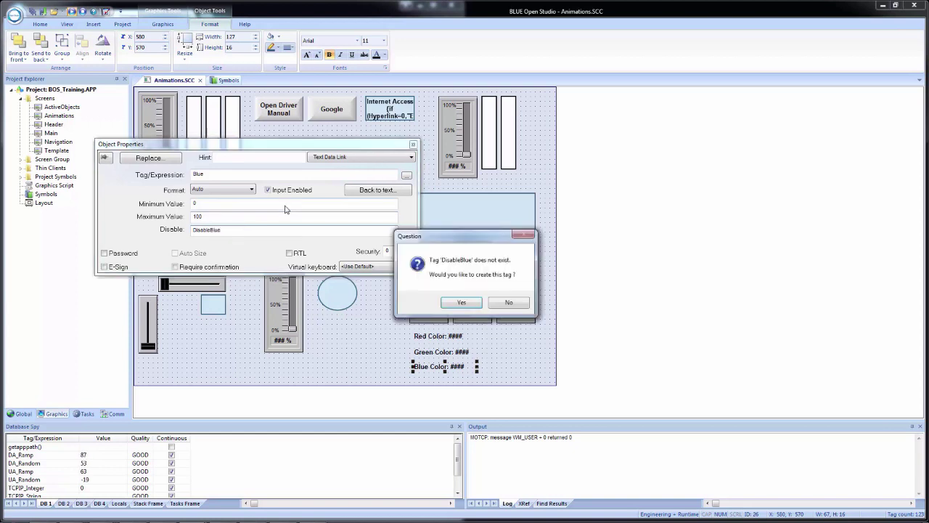
left_click(472, 303)
left_click(257, 200)
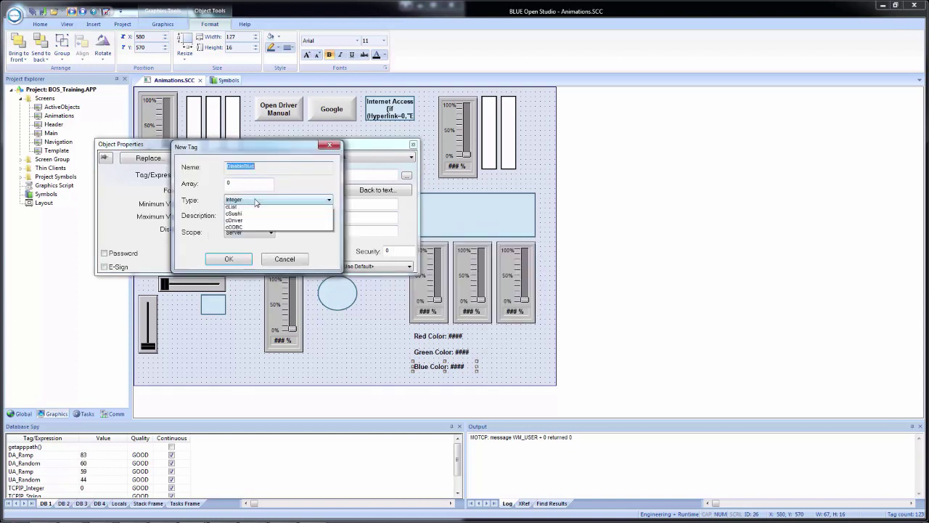
left_click(240, 207)
left_click(237, 234)
left_click(232, 239)
left_click(227, 259)
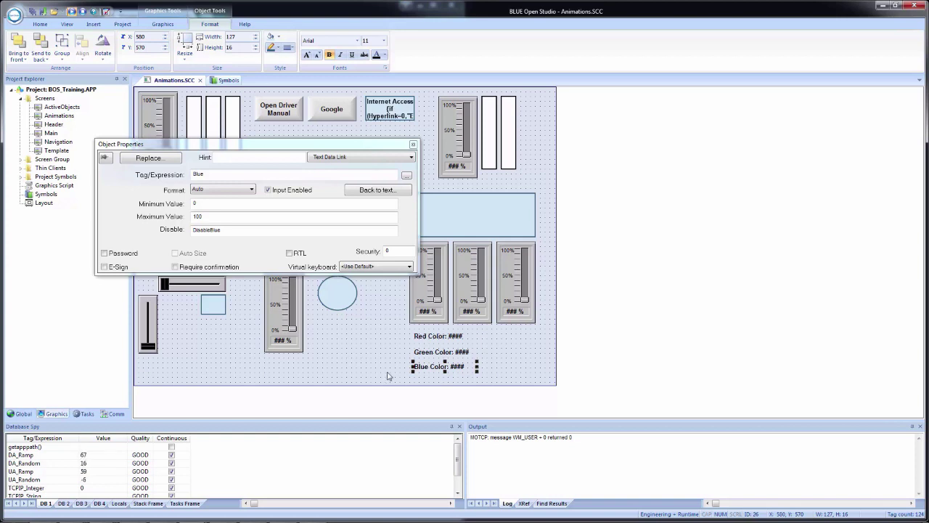
left_click(373, 363)
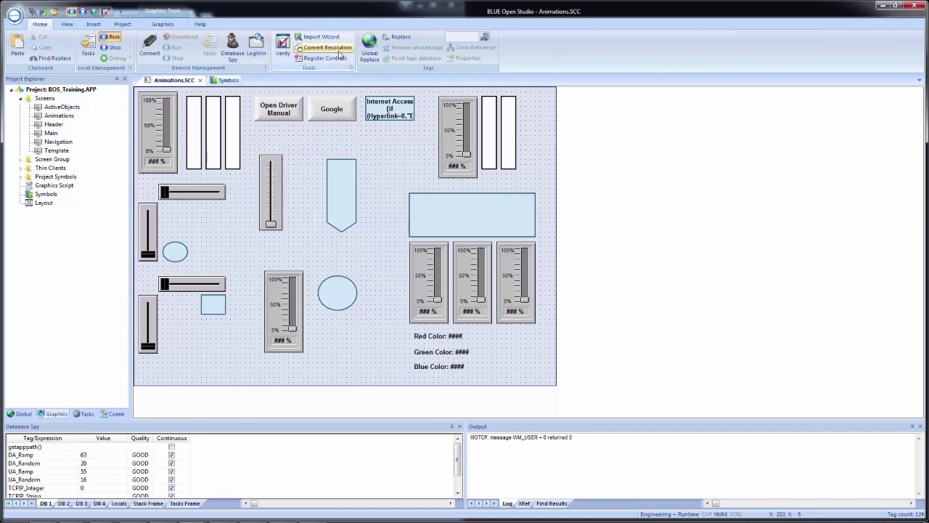
Draw a check box about 106 by 25 pixels beside the Red Color label.
left_click(163, 25)
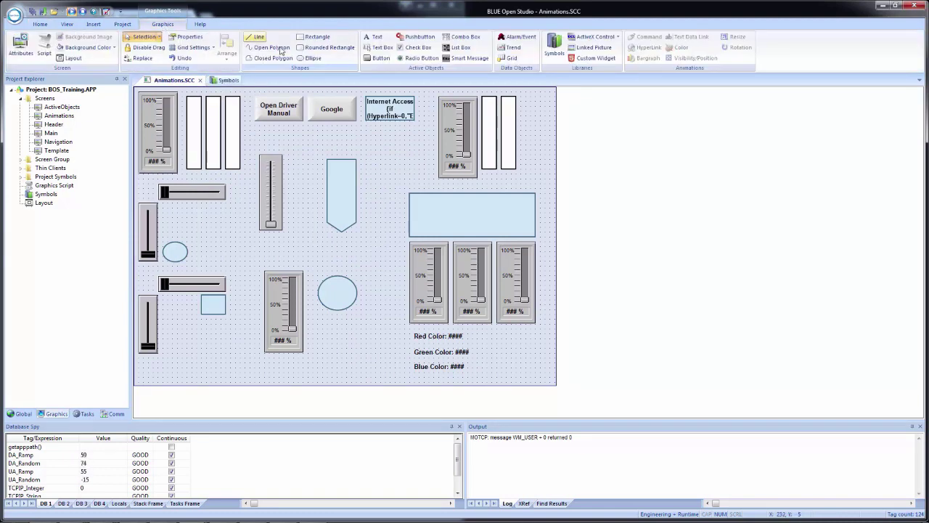
left_click(406, 48)
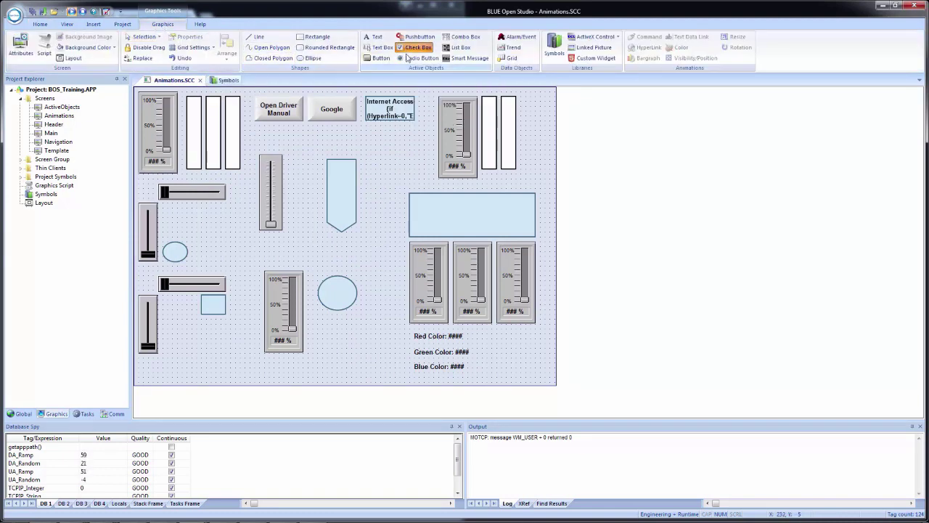
left_click_drag(492, 330, 542, 340)
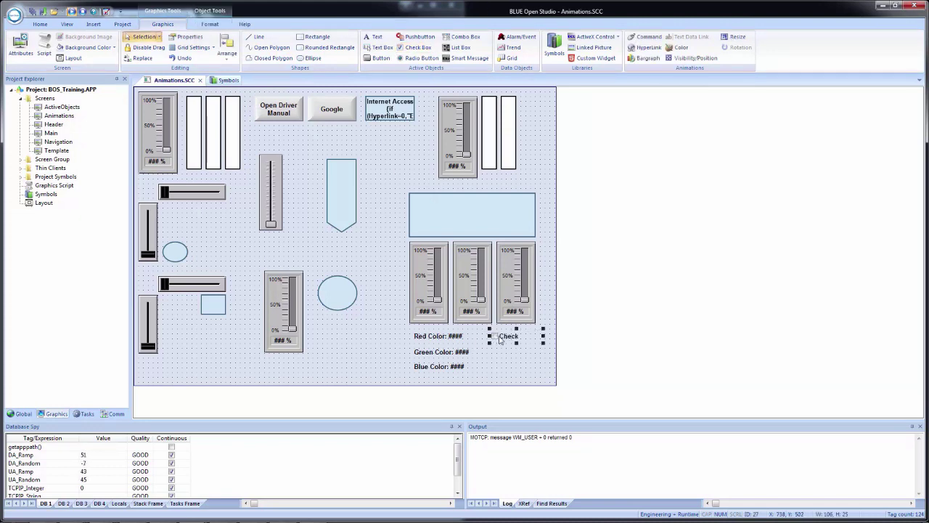
Set the new check box's caption to {DisableRed->Name} and its tag to DisableRed.
double_click(500, 339)
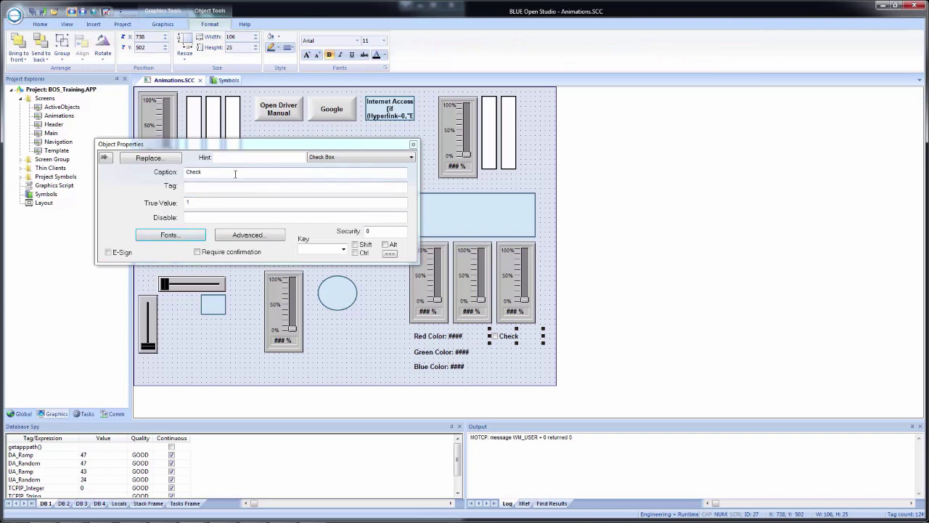
left_click(170, 164)
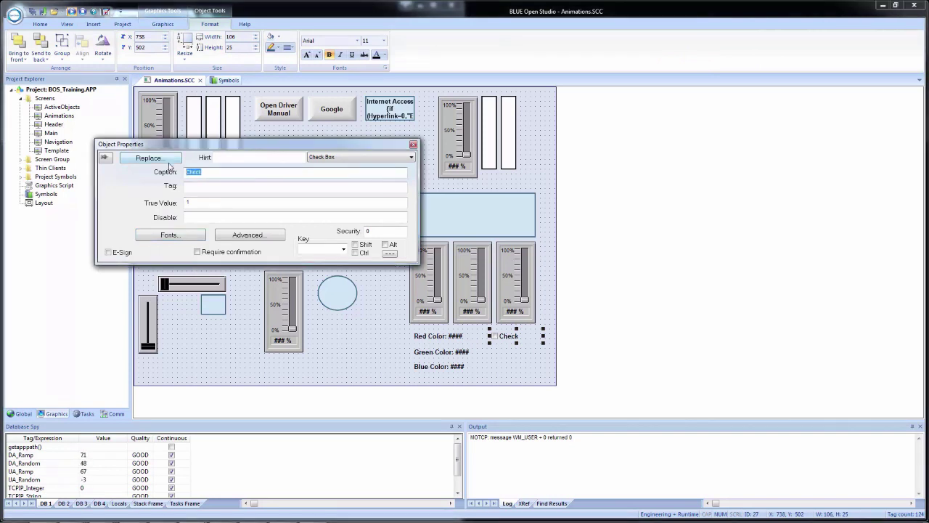
type("{DisableRed->Name")
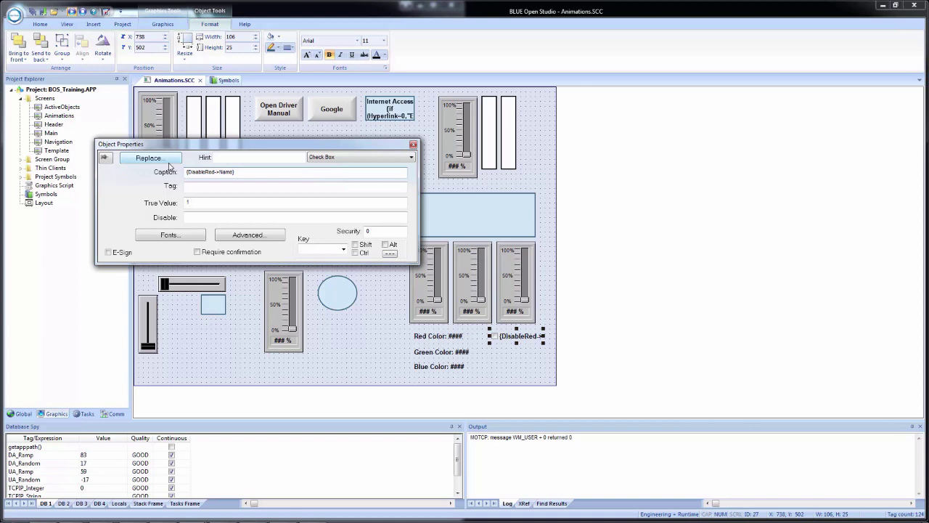
left_click(186, 186)
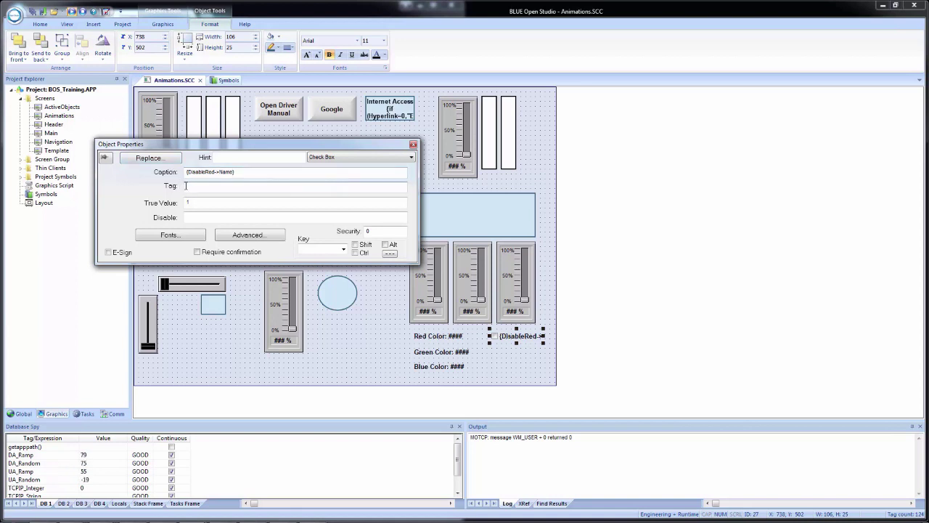
type("DisableRe")
key("Escape")
Duplicate the DisableRed check box twice, placing the copies beside the Green Color and Blue Color labels.
left_click(510, 335)
left_click_drag(510, 337, 514, 373)
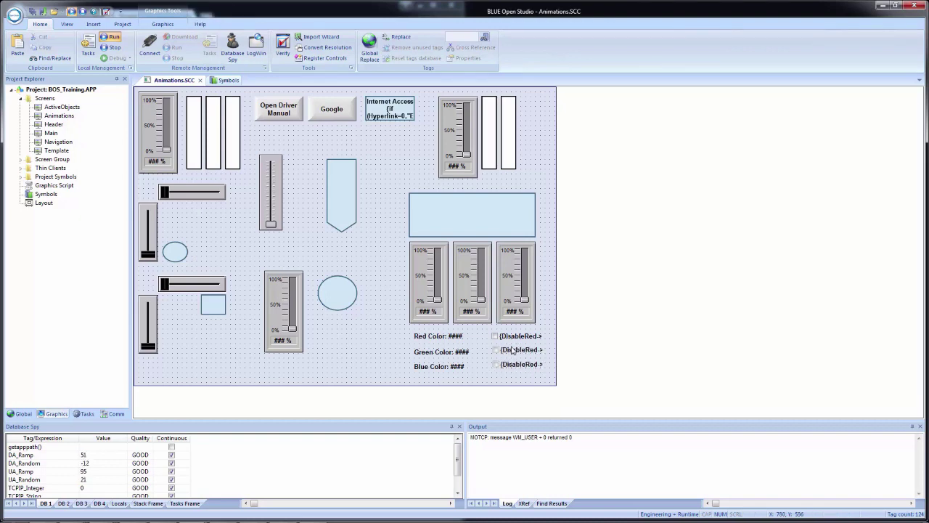
Change the middle check box's caption to {DisableGreen->Name} and its tag to DisableGreen.
double_click(516, 350)
left_click(209, 172)
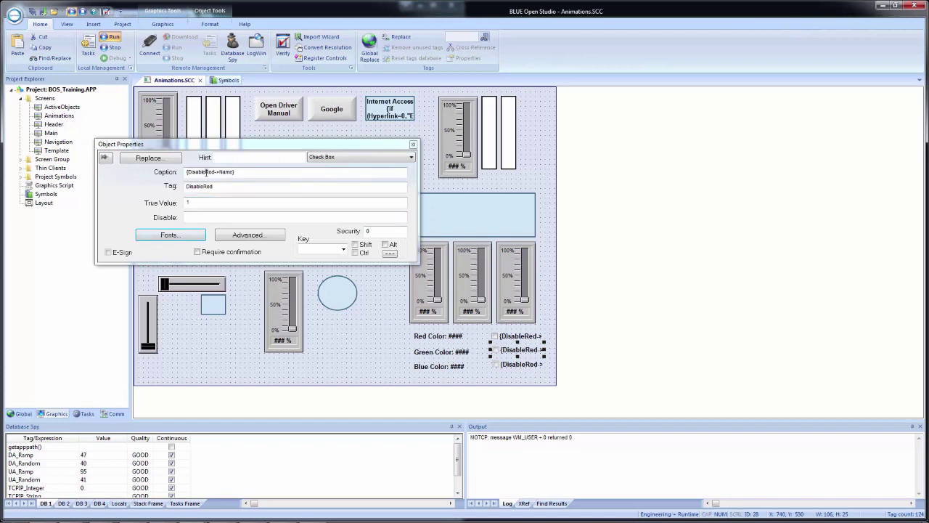
key("BackSpace")
key("BackSpace")
key("BackSpace")
type("Green")
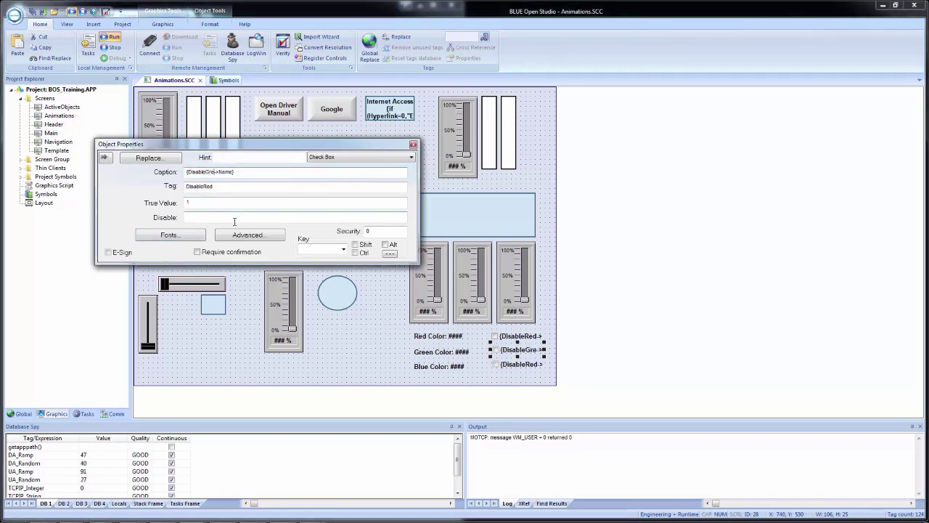
left_click(224, 186)
key("BackSpace")
key("BackSpace")
key("BackSpace")
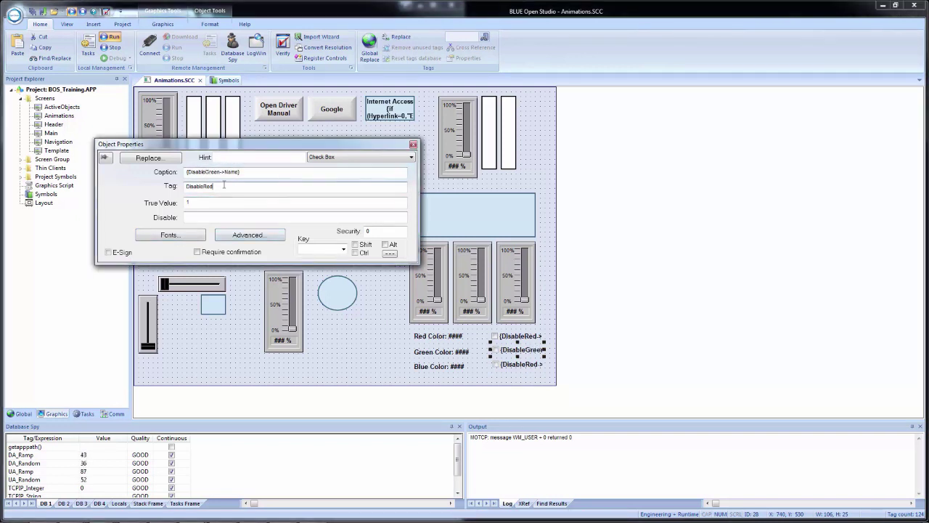
type("Green")
Change the lowest check box's caption to {DisableBlue->Name} and its tag to DisableBlue.
left_click(513, 371)
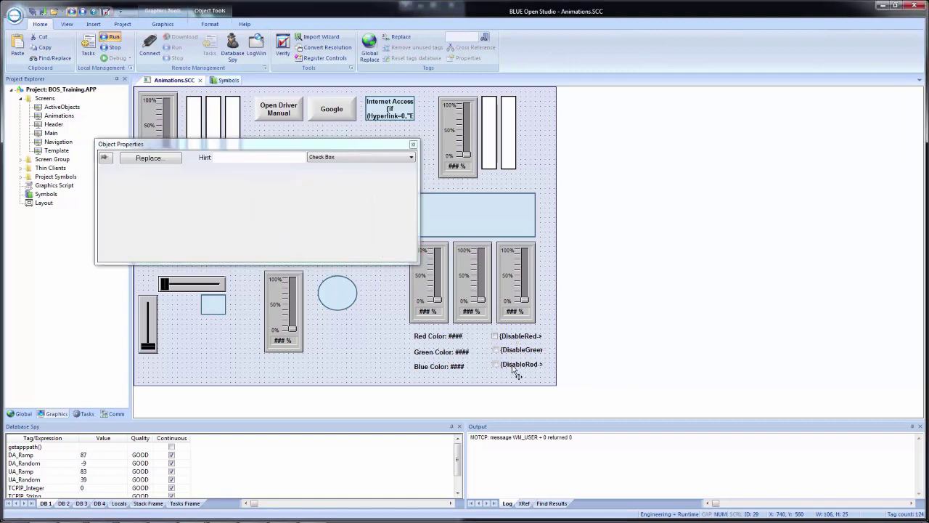
left_click(207, 172)
key("Delete")
key("Delete")
key("Delete")
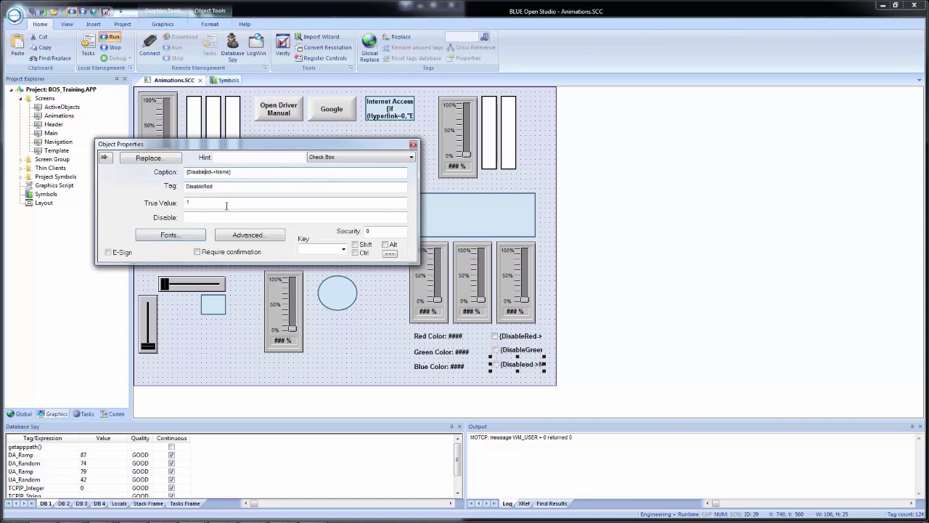
type("Blue")
left_click(232, 186)
key("BackSpace")
key("BackSpace")
key("BackSpace")
type("Blue")
left_click(367, 347)
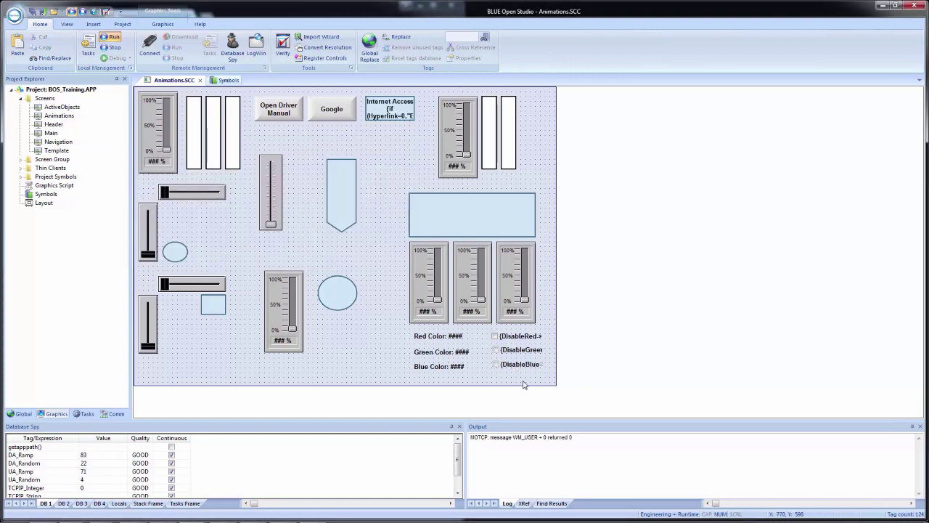
Select the three disable check boxes and align them in one column.
left_click_drag(550, 378, 482, 316)
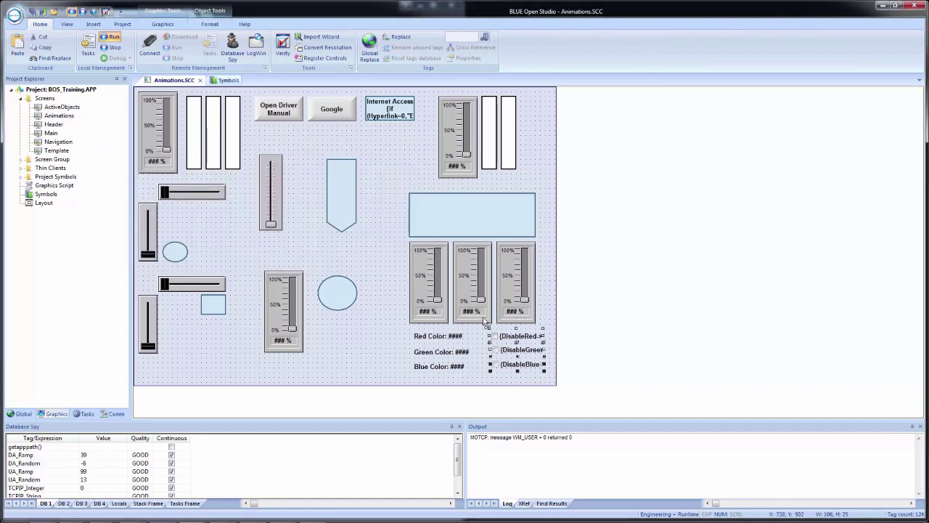
left_click(210, 25)
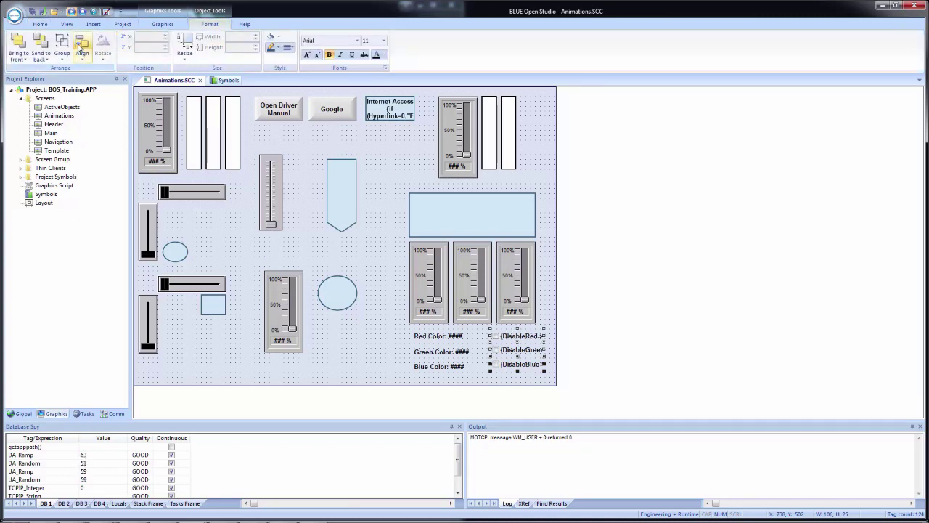
left_click(384, 353)
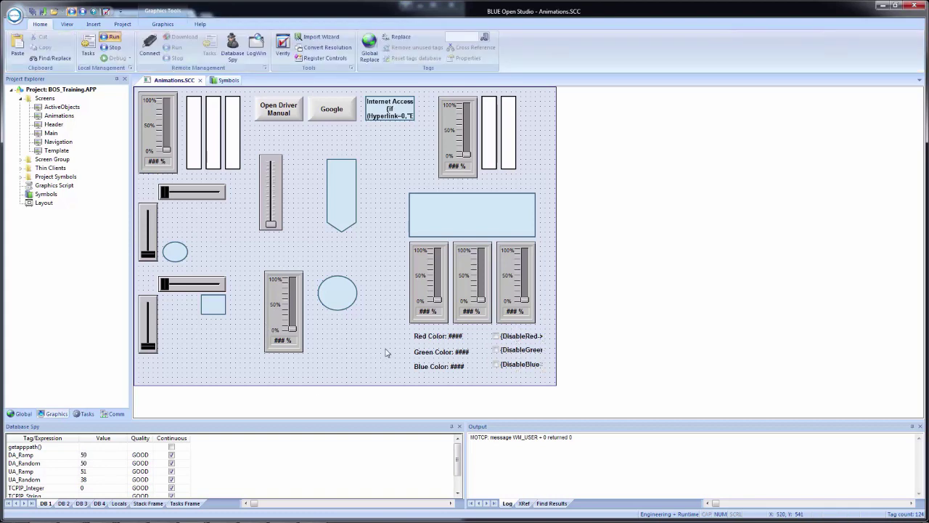
Run the project and enter 128 as the Red Color value on the Animations screen.
left_click(32, 13)
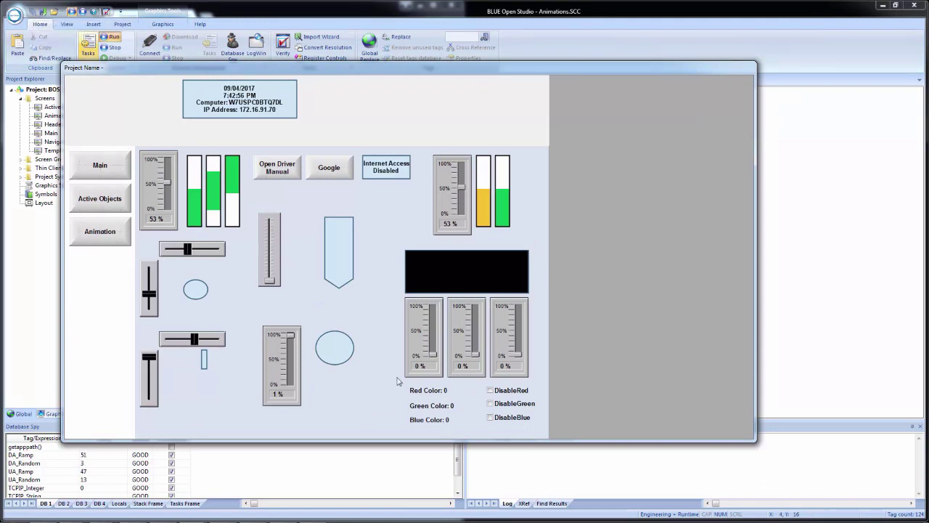
left_click(446, 392)
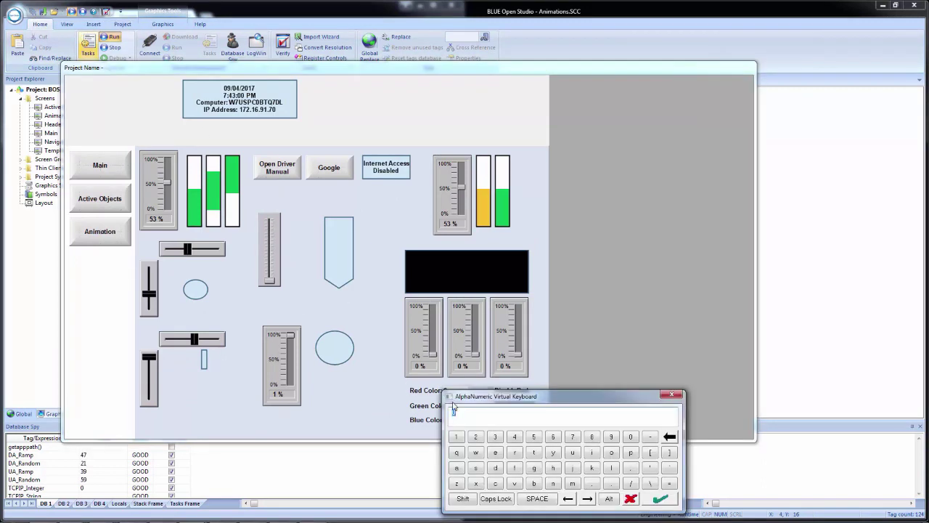
key("Return")
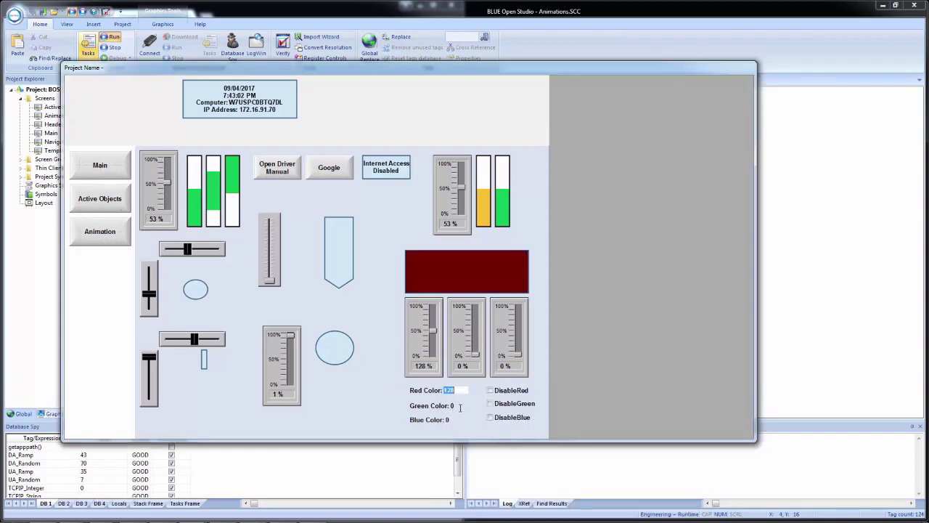
Enter 128 as the Green Color value on the running screen.
left_click(455, 406)
type("128")
key("Return")
Try to enter 128 as the Blue Color value on the running screen.
left_click(450, 420)
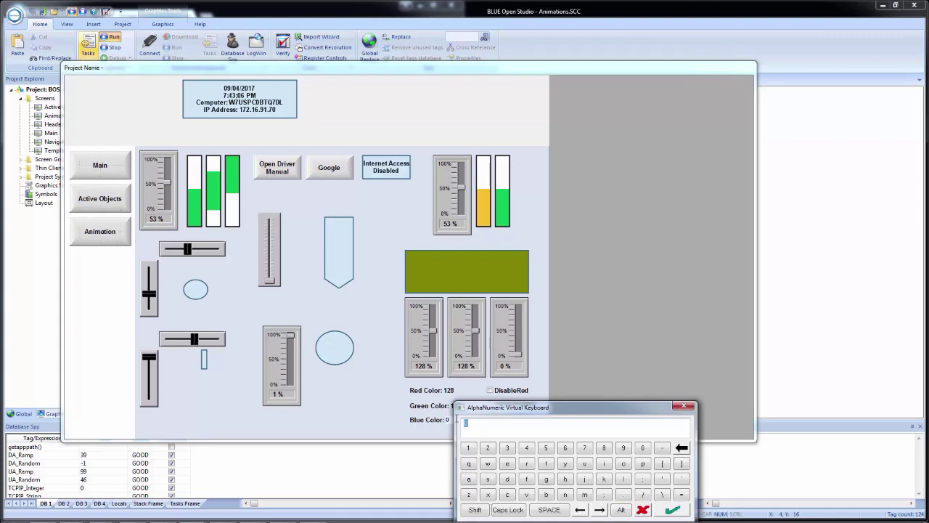
key("Escape")
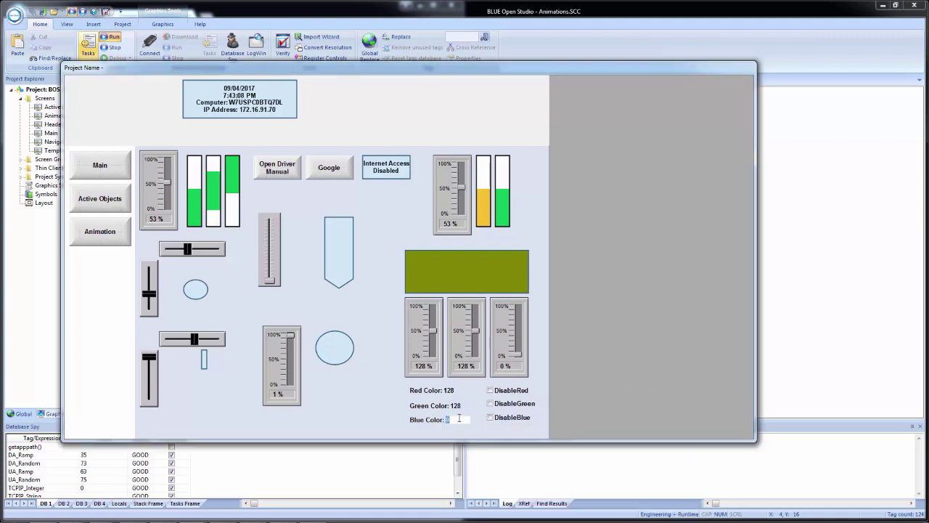
left_click(459, 418)
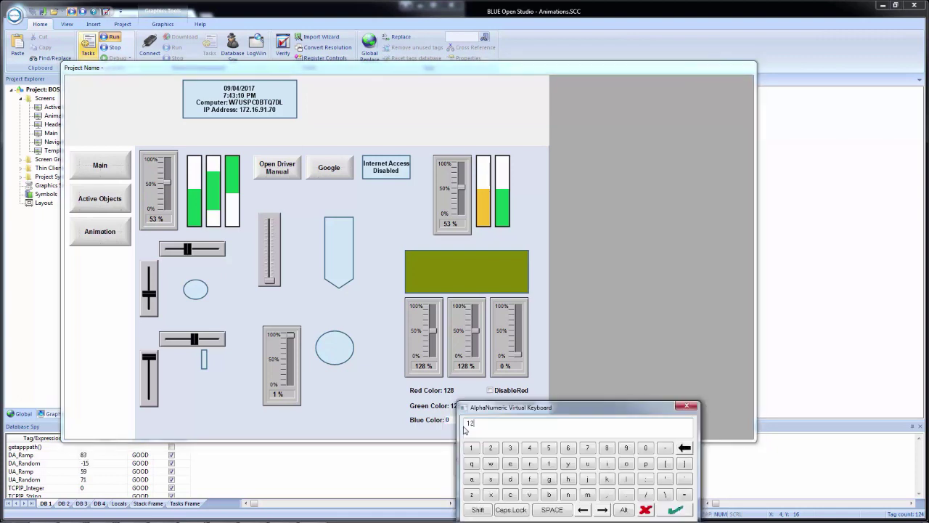
key("Escape")
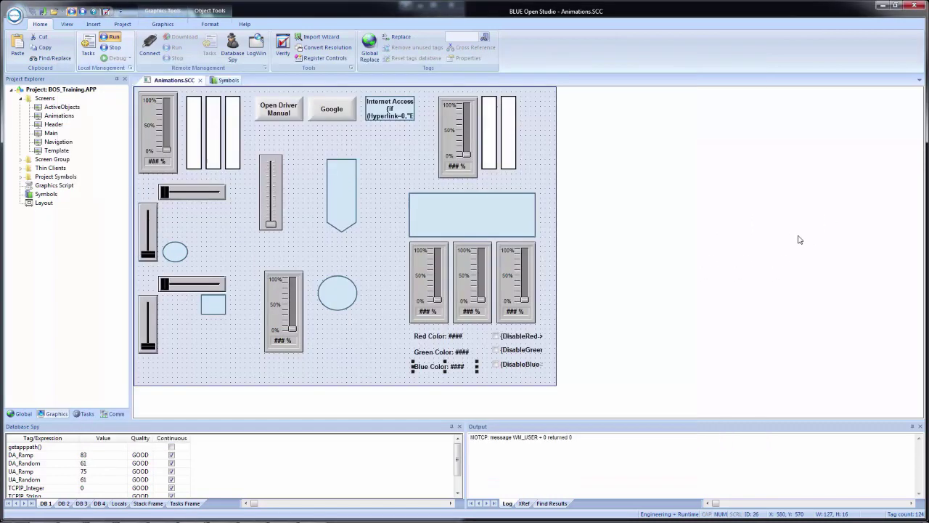
Set the maximum value of the Blue Color label's text data link to 255 and save the Animations screen.
left_click(796, 238)
double_click(430, 371)
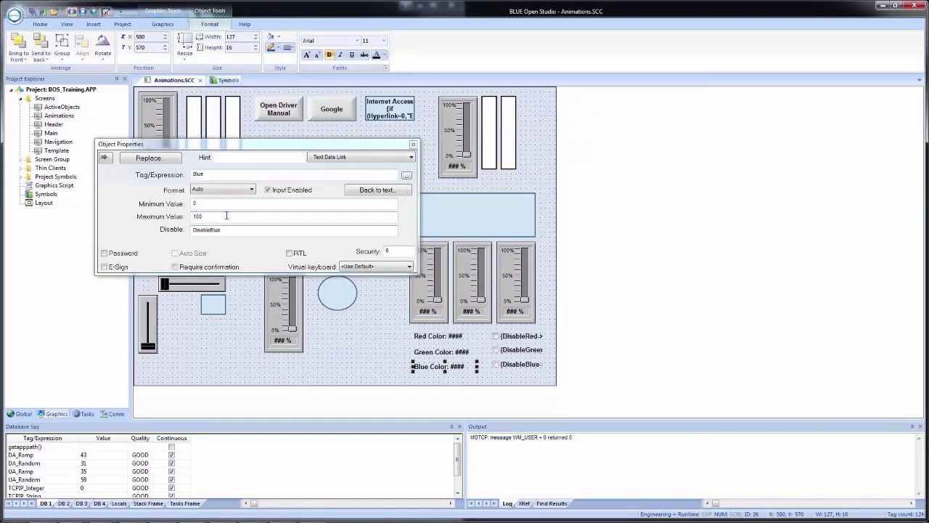
double_click(224, 218)
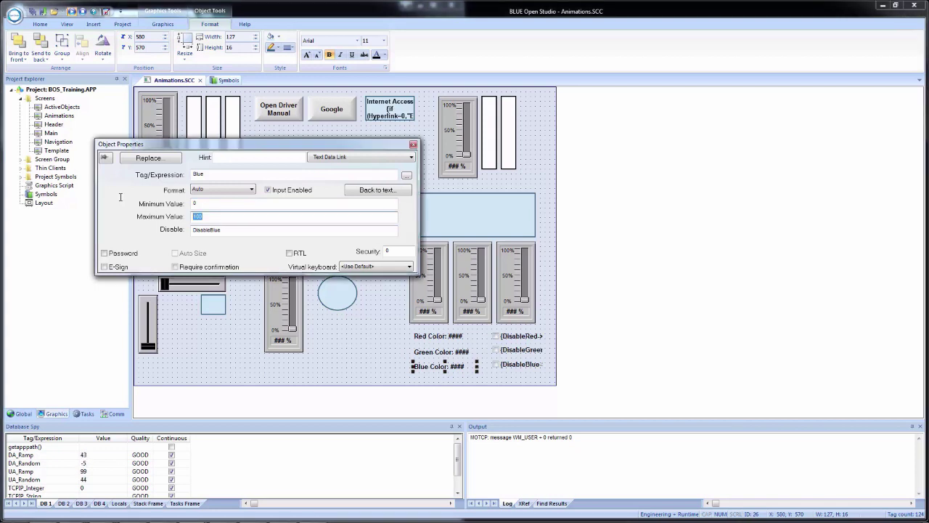
type("255")
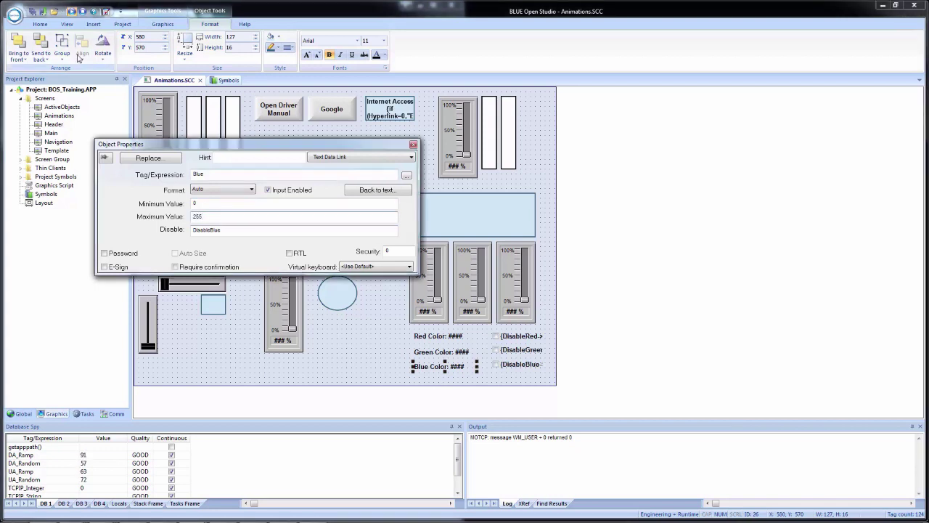
left_click(34, 13)
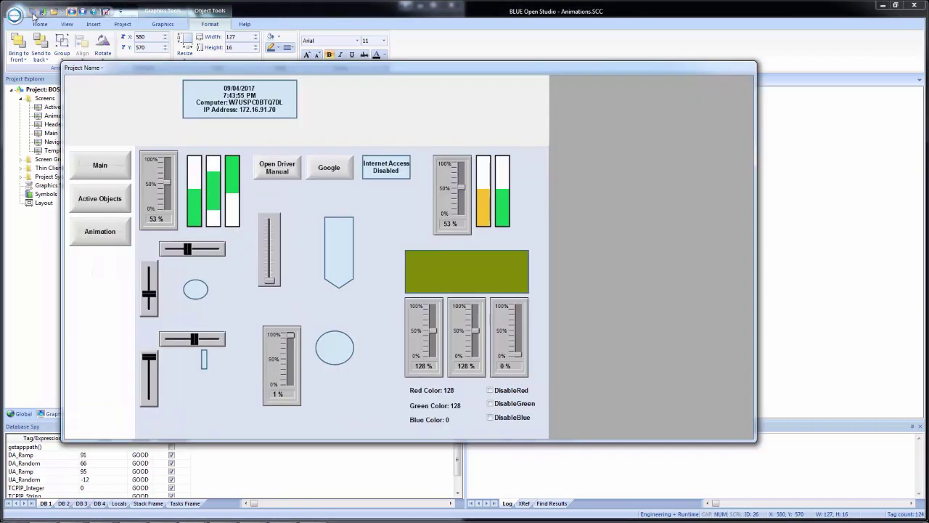
Enter 128 as the Blue Color value on the running Animations screen.
left_click(451, 419)
type("128")
key("Return")
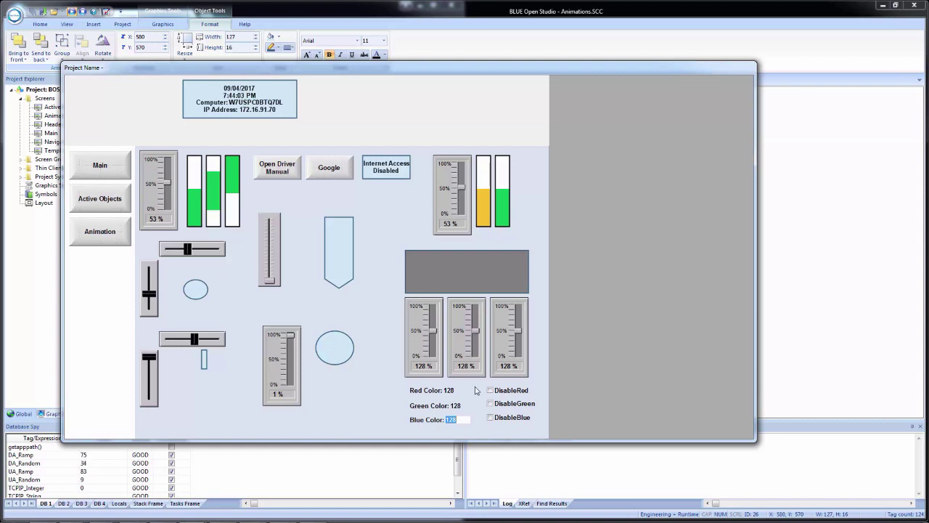
Turn on DisableRed, DisableGreen and DisableBlue, and move the red, green and blue sliders to about 104, 175 and 232.
left_click(509, 394)
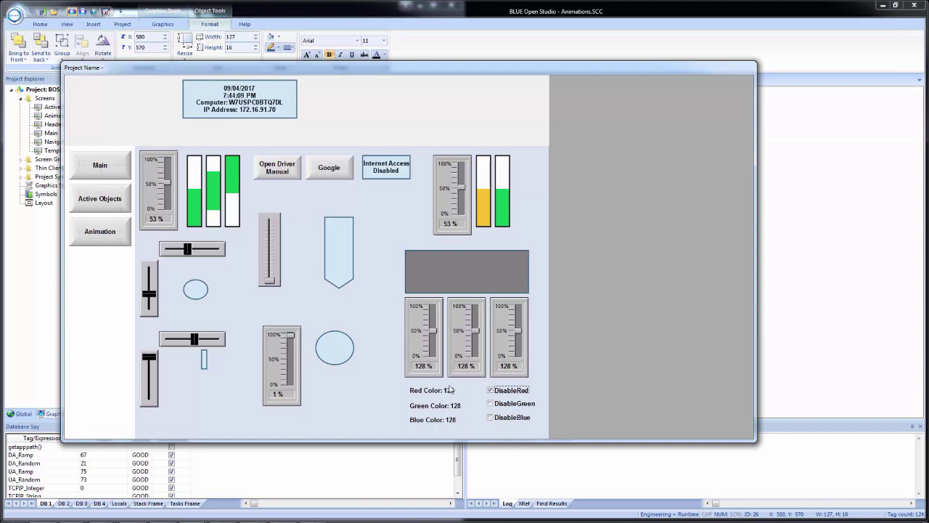
mouse_move(433, 328)
left_mouse_down()
mouse_move(434, 318)
mouse_move(438, 335)
left_mouse_up()
left_click(490, 403)
left_click(490, 416)
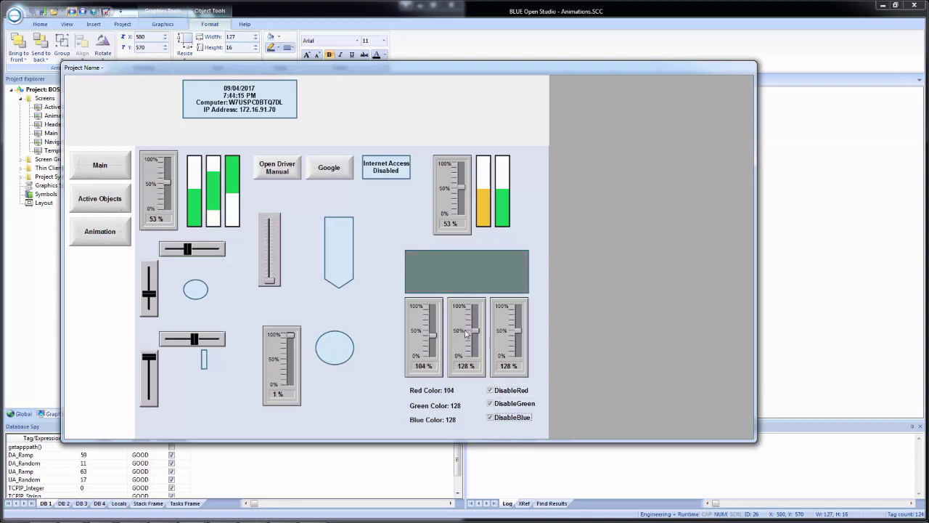
left_click_drag(476, 331, 518, 310)
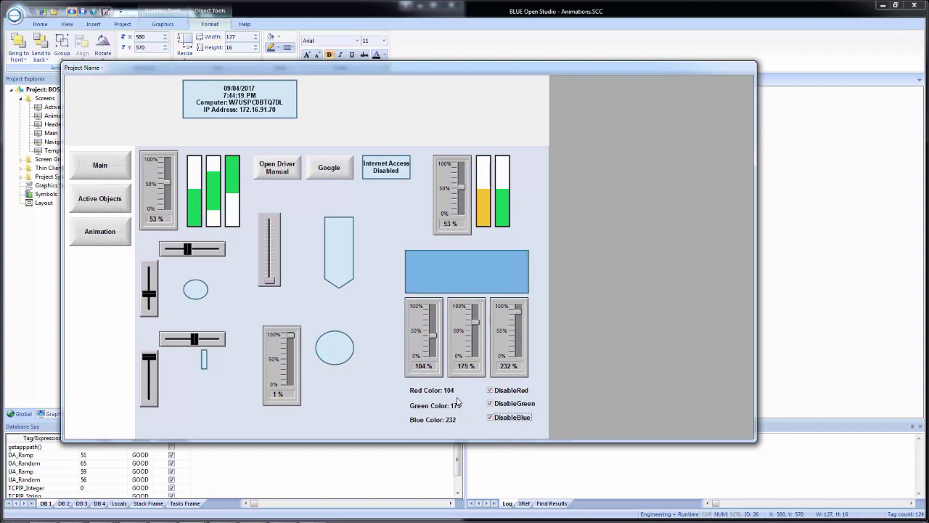